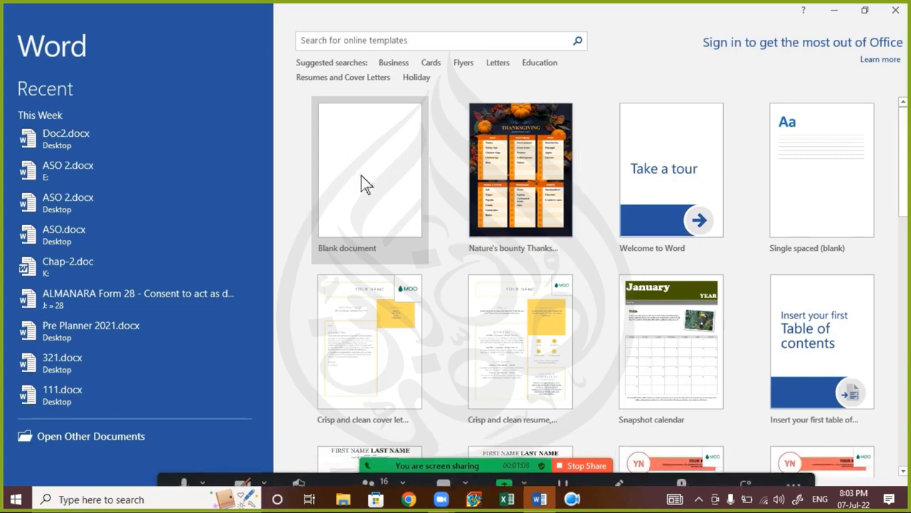
# Step: Create a new blank document, Document1, dismissing the meeting chat window along the way
pyautogui.click(361, 179)
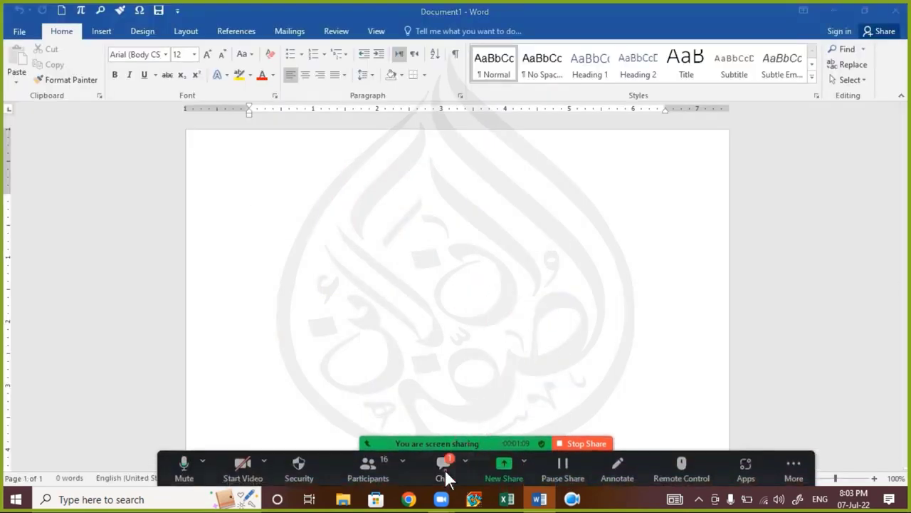
pyautogui.click(444, 467)
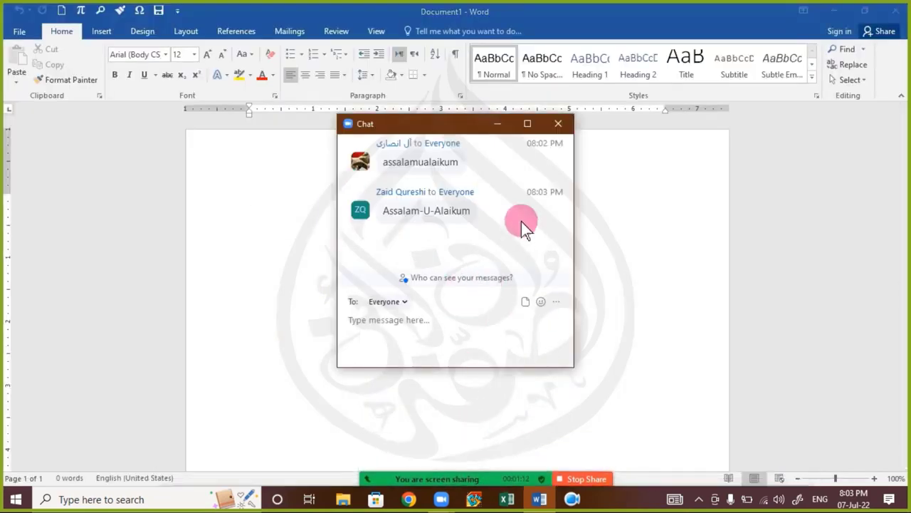
pyautogui.click(560, 127)
pyautogui.click(237, 193)
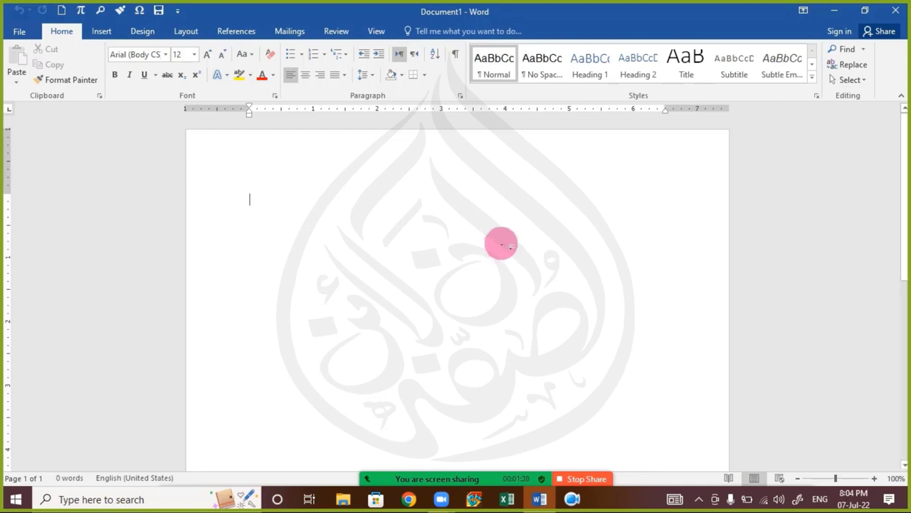
pyautogui.click(99, 30)
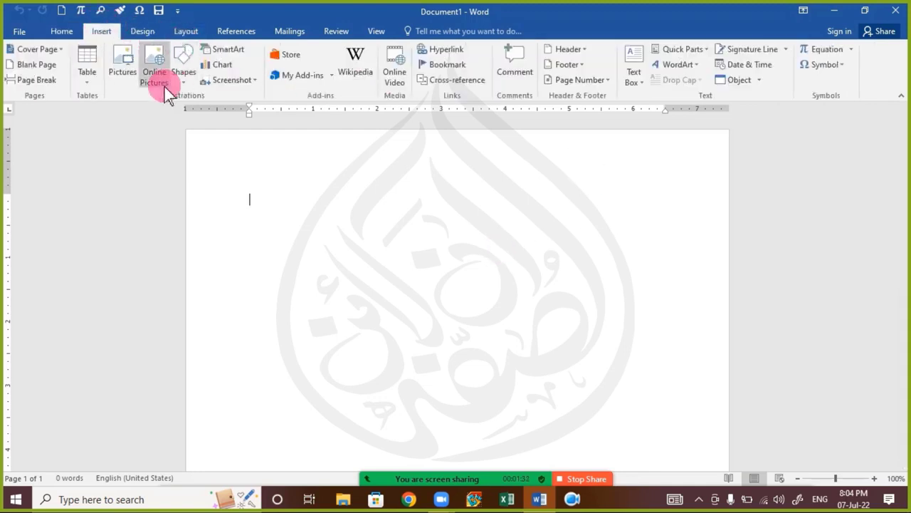
pyautogui.click(119, 84)
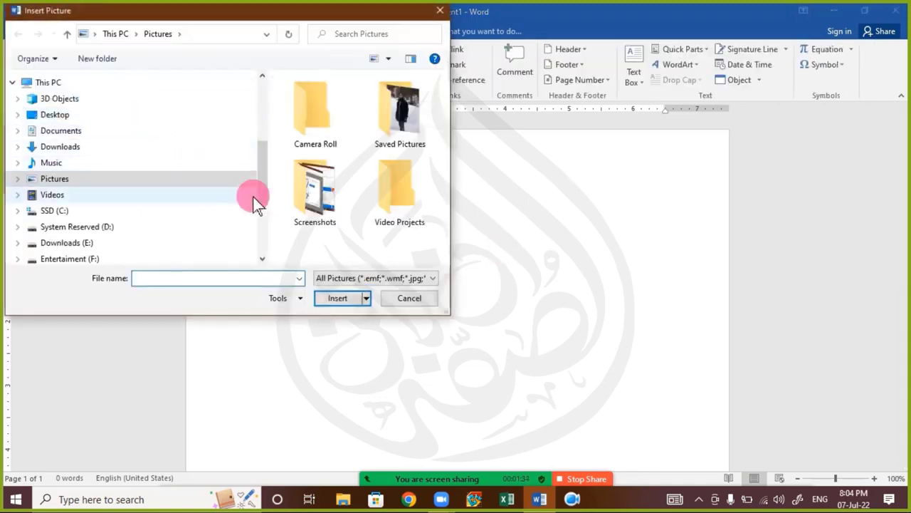
pyautogui.click(150, 117)
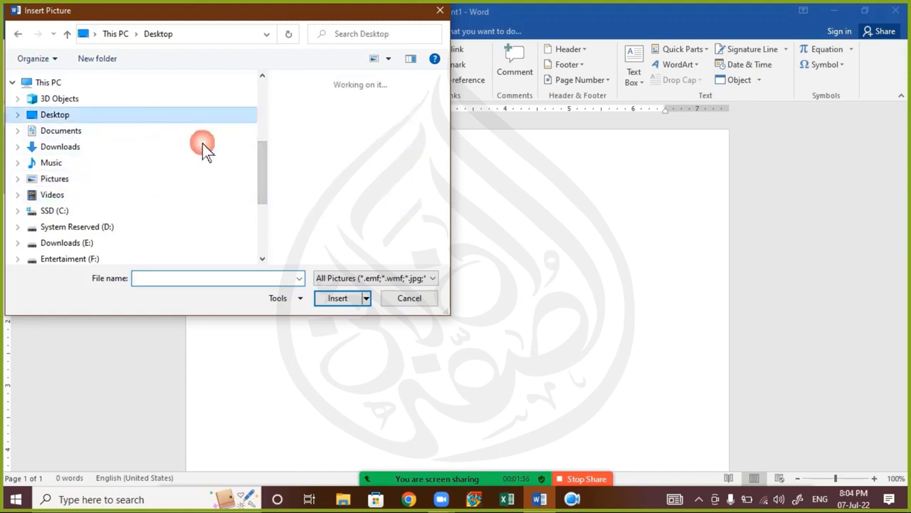
pyautogui.scroll(-5, 384, 176)
pyautogui.scroll(1, 375, 199)
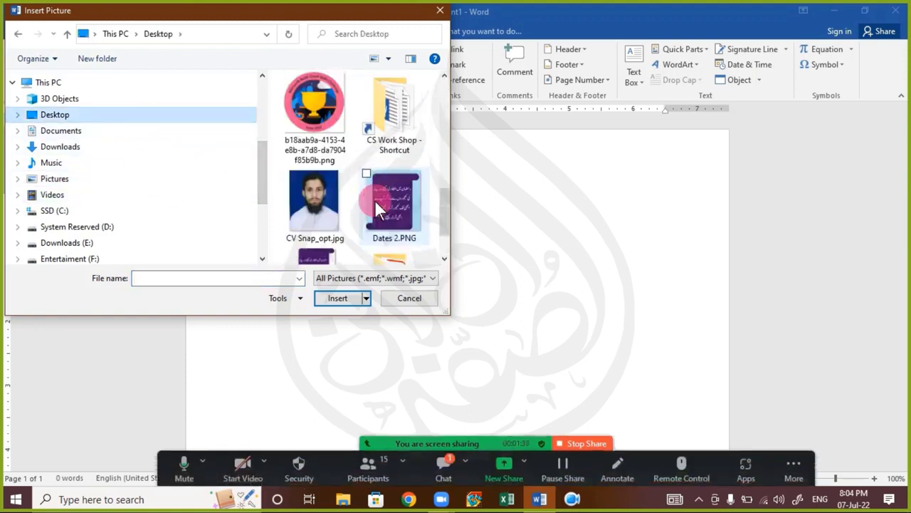
pyautogui.scroll(-1, 376, 201)
pyautogui.scroll(3, 376, 203)
pyautogui.doubleClick(333, 203)
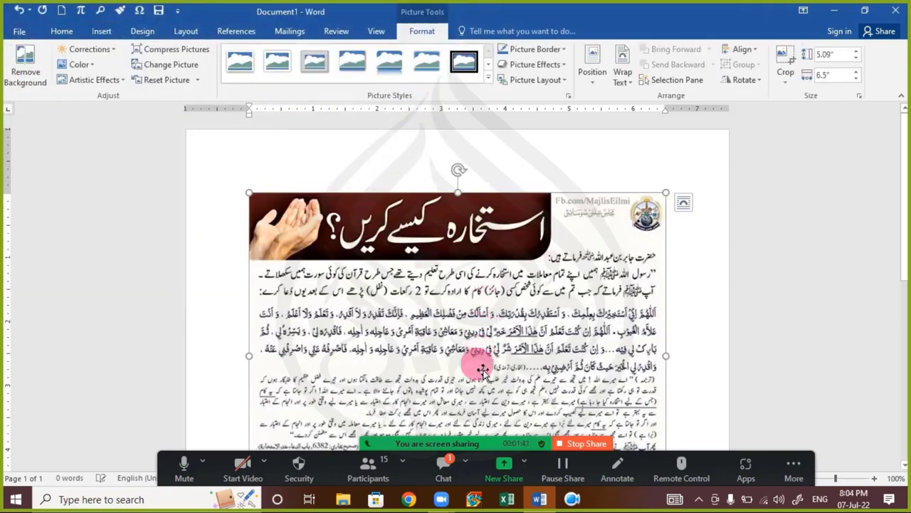
pyautogui.click(444, 465)
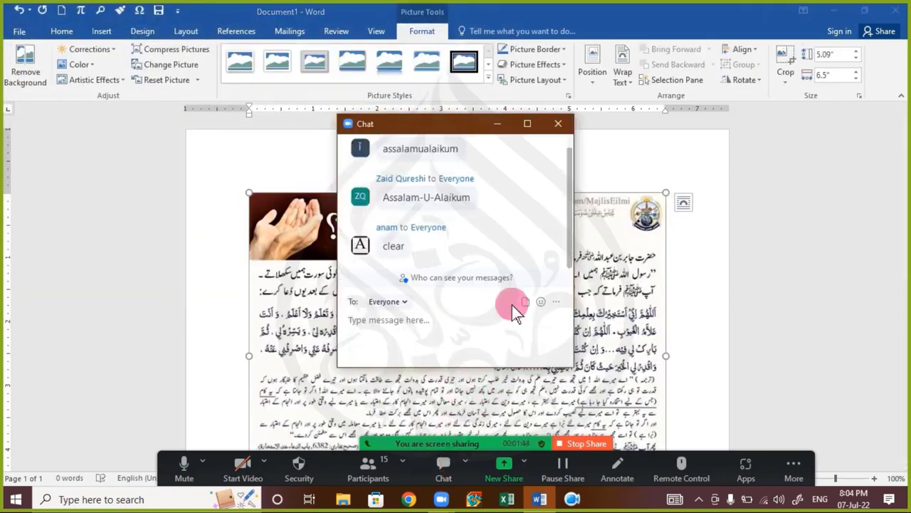
pyautogui.click(557, 127)
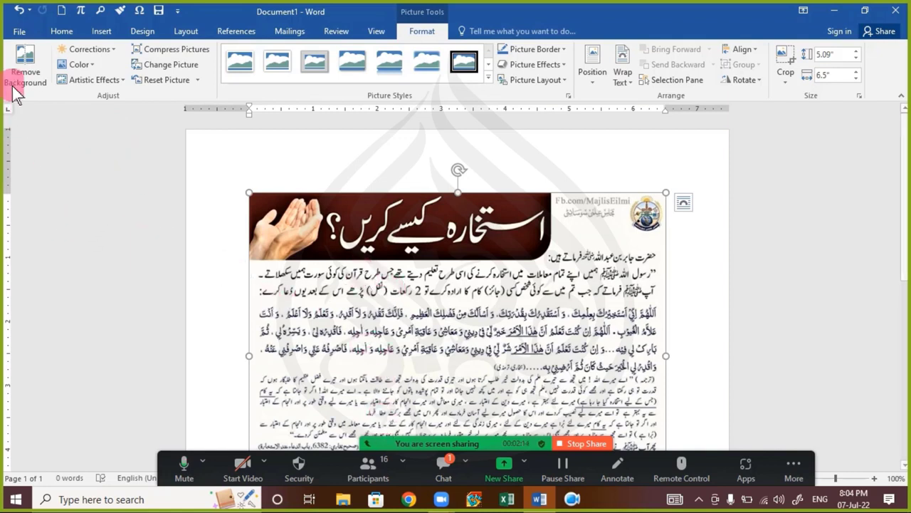
pyautogui.click(442, 466)
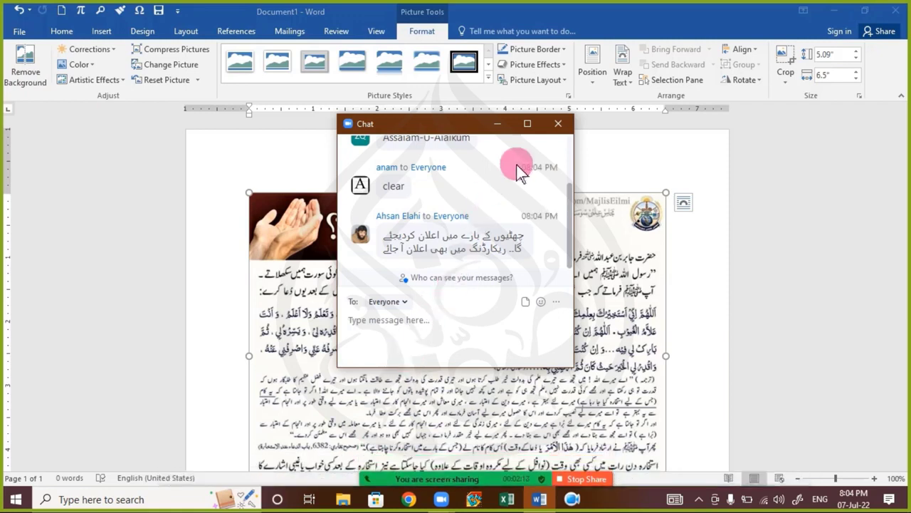
pyautogui.click(559, 130)
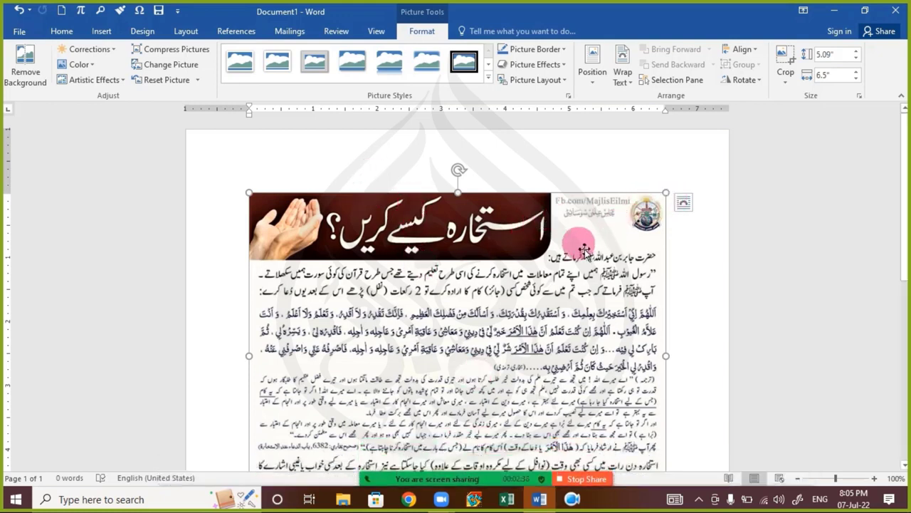
pyautogui.press('Delete')
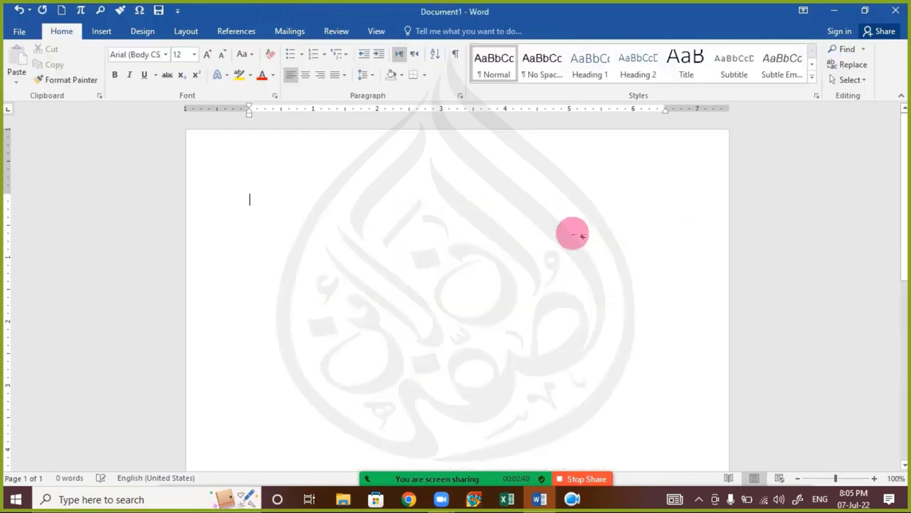
pyautogui.click(108, 31)
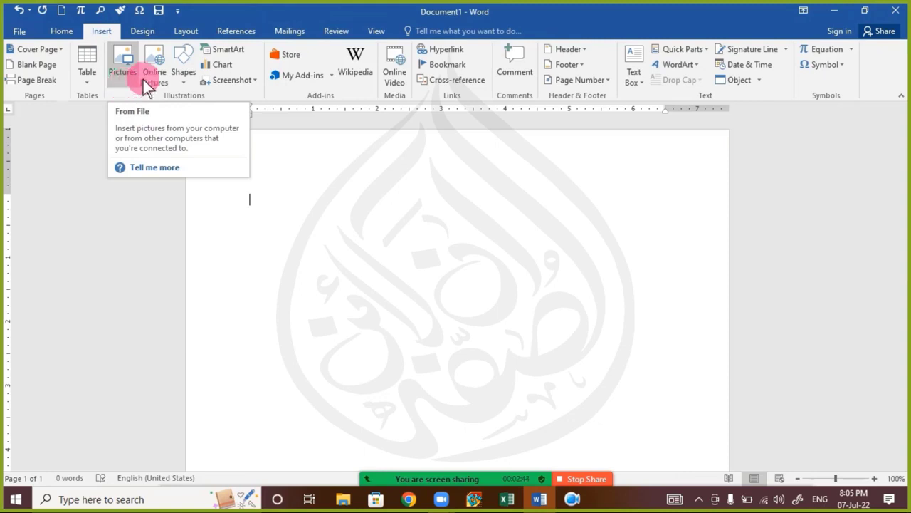
pyautogui.click(193, 80)
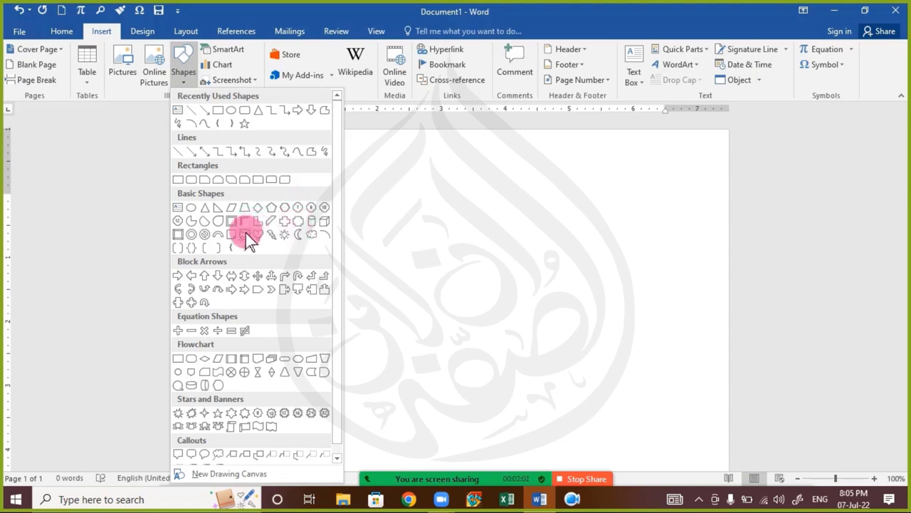
pyautogui.click(283, 237)
pyautogui.moveTo(291, 244)
pyautogui.mouseDown()
pyautogui.moveTo(378, 338)
pyautogui.moveTo(474, 395)
pyautogui.moveTo(484, 423)
pyautogui.mouseUp()
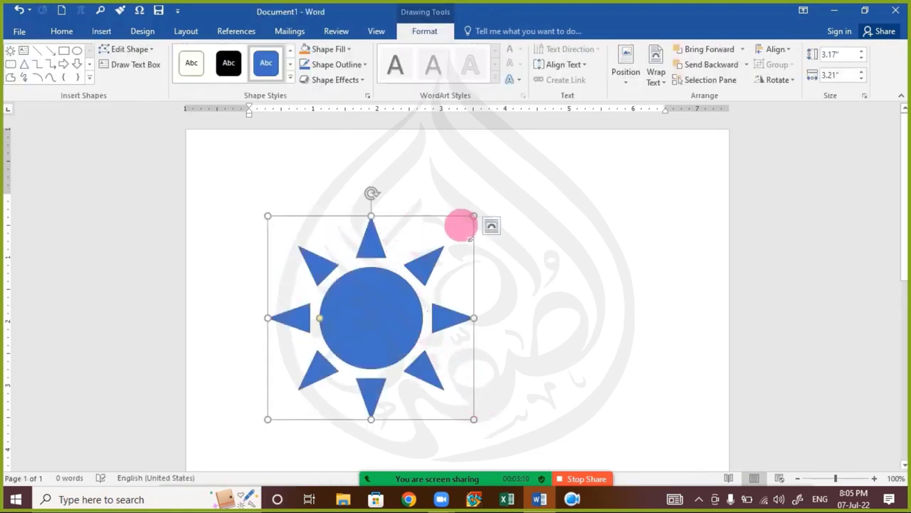
pyautogui.moveTo(475, 217); pyautogui.dragTo(497, 269)
pyautogui.moveTo(385, 299); pyautogui.dragTo(468, 292)
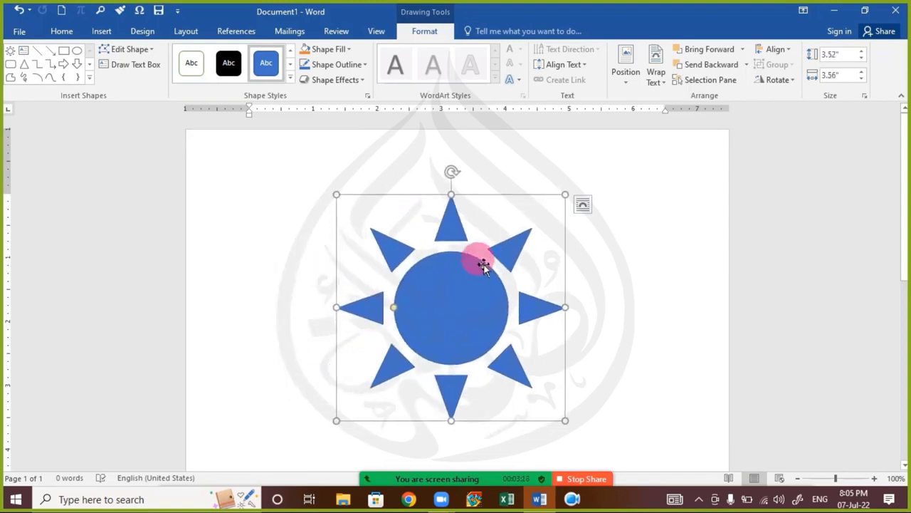
pyautogui.press('Delete')
pyautogui.click(100, 32)
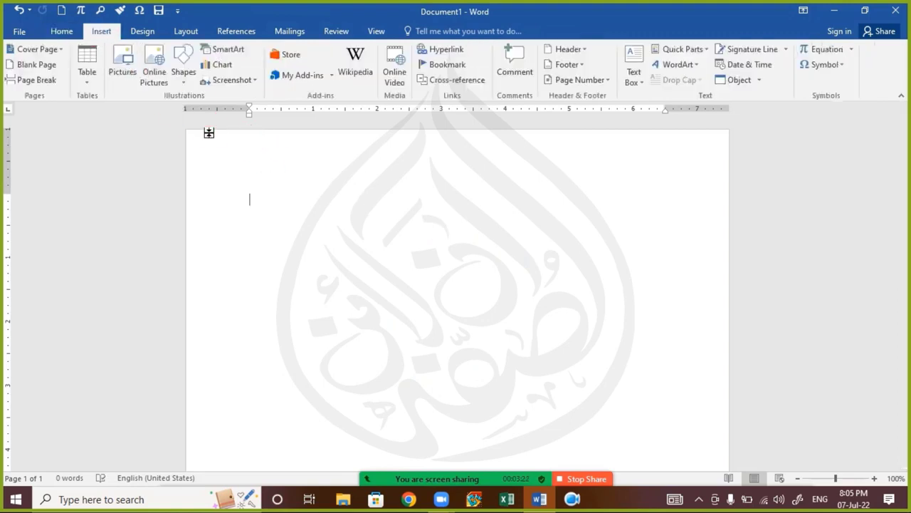
pyautogui.click(183, 84)
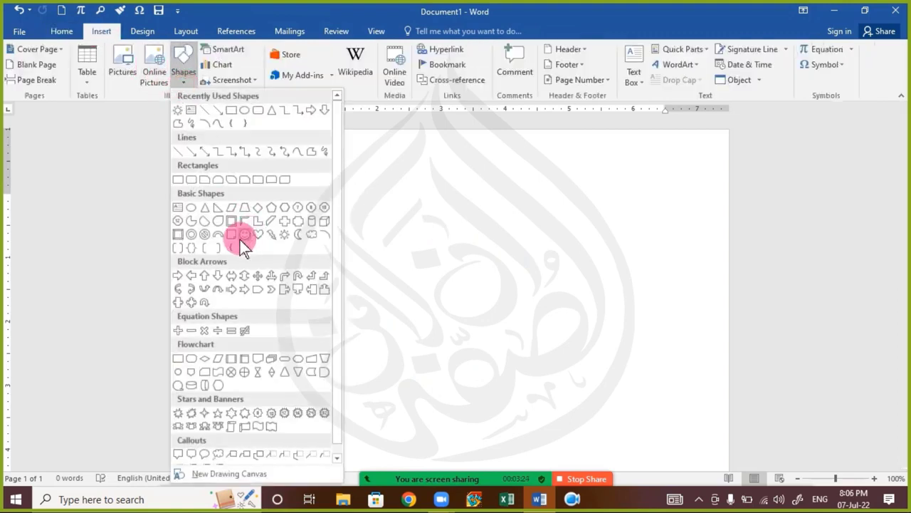
pyautogui.click(283, 235)
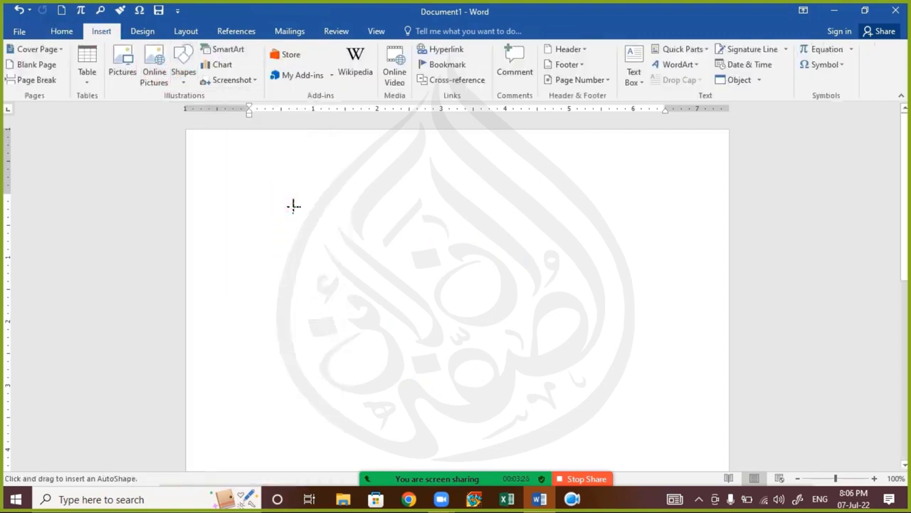
pyautogui.moveTo(292, 204)
pyautogui.mouseDown()
pyautogui.moveTo(418, 385)
pyautogui.moveTo(427, 382)
pyautogui.moveTo(380, 370)
pyautogui.moveTo(620, 448)
pyautogui.moveTo(429, 318)
pyautogui.moveTo(605, 413)
pyautogui.moveTo(472, 297)
pyautogui.moveTo(449, 291)
pyautogui.moveTo(480, 318)
pyautogui.moveTo(328, 279)
pyautogui.moveTo(466, 366)
pyautogui.moveTo(600, 434)
pyautogui.moveTo(474, 345)
pyautogui.moveTo(617, 398)
pyautogui.moveTo(391, 317)
pyautogui.moveTo(545, 352)
pyautogui.moveTo(504, 345)
pyautogui.mouseUp()
pyautogui.moveTo(507, 275); pyautogui.dragTo(646, 279)
pyautogui.moveTo(476, 356); pyautogui.dragTo(347, 344)
pyautogui.hotkey('ctrl', 'z')
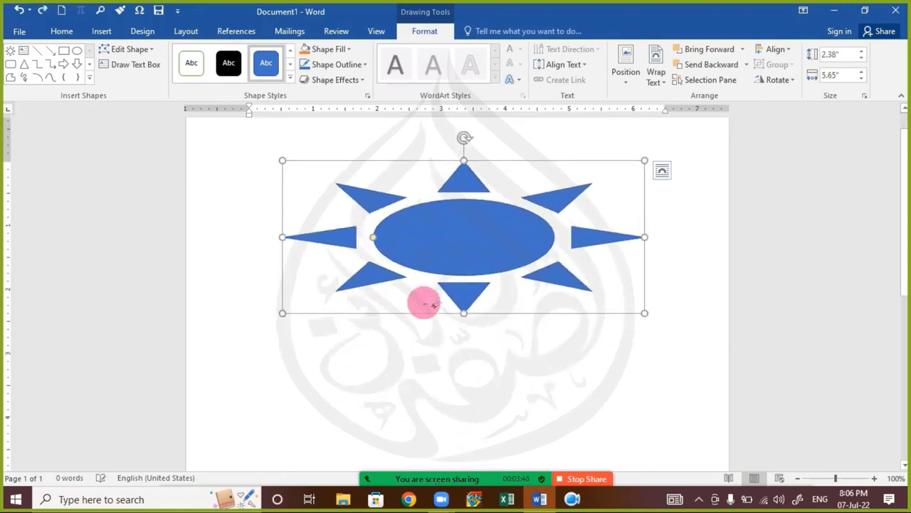
pyautogui.hotkey('ctrl', 'z')
pyautogui.press('Delete')
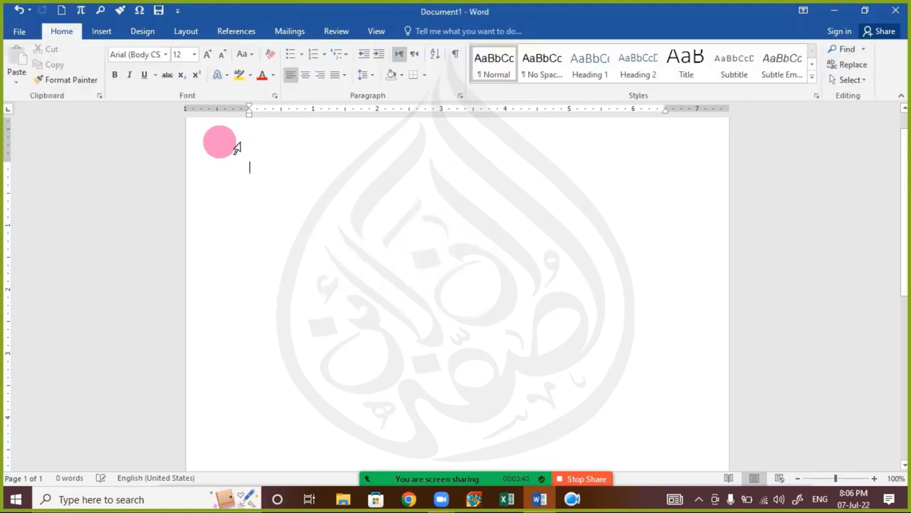
pyautogui.click(100, 31)
pyautogui.click(185, 77)
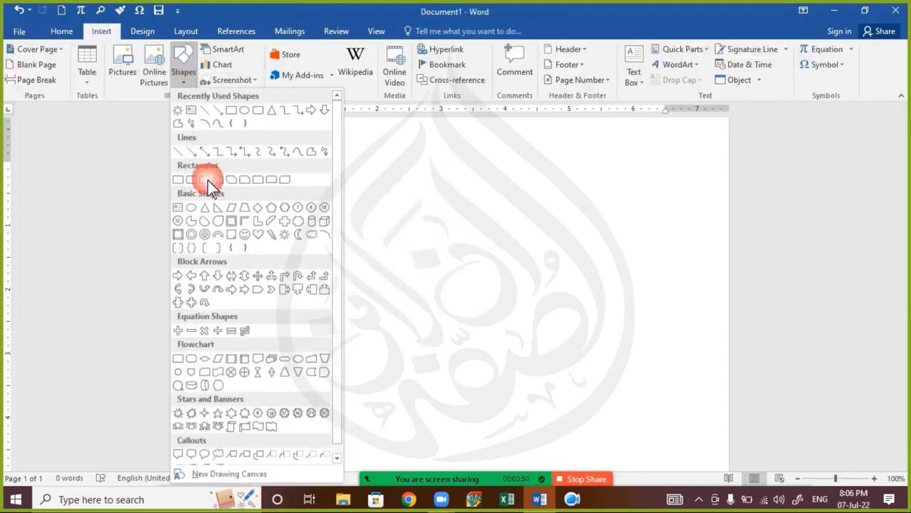
pyautogui.click(203, 232)
pyautogui.click(284, 212)
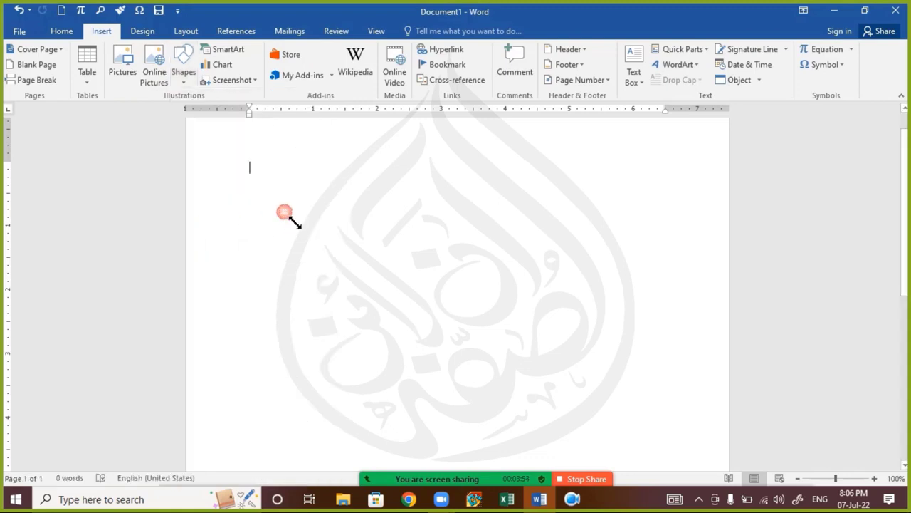
pyautogui.press('Delete')
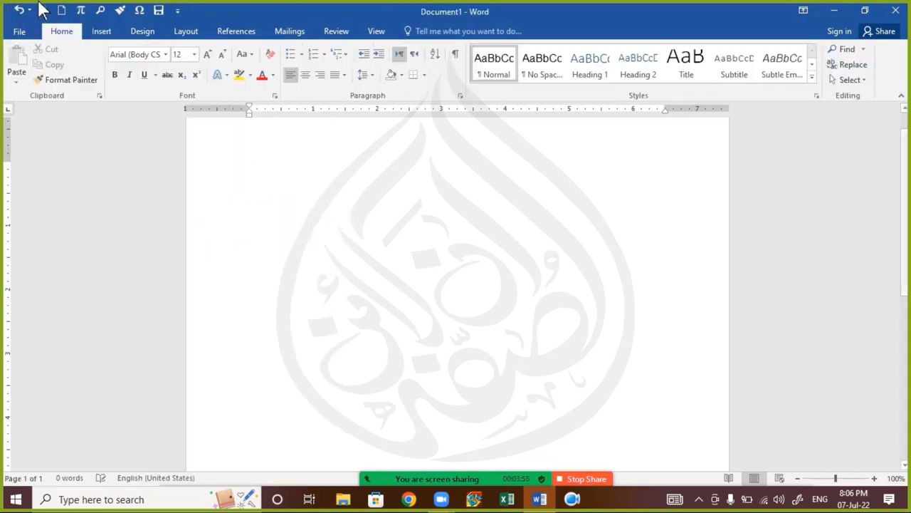
pyautogui.click(101, 32)
pyautogui.click(181, 84)
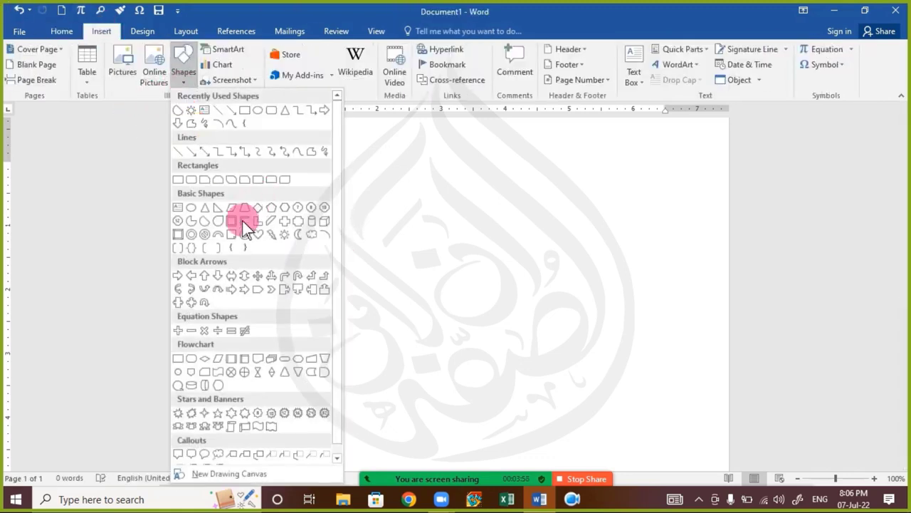
pyautogui.click(219, 235)
pyautogui.moveTo(272, 209)
pyautogui.mouseDown()
pyautogui.moveTo(285, 235)
pyautogui.moveTo(447, 413)
pyautogui.moveTo(514, 432)
pyautogui.moveTo(474, 315)
pyautogui.moveTo(325, 246)
pyautogui.moveTo(522, 355)
pyautogui.moveTo(376, 274)
pyautogui.mouseUp()
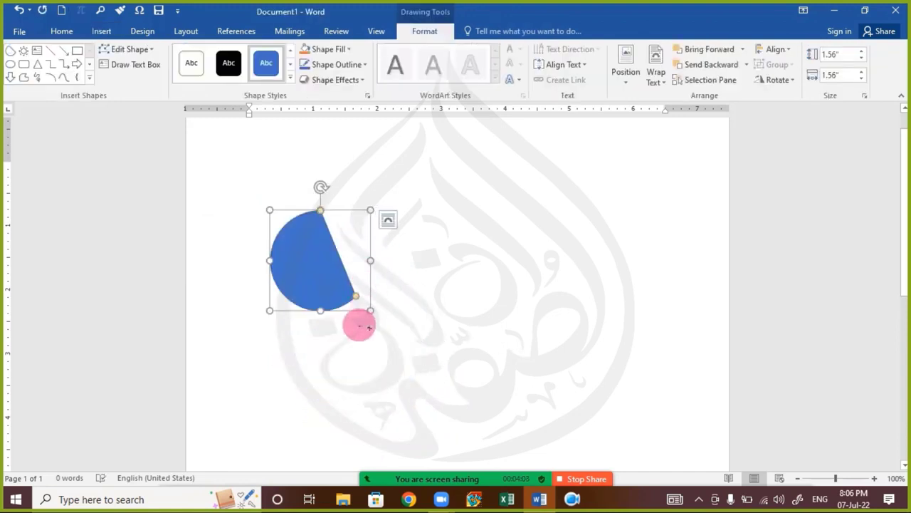
pyautogui.press('Delete')
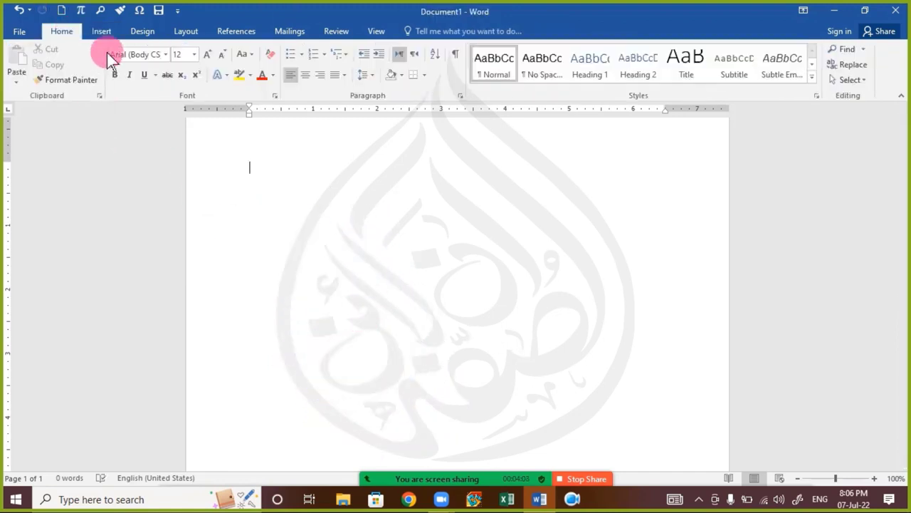
pyautogui.click(106, 36)
pyautogui.click(142, 79)
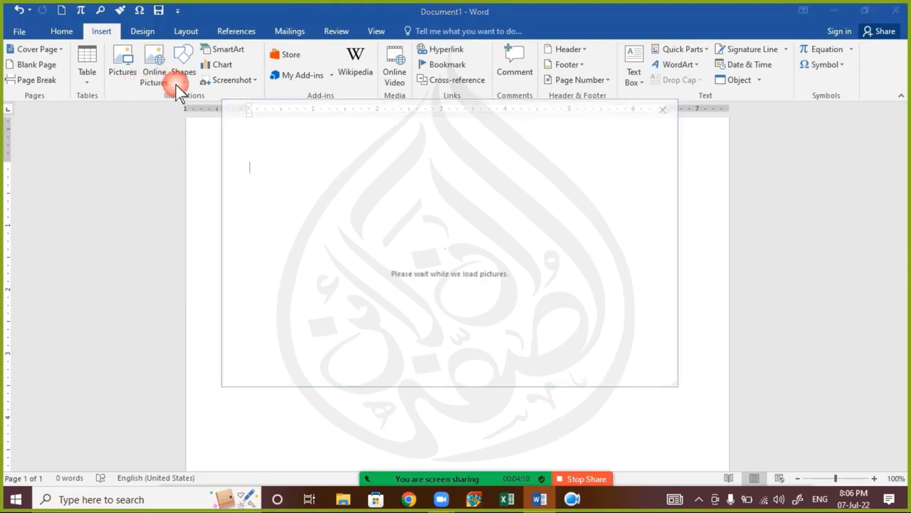
pyautogui.click(666, 108)
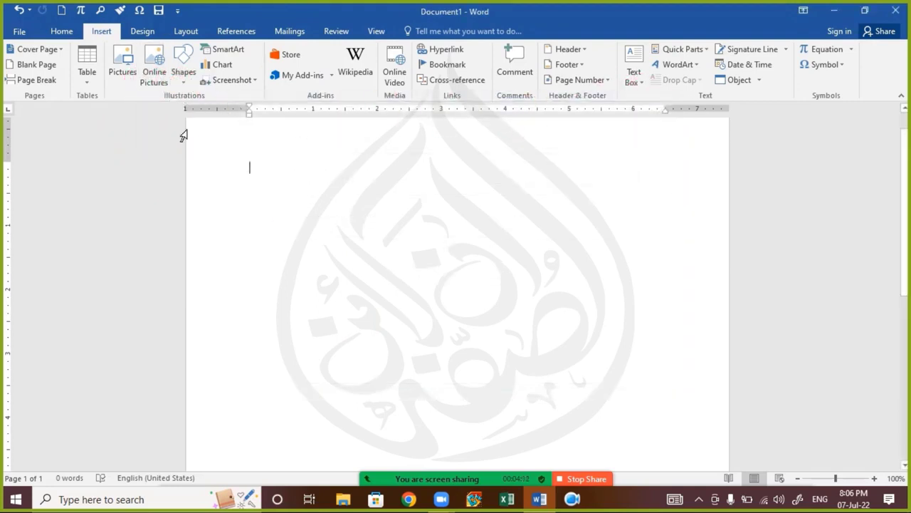
pyautogui.click(185, 80)
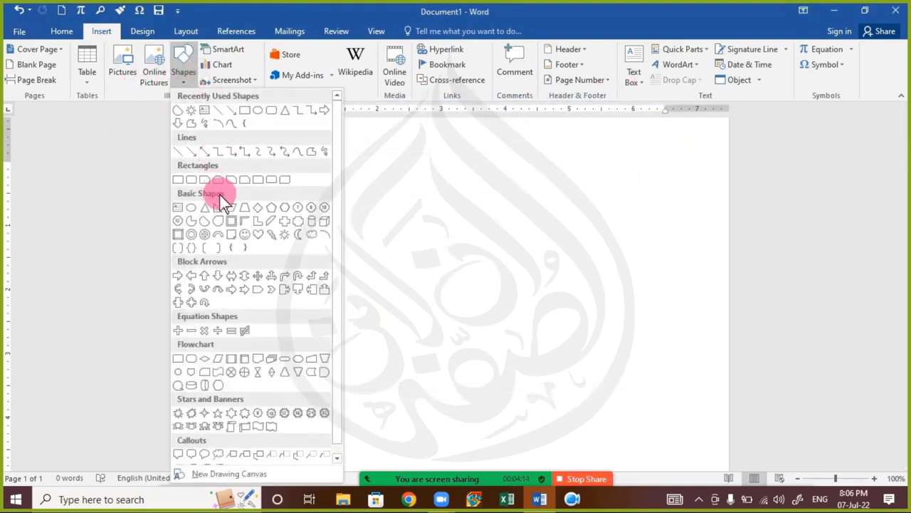
pyautogui.click(181, 182)
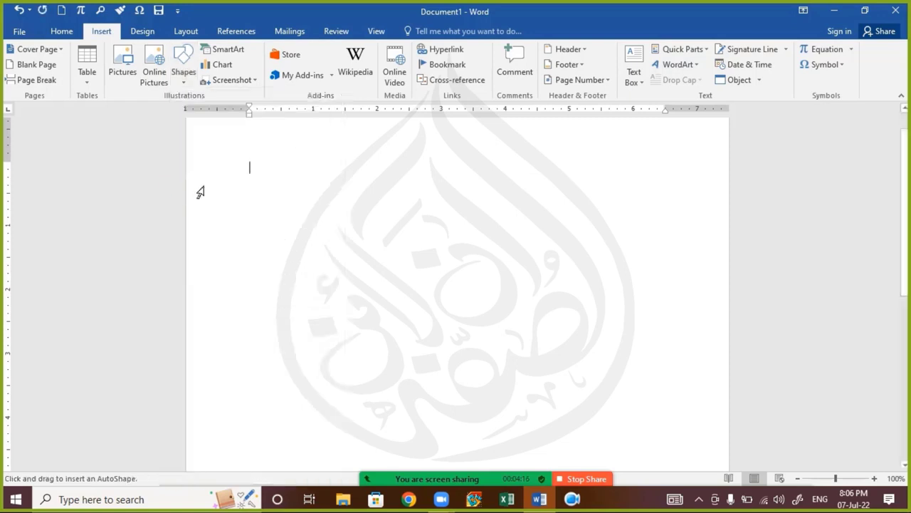
pyautogui.moveTo(285, 197)
pyautogui.mouseDown()
pyautogui.moveTo(363, 295)
pyautogui.moveTo(460, 387)
pyautogui.moveTo(570, 401)
pyautogui.moveTo(494, 260)
pyautogui.moveTo(338, 216)
pyautogui.moveTo(503, 273)
pyautogui.moveTo(411, 252)
pyautogui.mouseUp()
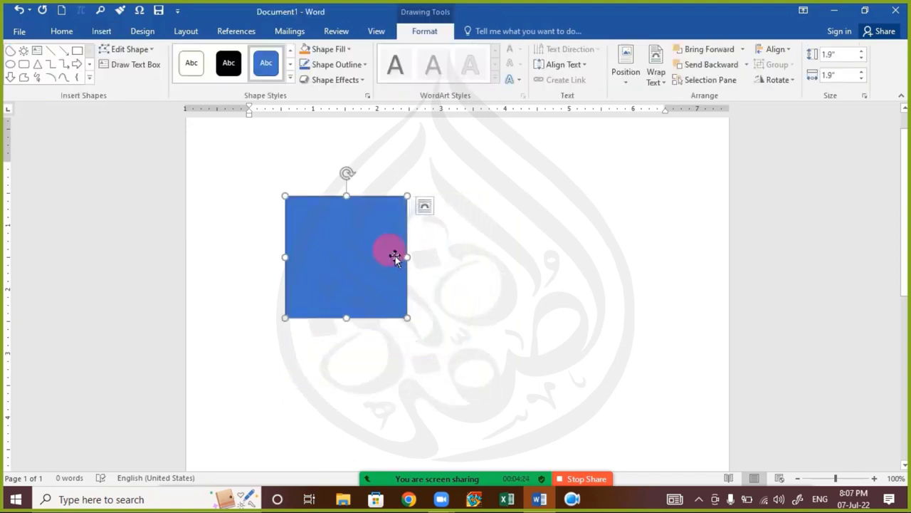
pyautogui.press('Delete')
# Step: Draw a blue Right Arrow block arrow about 2.62 by 3.26 inches on the page
pyautogui.click(101, 31)
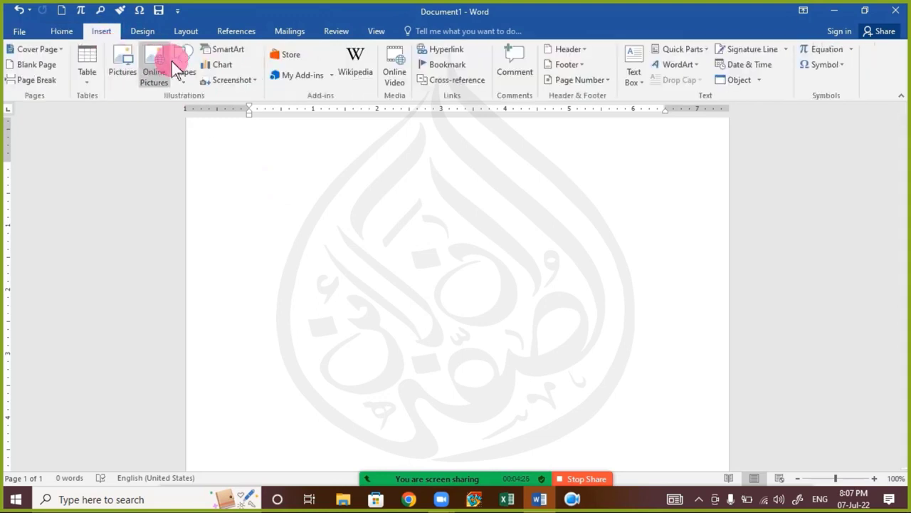
pyautogui.click(184, 80)
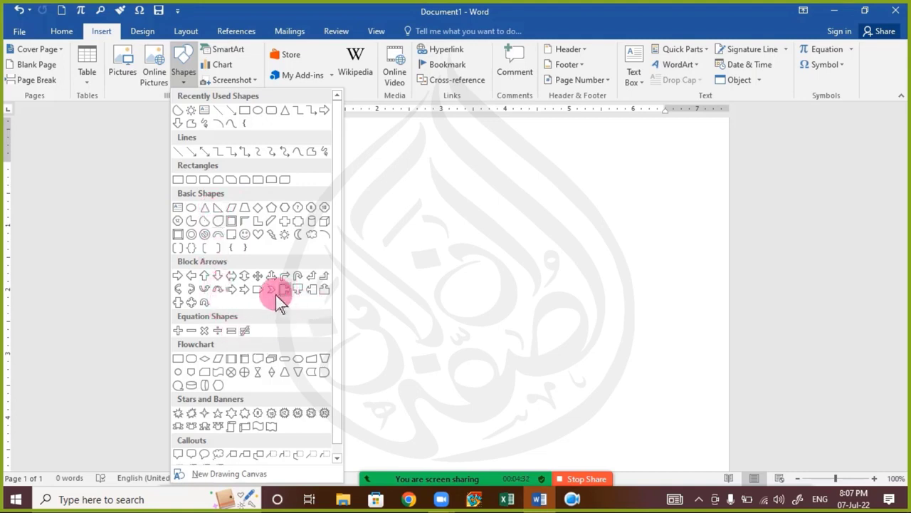
pyautogui.click(256, 293)
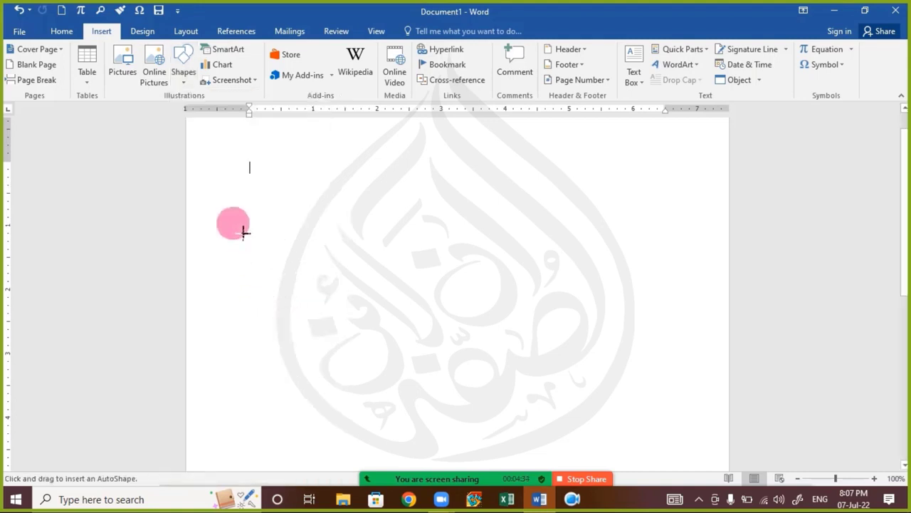
pyautogui.moveTo(269, 239)
pyautogui.mouseDown()
pyautogui.moveTo(318, 309)
pyautogui.moveTo(375, 366)
pyautogui.moveTo(364, 417)
pyautogui.moveTo(291, 365)
pyautogui.moveTo(273, 311)
pyautogui.moveTo(296, 334)
pyautogui.moveTo(417, 302)
pyautogui.moveTo(464, 356)
pyautogui.moveTo(440, 382)
pyautogui.moveTo(476, 401)
pyautogui.moveTo(466, 391)
pyautogui.mouseUp()
pyautogui.click(365, 334)
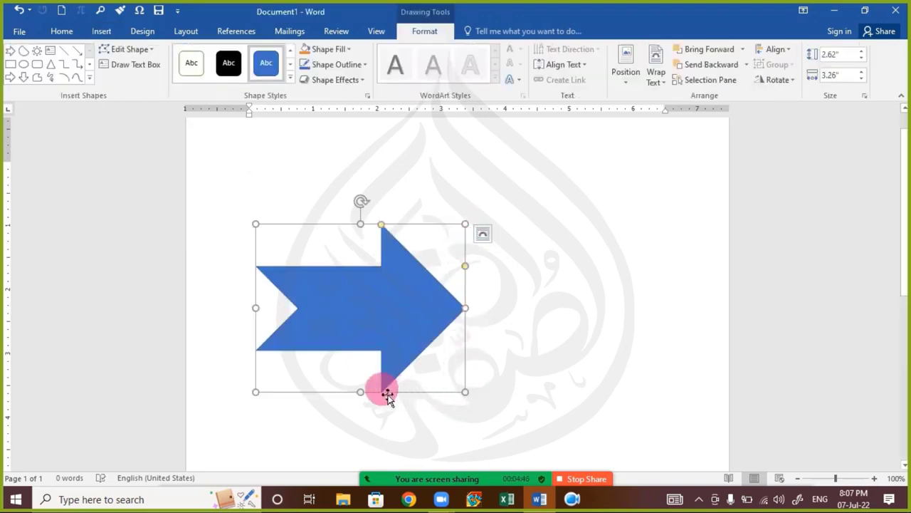
pyautogui.moveTo(362, 201)
pyautogui.mouseDown()
pyautogui.moveTo(368, 206)
pyautogui.moveTo(340, 213)
pyautogui.moveTo(373, 213)
pyautogui.mouseUp()
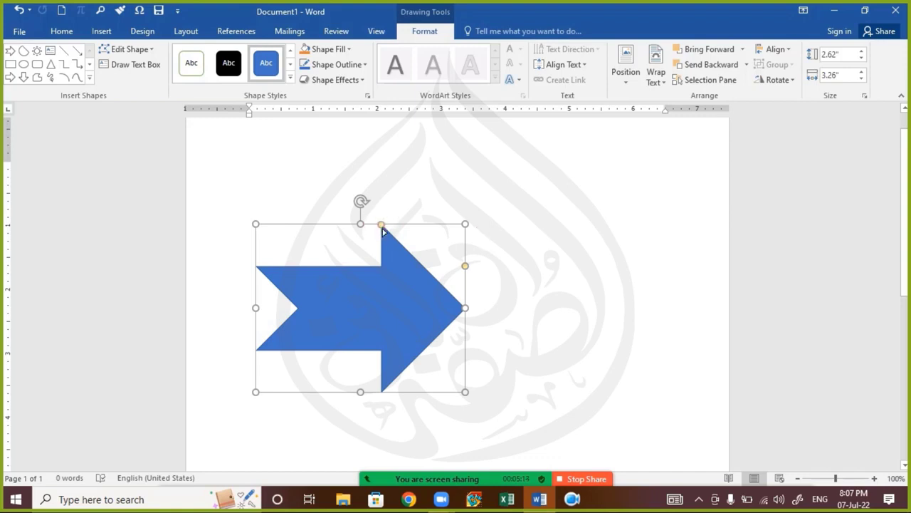
# Step: Shorten the arrowhead, slim the shaft and give the arrow an orange glow
pyautogui.moveTo(382, 228); pyautogui.dragTo(401, 254)
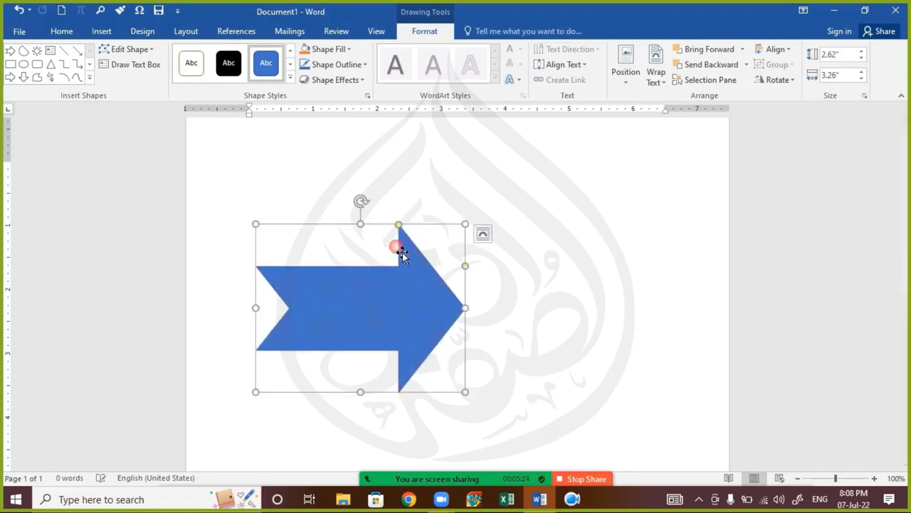
pyautogui.moveTo(467, 268); pyautogui.dragTo(447, 280)
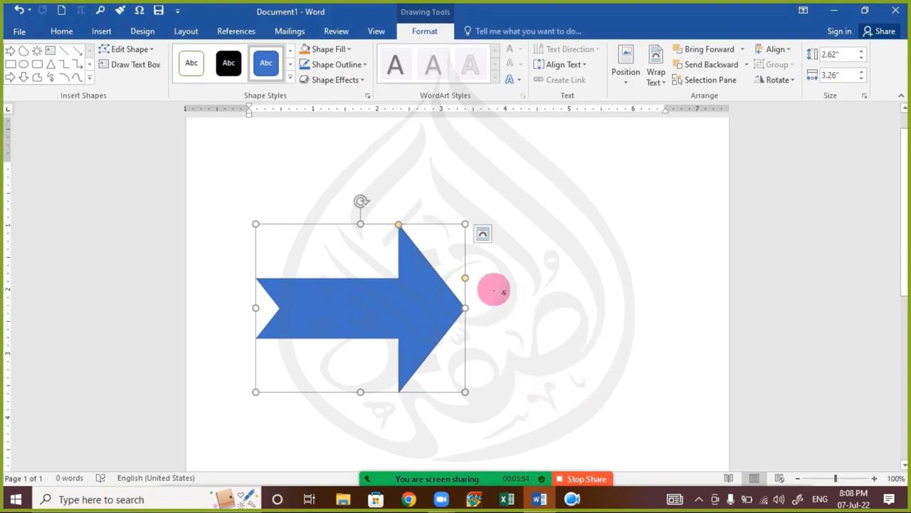
pyautogui.click(331, 80)
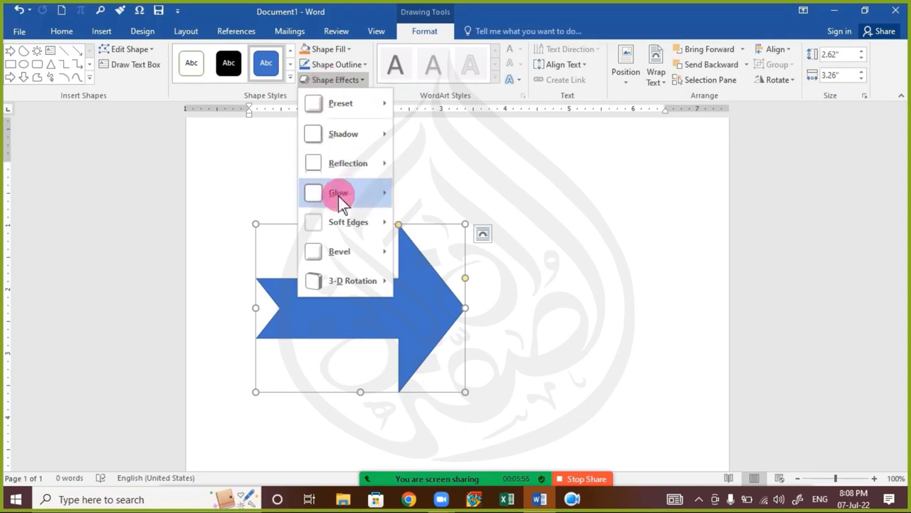
pyautogui.moveTo(348, 203)
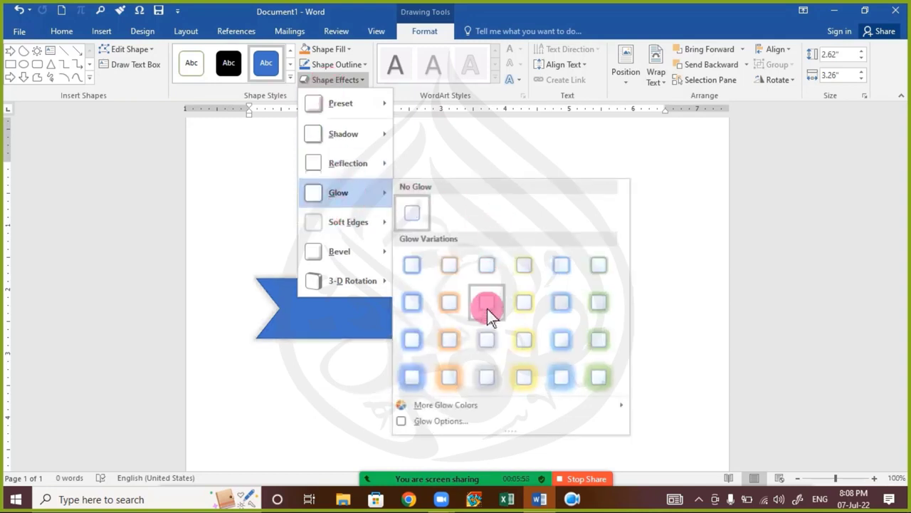
pyautogui.click(458, 309)
pyautogui.click(584, 309)
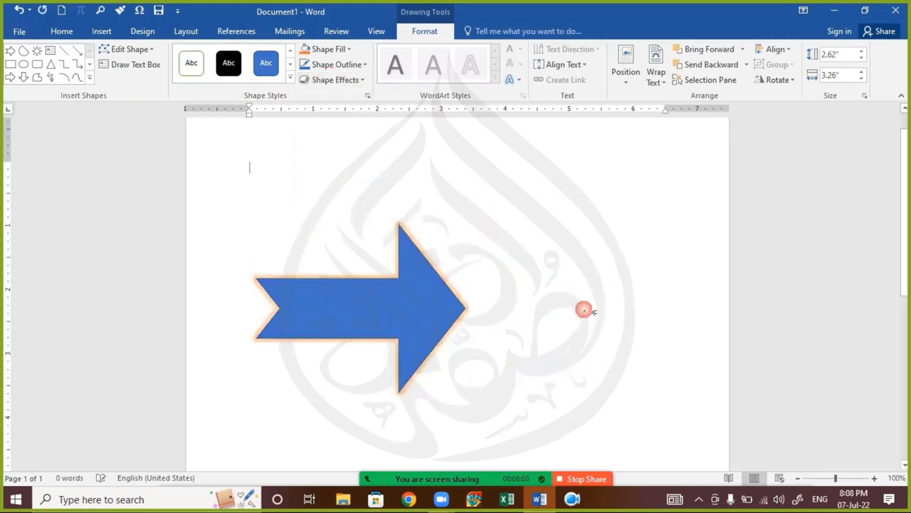
# Step: Open Glow Options for the arrow's 8 pt, 60% transparent orange glow
pyautogui.scroll(1, 443, 313)
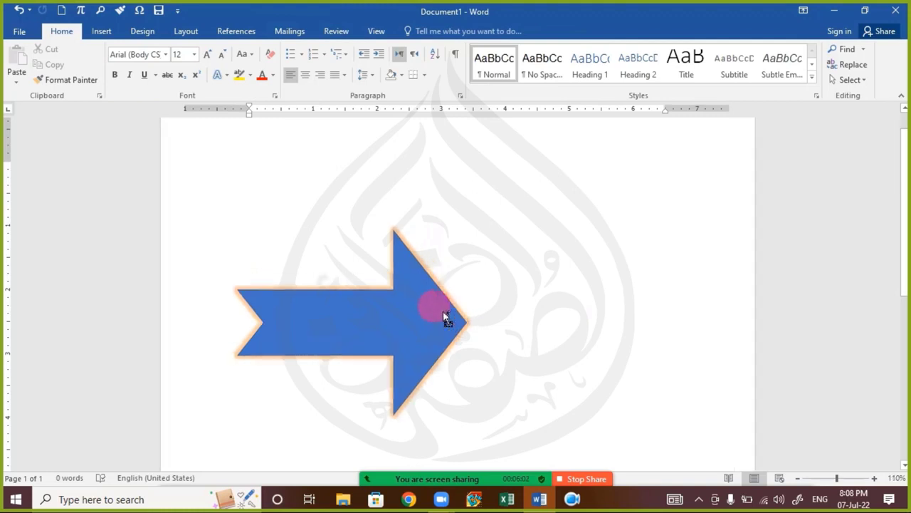
pyautogui.scroll(1, 443, 313)
pyautogui.doubleClick(433, 321)
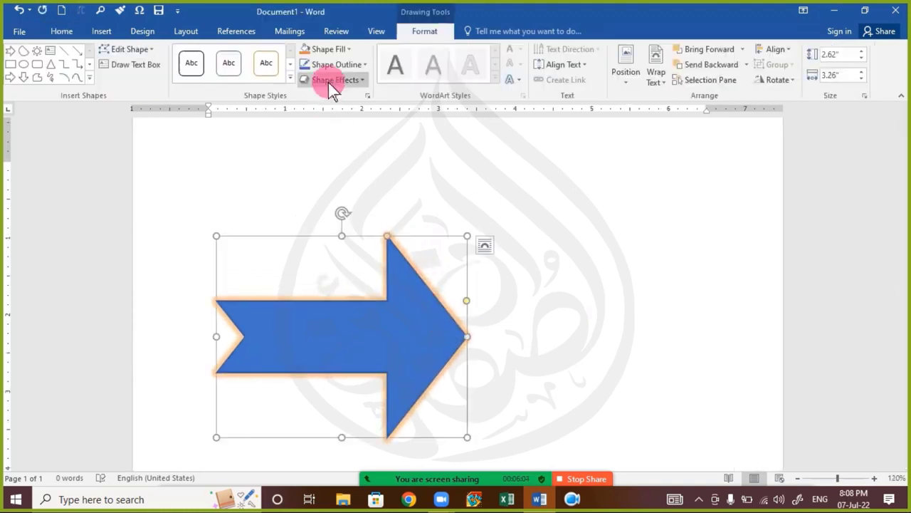
pyautogui.click(331, 84)
pyautogui.moveTo(382, 203)
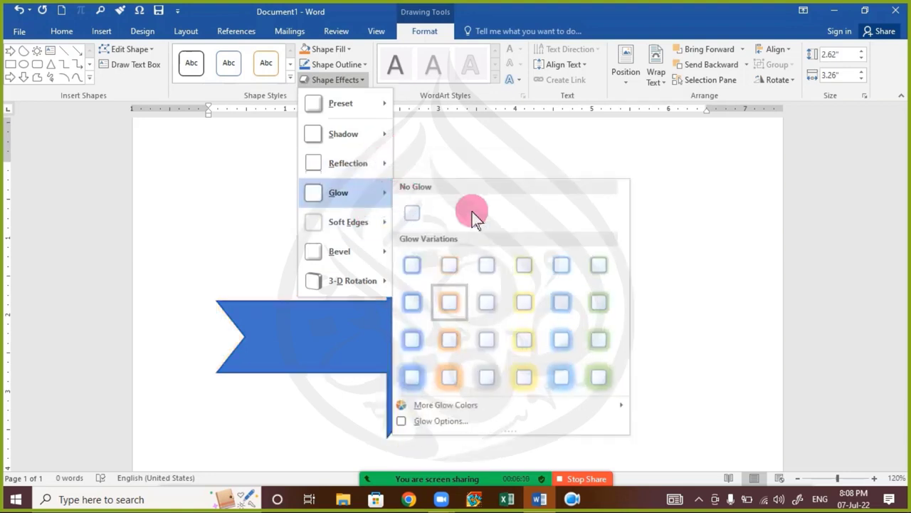
pyautogui.moveTo(529, 412)
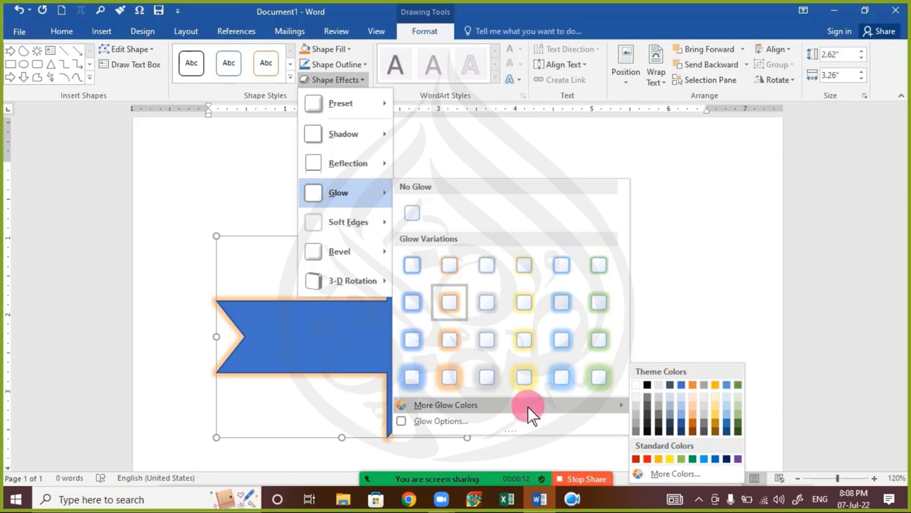
pyautogui.click(447, 419)
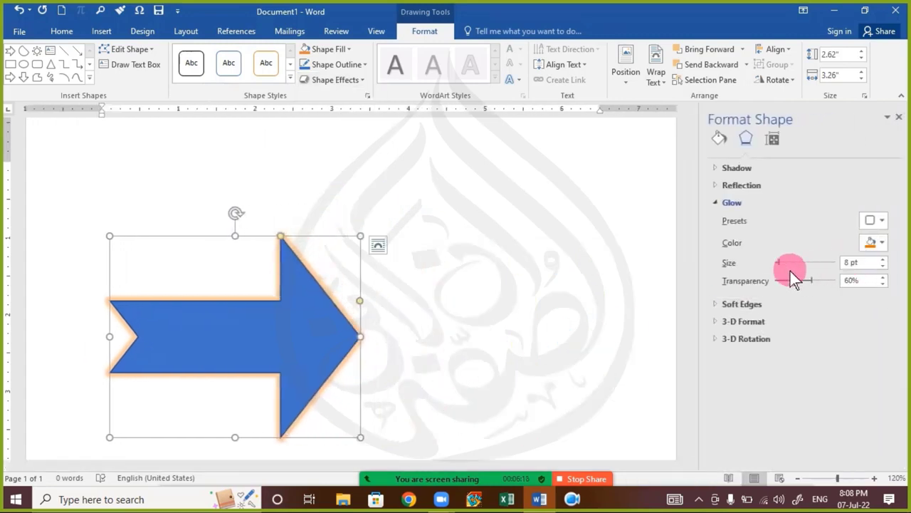
# Step: Enlarge the orange glow from 8 pt to 22 pt and close the Format Shape pane
pyautogui.moveTo(778, 264)
pyautogui.mouseDown()
pyautogui.moveTo(797, 268)
pyautogui.moveTo(786, 268)
pyautogui.mouseUp()
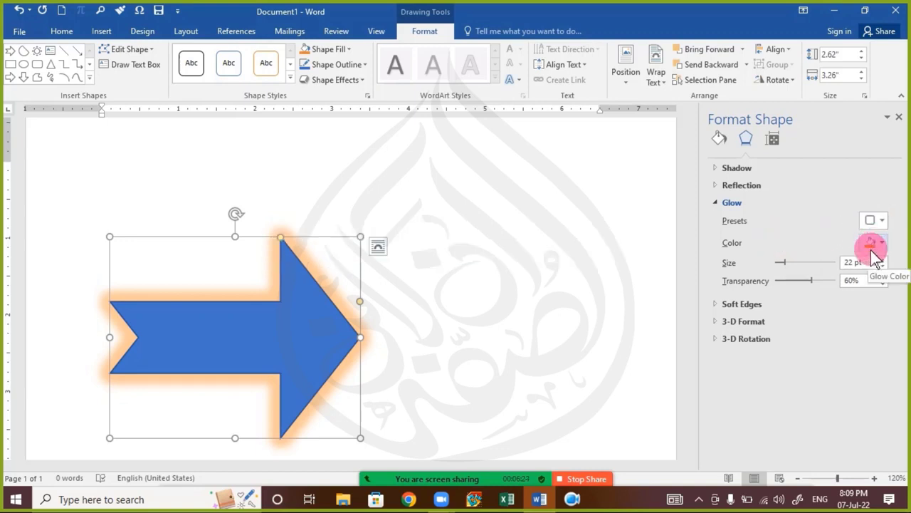
pyautogui.click(898, 118)
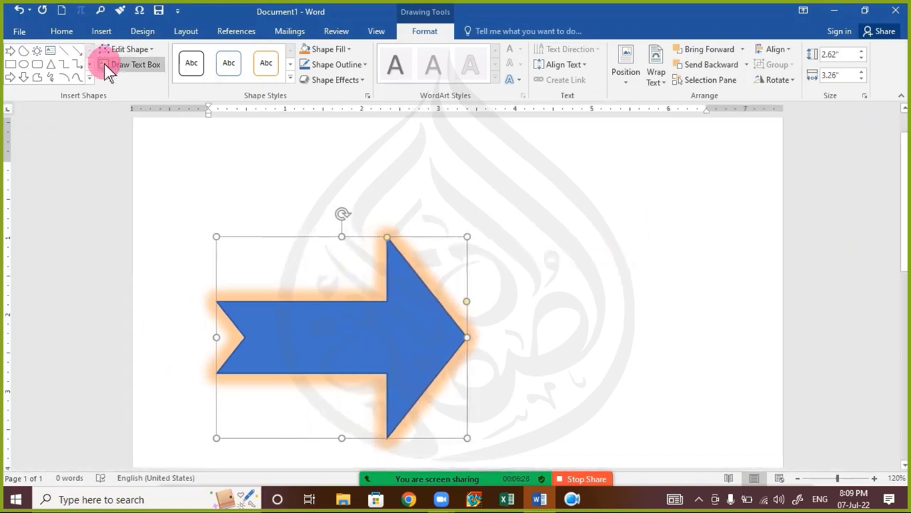
# Step: Apply a tilted, bevelled 3-D preset effect to the glowing blue arrow
pyautogui.click(336, 64)
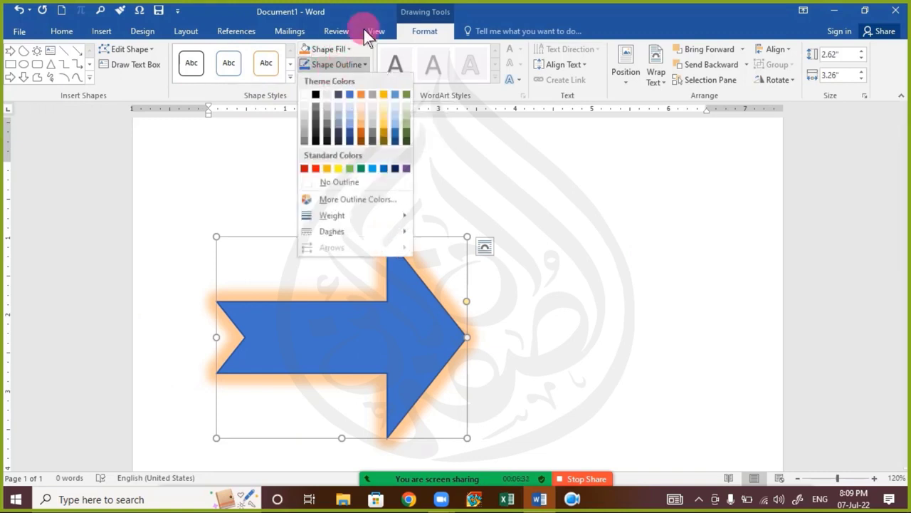
pyautogui.click(363, 36)
pyautogui.click(338, 79)
pyautogui.moveTo(351, 202)
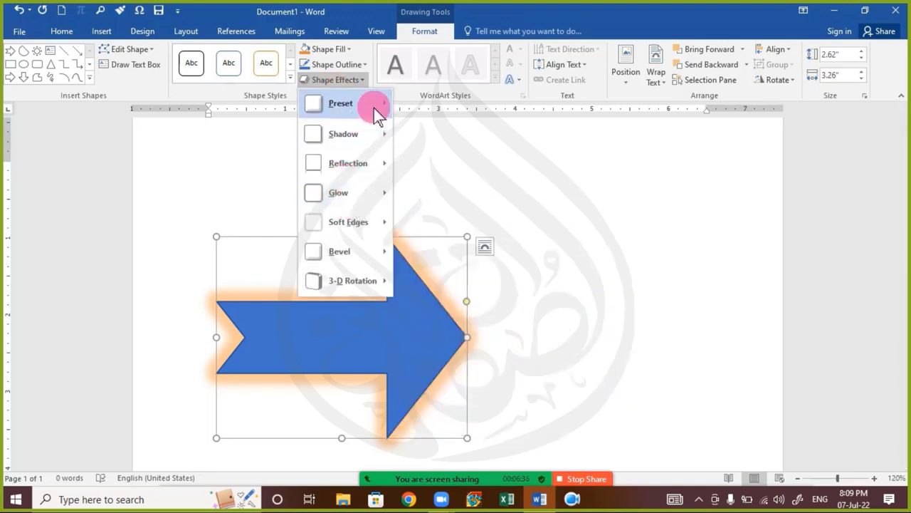
pyautogui.moveTo(373, 107)
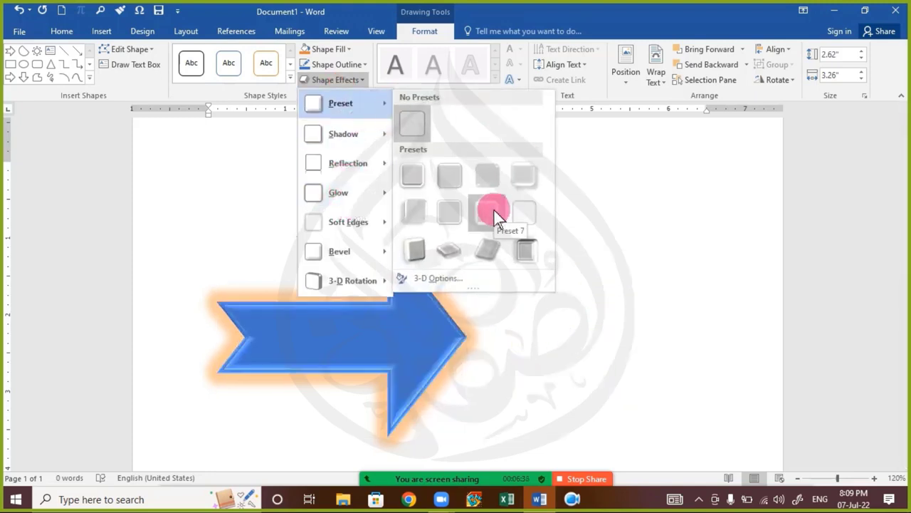
pyautogui.click(517, 249)
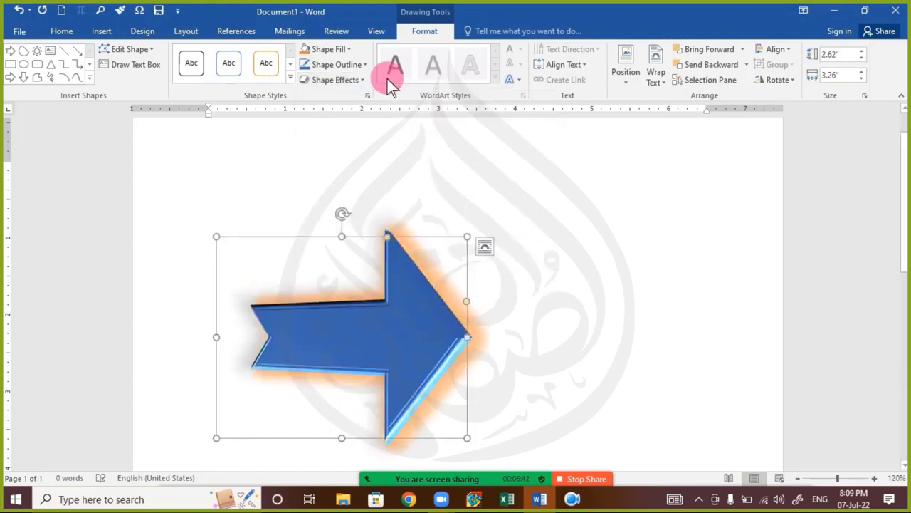
pyautogui.click(347, 80)
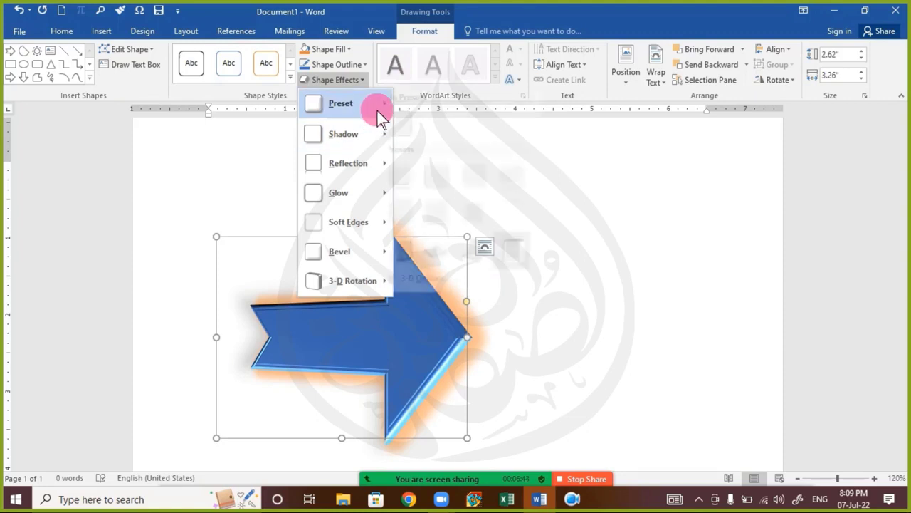
pyautogui.moveTo(374, 107)
pyautogui.click(415, 249)
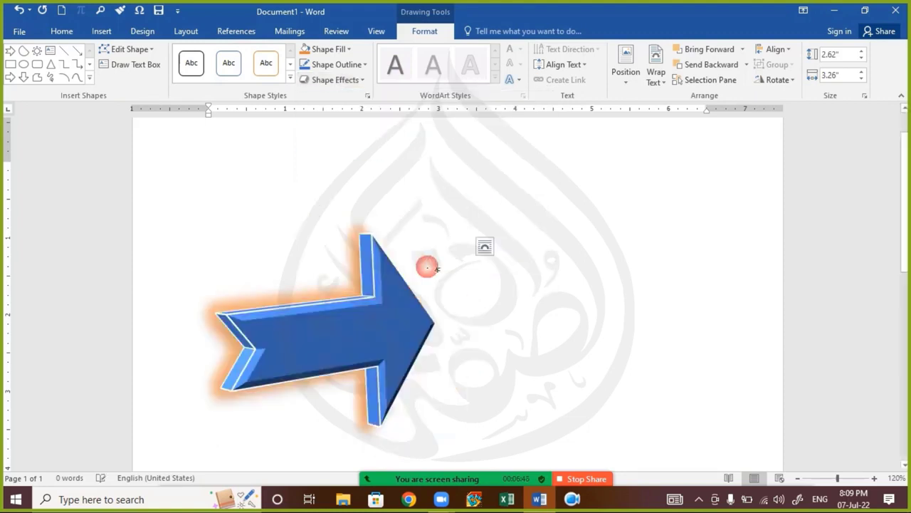
pyautogui.click(588, 392)
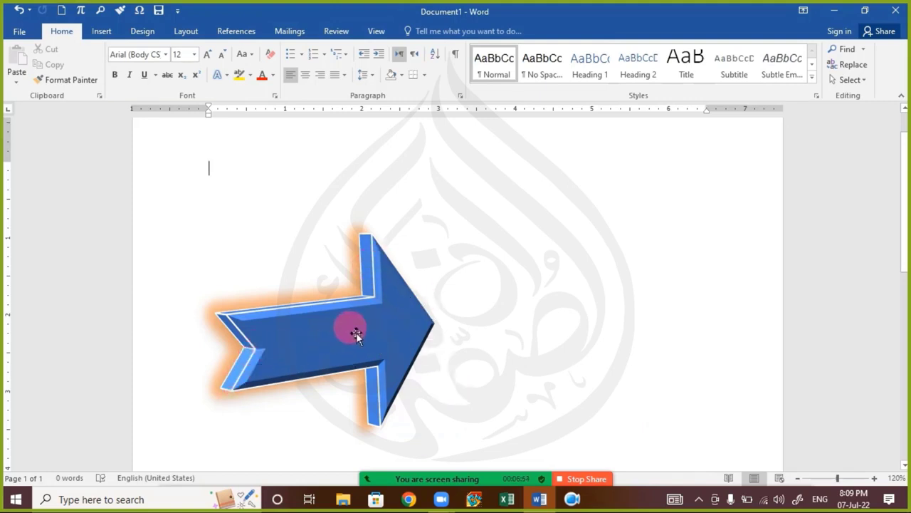
# Step: Remove the orange glow from the arrow
pyautogui.click(398, 292)
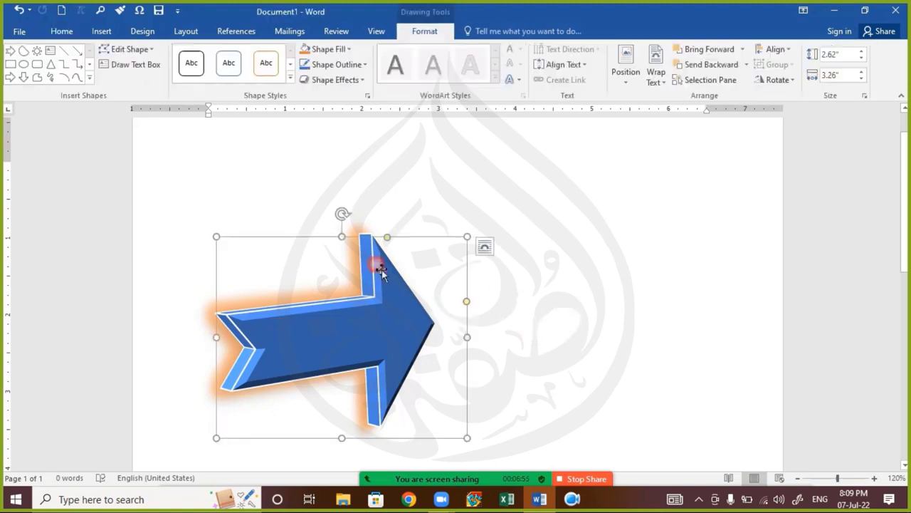
pyautogui.click(324, 78)
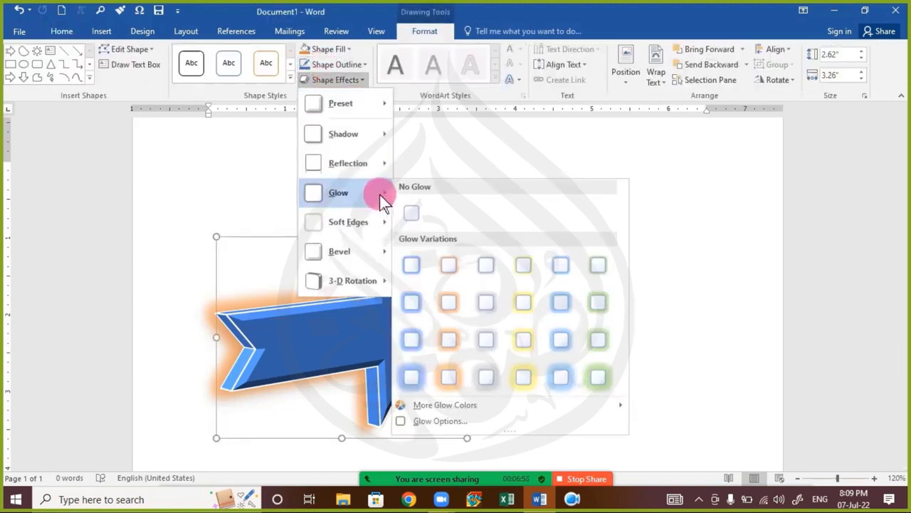
pyautogui.moveTo(386, 173)
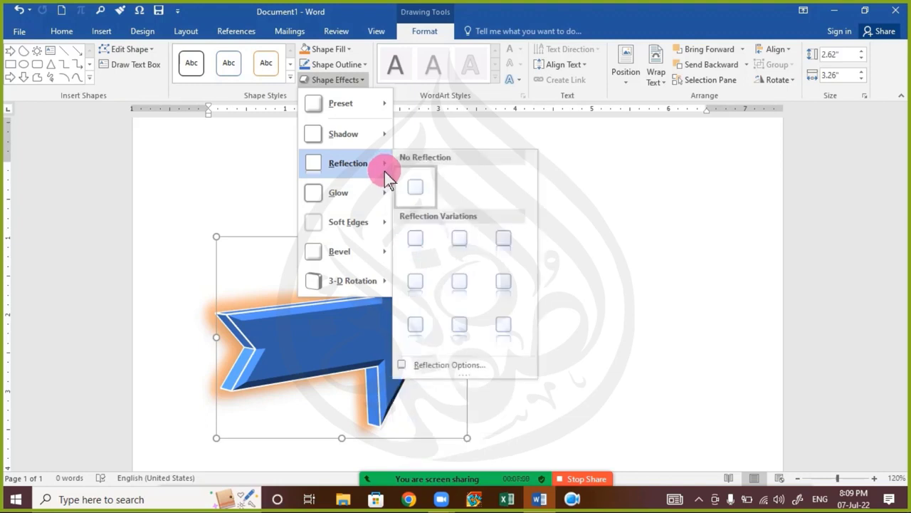
pyautogui.click(419, 217)
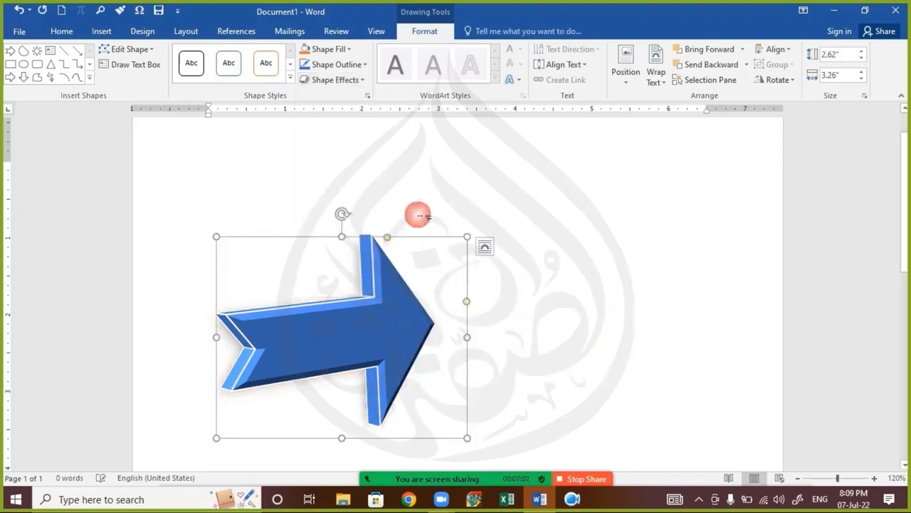
pyautogui.click(597, 331)
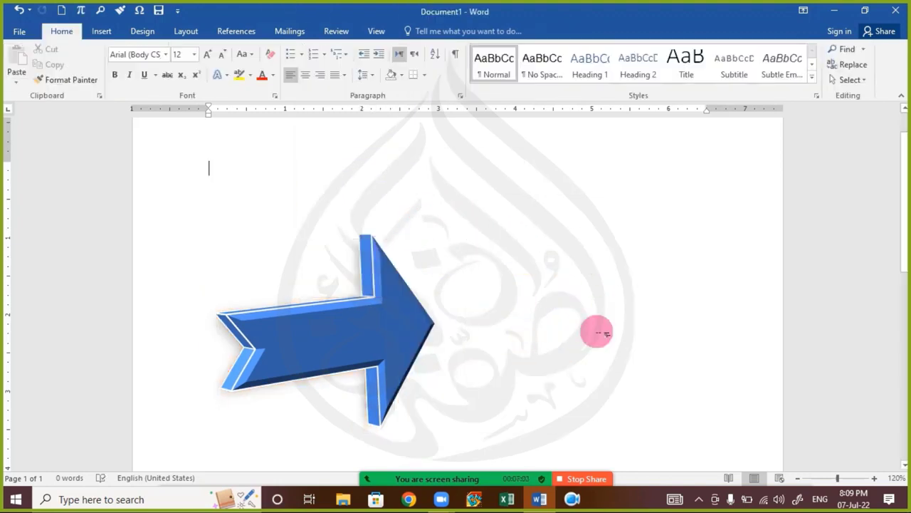
# Step: Apply an untilted 3-D preset with a soft grey shadow and thin light edges
pyautogui.click(423, 329)
pyautogui.click(342, 65)
pyautogui.click(447, 10)
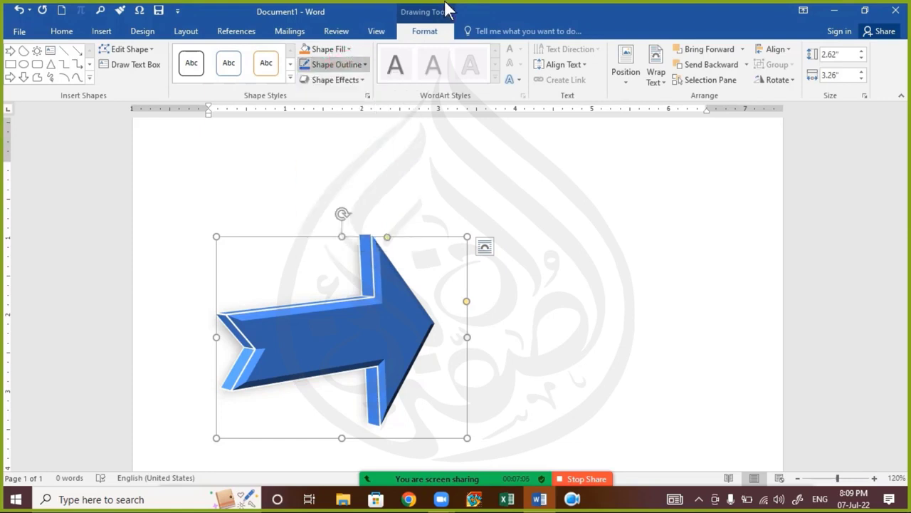
pyautogui.click(334, 80)
pyautogui.moveTo(370, 101)
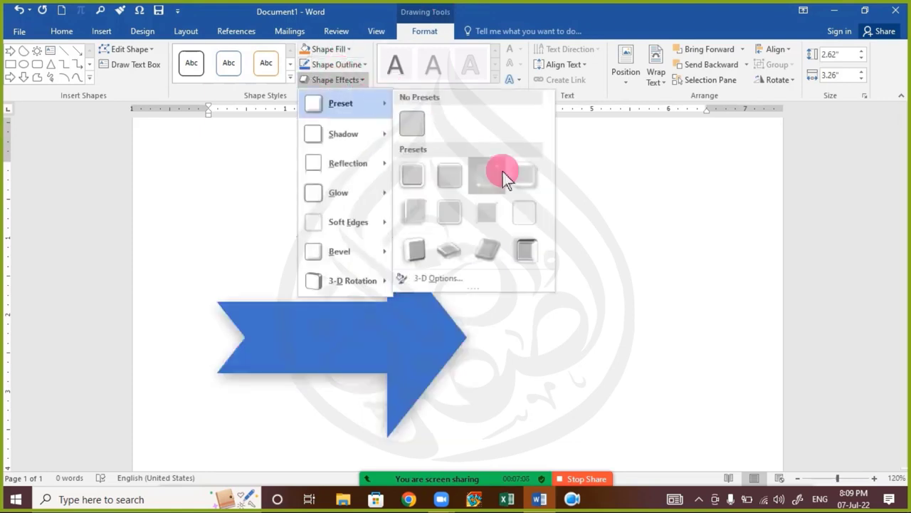
pyautogui.click(423, 219)
pyautogui.click(531, 372)
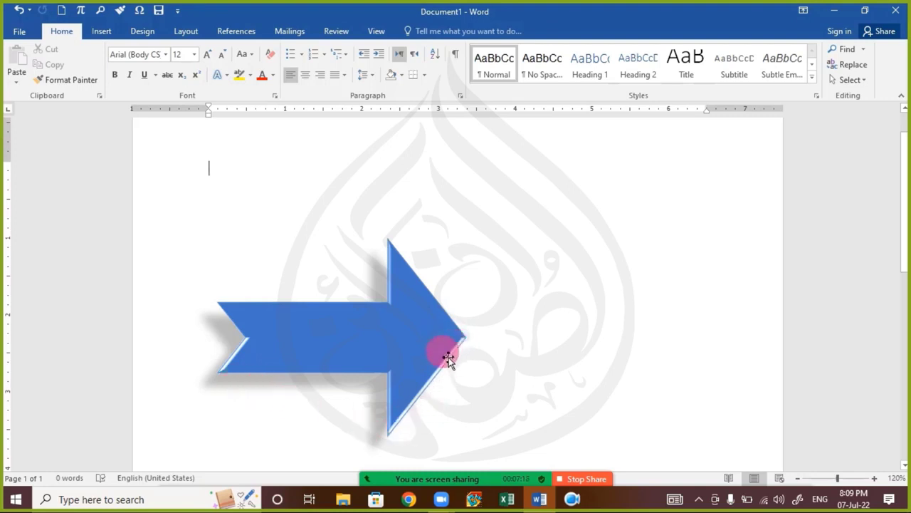
# Step: Fill the arrow with the snow photo 11.JPG from the computer, working offline
pyautogui.click(356, 334)
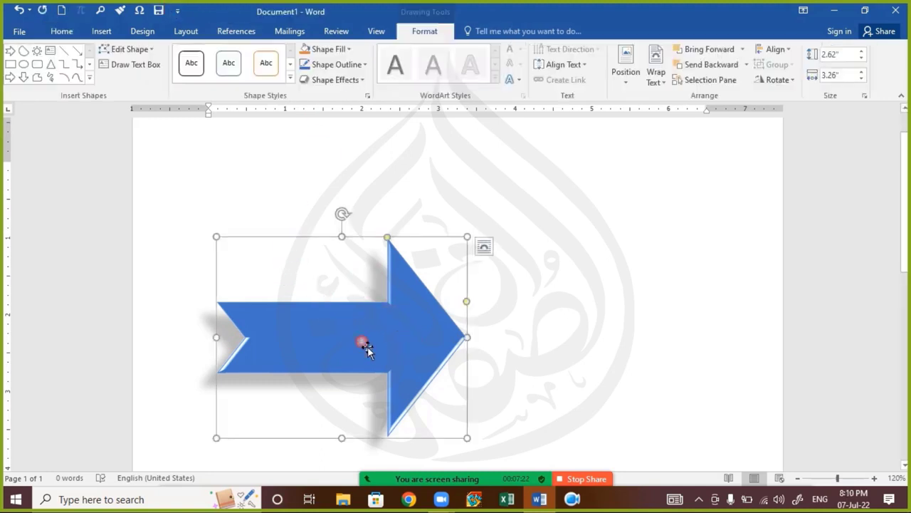
pyautogui.click(337, 51)
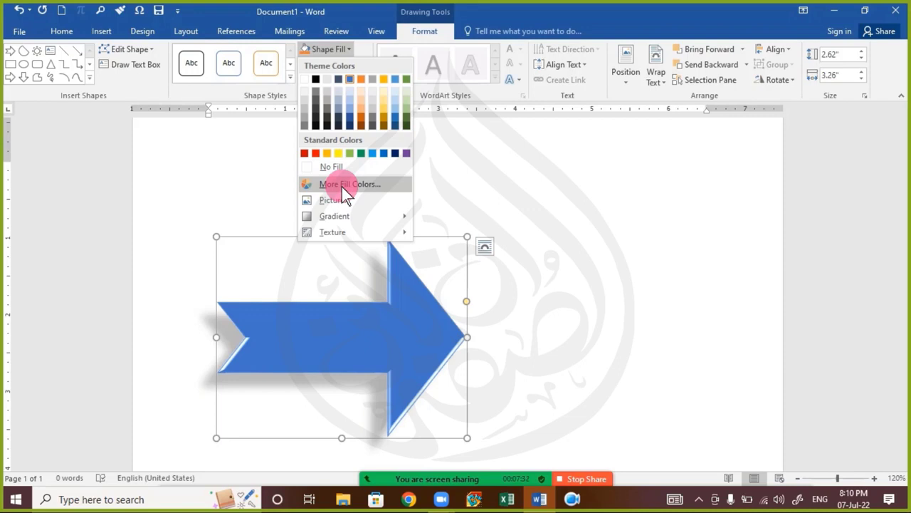
pyautogui.click(366, 206)
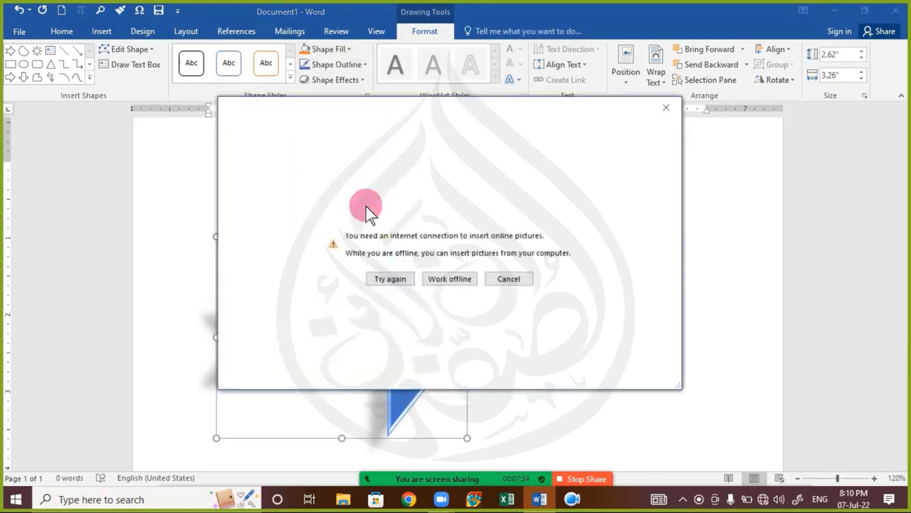
pyautogui.click(445, 281)
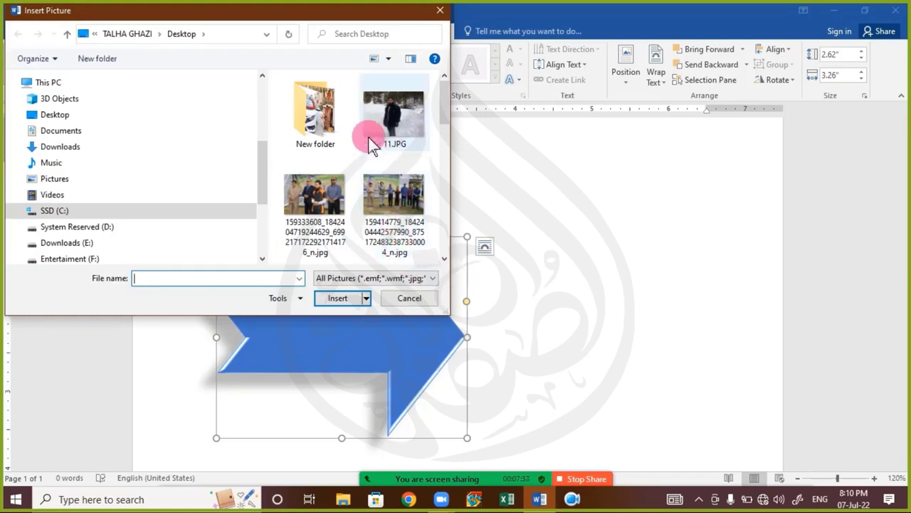
pyautogui.doubleClick(384, 135)
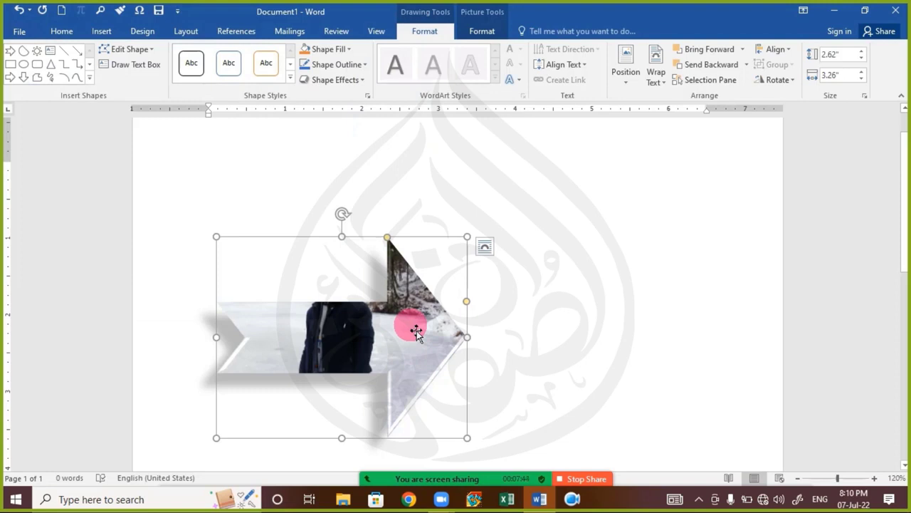
pyautogui.click(338, 51)
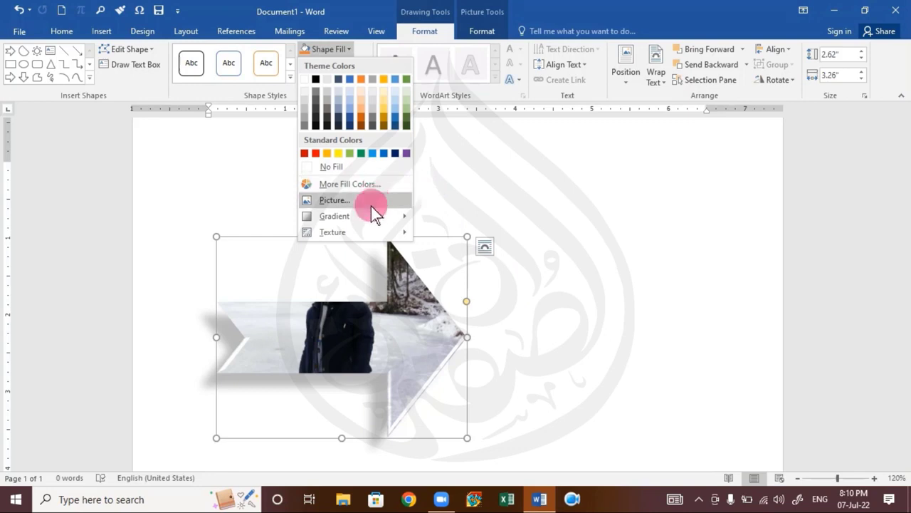
# Step: Replace the snow photo with a texture fill, trying the purple texture on the arrow
pyautogui.moveTo(368, 213)
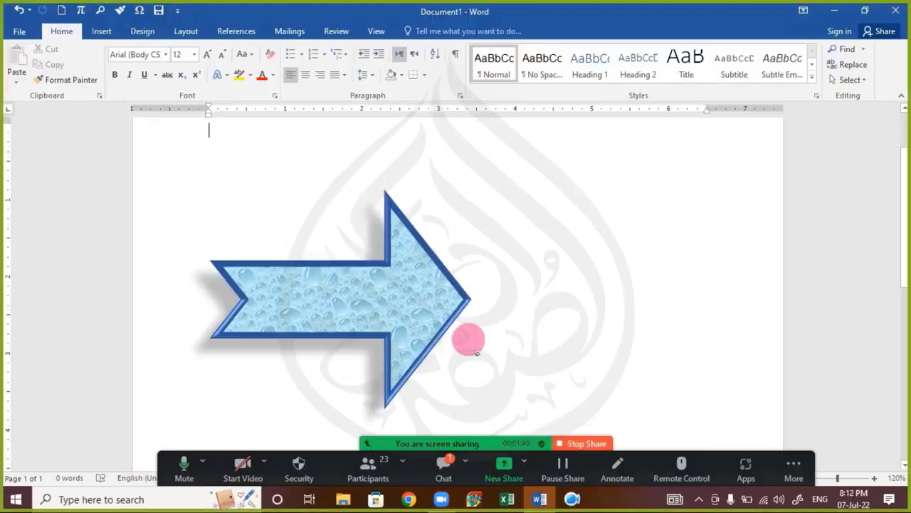
pyautogui.press('alt')
pyautogui.press('alt')
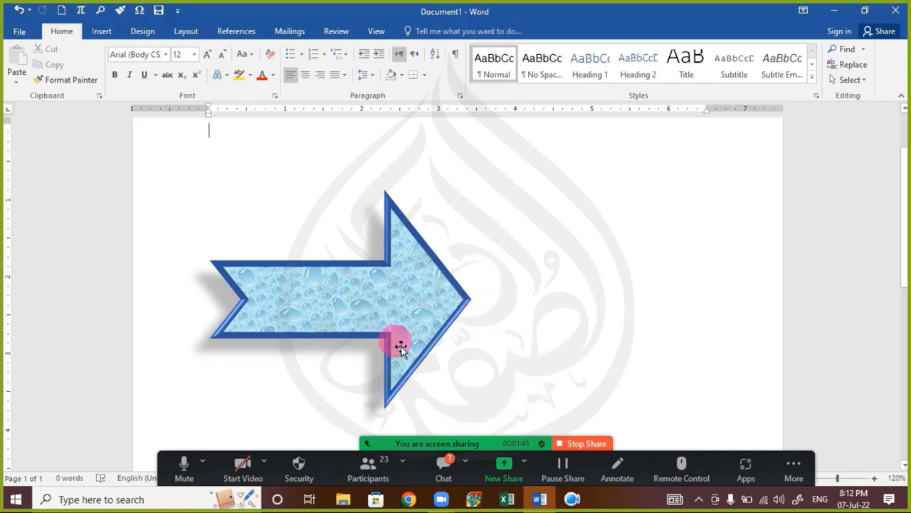
pyautogui.doubleClick(384, 307)
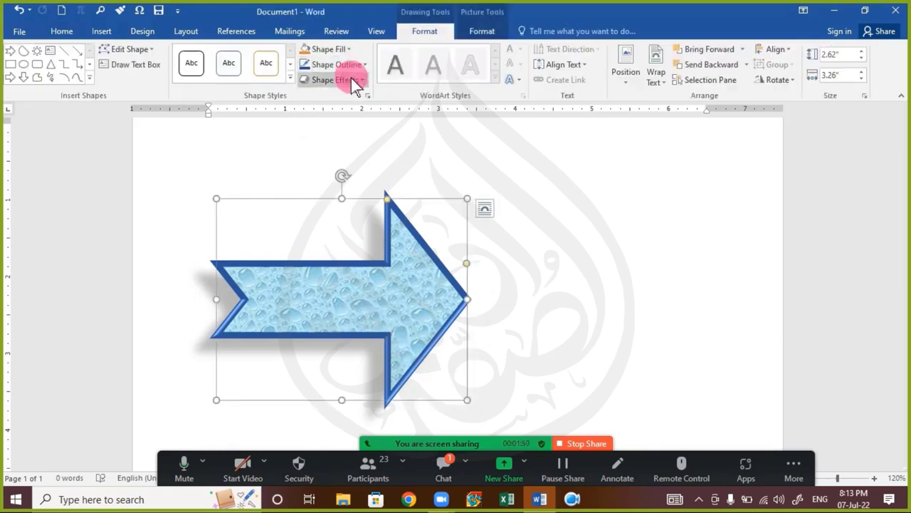
pyautogui.click(347, 51)
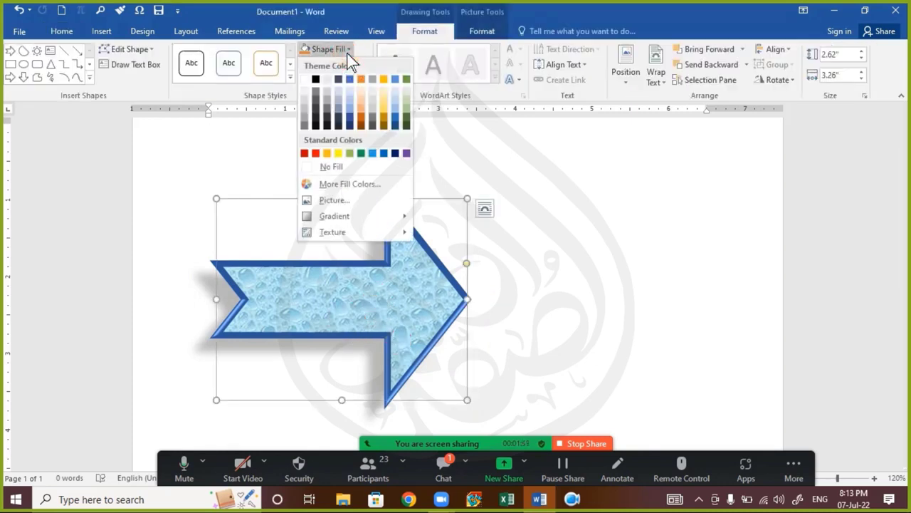
pyautogui.moveTo(356, 233)
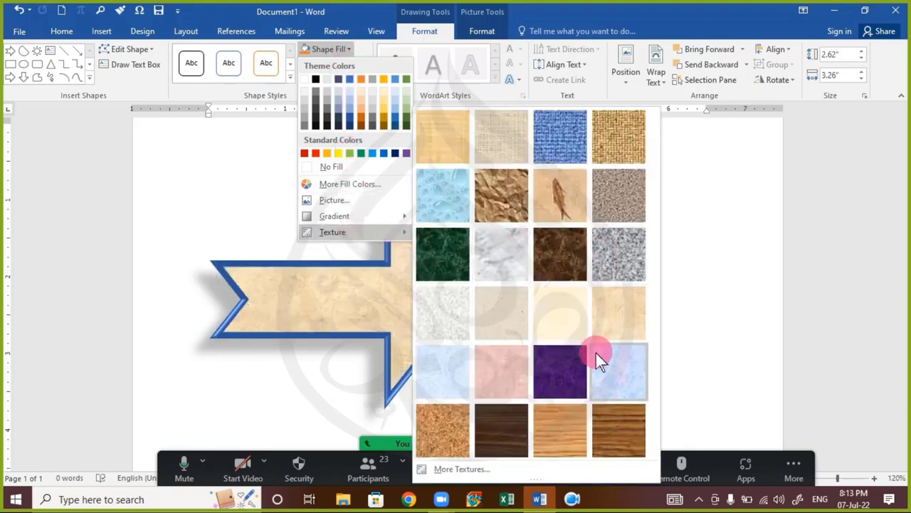
pyautogui.click(554, 366)
# Step: Undo the purple texture so the arrow keeps its water-droplet texture fill
pyautogui.click(590, 311)
pyautogui.click(401, 326)
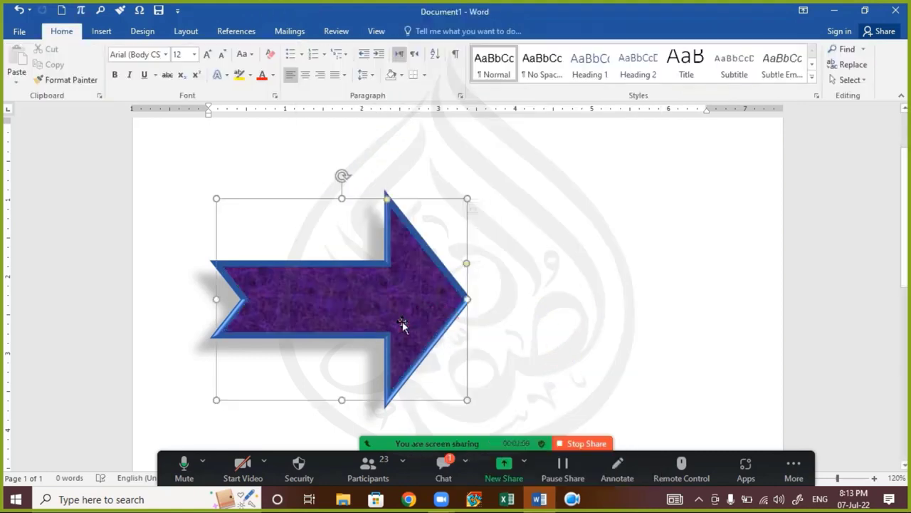
pyautogui.click(418, 298)
pyautogui.click(388, 216)
pyautogui.hotkey('ctrl', 'z')
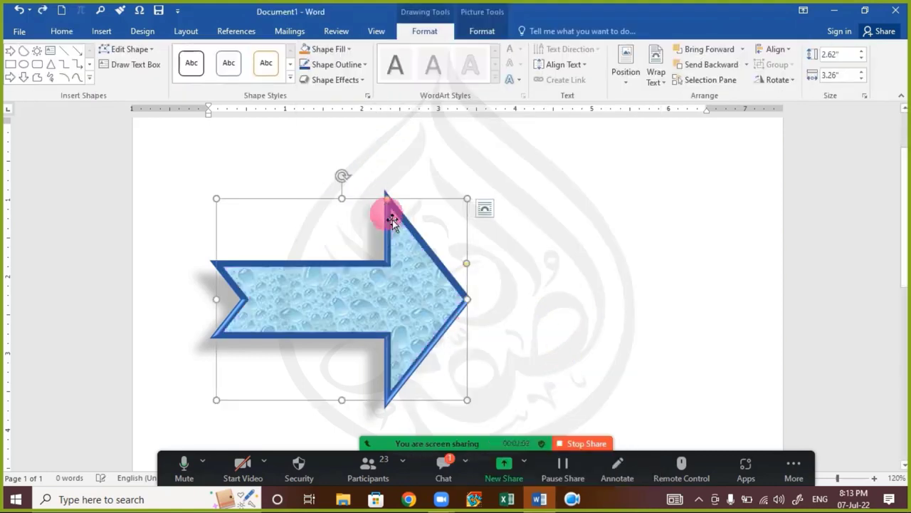
pyautogui.click(290, 79)
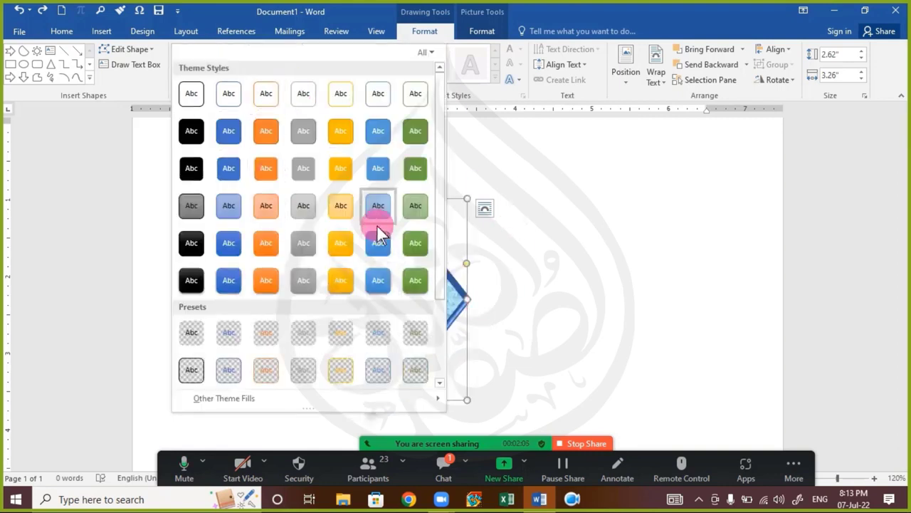
pyautogui.click(519, 16)
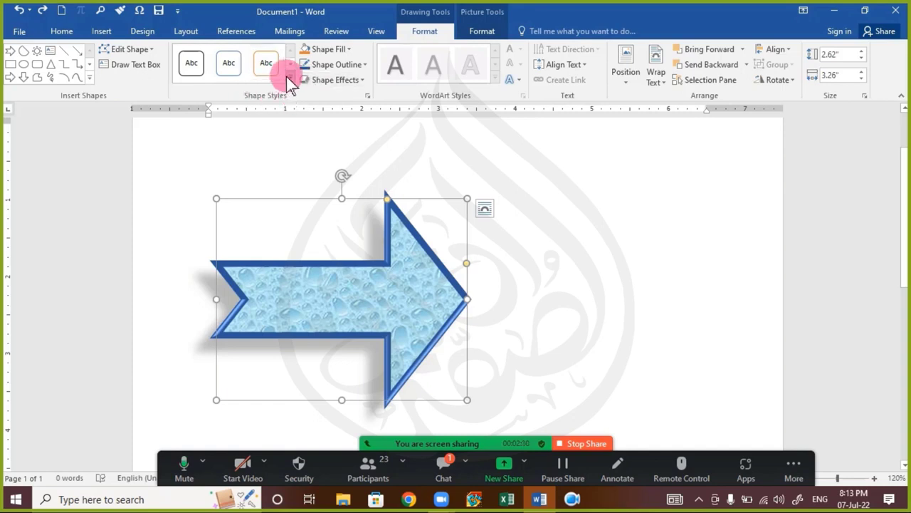
pyautogui.click(290, 79)
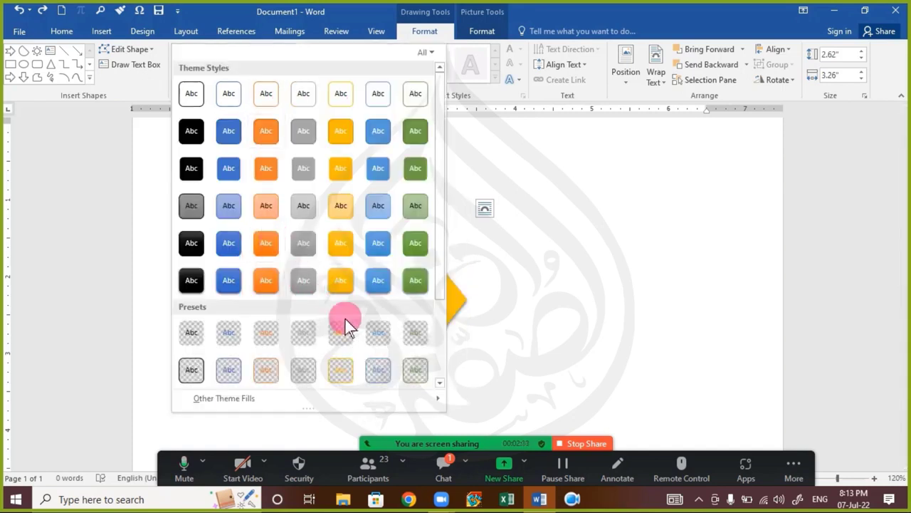
pyautogui.click(566, 277)
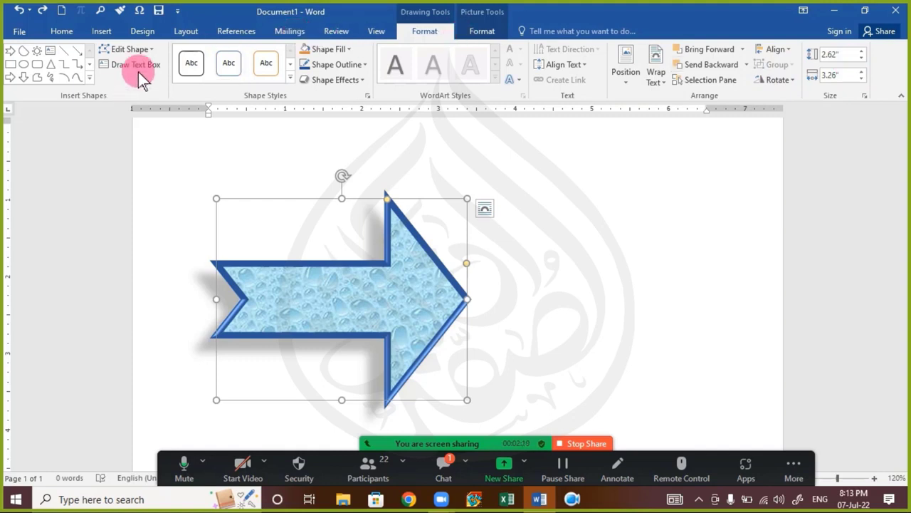
# Step: Change the arrow into a Left-Right Arrow Callout from the Block Arrows set
pyautogui.click(138, 50)
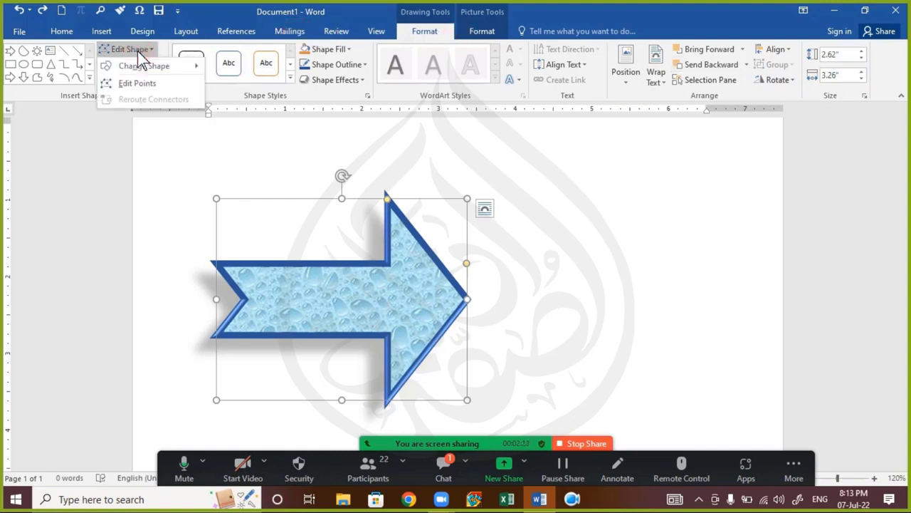
pyautogui.moveTo(171, 71)
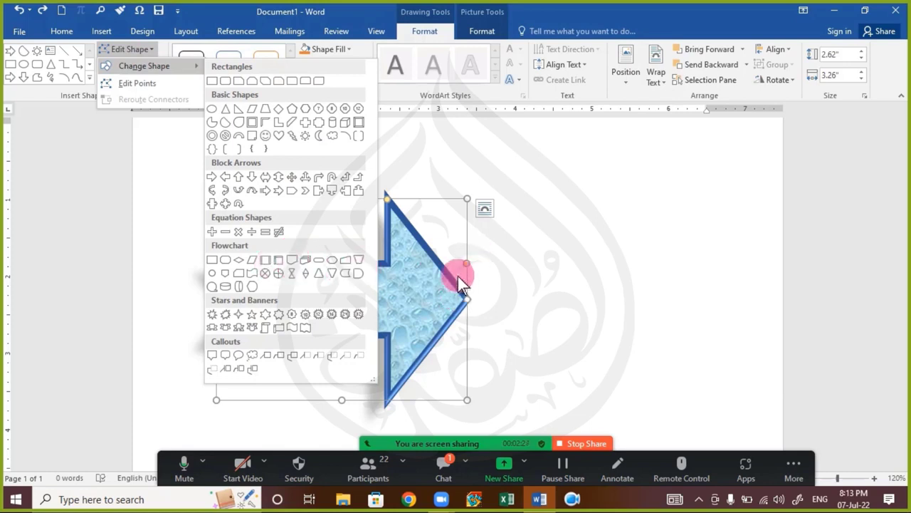
pyautogui.click(214, 205)
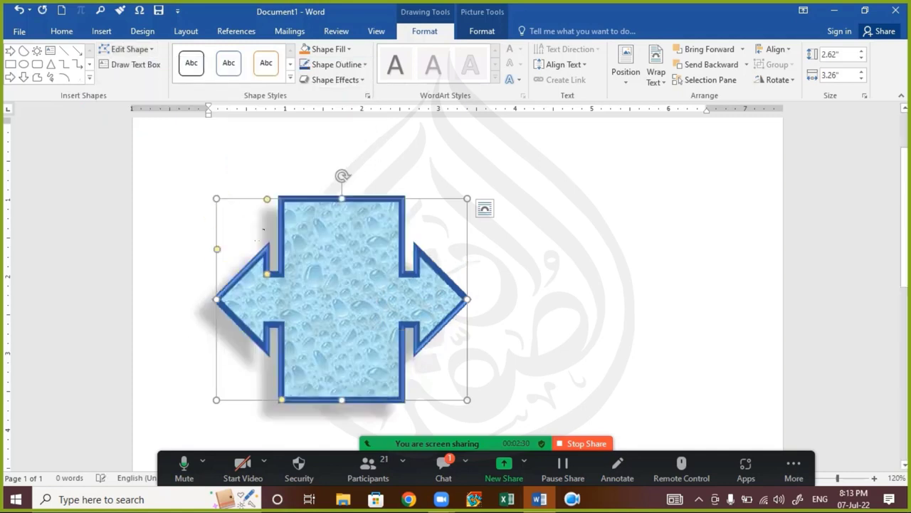
pyautogui.click(523, 314)
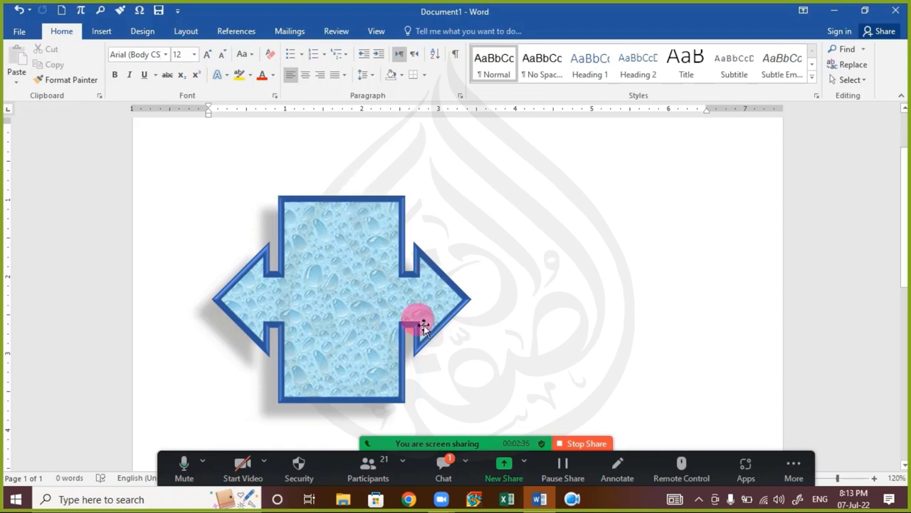
# Step: Lengthen the callout's right arrowhead using Edit Points
pyautogui.click(319, 253)
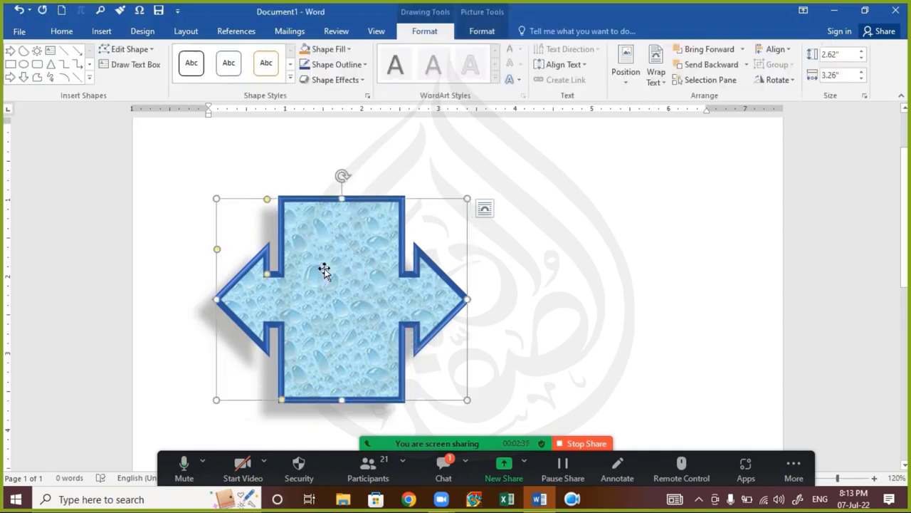
pyautogui.click(152, 50)
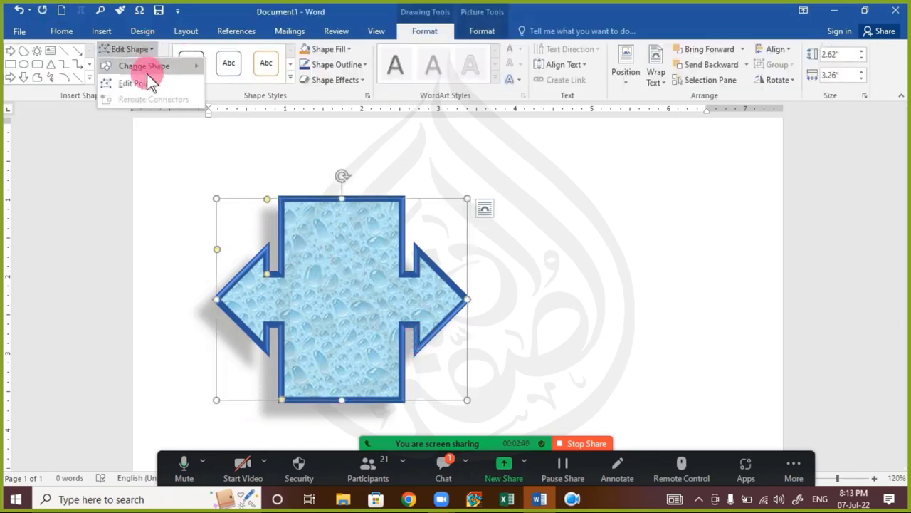
pyautogui.click(146, 84)
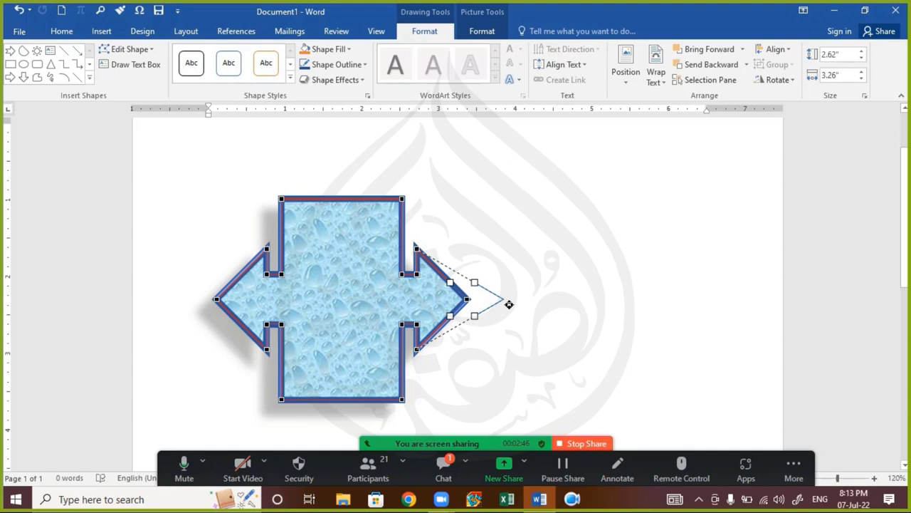
pyautogui.moveTo(509, 305); pyautogui.dragTo(506, 300)
pyautogui.click(543, 311)
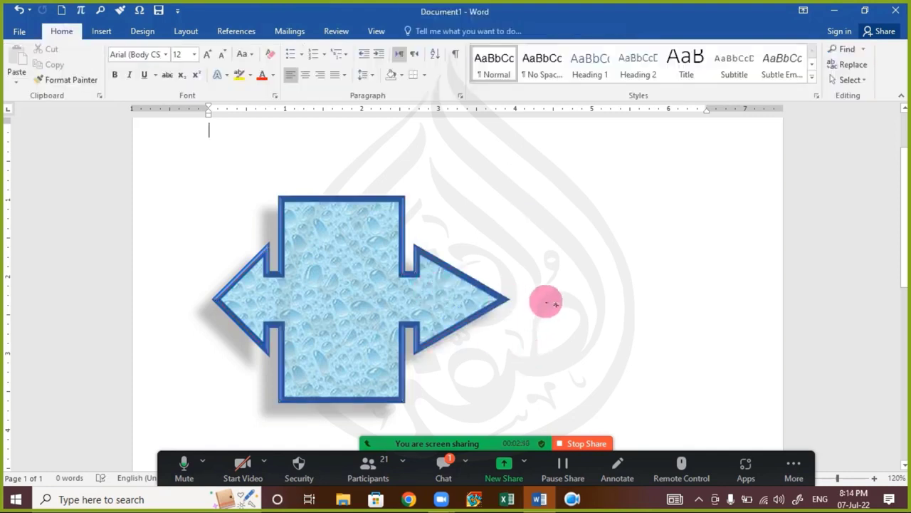
# Step: Delete the water-droplet callout shape, leaving the page blank
pyautogui.click(320, 262)
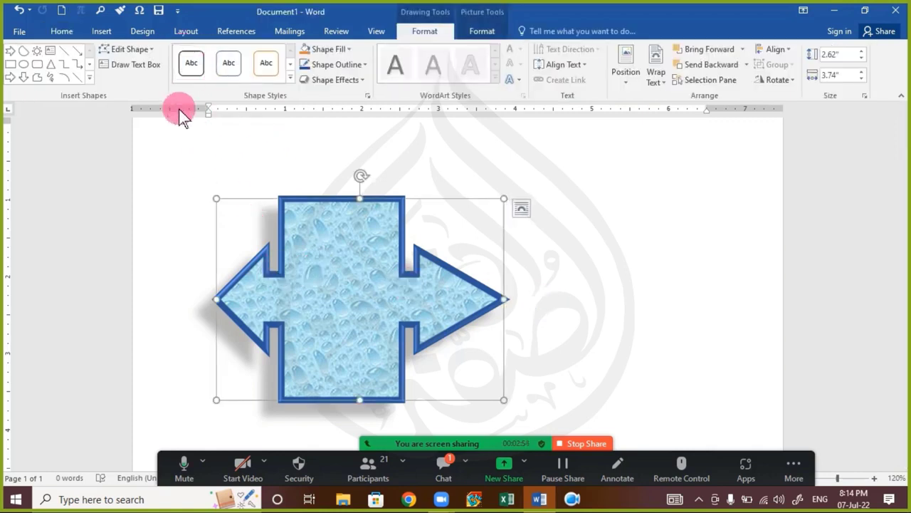
pyautogui.click(132, 50)
pyautogui.click(132, 52)
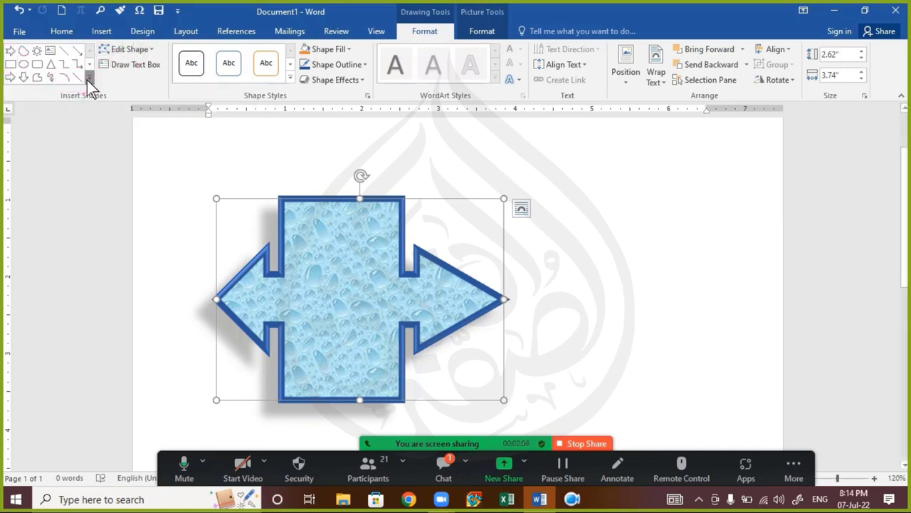
pyautogui.click(89, 77)
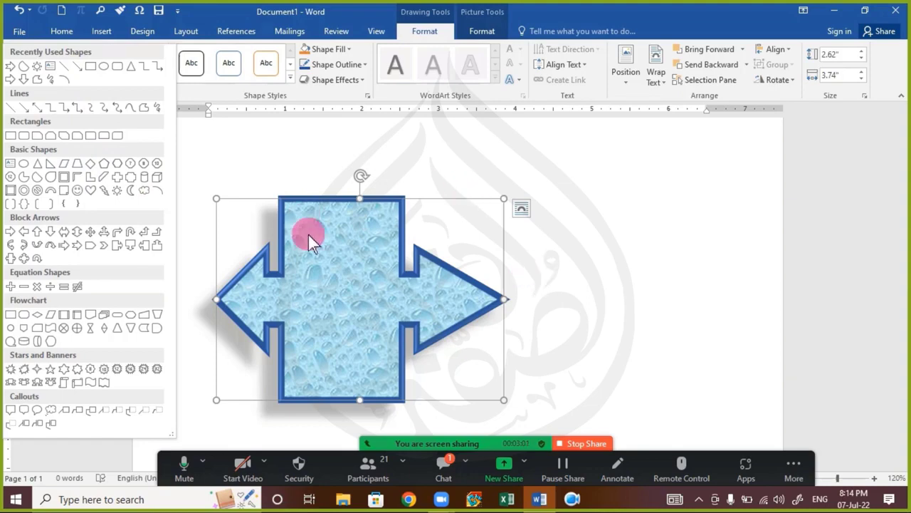
pyautogui.click(332, 251)
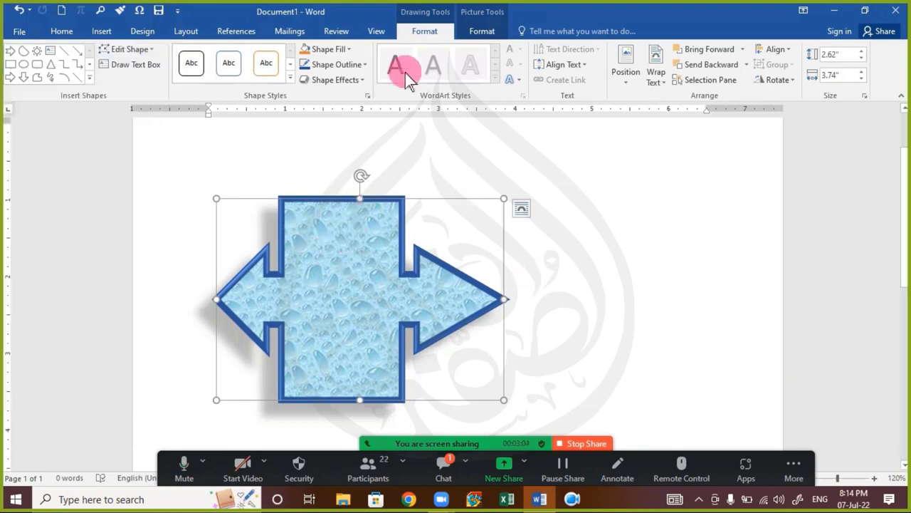
pyautogui.click(483, 30)
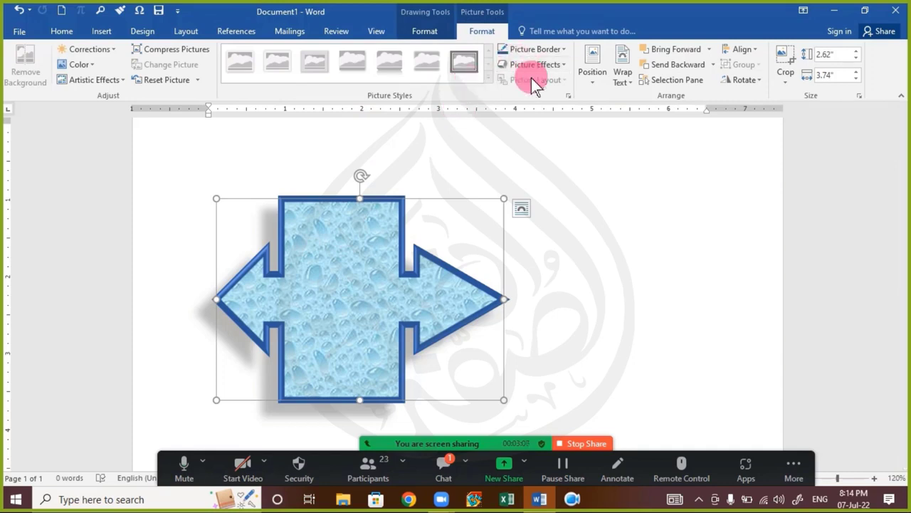
pyautogui.click(371, 314)
pyautogui.press('Delete')
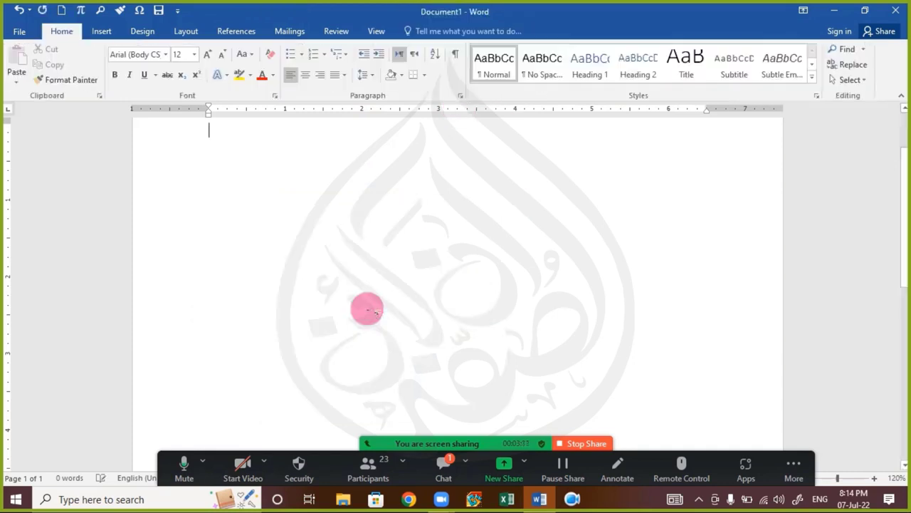
# Step: Draw a Chord shape from Basic Shapes on the page and drag it slightly lower
pyautogui.click(105, 32)
pyautogui.click(183, 68)
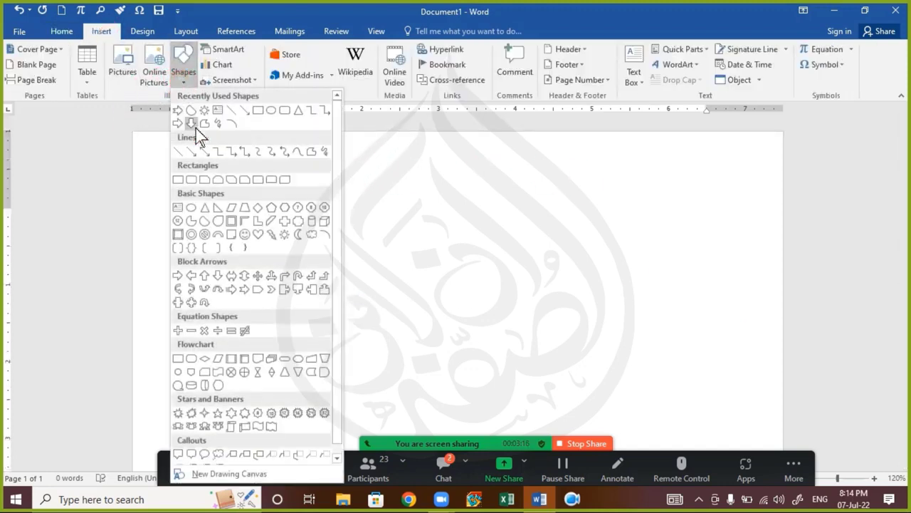
pyautogui.click(205, 221)
pyautogui.moveTo(253, 184)
pyautogui.mouseDown()
pyautogui.moveTo(413, 372)
pyautogui.moveTo(472, 376)
pyautogui.mouseUp()
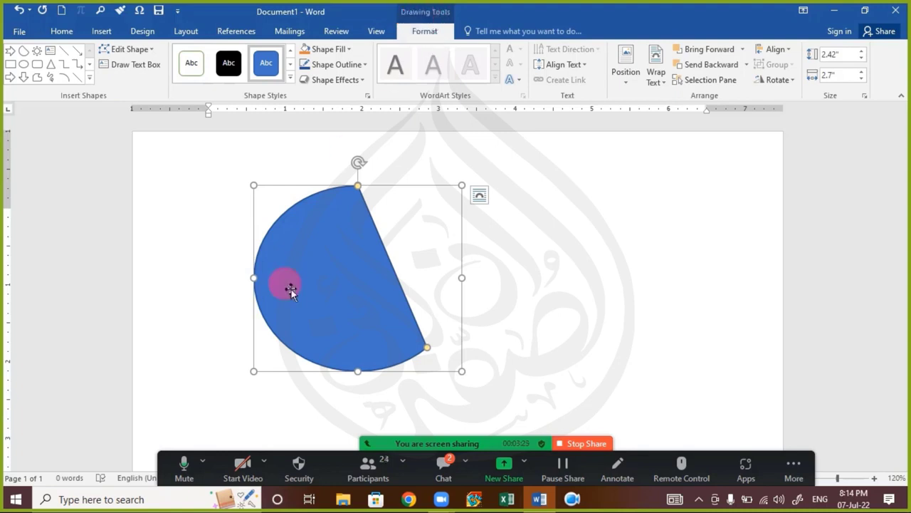
pyautogui.moveTo(291, 289); pyautogui.dragTo(313, 340)
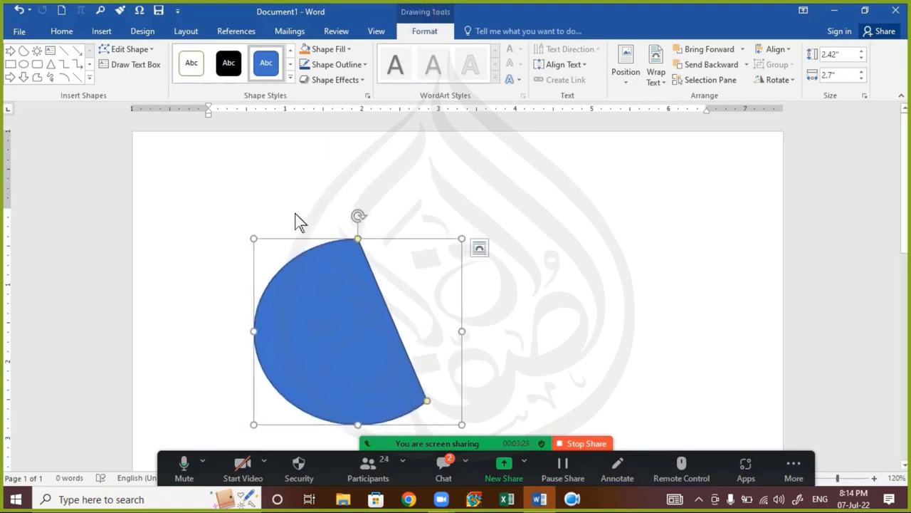
# Step: Fill the chord with the June 2022 trophy badge PNG from the Desktop
pyautogui.click(335, 49)
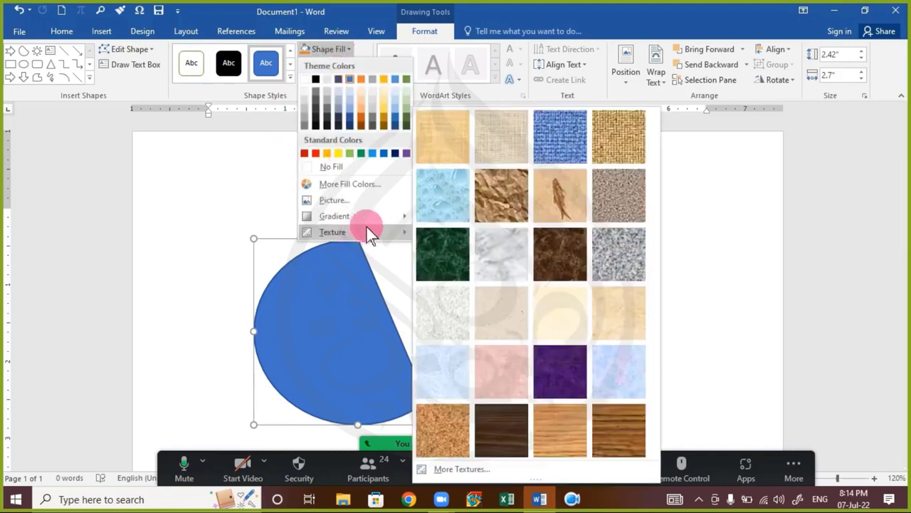
pyautogui.click(381, 202)
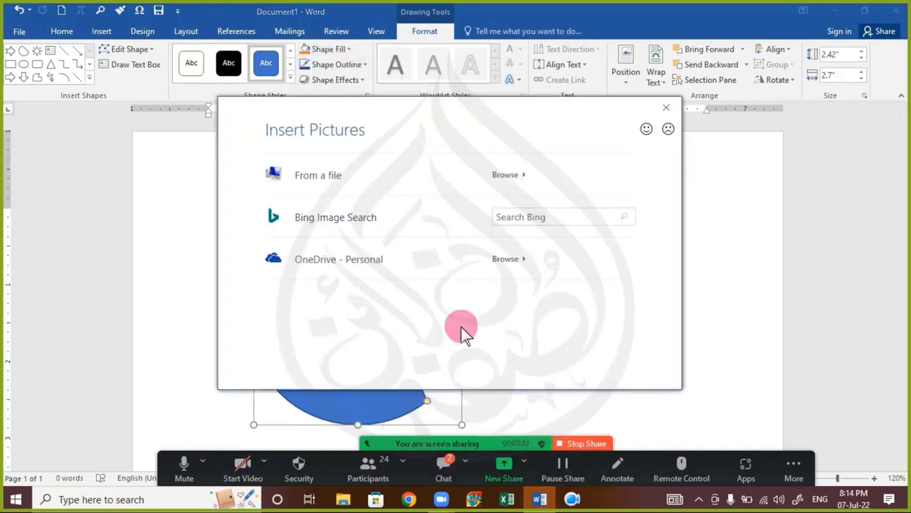
pyautogui.click(370, 187)
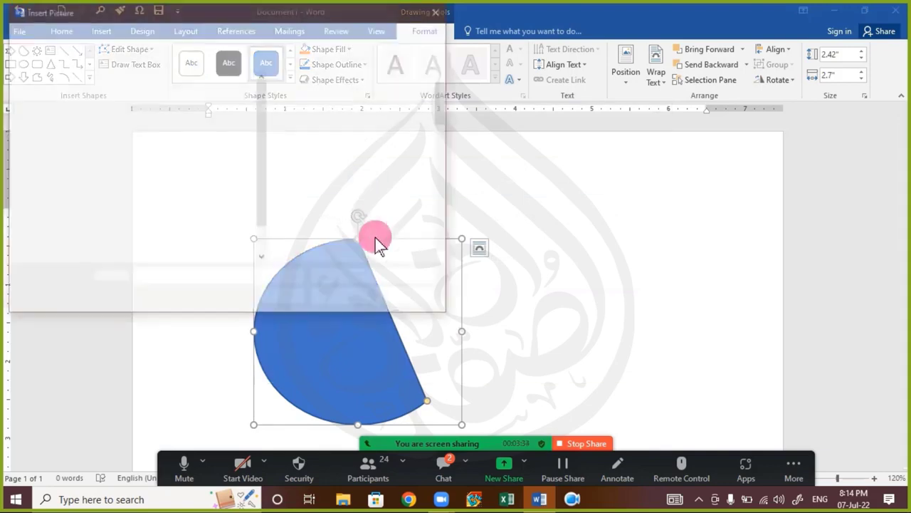
pyautogui.scroll(-3, 370, 213)
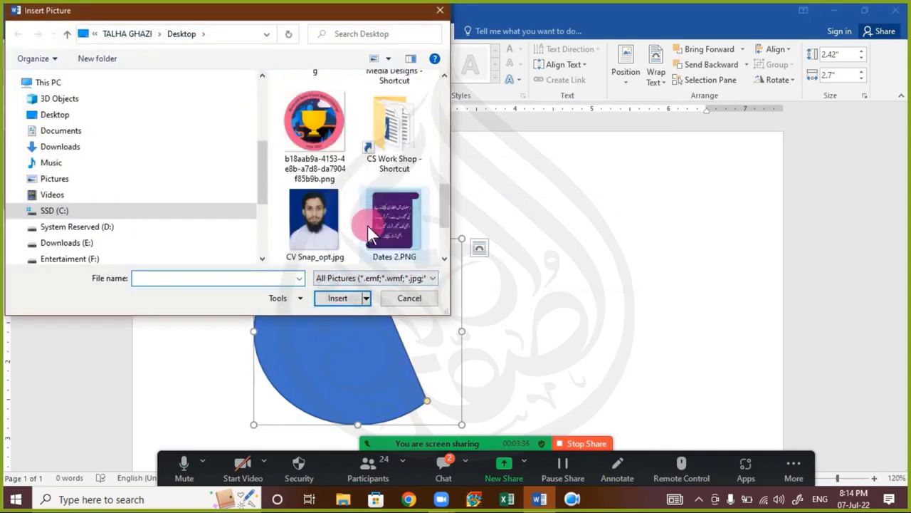
pyautogui.scroll(1, 363, 224)
pyautogui.doubleClick(345, 226)
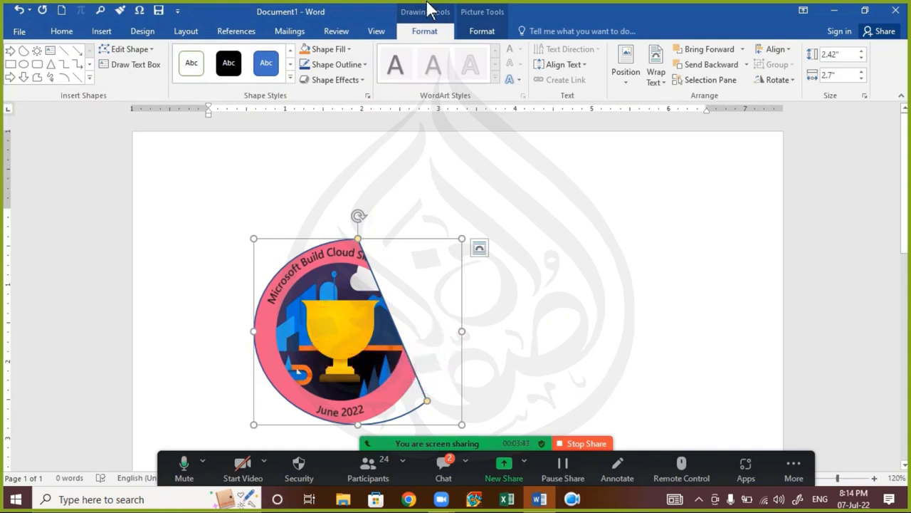
# Step: Darken the badge fill with a darker Corrections brightness preset
pyautogui.click(485, 30)
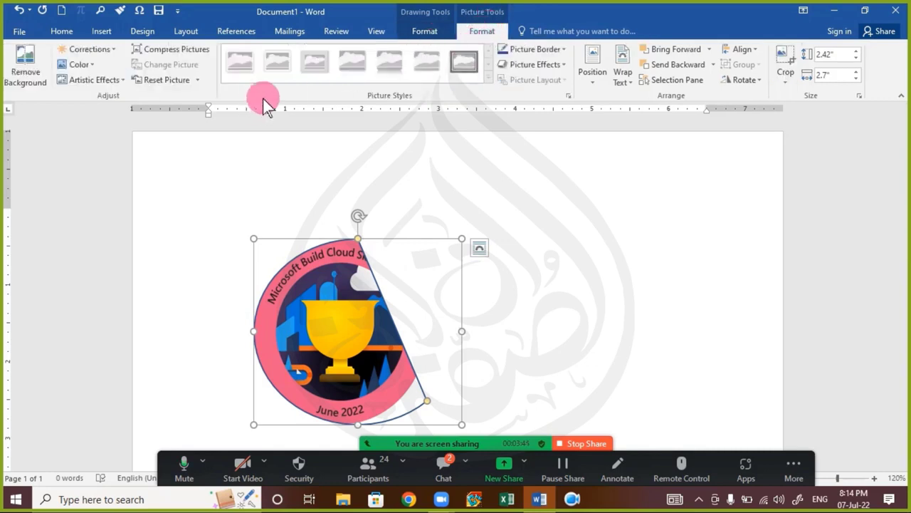
pyautogui.click(102, 54)
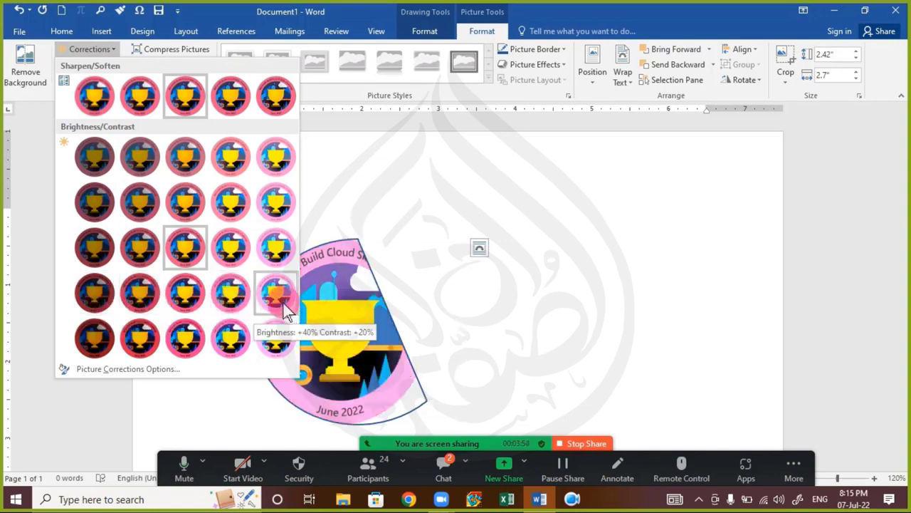
pyautogui.click(94, 293)
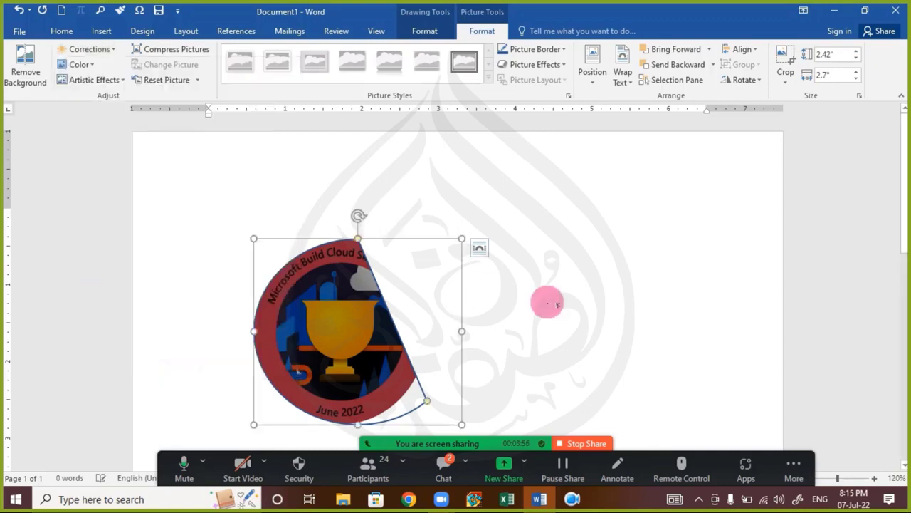
# Step: Deselect, then reselect the picture-filled chord shape with its Format options showing
pyautogui.click(537, 301)
pyautogui.click(313, 343)
pyautogui.click(388, 272)
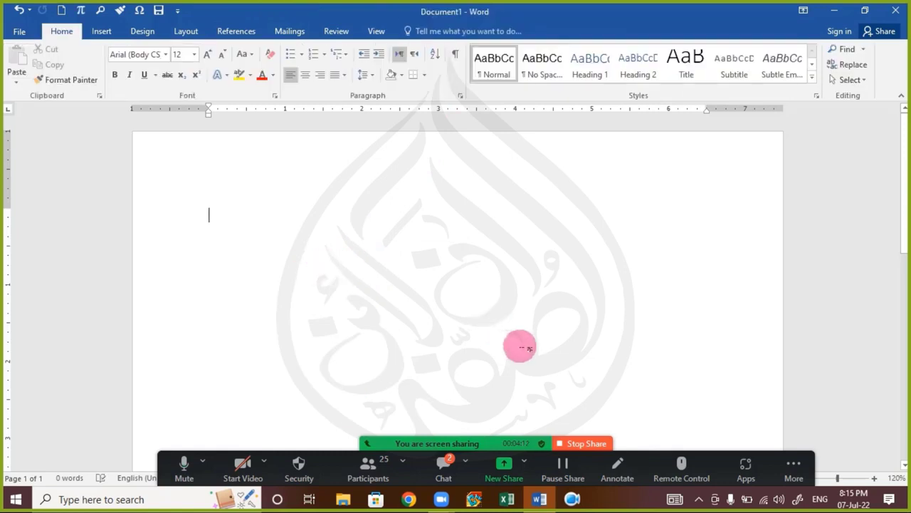
pyautogui.click(444, 466)
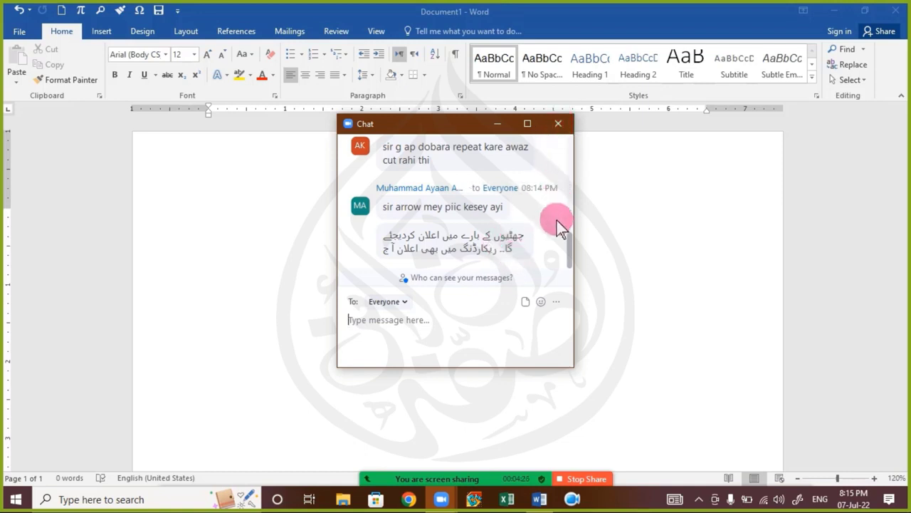
pyautogui.moveTo(574, 254)
pyautogui.mouseDown()
pyautogui.moveTo(571, 241)
pyautogui.moveTo(575, 264)
pyautogui.mouseUp()
pyautogui.moveTo(466, 129); pyautogui.dragTo(468, 190)
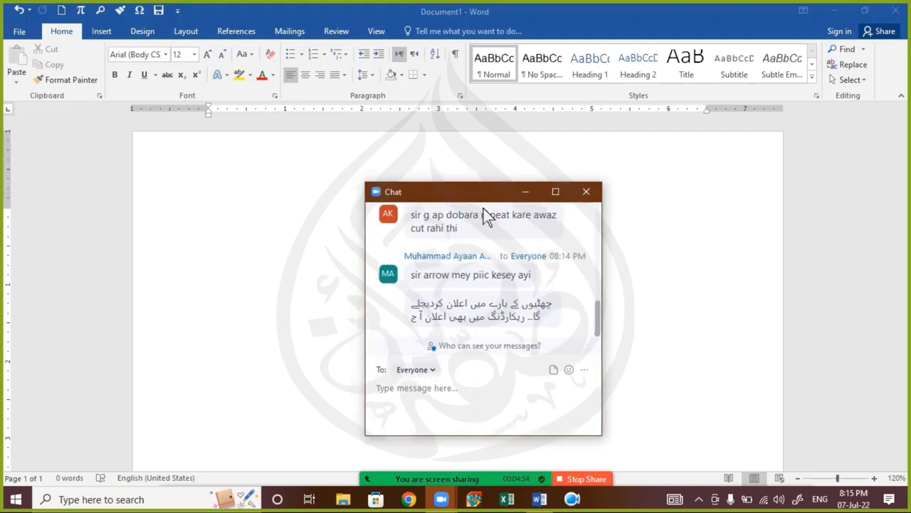
pyautogui.click(523, 247)
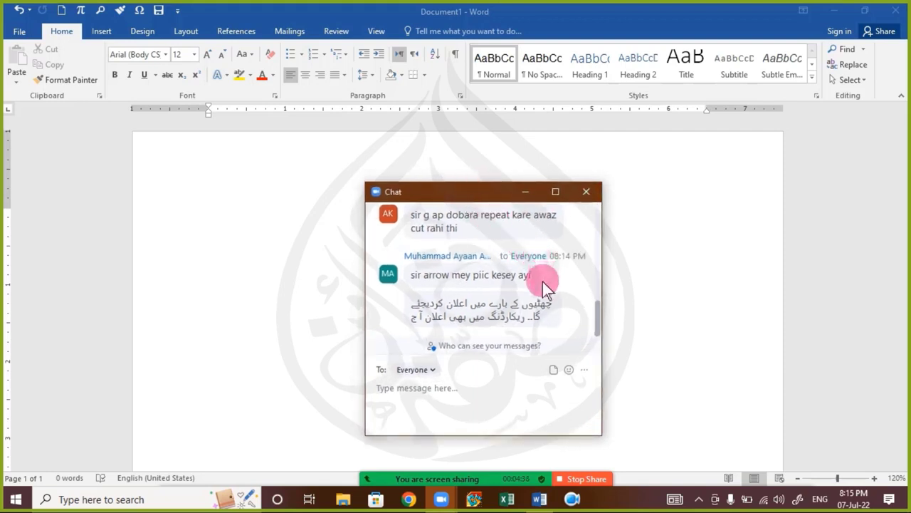
pyautogui.click(586, 194)
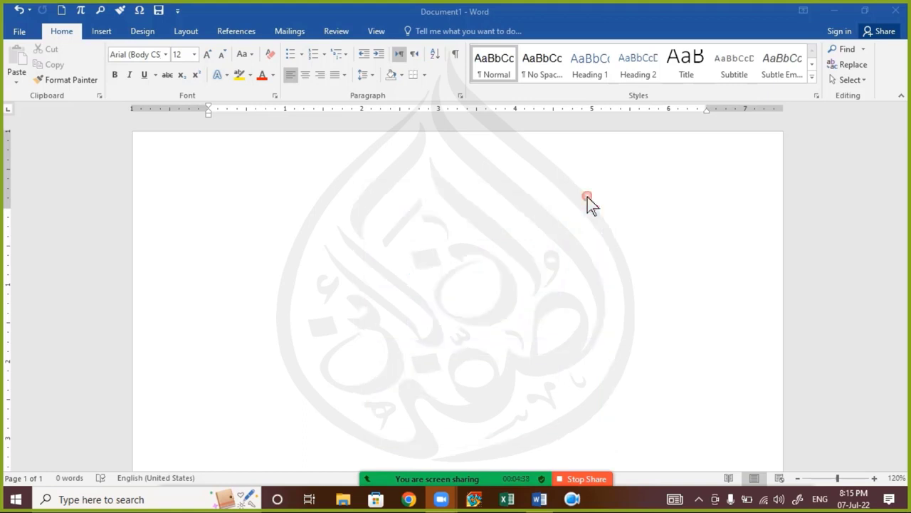
# Step: Draw a notched right arrow shape across the page
pyautogui.click(98, 33)
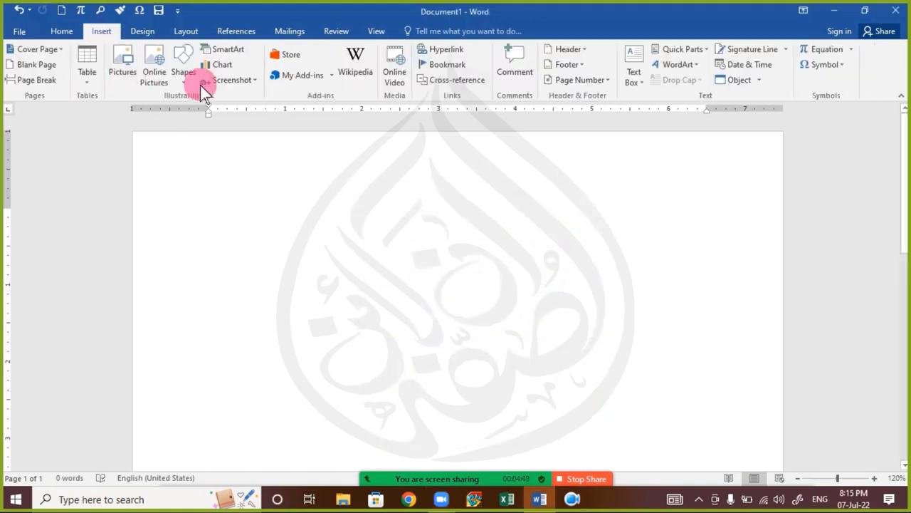
pyautogui.click(175, 84)
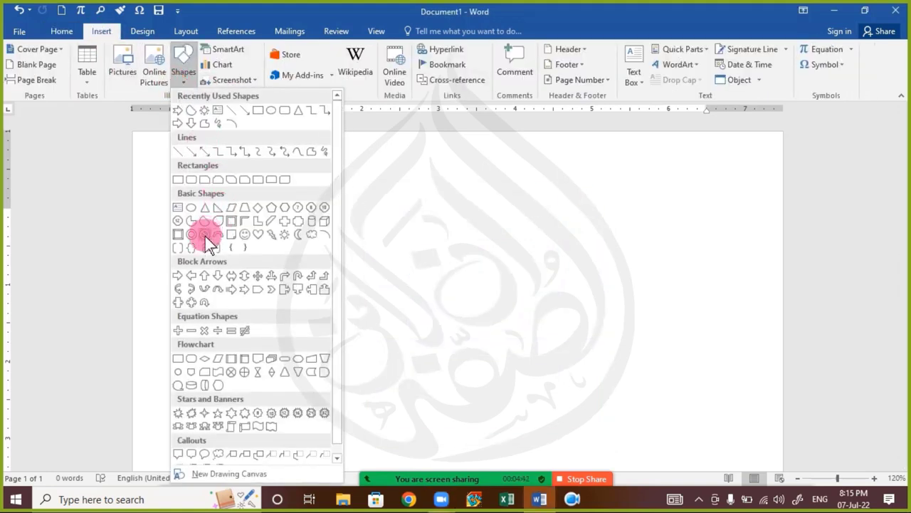
pyautogui.click(243, 290)
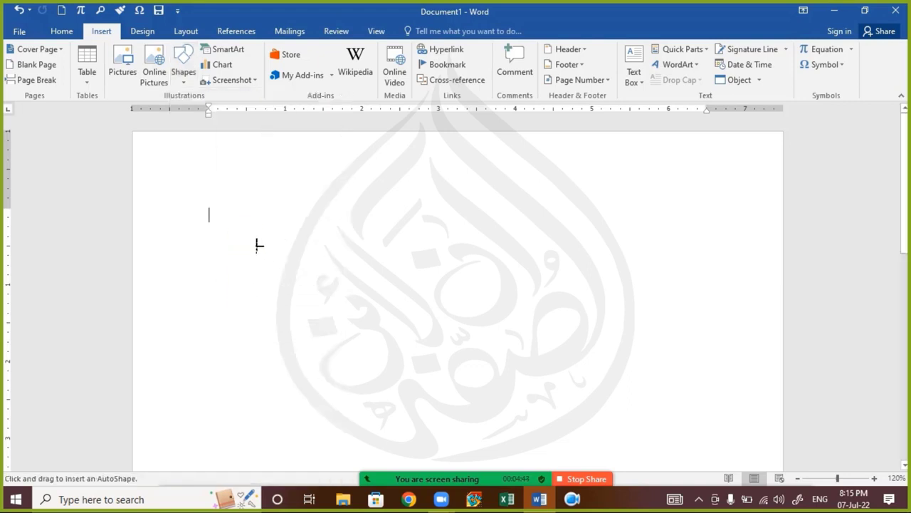
pyautogui.moveTo(244, 233)
pyautogui.mouseDown()
pyautogui.moveTo(523, 446)
pyautogui.moveTo(511, 438)
pyautogui.mouseUp()
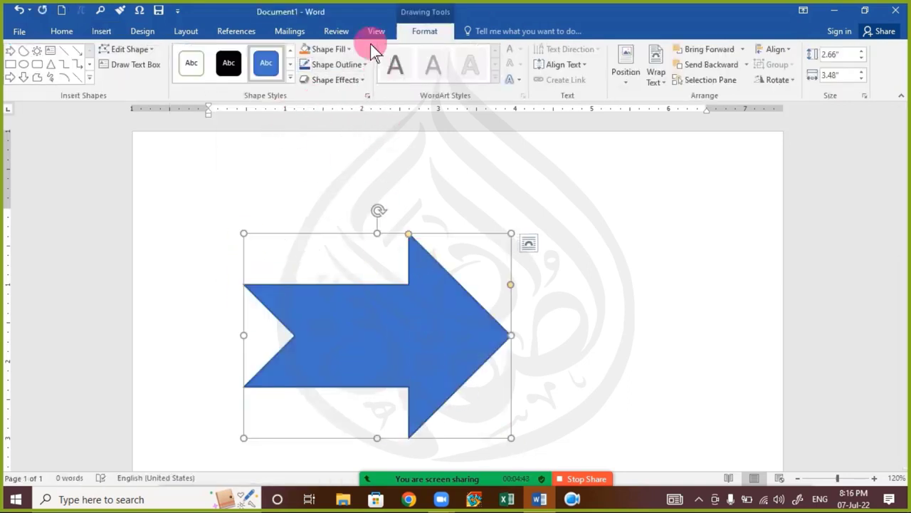
# Step: Fill the notched arrow with the trophy badge picture from a file
pyautogui.click(406, 28)
pyautogui.click(326, 51)
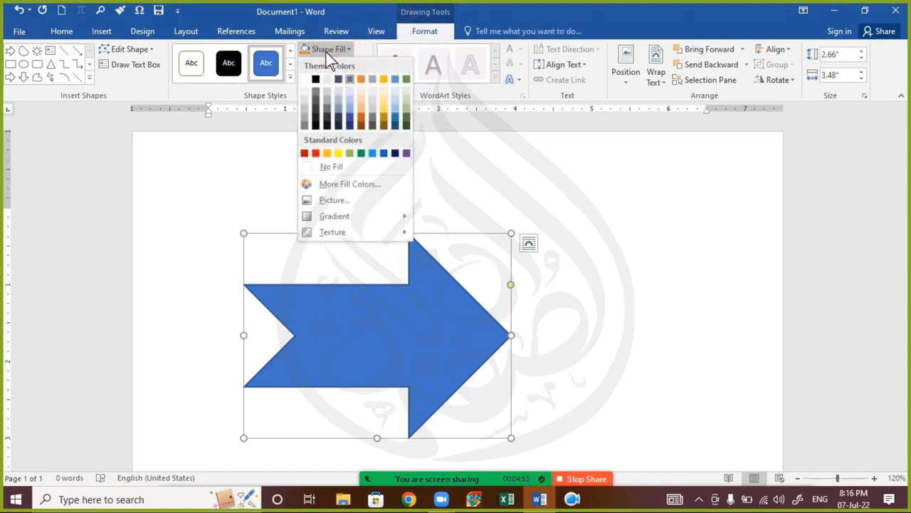
pyautogui.click(335, 200)
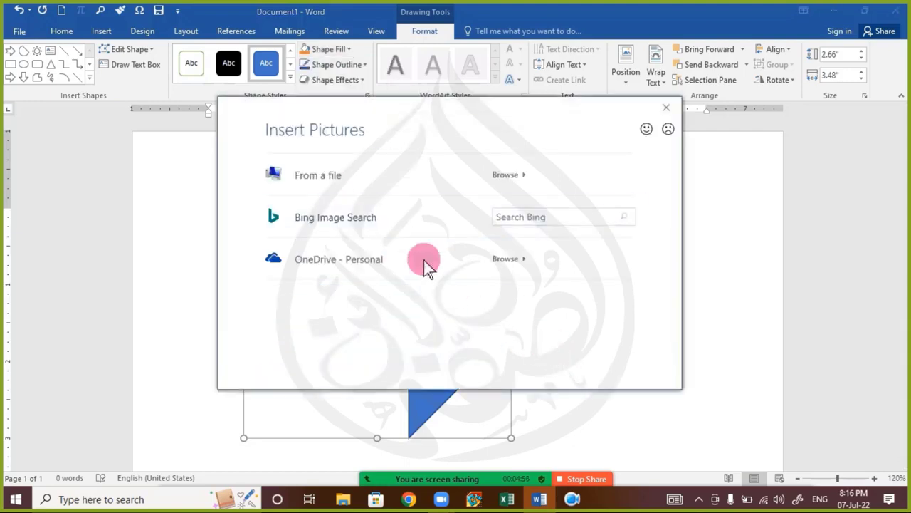
pyautogui.click(409, 184)
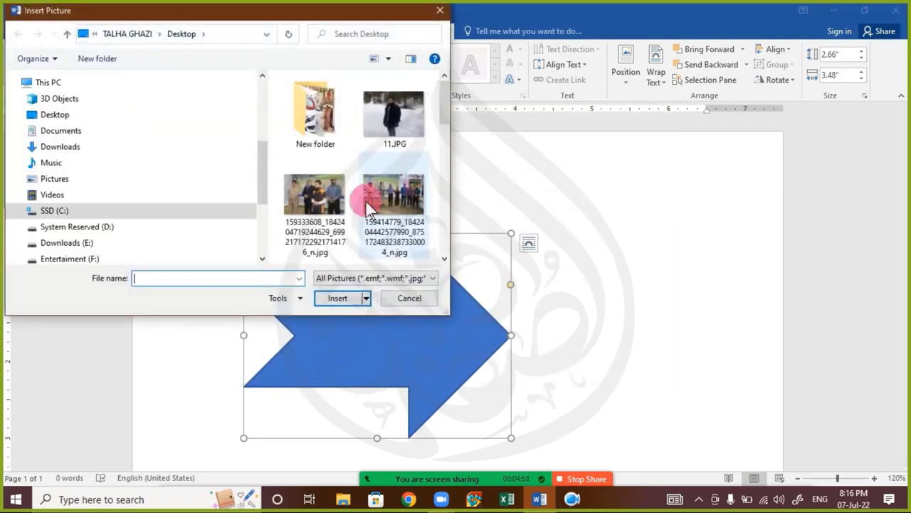
pyautogui.scroll(-3, 324, 191)
pyautogui.scroll(-3, 330, 200)
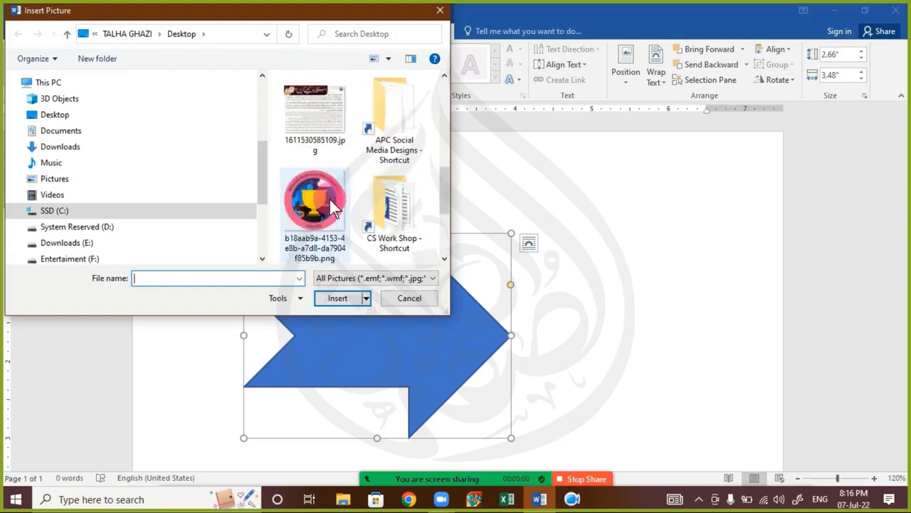
pyautogui.doubleClick(330, 199)
# Step: Delete the picture-filled arrow
pyautogui.click(584, 340)
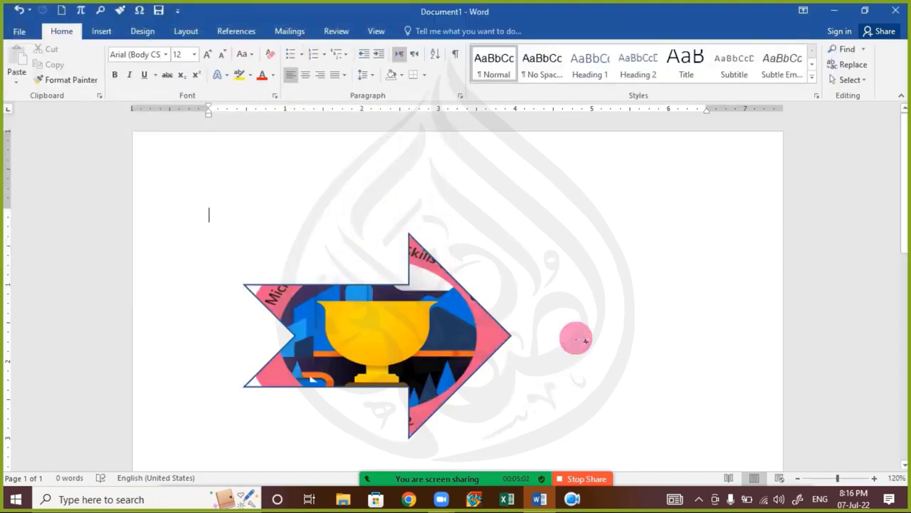
pyautogui.click(456, 344)
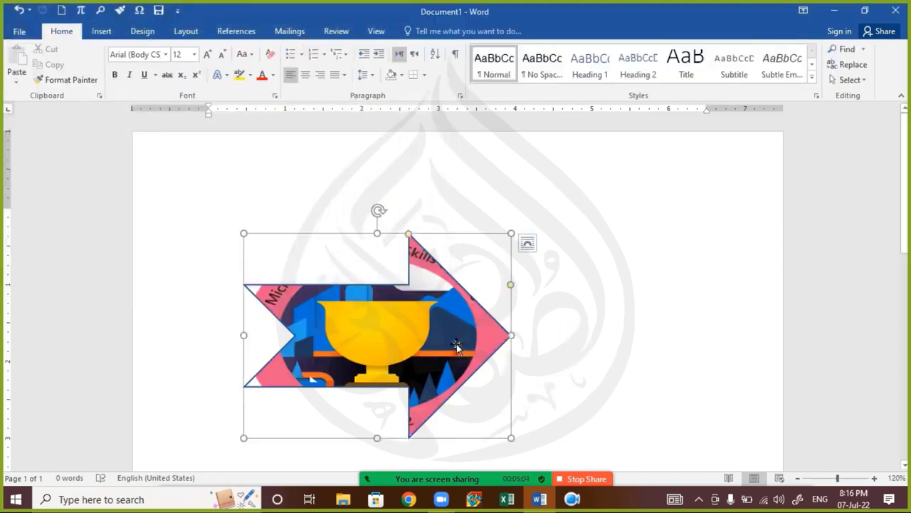
pyautogui.press('Delete')
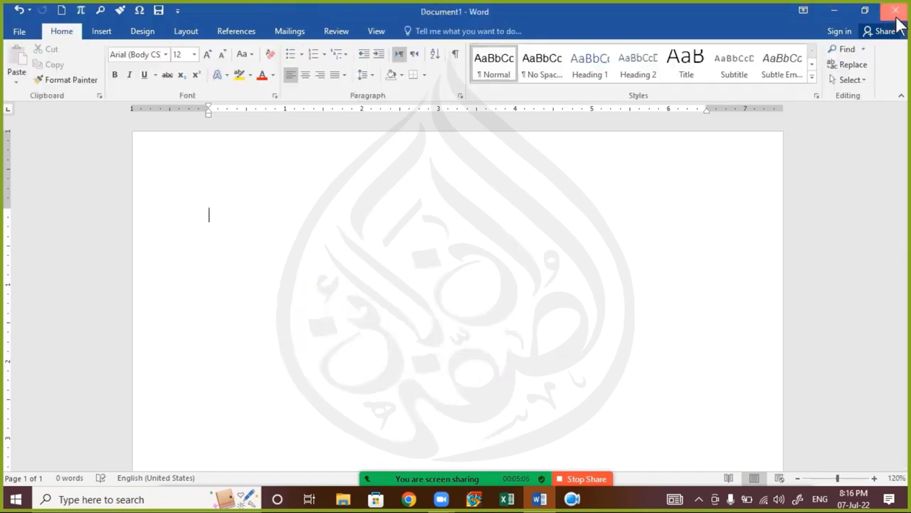
# Step: Close Document1 with Don't Save and open 222.docx from the desktop
pyautogui.click(896, 10)
pyautogui.click(458, 274)
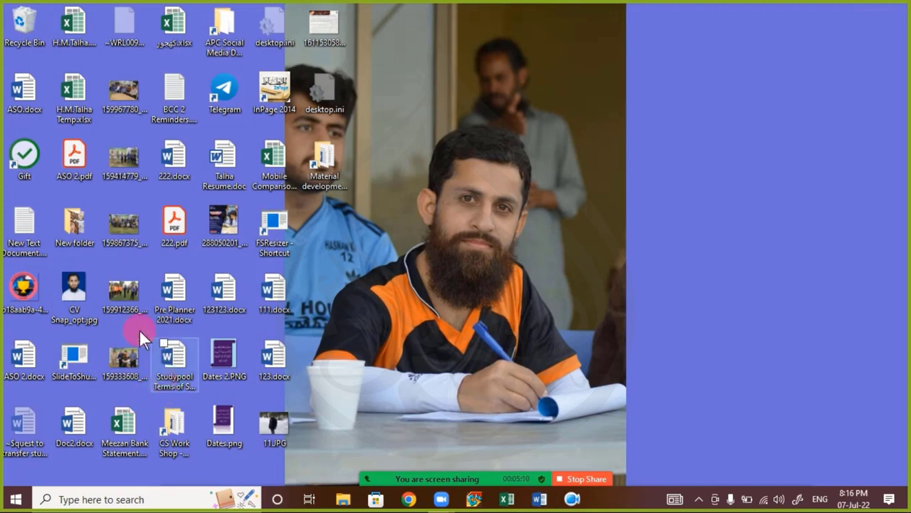
pyautogui.doubleClick(173, 169)
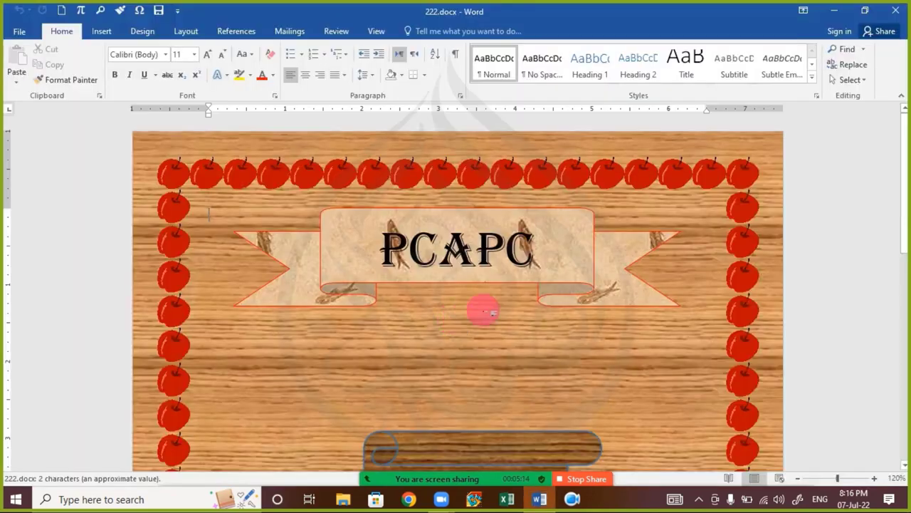
# Step: Scroll through the 222.docx page, then close its Word window
pyautogui.scroll(-3, 509, 285)
pyautogui.scroll(2, 514, 278)
pyautogui.scroll(-5, 527, 286)
pyautogui.scroll(-4, 523, 282)
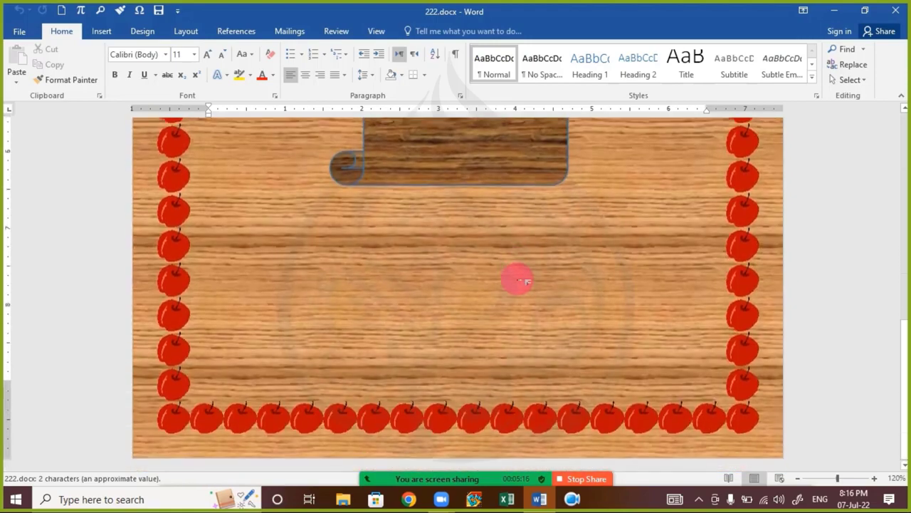
pyautogui.scroll(3, 349, 360)
pyautogui.scroll(4, 349, 360)
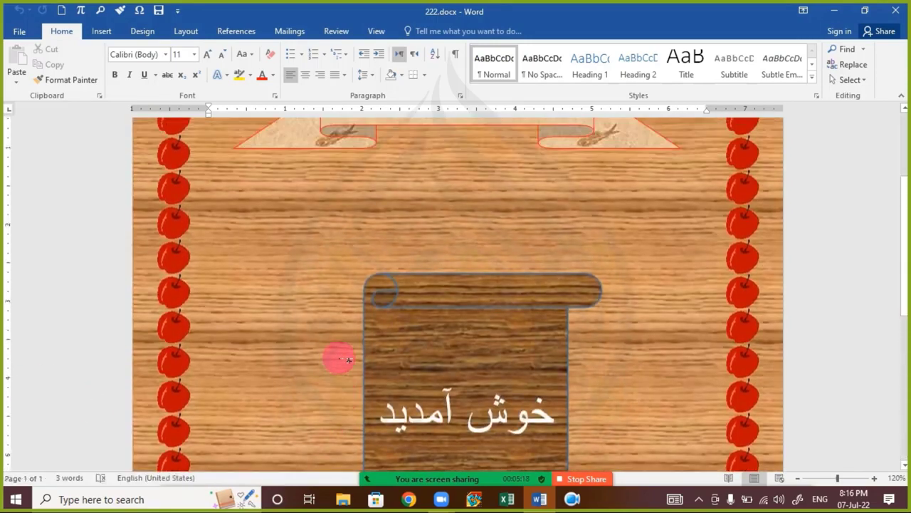
pyautogui.scroll(-2, 349, 360)
pyautogui.scroll(-1, 336, 356)
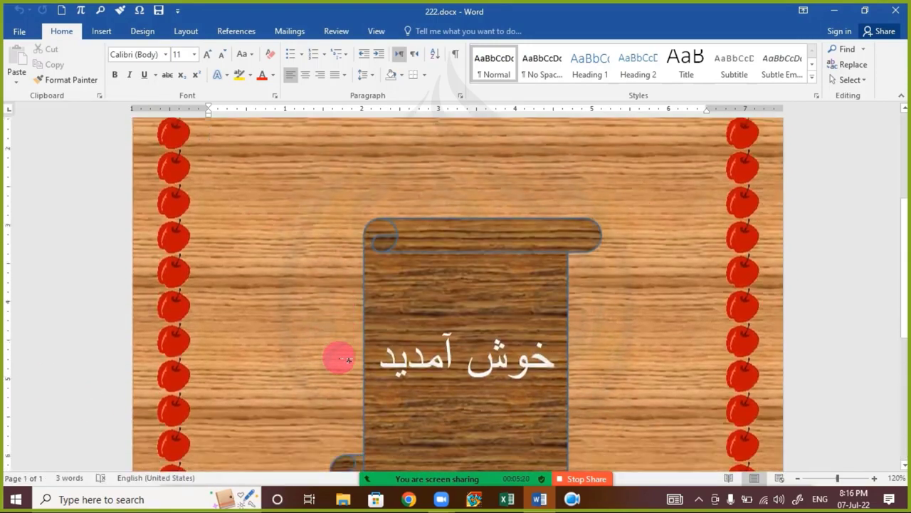
pyautogui.keyDown('ctrl'); pyautogui.scroll(-3, 336, 356); pyautogui.keyUp('ctrl')
pyautogui.scroll(2, 461, 327)
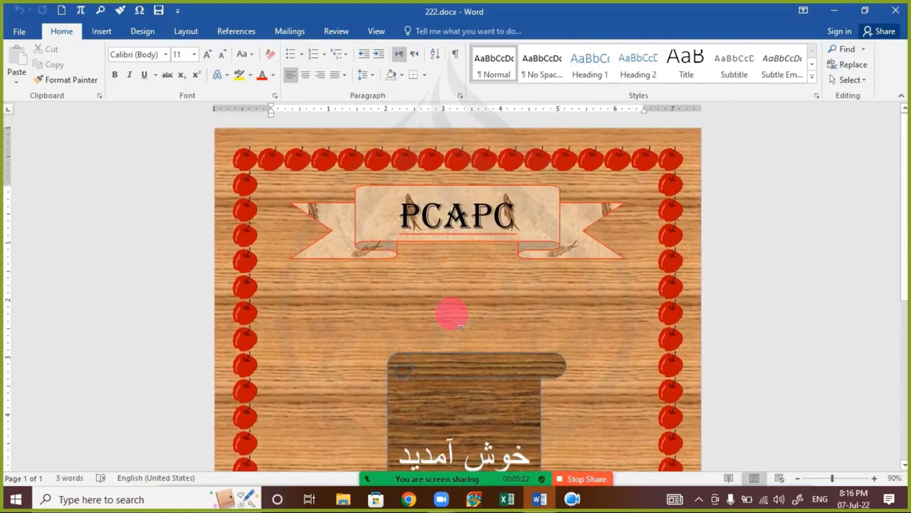
pyautogui.scroll(-6, 460, 328)
pyautogui.scroll(6, 460, 329)
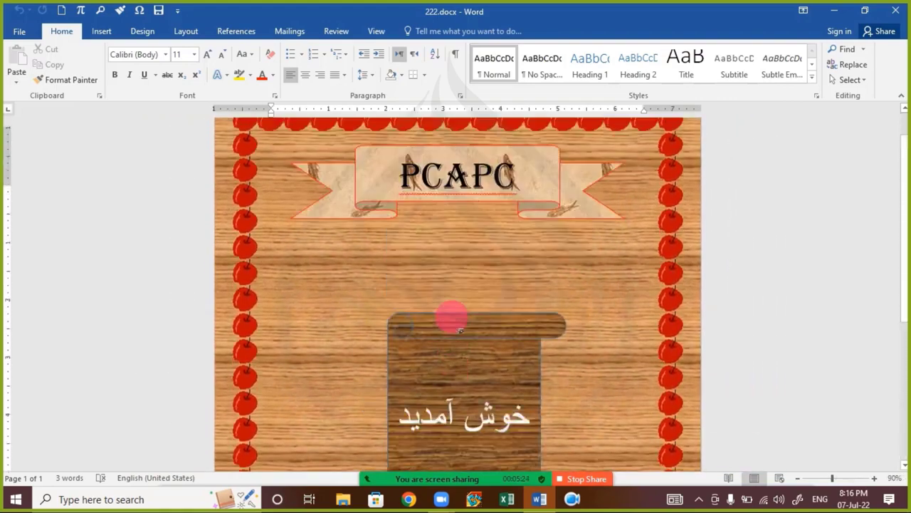
pyautogui.click(897, 13)
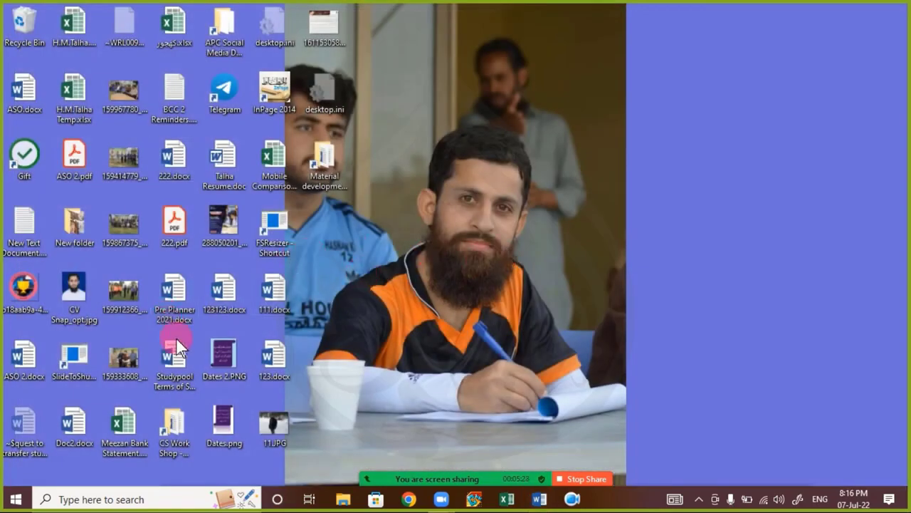
# Step: Permanently delete ASO 2.docx with Shift+Delete and confirm
pyautogui.click(31, 370)
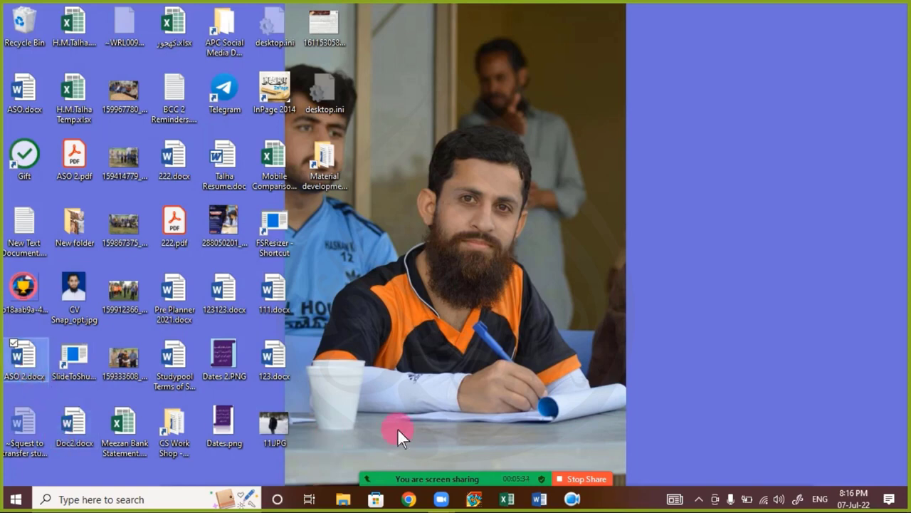
pyautogui.hotkey('shift', 'Delete')
pyautogui.press('Return')
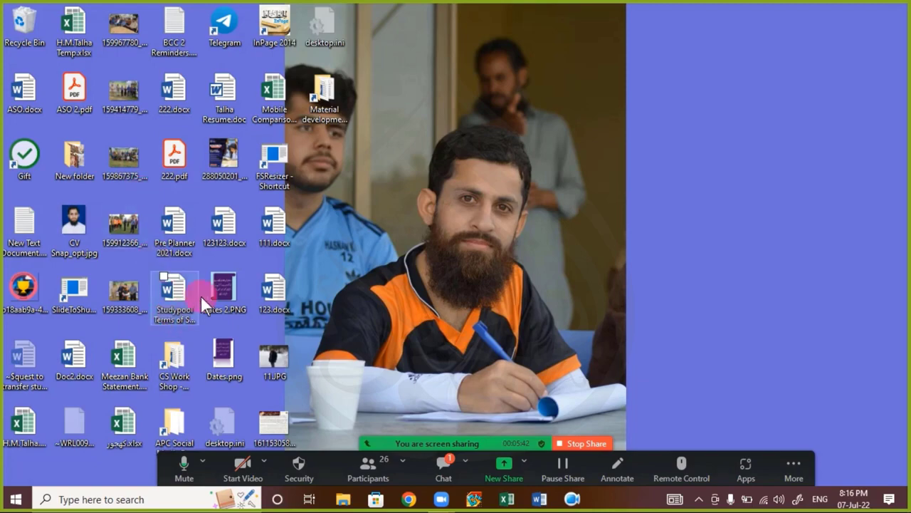
# Step: Open and close 123123.docx, 111.docx and 123.docx one after another
pyautogui.doubleClick(222, 239)
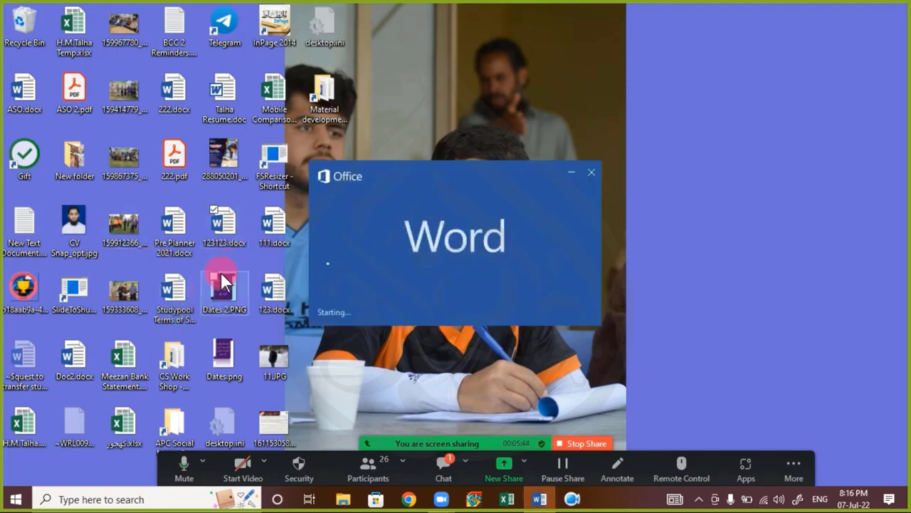
pyautogui.scroll(-8, 437, 260)
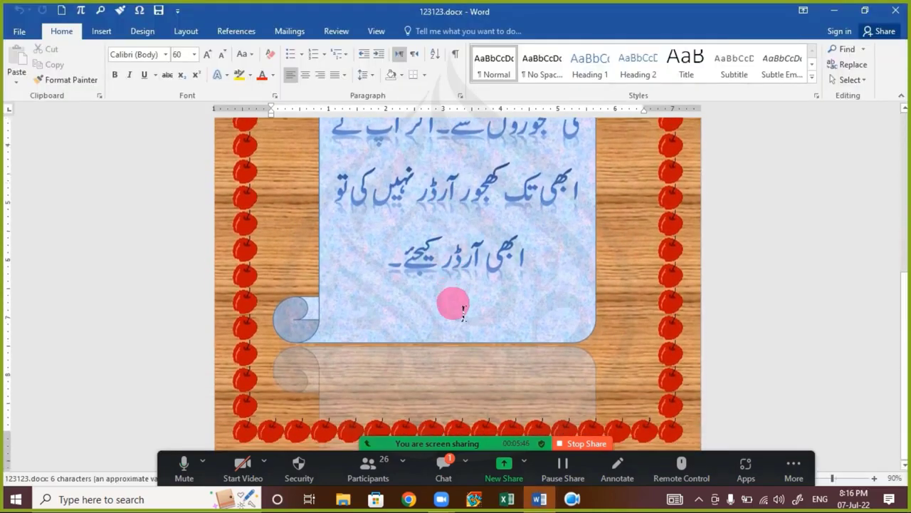
pyautogui.scroll(8, 456, 305)
pyautogui.click(895, 10)
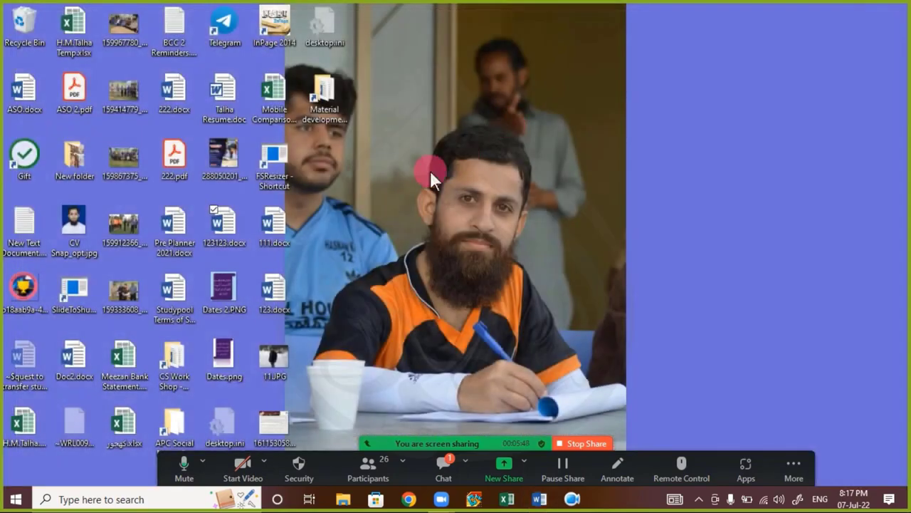
pyautogui.doubleClick(272, 241)
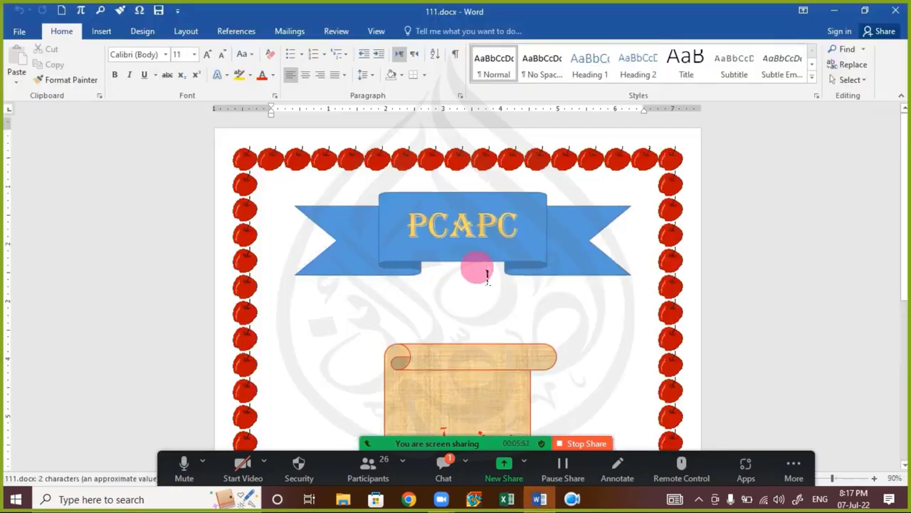
pyautogui.scroll(-5, 478, 267)
pyautogui.click(900, 14)
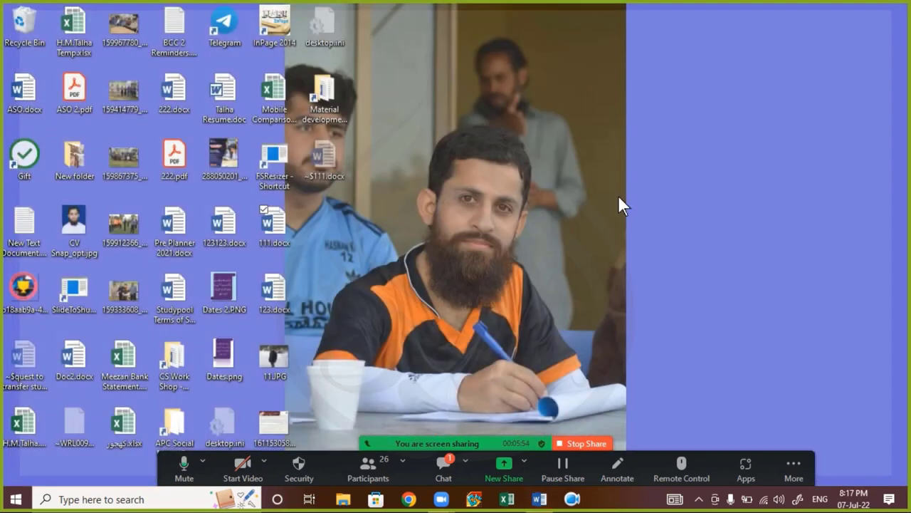
pyautogui.doubleClick(274, 294)
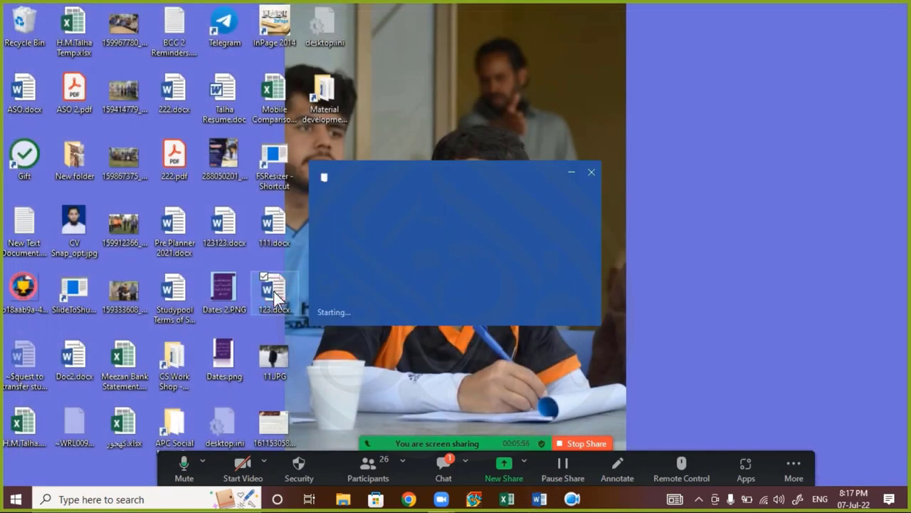
pyautogui.scroll(-5, 499, 290)
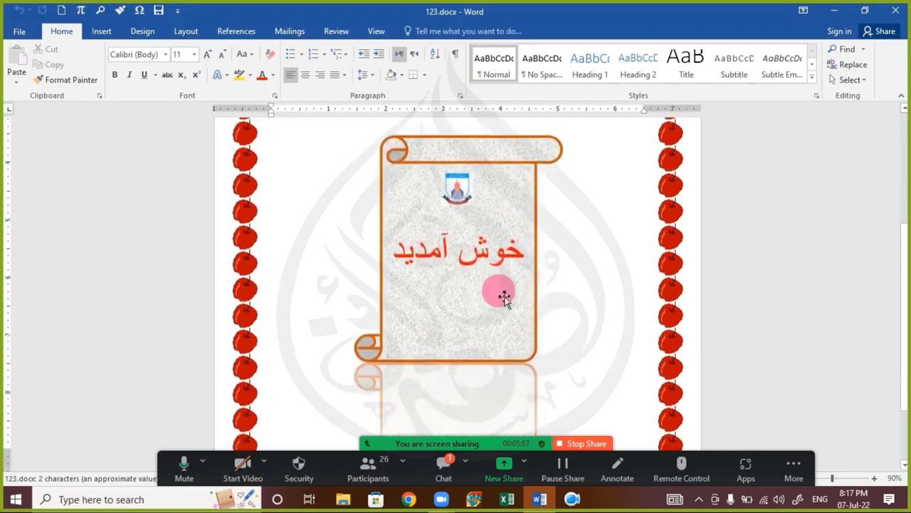
pyautogui.scroll(5, 502, 292)
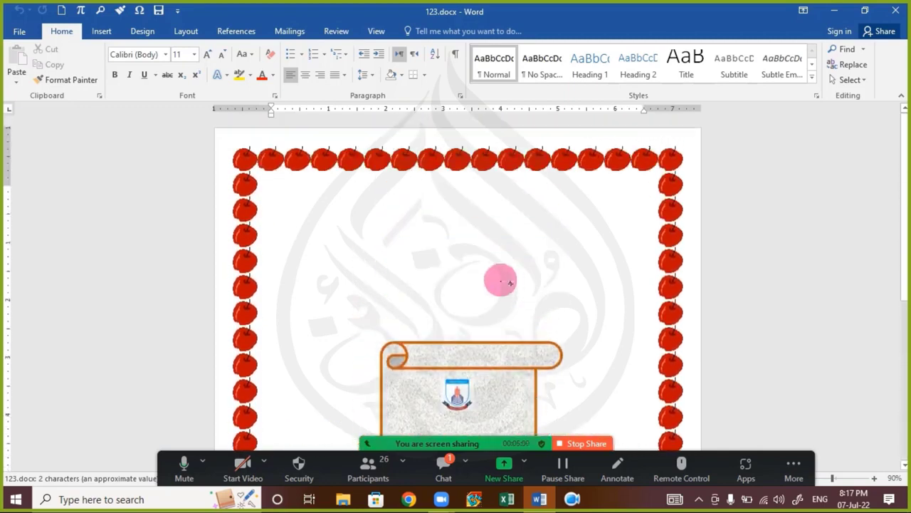
pyautogui.click(899, 13)
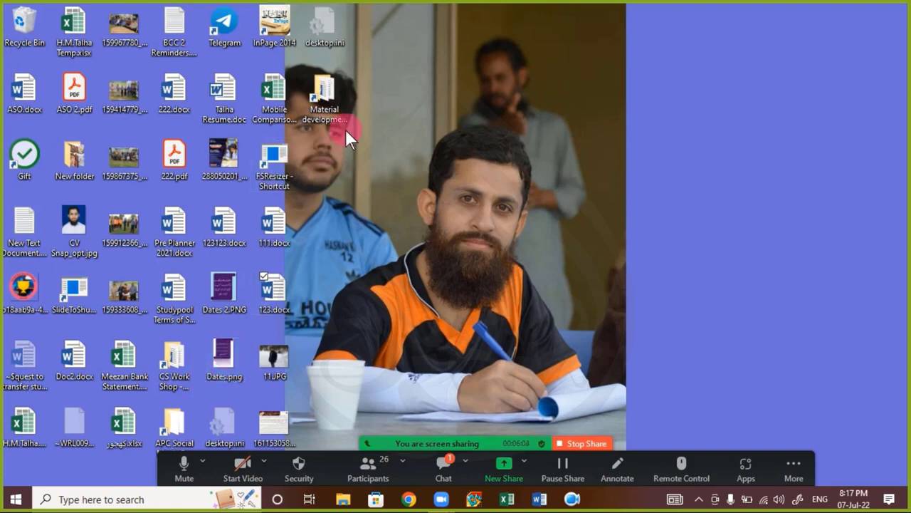
# Step: Reopen and close 123123.docx, then permanently delete ASO.docx with Shift+Delete
pyautogui.doubleClick(229, 231)
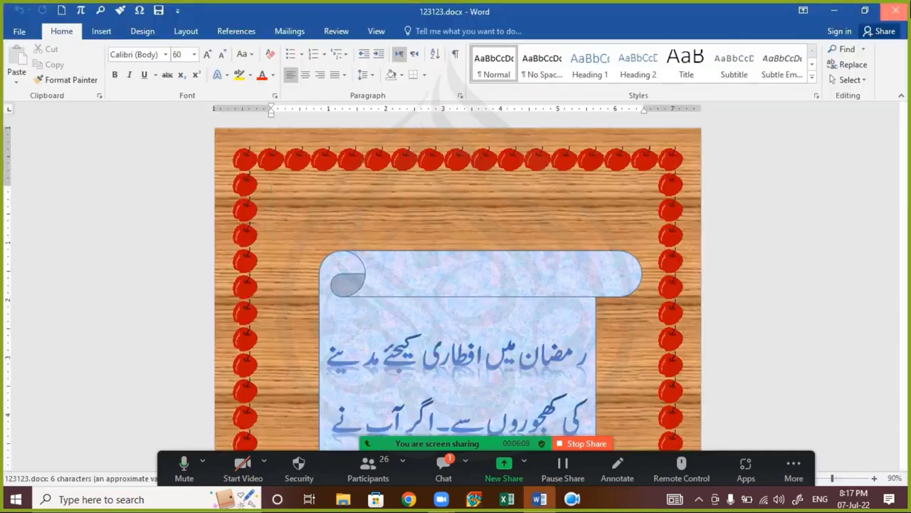
pyautogui.click(896, 11)
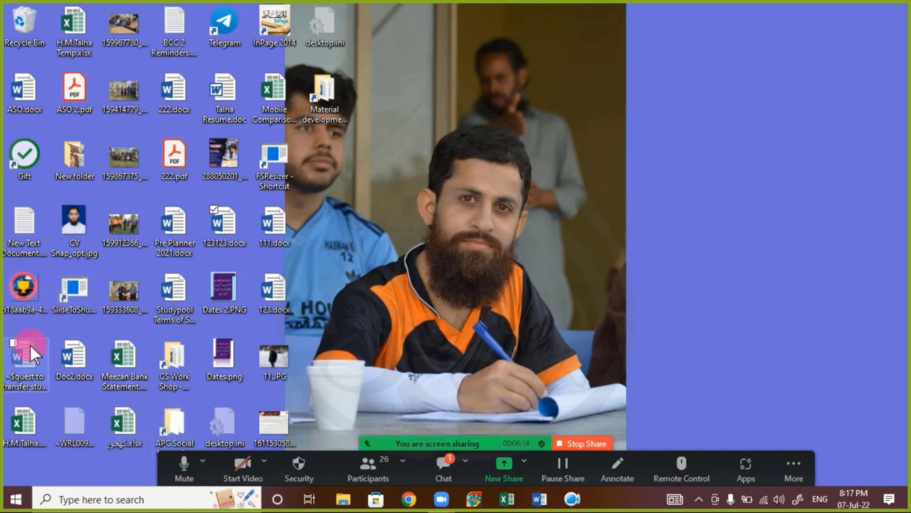
pyautogui.click(22, 98)
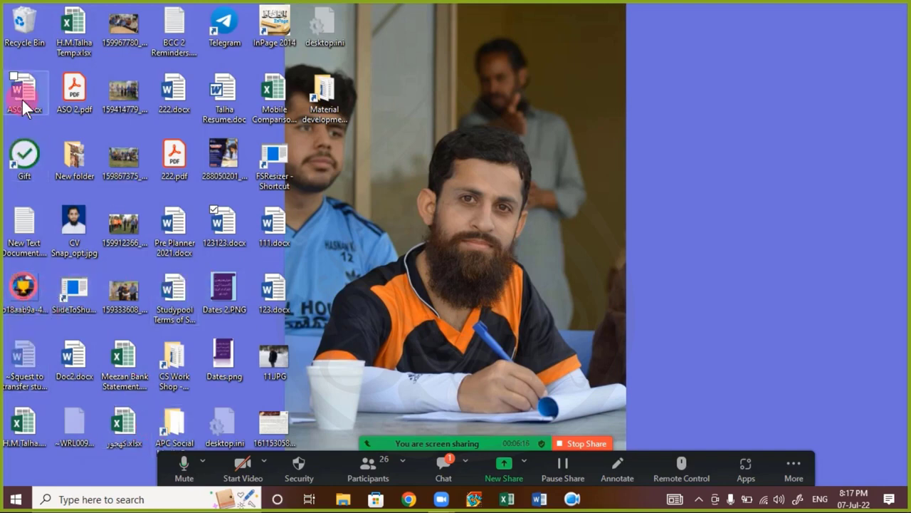
pyautogui.hotkey('shift', 'Delete')
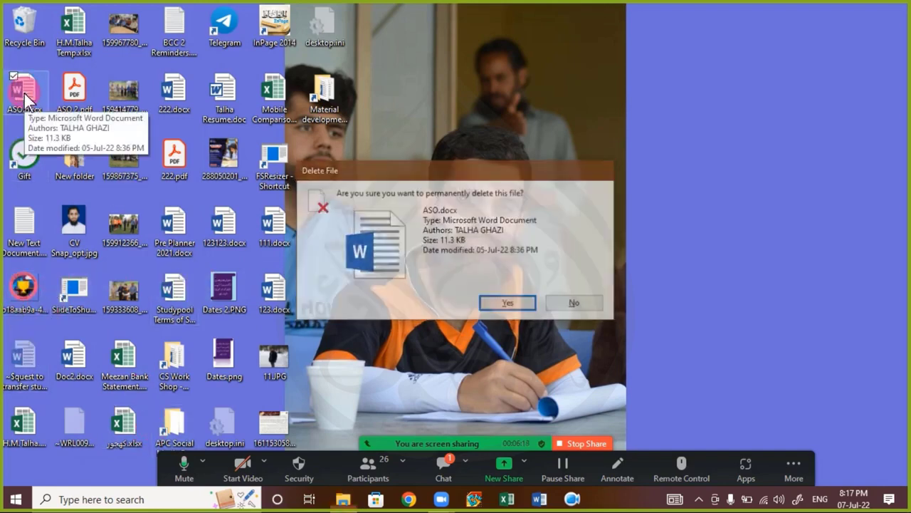
pyautogui.press('Return')
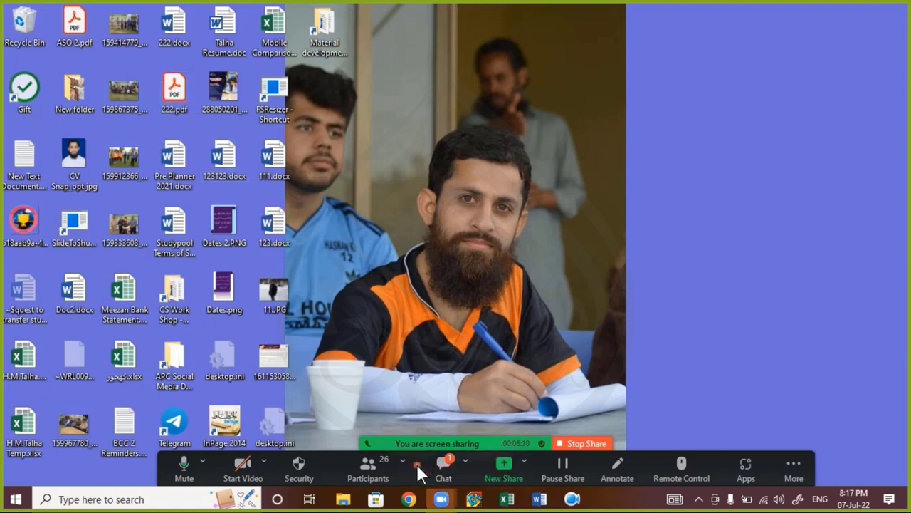
# Step: Read the Zoom meeting chat, close it, and launch Word from the taskbar
pyautogui.click(422, 466)
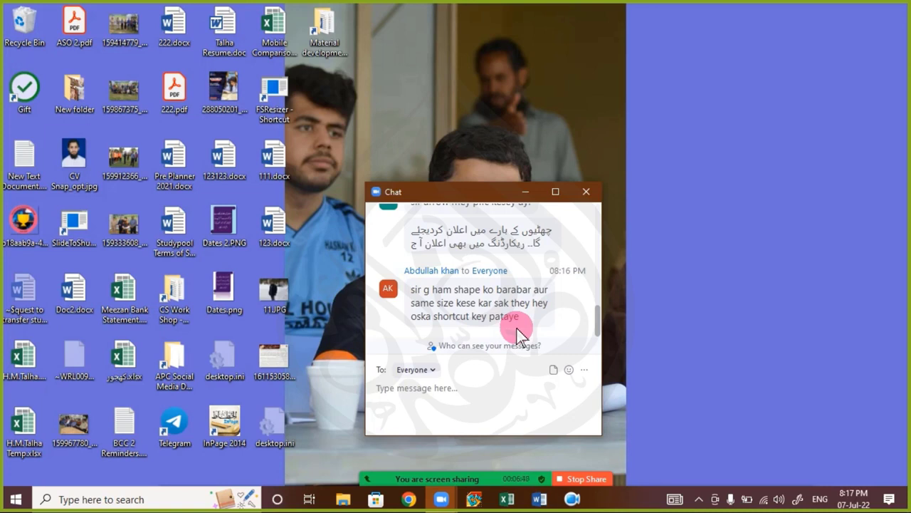
pyautogui.click(585, 192)
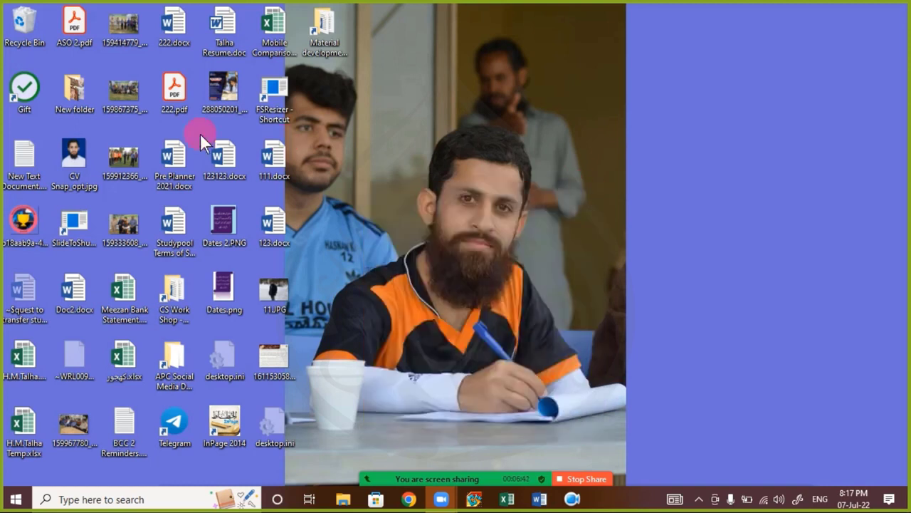
pyautogui.moveTo(499, 492)
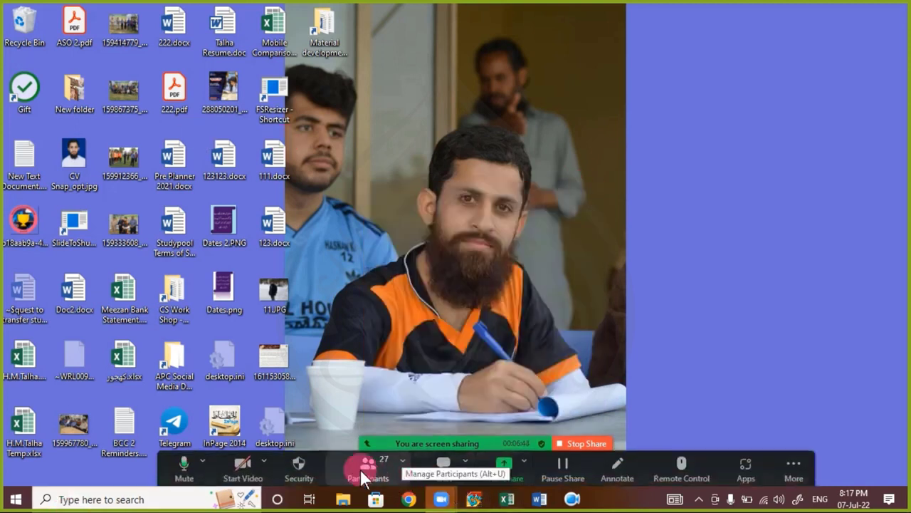
pyautogui.click(539, 499)
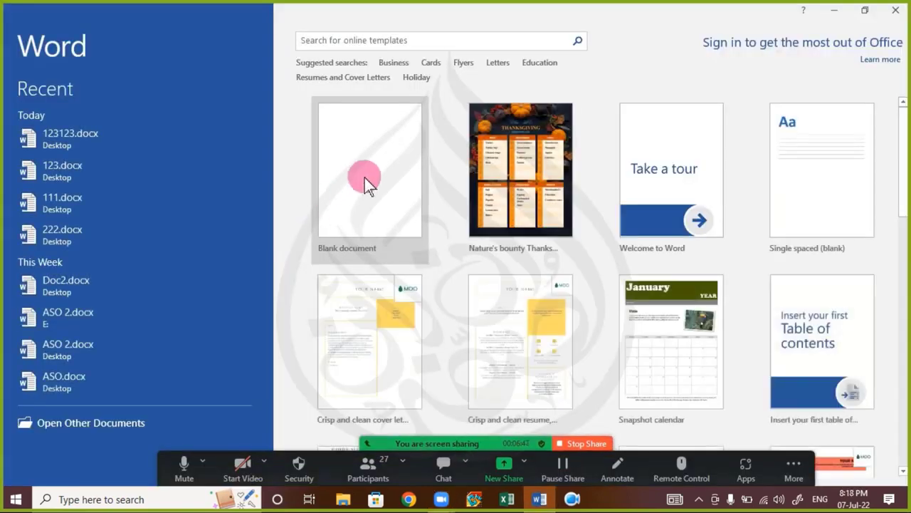
# Step: Create a blank document and open the Insert tab's Shapes gallery
pyautogui.click(365, 178)
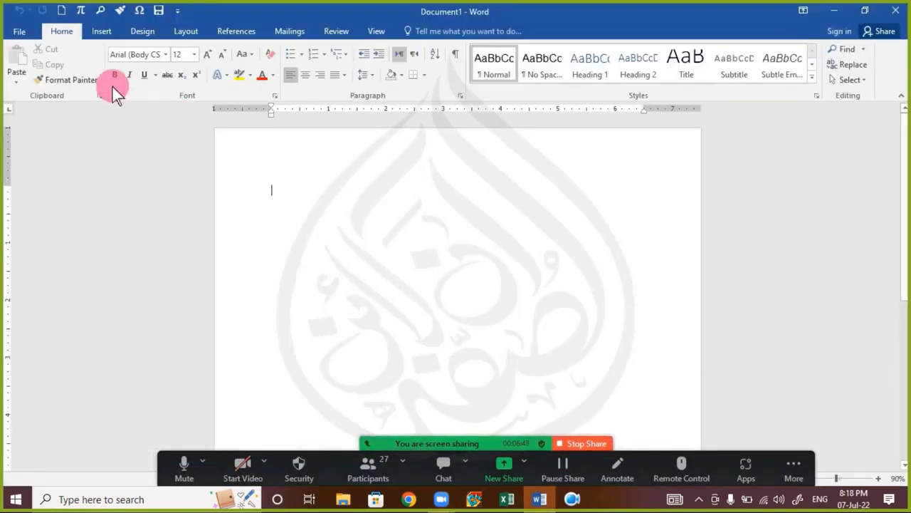
pyautogui.click(97, 33)
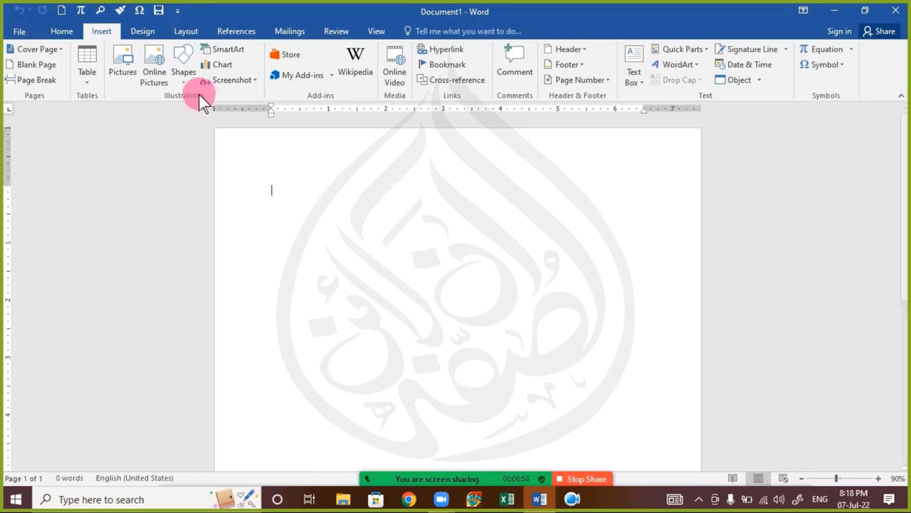
pyautogui.click(182, 68)
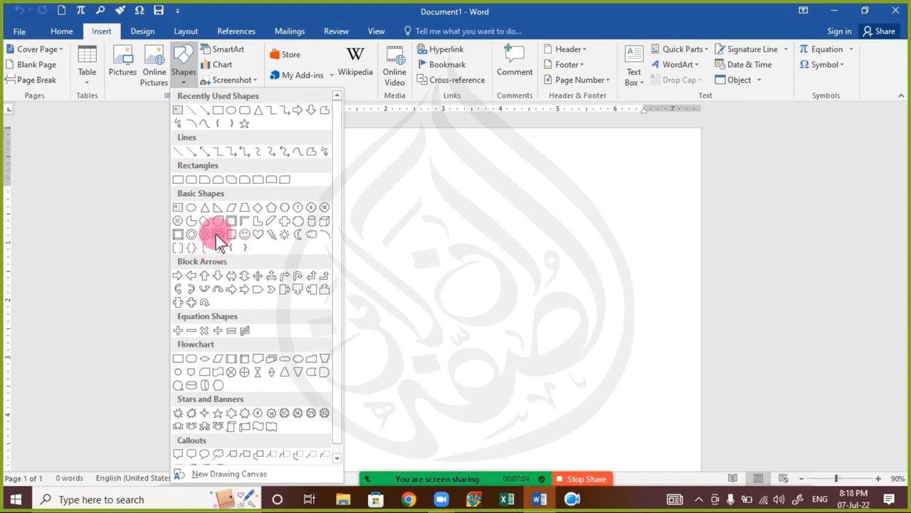
# Step: Draw a blue rectangle in the upper left of the page
pyautogui.click(181, 185)
pyautogui.moveTo(300, 222)
pyautogui.mouseDown()
pyautogui.moveTo(320, 254)
pyautogui.moveTo(438, 340)
pyautogui.moveTo(462, 343)
pyautogui.moveTo(449, 305)
pyautogui.mouseUp()
pyautogui.click(369, 276)
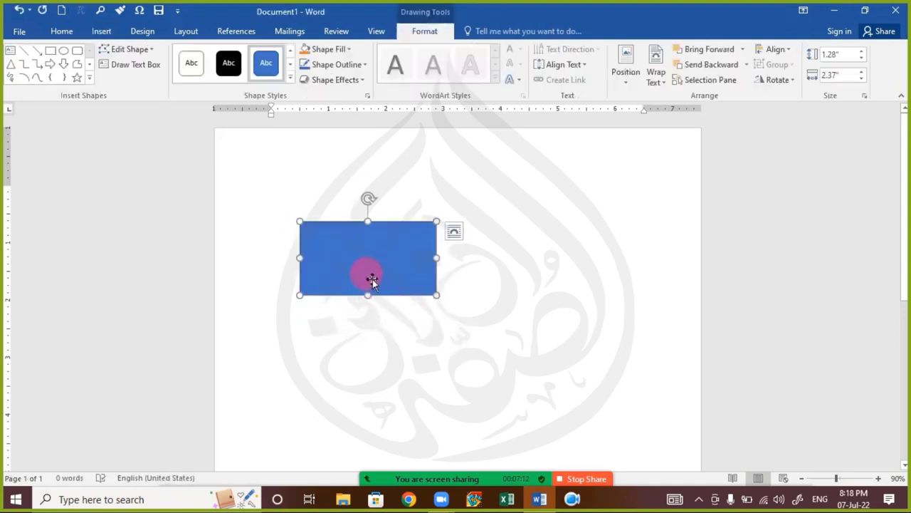
# Step: Label the rectangle with short Urdu text after switching the keyboard to Urdu
pyautogui.rightClick(362, 274)
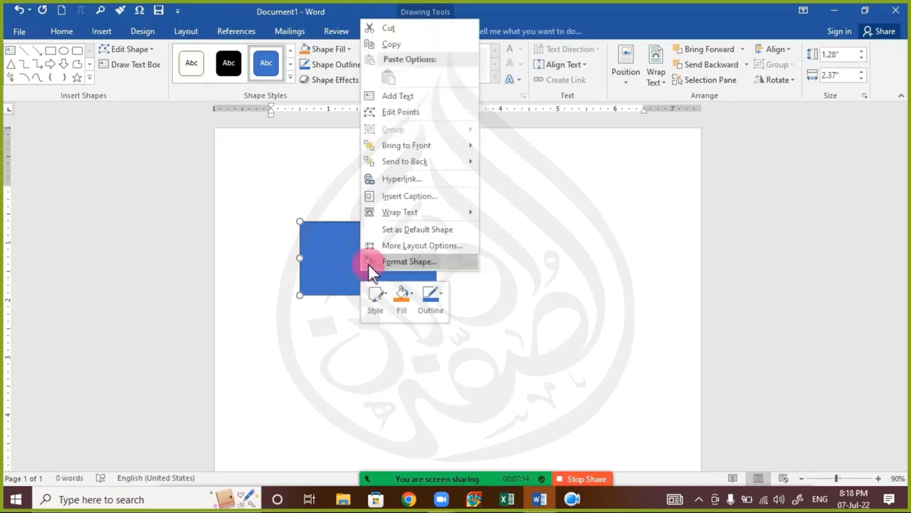
pyautogui.click(406, 96)
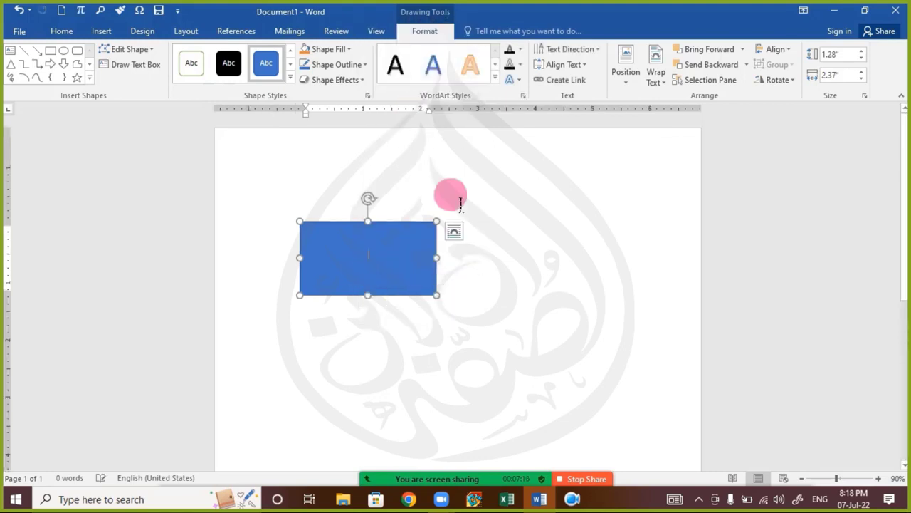
pyautogui.hotkey('alt', 'shift')
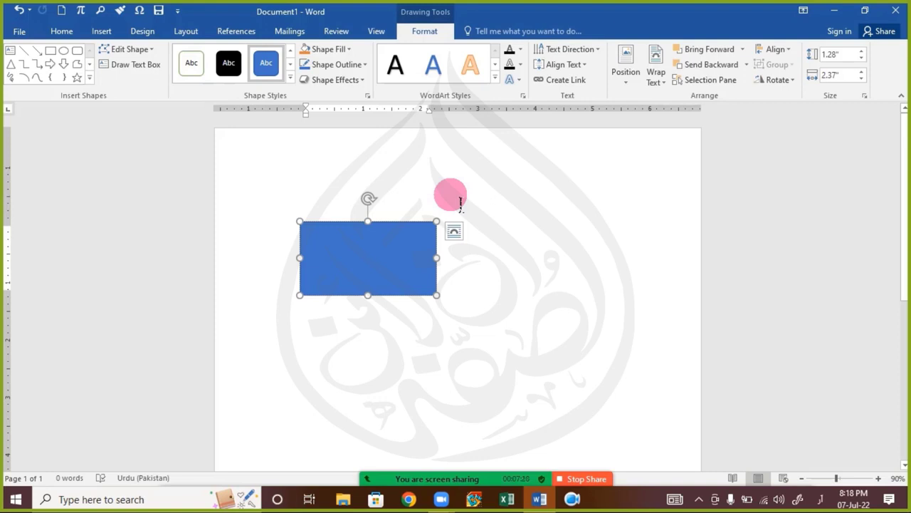
pyautogui.write('سر احس')
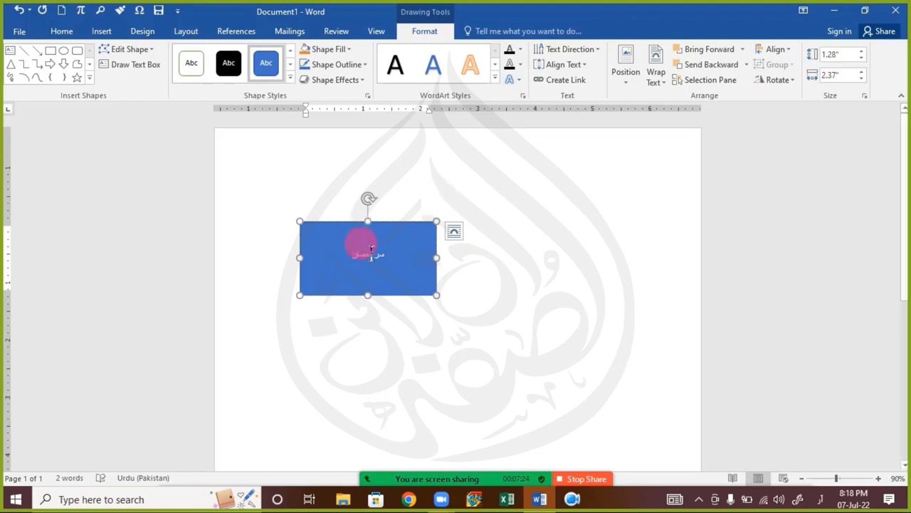
pyautogui.click(474, 306)
# Step: Ctrl-drag a copy of the labelled rectangle directly below the original
pyautogui.click(406, 301)
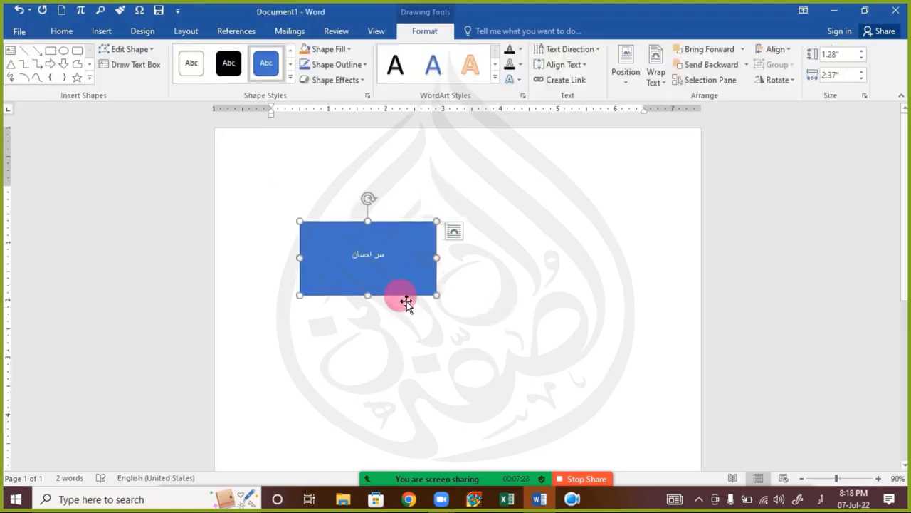
pyautogui.moveTo(411, 306); pyautogui.dragTo(407, 415)
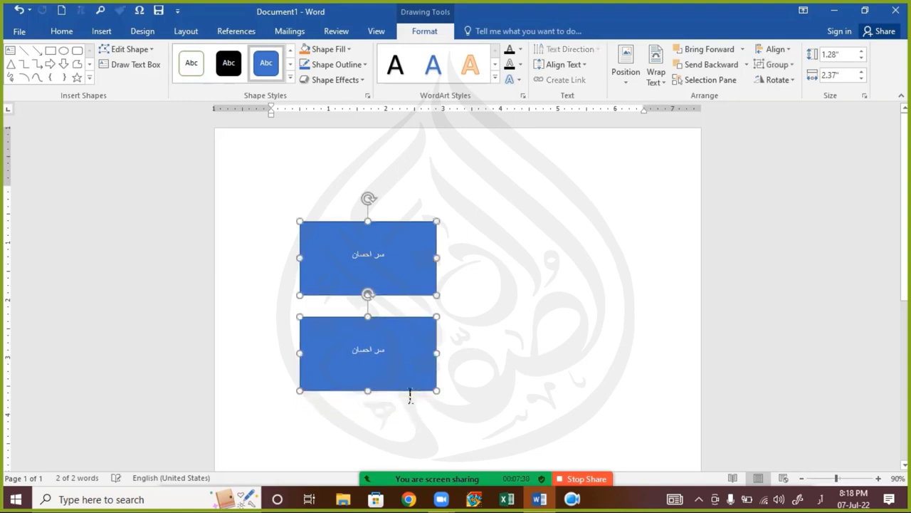
pyautogui.click(405, 360)
# Step: Replace the lower rectangle's label with another person's name in Urdu and enlarge its font two steps
pyautogui.moveTo(380, 365)
pyautogui.mouseDown()
pyautogui.moveTo(378, 356)
pyautogui.moveTo(389, 363)
pyautogui.mouseUp()
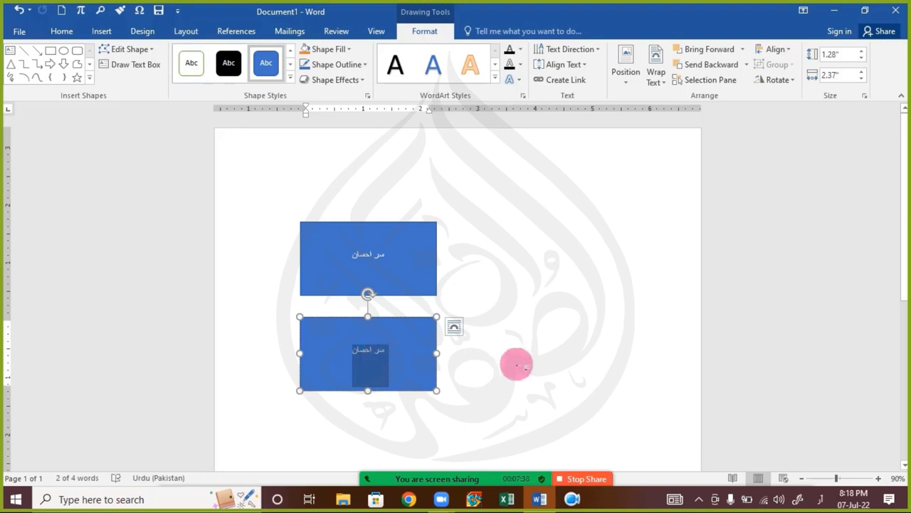
pyautogui.press('Delete')
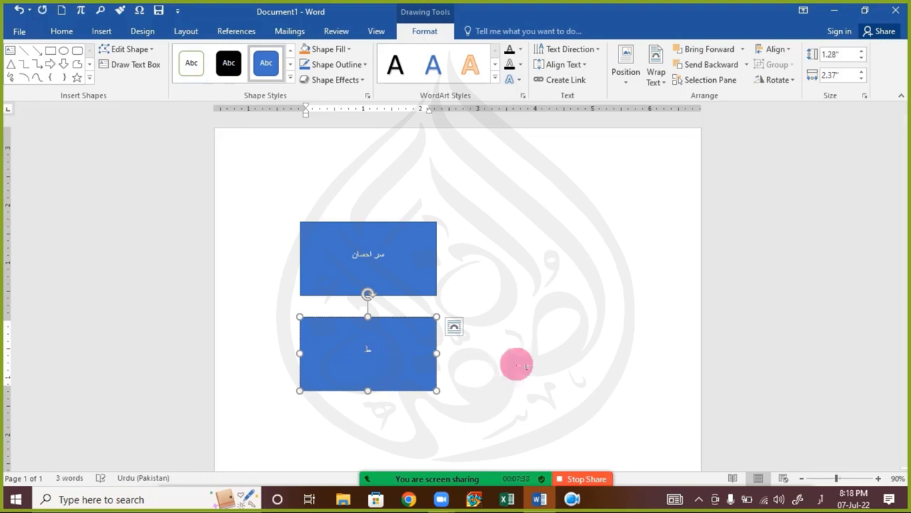
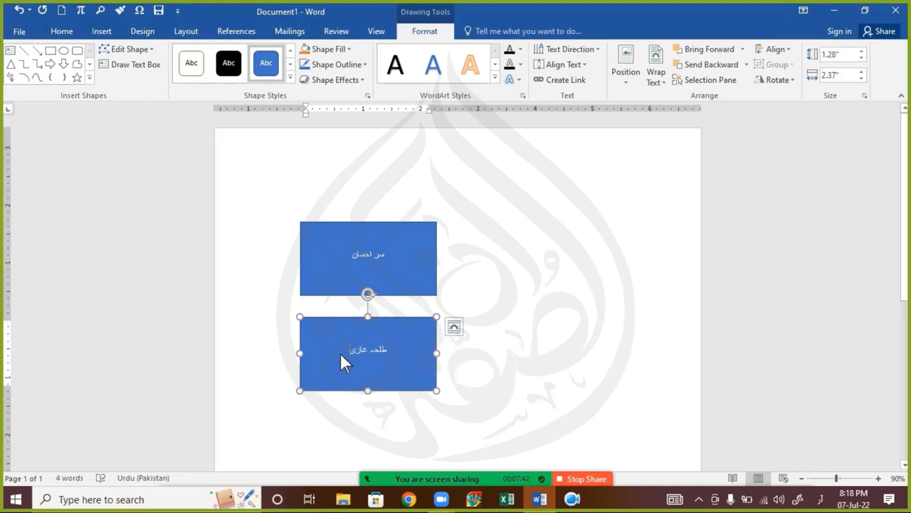
pyautogui.moveTo(338, 352); pyautogui.dragTo(385, 355)
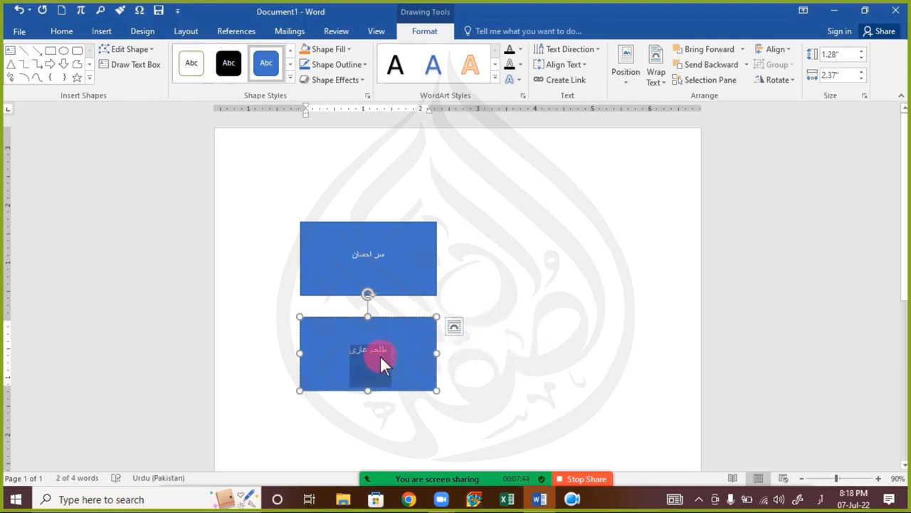
pyautogui.hotkey('ctrl', ']')
pyautogui.hotkey('ctrl', ']')
pyautogui.hotkey('ctrl', ']')
pyautogui.hotkey('ctrl', ']')
pyautogui.hotkey('ctrl', ']')
pyautogui.hotkey('ctrl', ']')
pyautogui.hotkey('ctrl', ']')
pyautogui.hotkey('ctrl', ']')
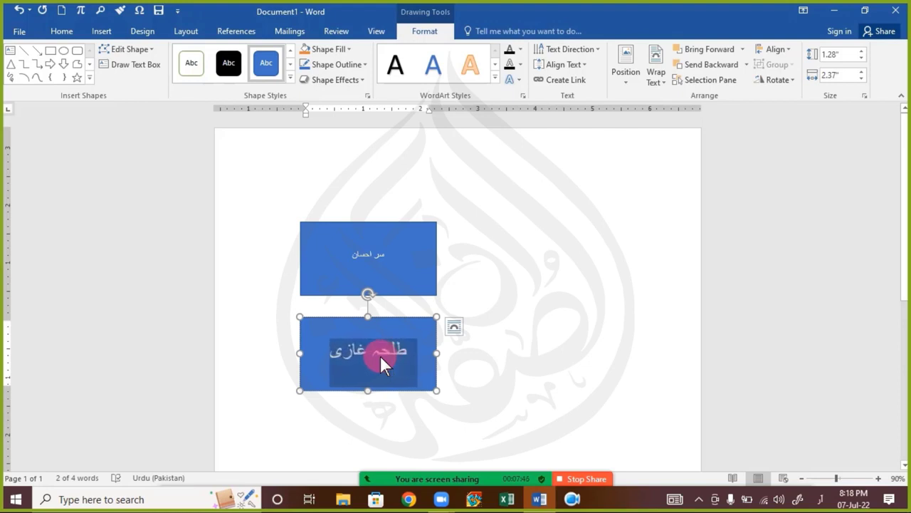
pyautogui.hotkey('ctrl', ']')
# Step: Copy the lower name's large text formatting onto the upper rectangle's name with Format Painter
pyautogui.click(67, 33)
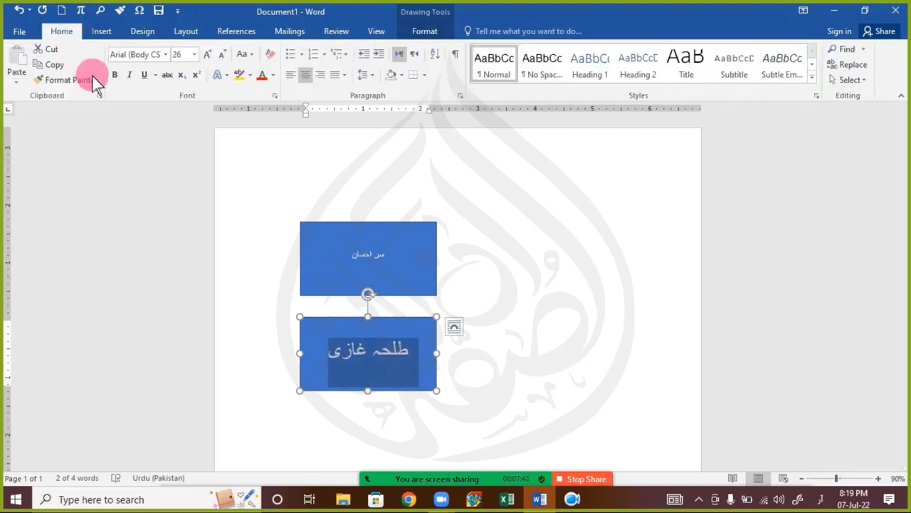
pyautogui.click(69, 80)
pyautogui.click(335, 252)
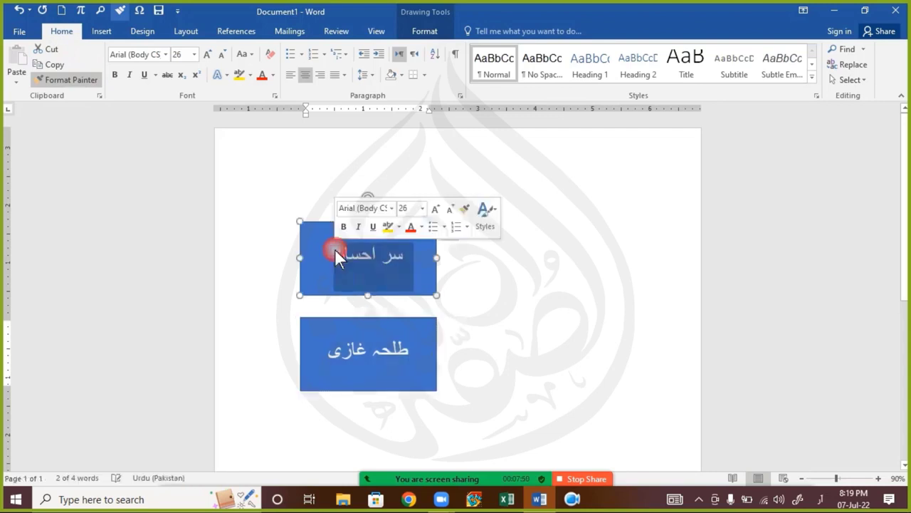
pyautogui.click(433, 299)
# Step: Move the lower rectangle up beside the upper one and nudge it slightly left
pyautogui.click(429, 298)
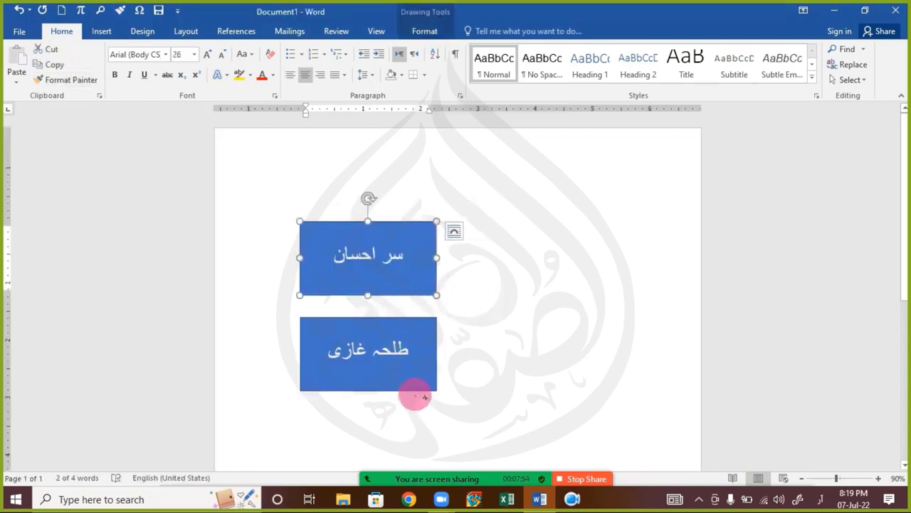
pyautogui.moveTo(424, 397); pyautogui.dragTo(603, 299)
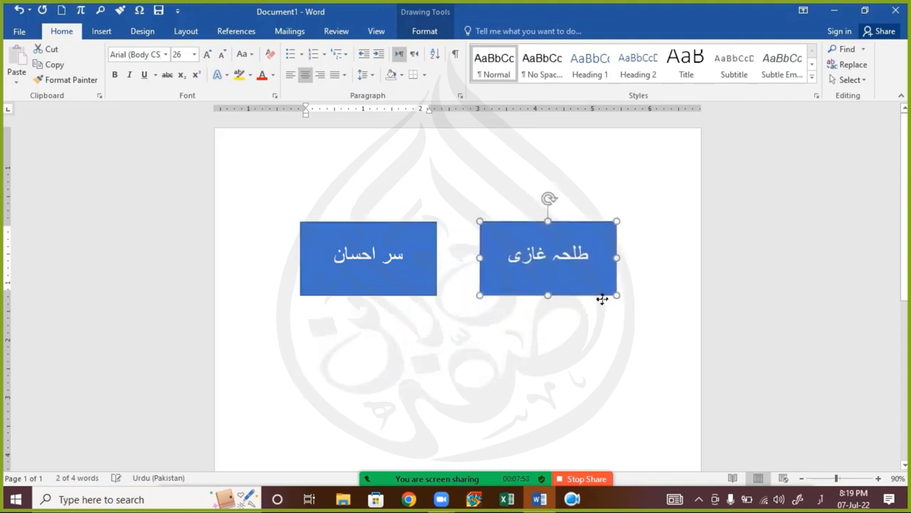
pyautogui.click(534, 307)
pyautogui.click(545, 300)
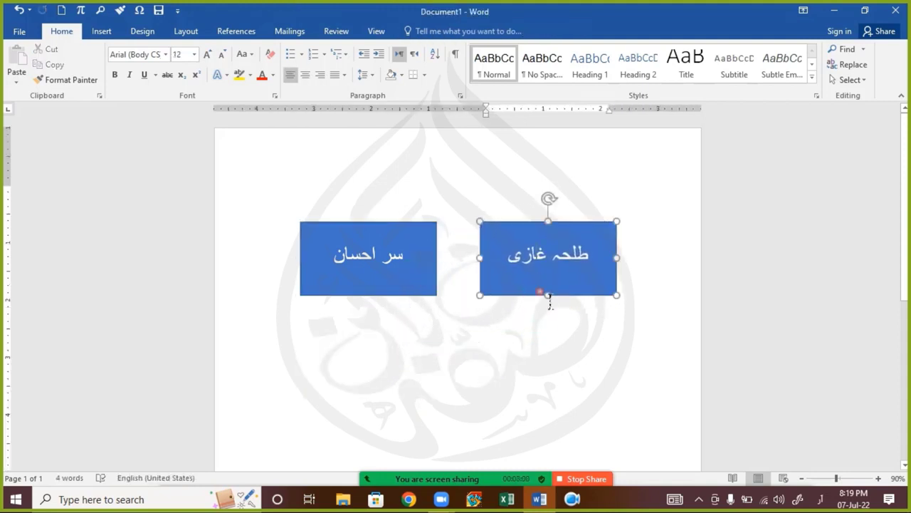
pyautogui.moveTo(541, 299); pyautogui.dragTo(531, 300)
pyautogui.click(508, 397)
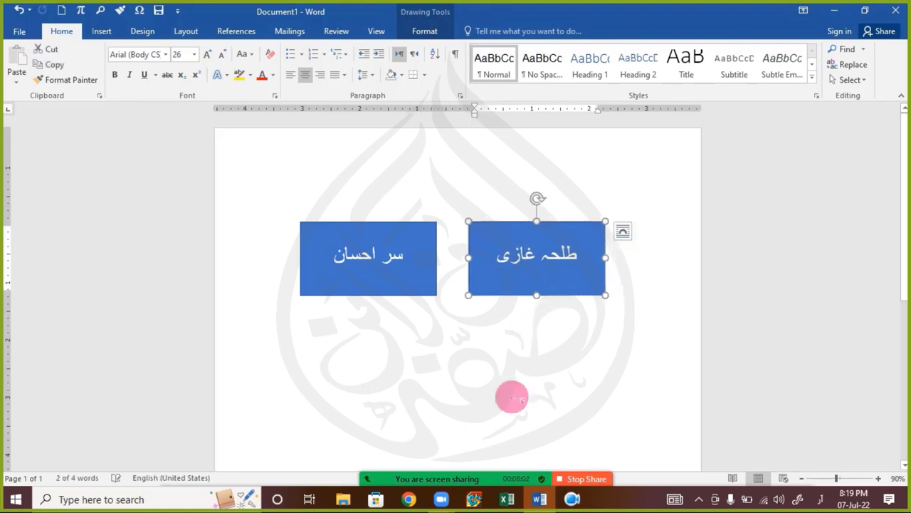
# Step: Select both rectangles and reposition them together on the page
pyautogui.click(438, 311)
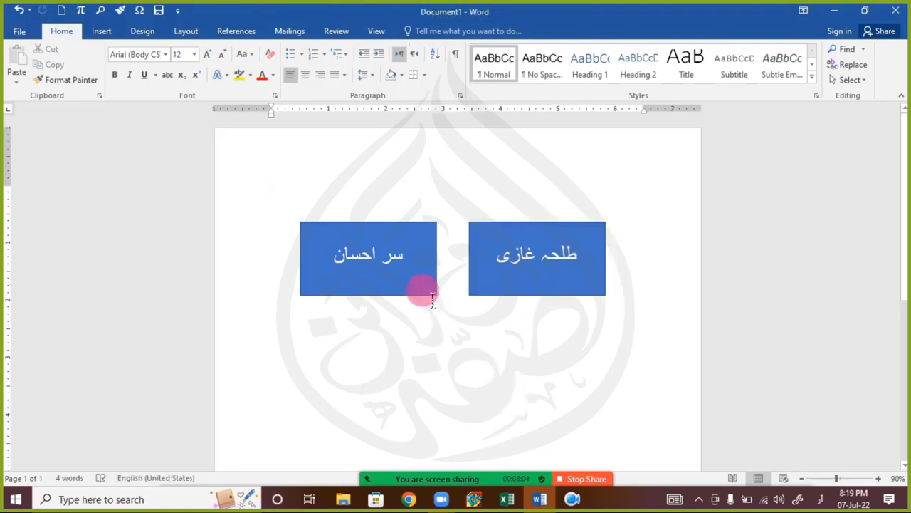
pyautogui.click(425, 297)
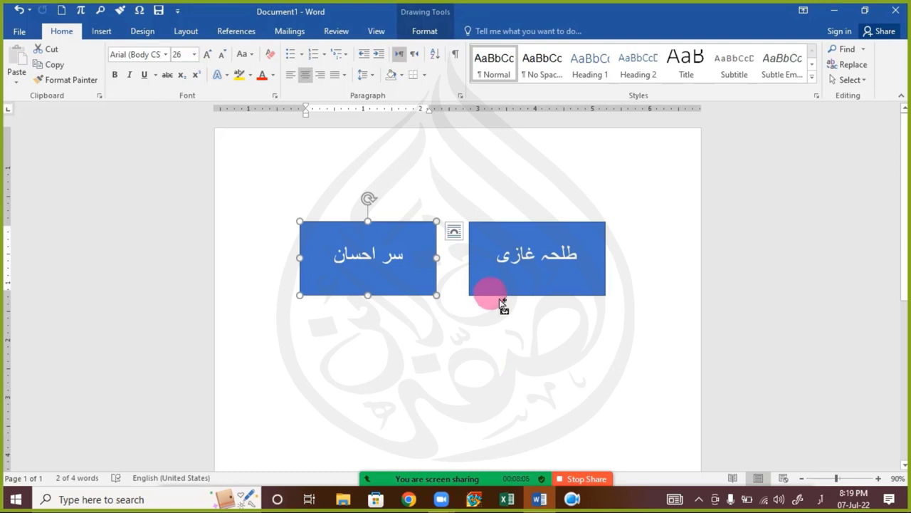
pyautogui.keyDown('ctrl'); pyautogui.click(498, 294); pyautogui.keyUp('ctrl')
pyautogui.click(508, 294)
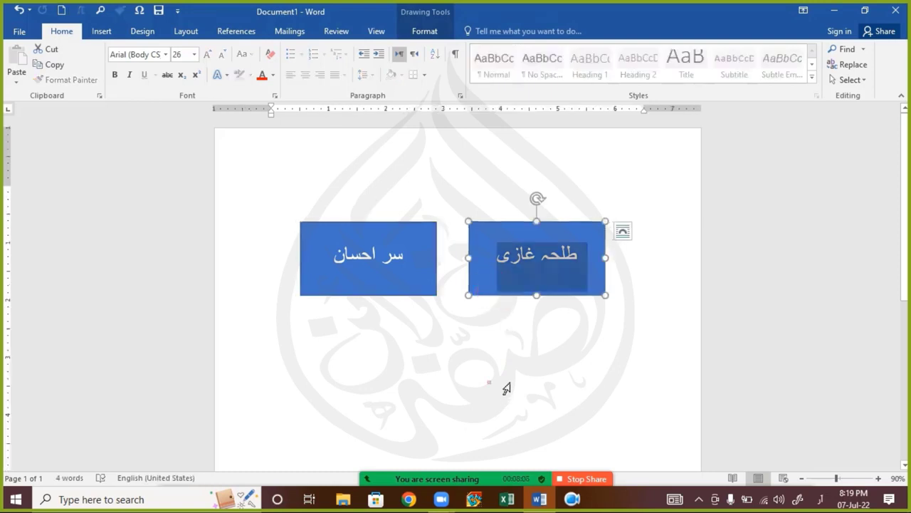
pyautogui.click(410, 303)
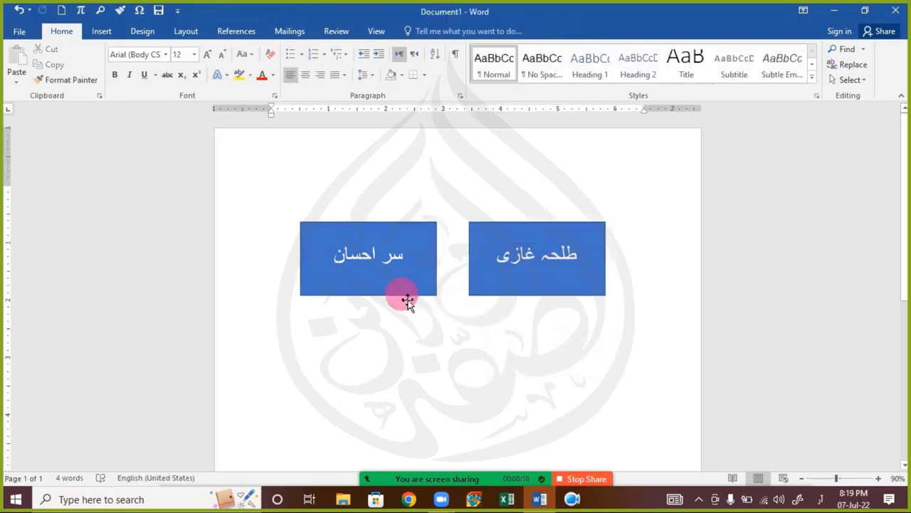
pyautogui.click(408, 298)
pyautogui.keyDown('ctrl'); pyautogui.click(486, 298); pyautogui.keyUp('ctrl')
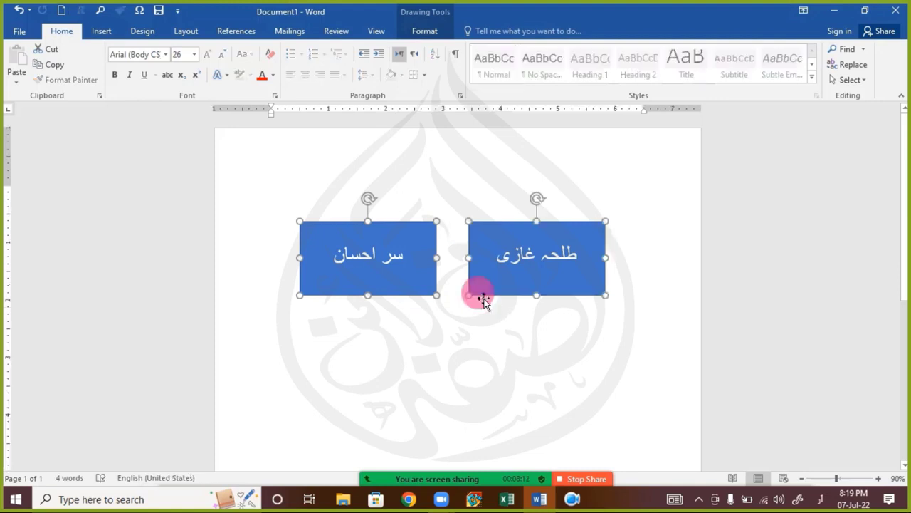
pyautogui.moveTo(485, 302); pyautogui.dragTo(484, 280)
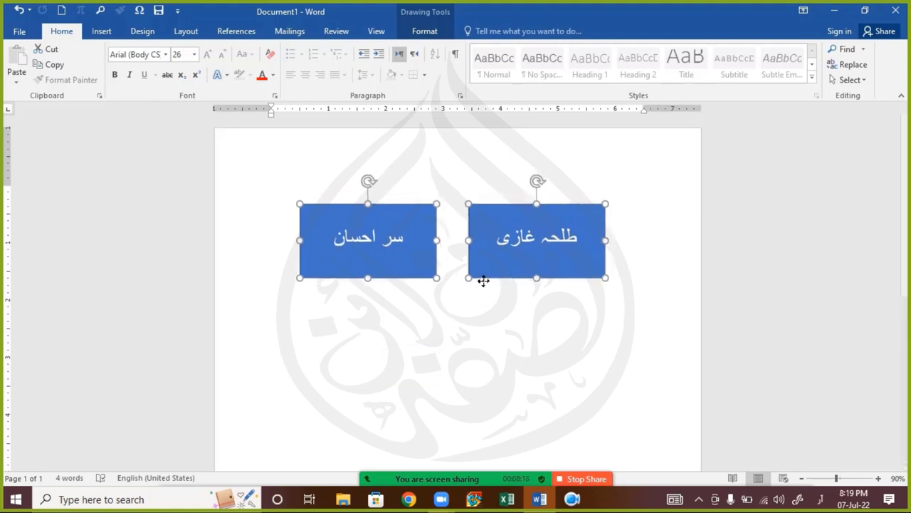
# Step: Check the left rectangle's wrapping and pull the right rectangle closer to it
pyautogui.click(453, 312)
pyautogui.click(426, 276)
pyautogui.click(455, 214)
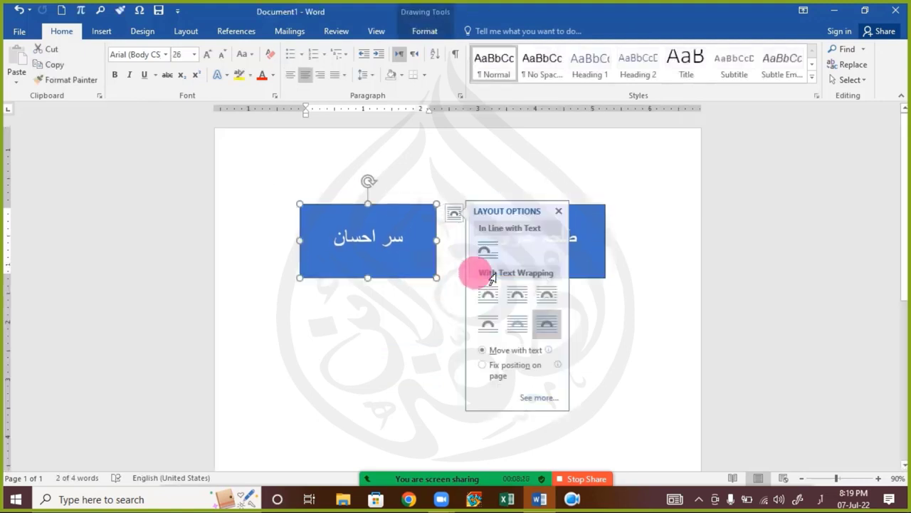
pyautogui.click(439, 297)
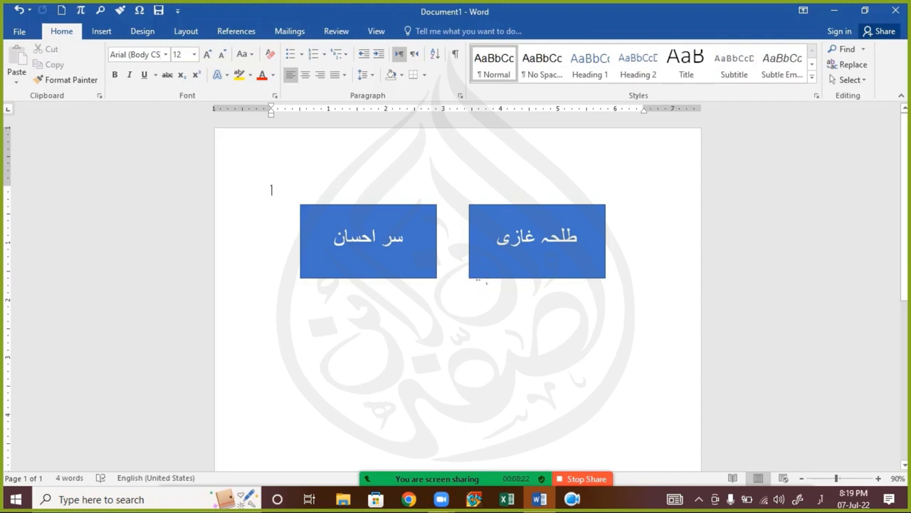
pyautogui.moveTo(483, 284); pyautogui.dragTo(468, 284)
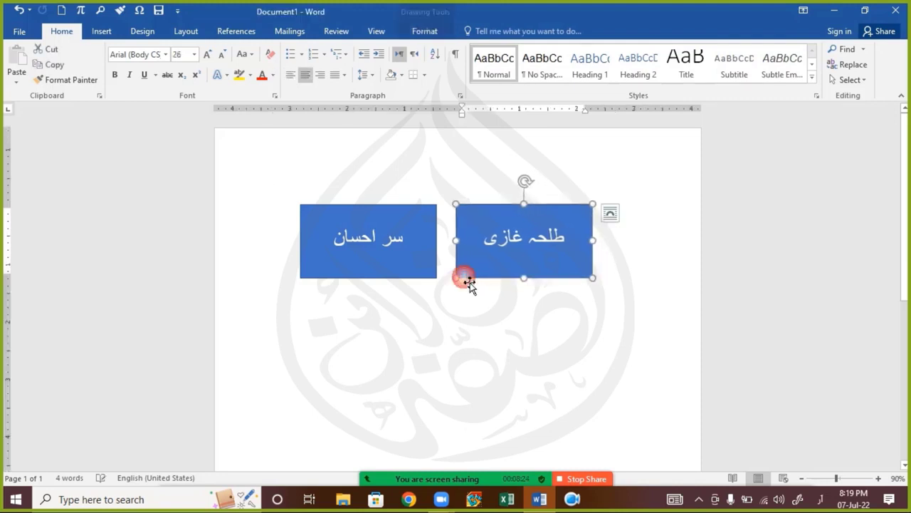
pyautogui.click(416, 271)
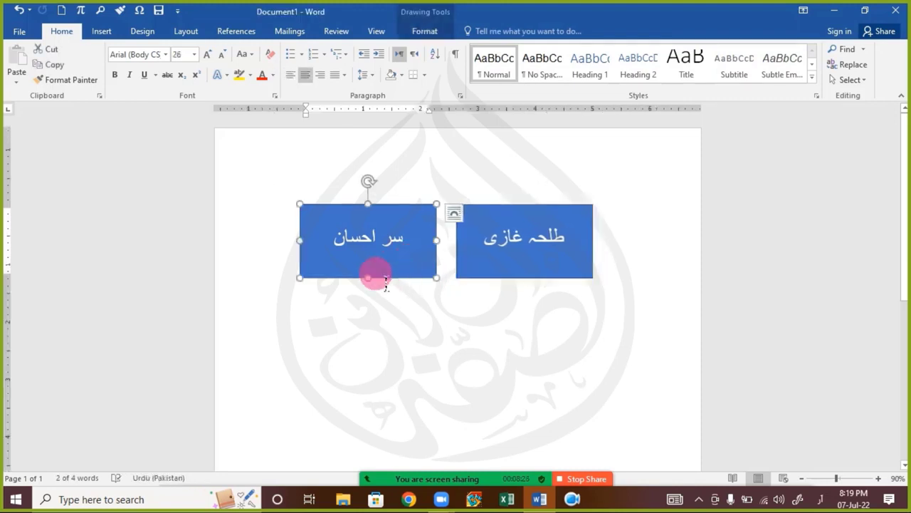
pyautogui.click(441, 16)
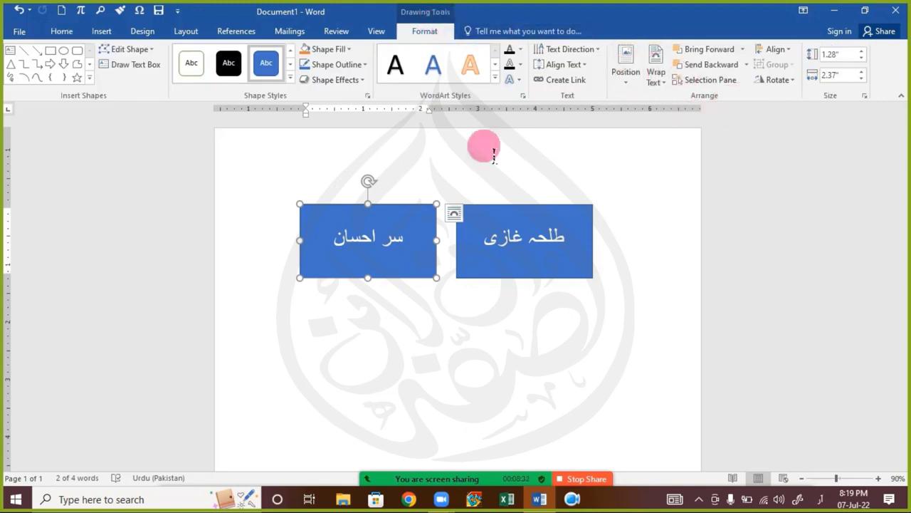
# Step: Group the two name rectangles into a single object
pyautogui.keyDown('shift'); pyautogui.click(494, 284); pyautogui.keyUp('shift')
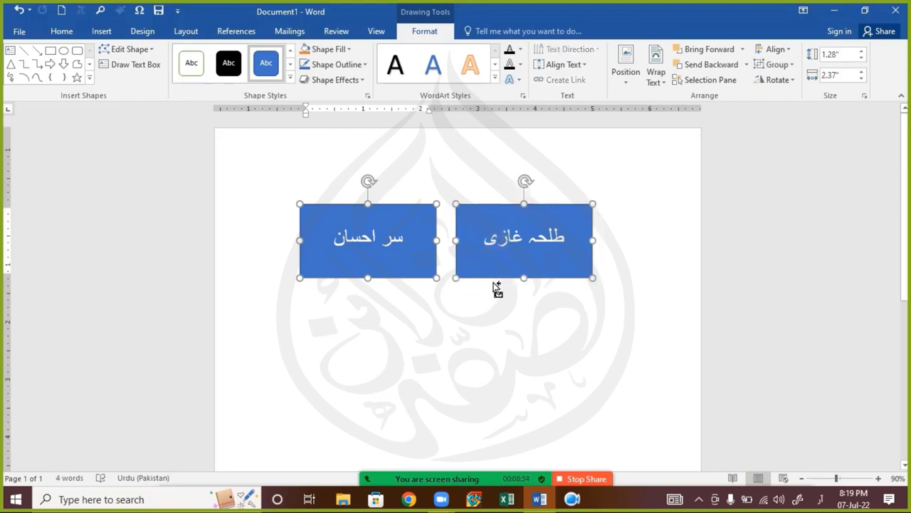
pyautogui.click(784, 66)
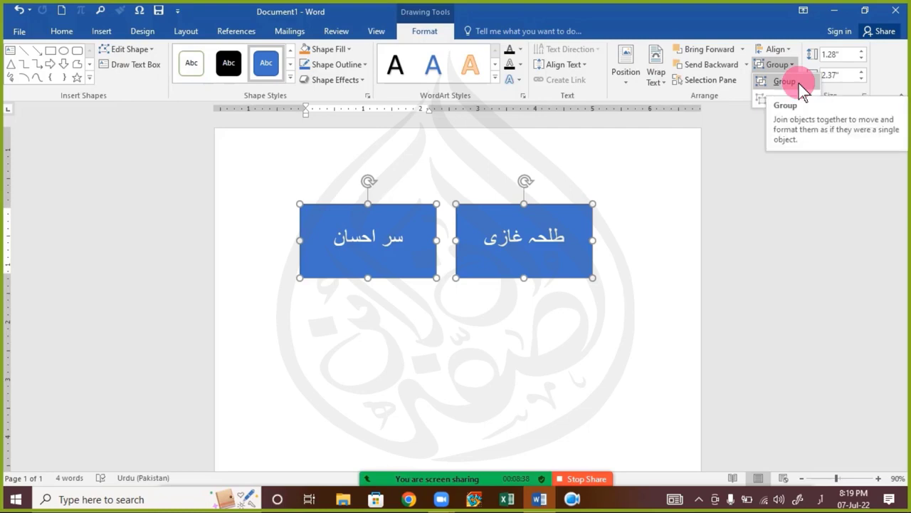
pyautogui.click(790, 82)
pyautogui.click(541, 499)
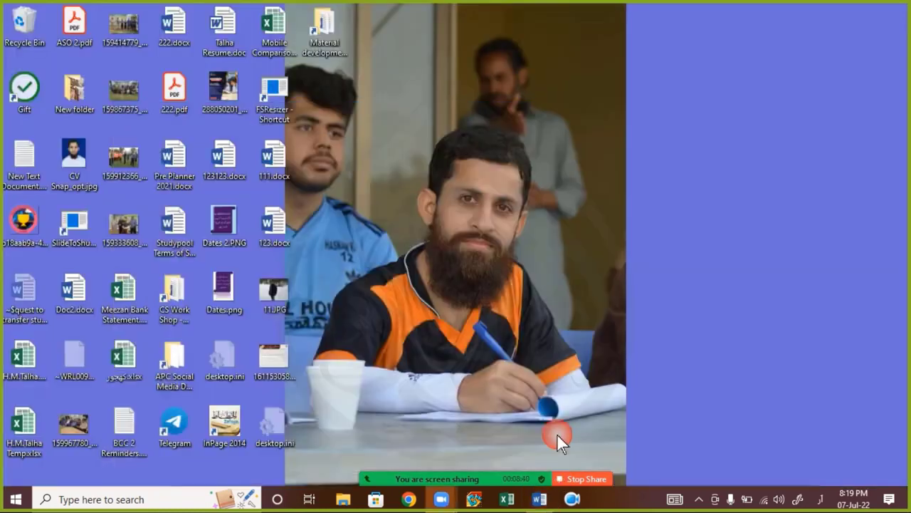
pyautogui.click(541, 500)
pyautogui.click(533, 343)
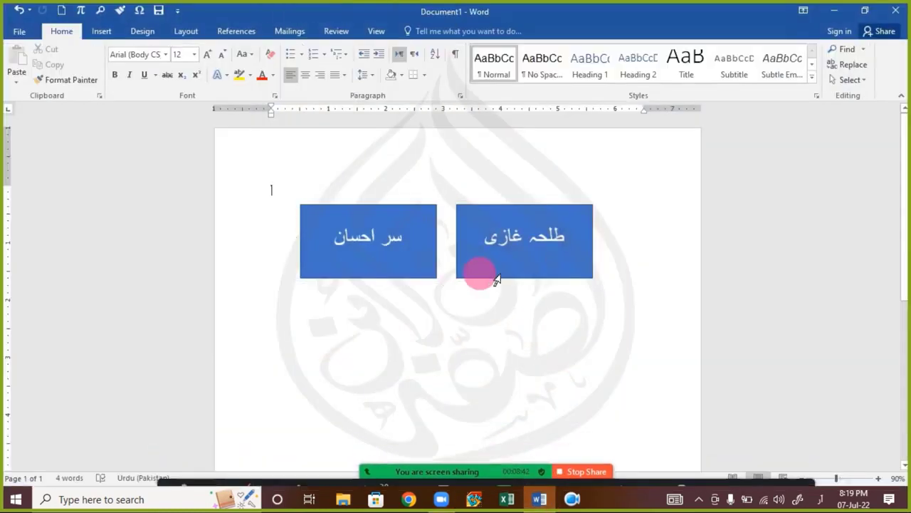
# Step: Move the grouped rectangles lower on the page and try rotating them
pyautogui.tripleClick(481, 269)
pyautogui.moveTo(463, 288); pyautogui.dragTo(454, 381)
pyautogui.click(451, 300)
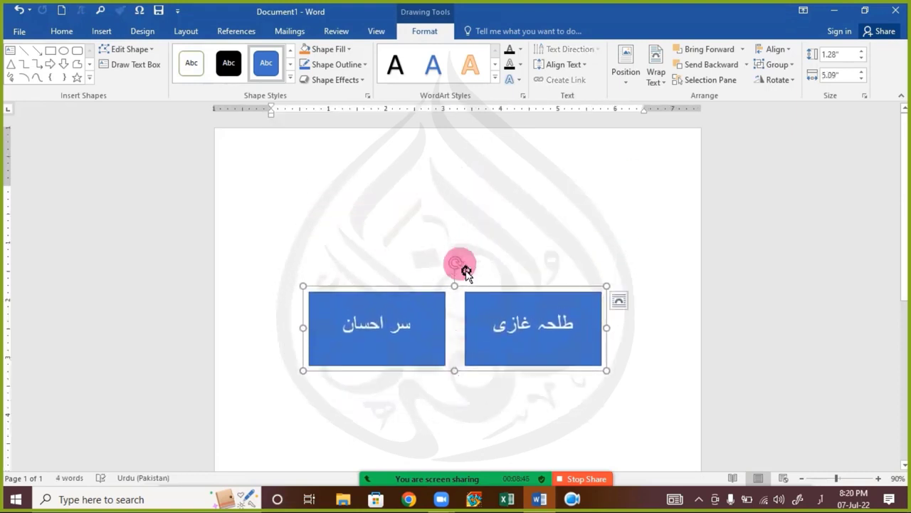
pyautogui.moveTo(466, 272); pyautogui.dragTo(447, 278)
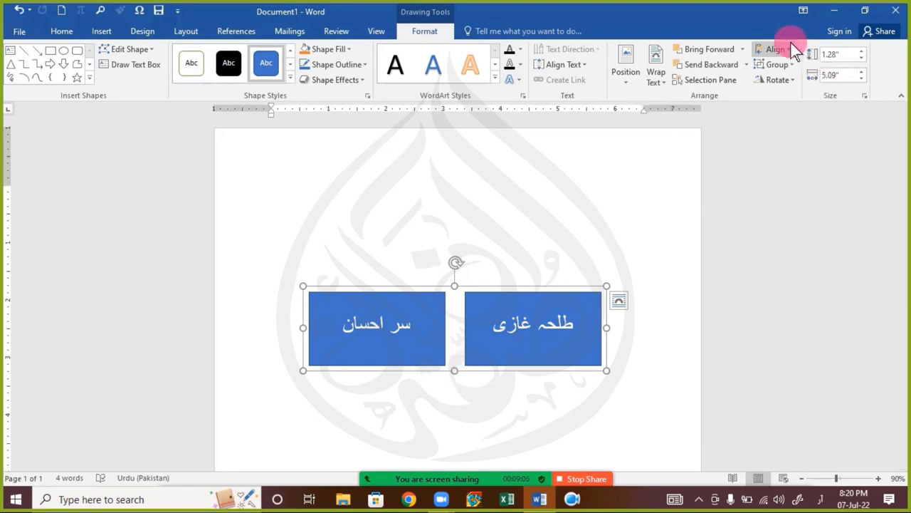
# Step: Delete the grouped pair of labelled rectangles, leaving the page at 0 words
pyautogui.click(783, 50)
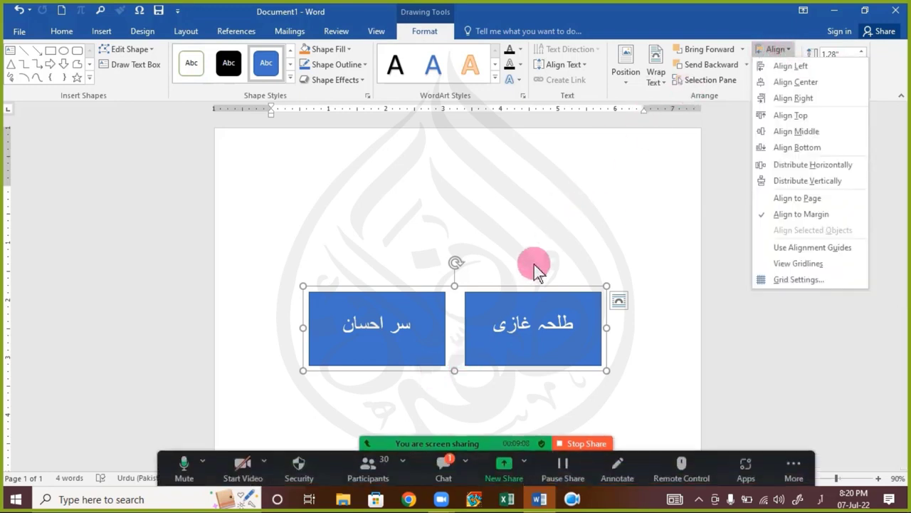
pyautogui.click(445, 463)
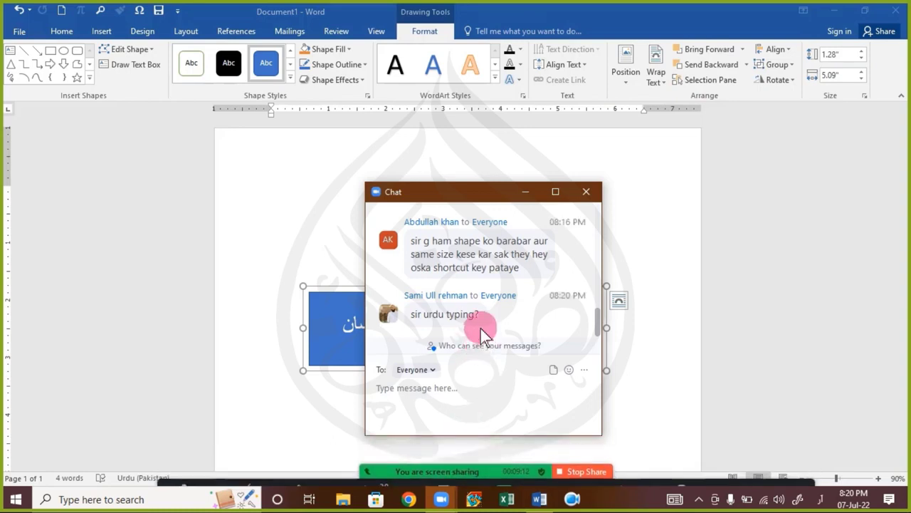
pyautogui.click(579, 199)
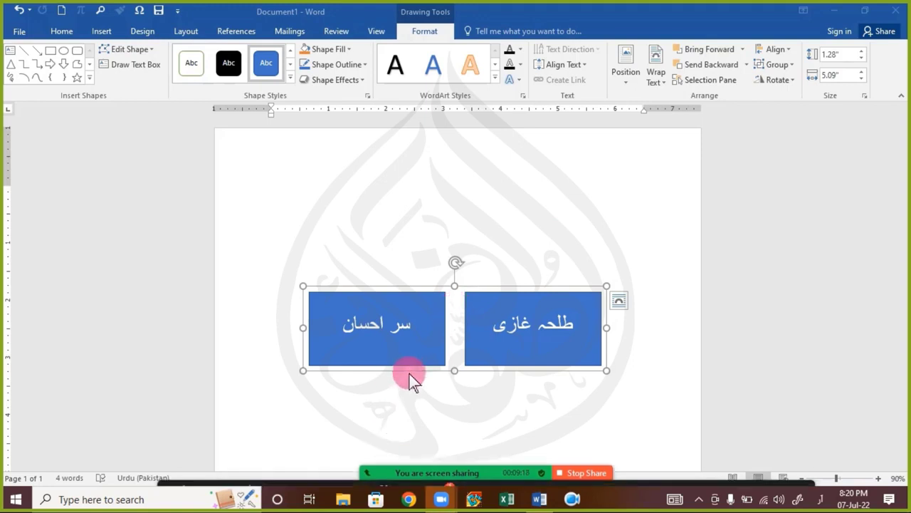
pyautogui.press('Delete')
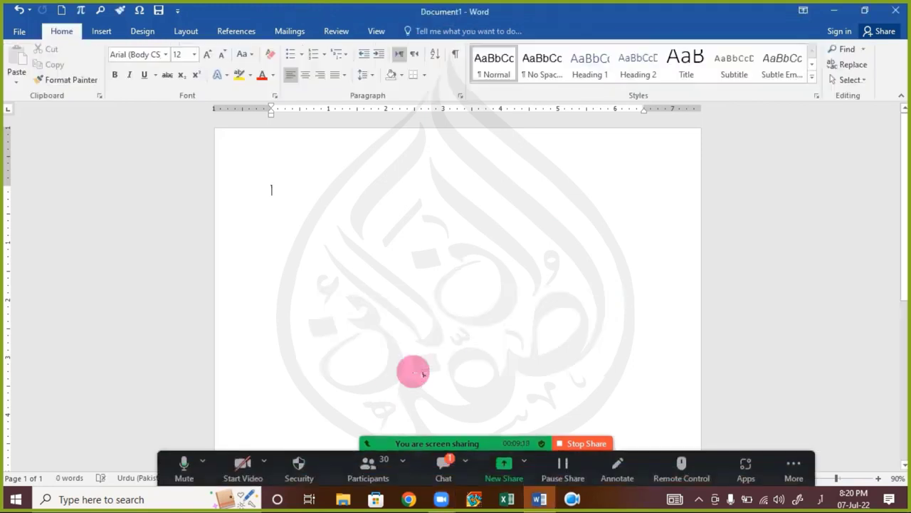
pyautogui.click(451, 476)
pyautogui.click(448, 480)
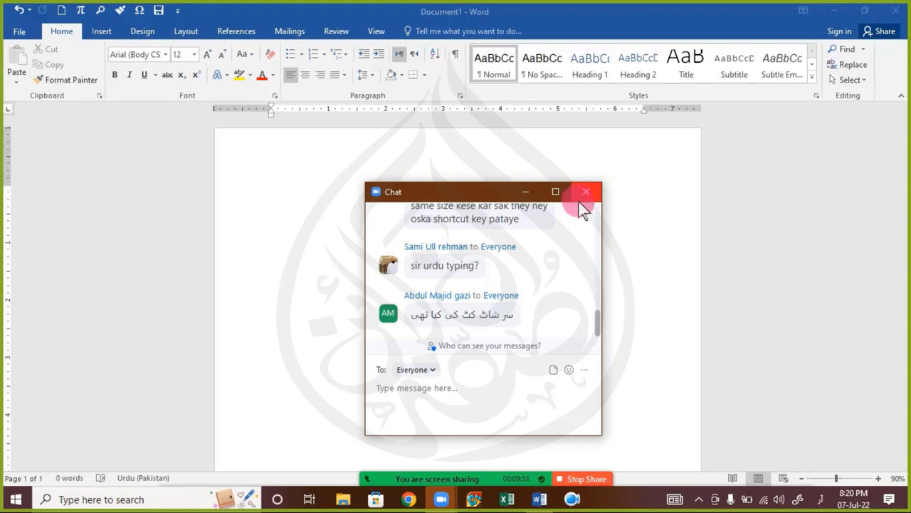
pyautogui.click(584, 207)
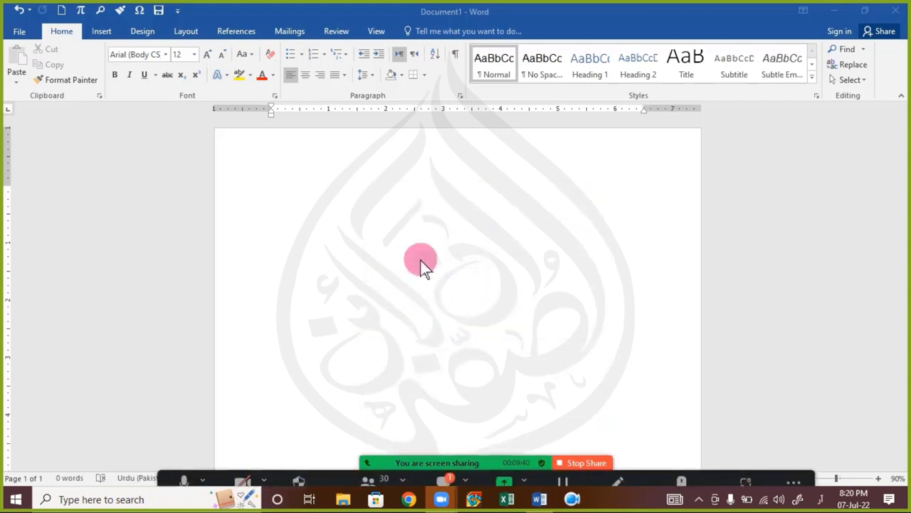
pyautogui.click(440, 470)
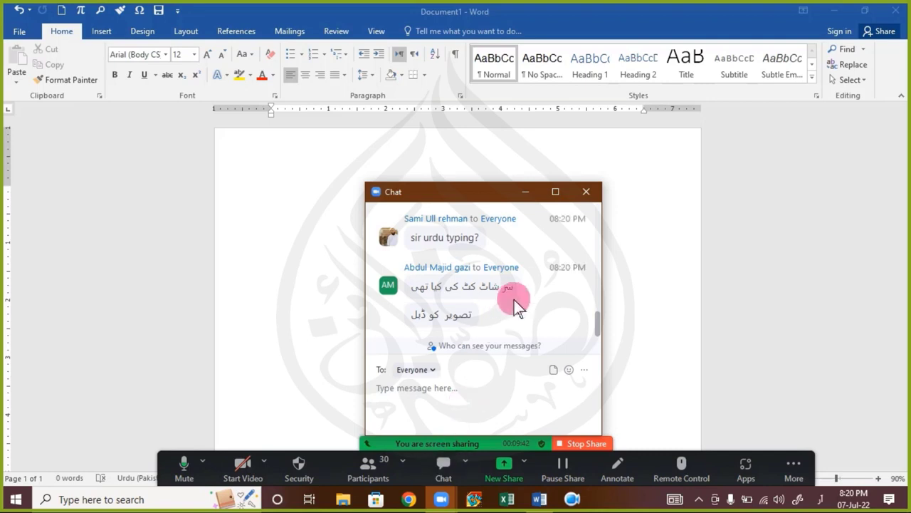
pyautogui.click(586, 192)
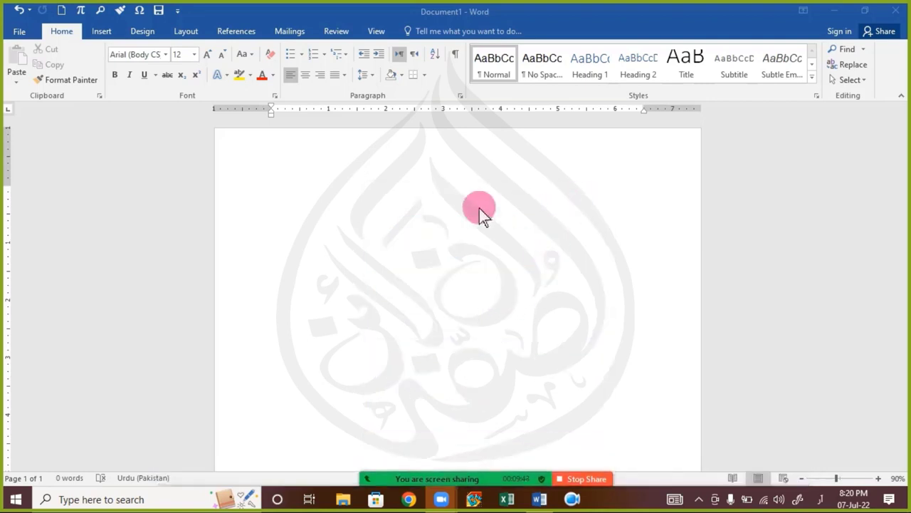
pyautogui.click(104, 37)
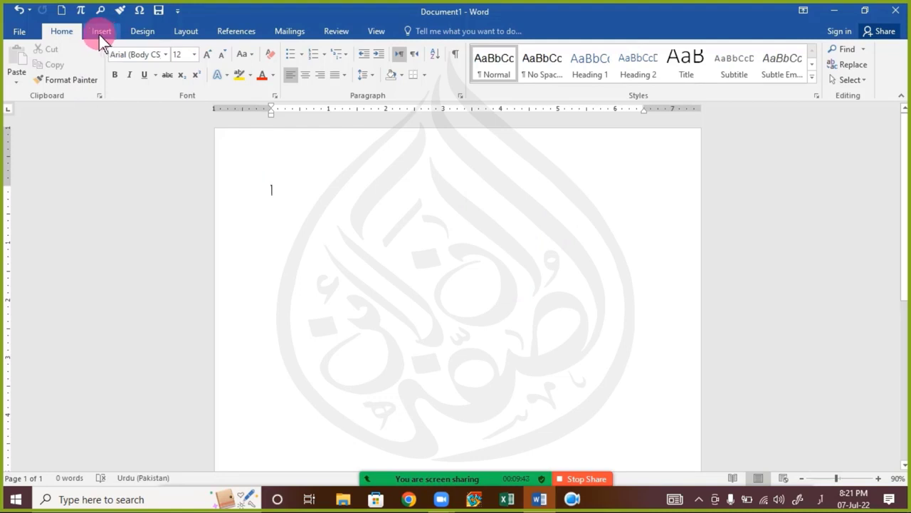
# Step: Insert 11.JPG from Saved Pictures and shrink it to about 1.34 × 1.79 inches
pyautogui.click(98, 34)
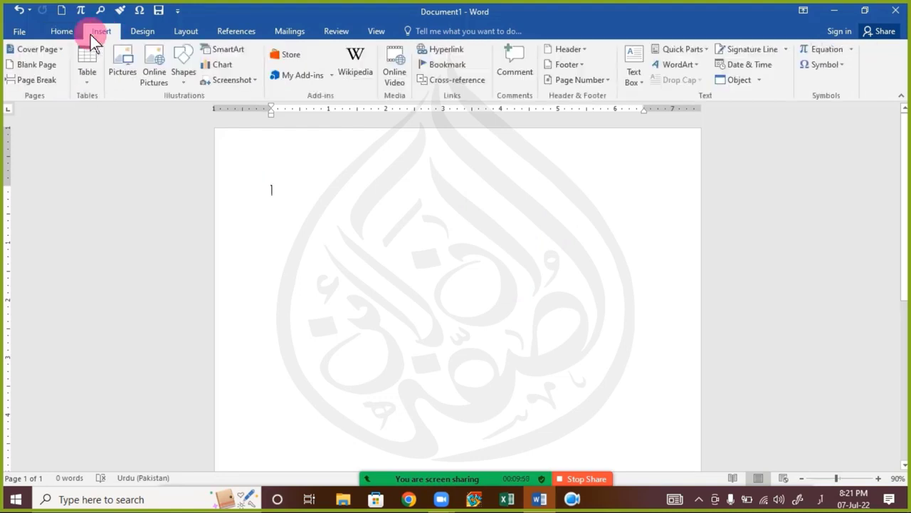
pyautogui.click(123, 84)
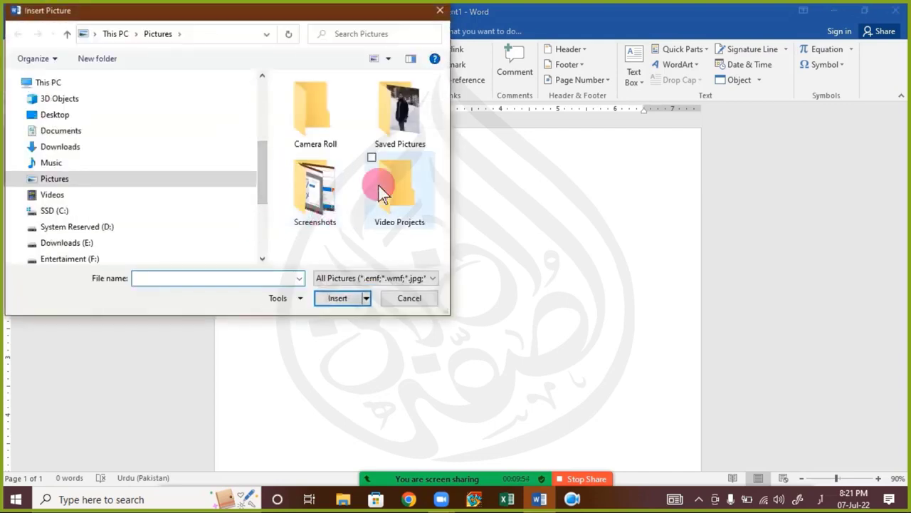
pyautogui.doubleClick(391, 132)
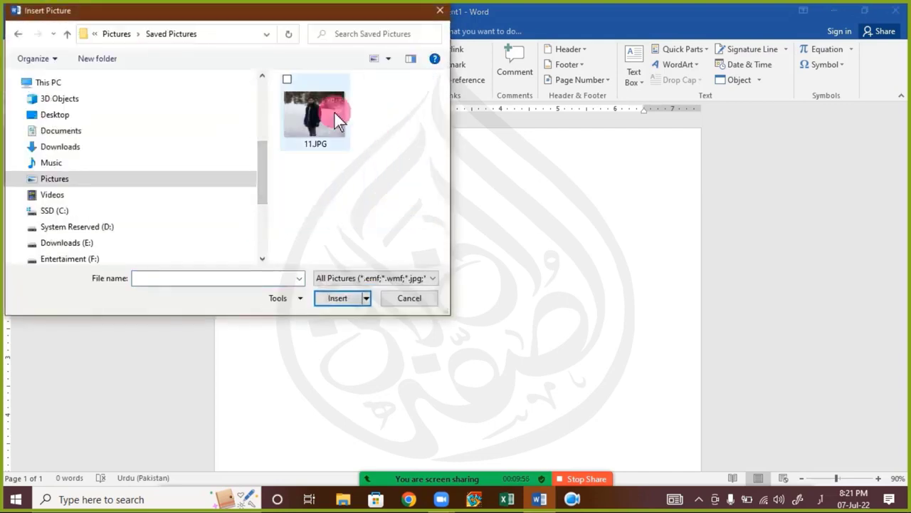
pyautogui.doubleClick(335, 114)
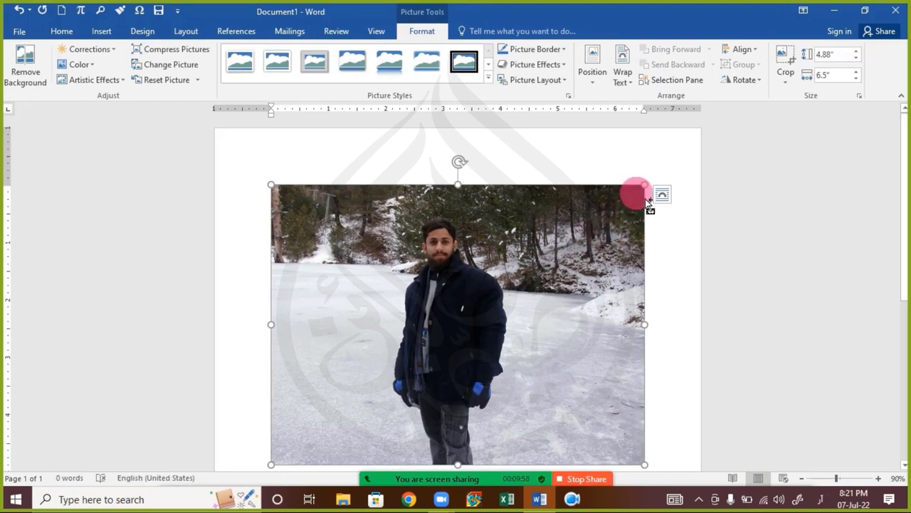
pyautogui.moveTo(648, 191)
pyautogui.mouseDown()
pyautogui.moveTo(499, 301)
pyautogui.moveTo(458, 277)
pyautogui.mouseUp()
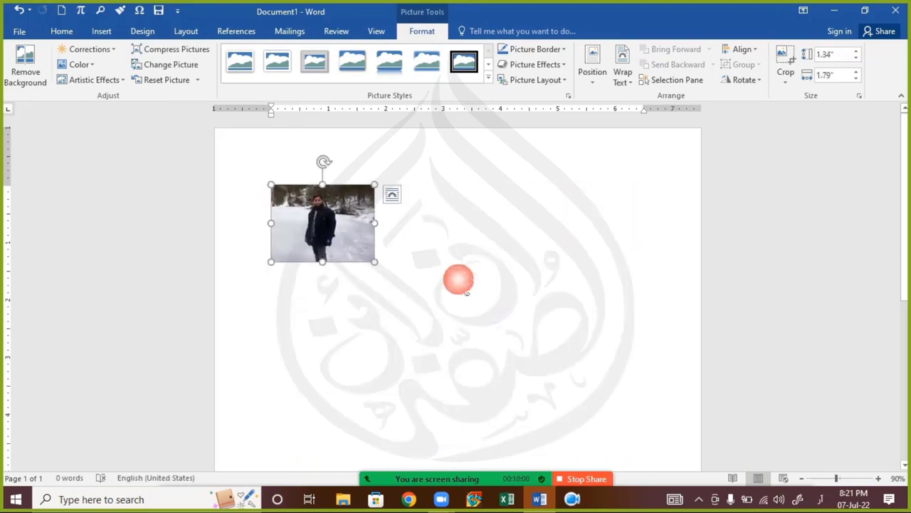
pyautogui.click(338, 237)
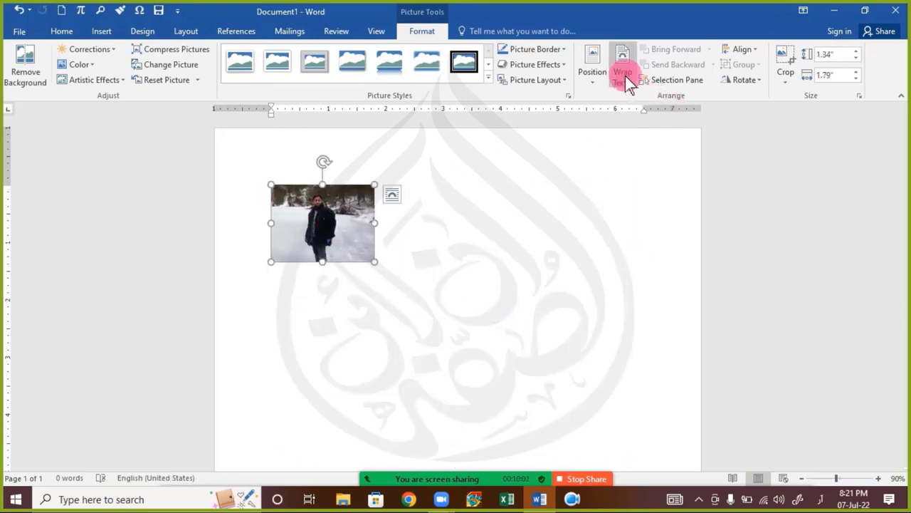
# Step: Set the photo to float freely on the page and Ctrl-drag a copy beside it
pyautogui.click(624, 77)
pyautogui.click(589, 131)
pyautogui.click(320, 229)
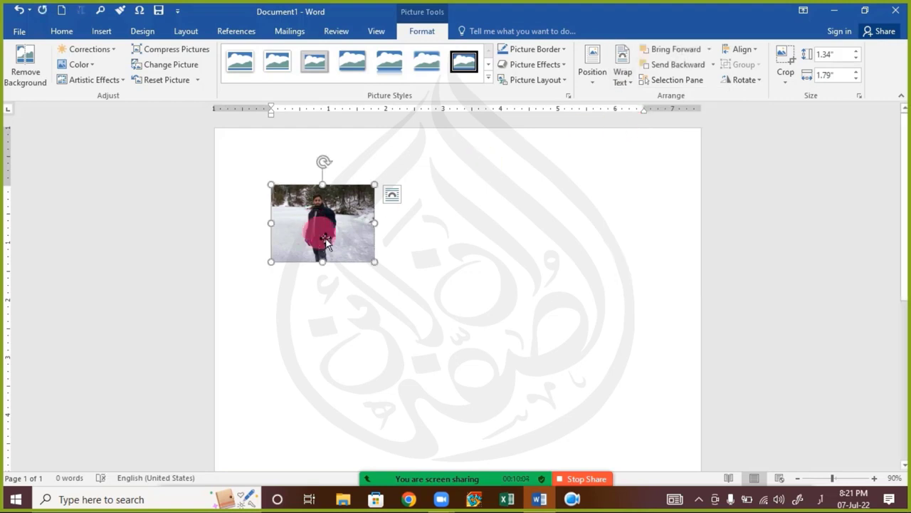
pyautogui.moveTo(340, 253); pyautogui.dragTo(337, 243)
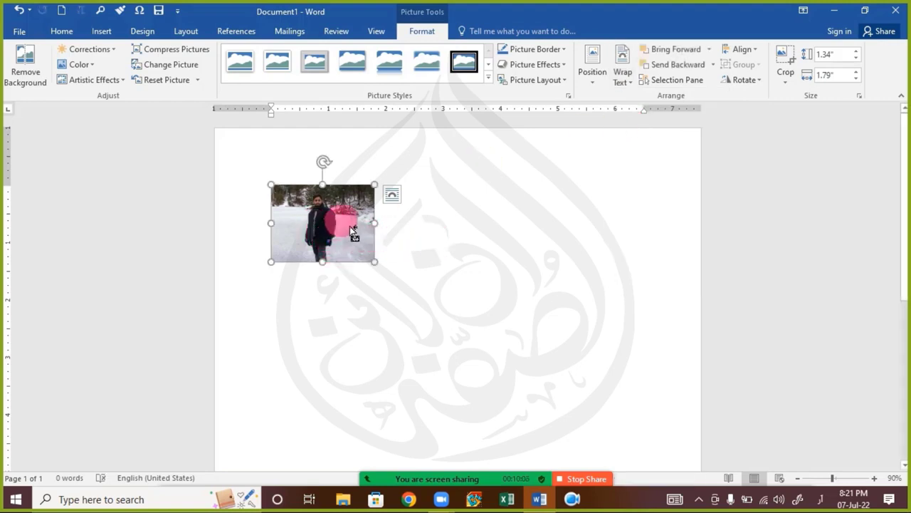
pyautogui.moveTo(351, 228); pyautogui.dragTo(436, 310)
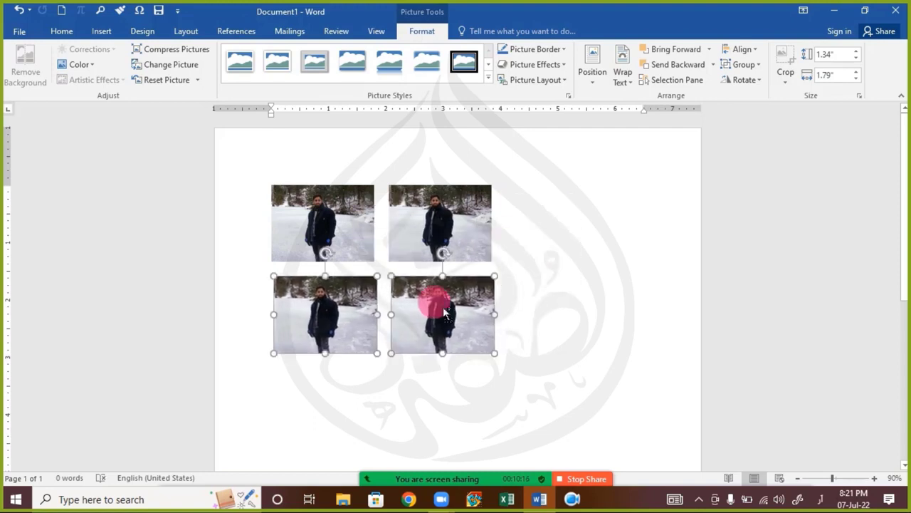
# Step: Duplicate the top row of photos into extra rows below
pyautogui.keyDown('ctrl'); pyautogui.click(356, 229); pyautogui.keyUp('ctrl')
pyautogui.keyDown('ctrl'); pyautogui.click(427, 232); pyautogui.keyUp('ctrl')
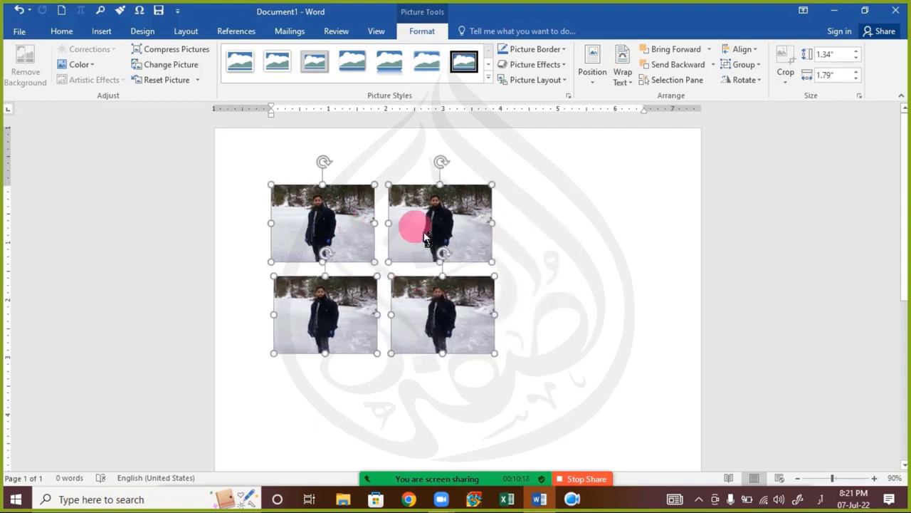
pyautogui.moveTo(426, 237); pyautogui.dragTo(417, 393)
pyautogui.click(474, 385)
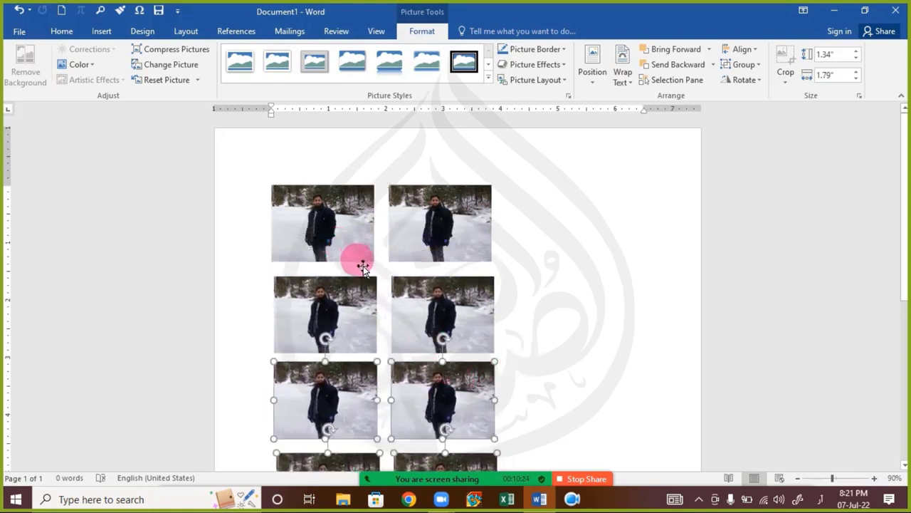
pyautogui.scroll(-2, 358, 265)
pyautogui.scroll(1, 356, 264)
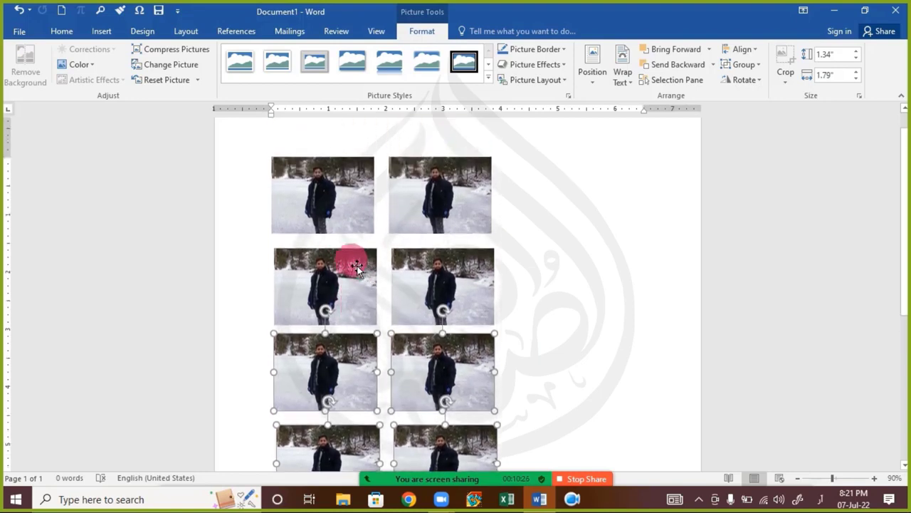
# Step: Delete the left column of photos and three extra copies, keeping a single photo
pyautogui.click(318, 182)
pyautogui.keyDown('ctrl'); pyautogui.click(335, 290); pyautogui.keyUp('ctrl')
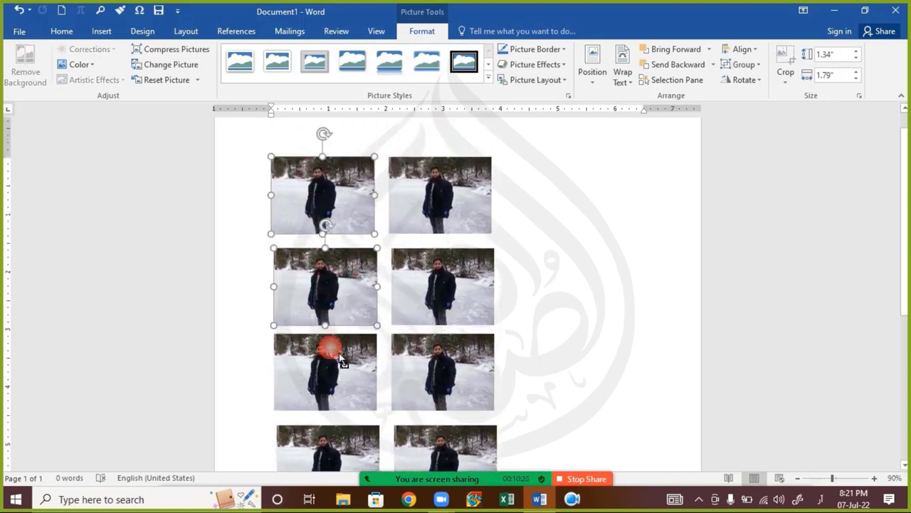
pyautogui.keyDown('ctrl'); pyautogui.click(337, 357); pyautogui.keyUp('ctrl')
pyautogui.keyDown('ctrl'); pyautogui.click(337, 445); pyautogui.keyUp('ctrl')
pyautogui.press('Delete')
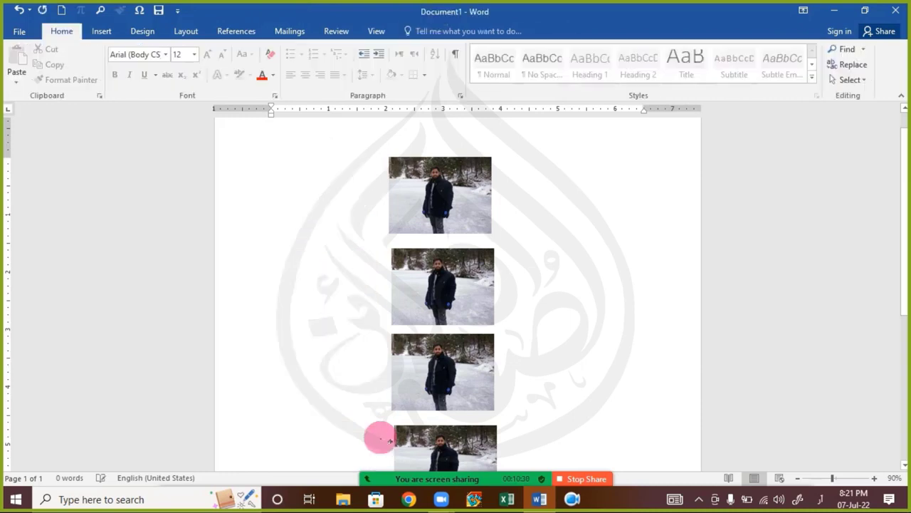
pyautogui.click(464, 284)
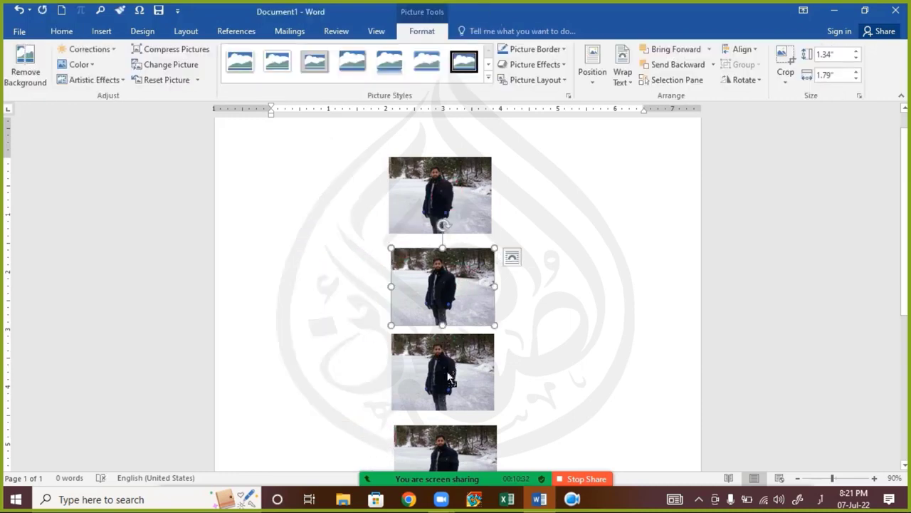
pyautogui.keyDown('ctrl'); pyautogui.click(440, 366); pyautogui.keyUp('ctrl')
pyautogui.keyDown('ctrl'); pyautogui.click(436, 445); pyautogui.keyUp('ctrl')
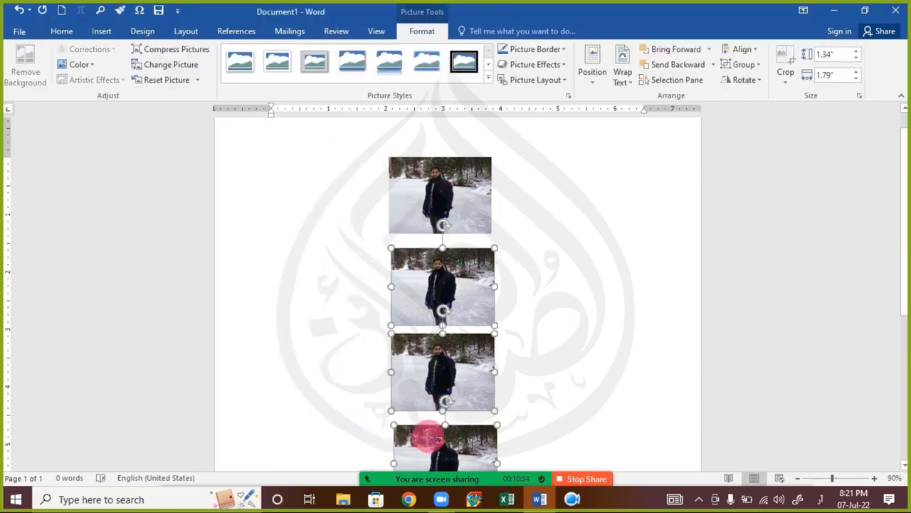
pyautogui.press('Delete')
# Step: Resize the remaining photo to 2.01 × 2.69 inches and place a copy directly to its right
pyautogui.click(489, 230)
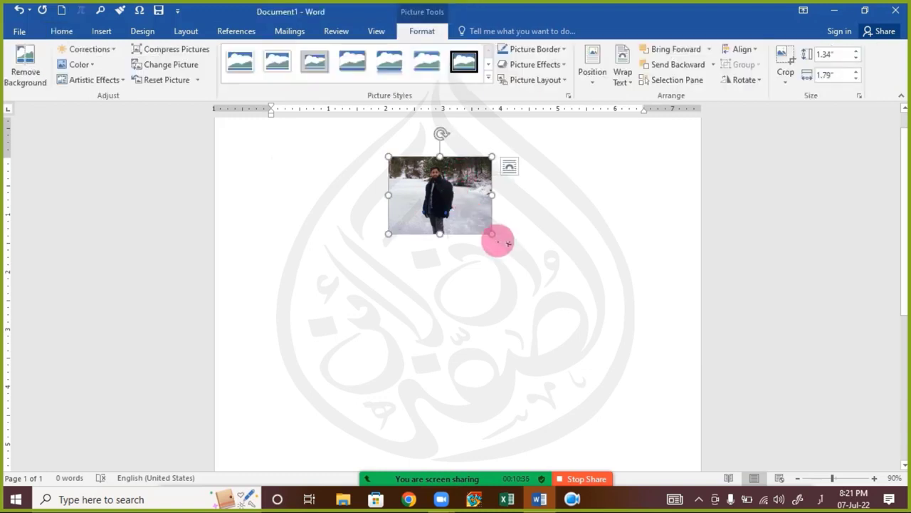
pyautogui.moveTo(502, 246); pyautogui.dragTo(531, 303)
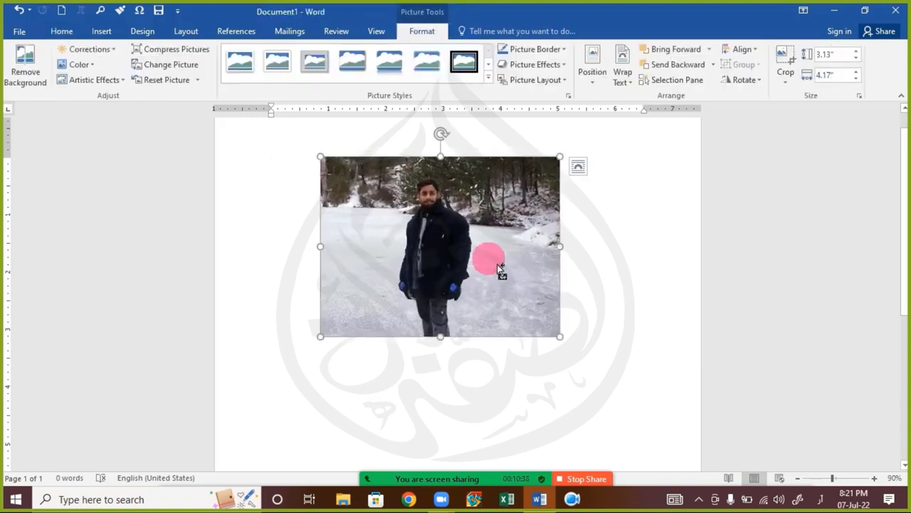
pyautogui.moveTo(562, 341); pyautogui.dragTo(518, 304)
pyautogui.moveTo(458, 242); pyautogui.dragTo(428, 243)
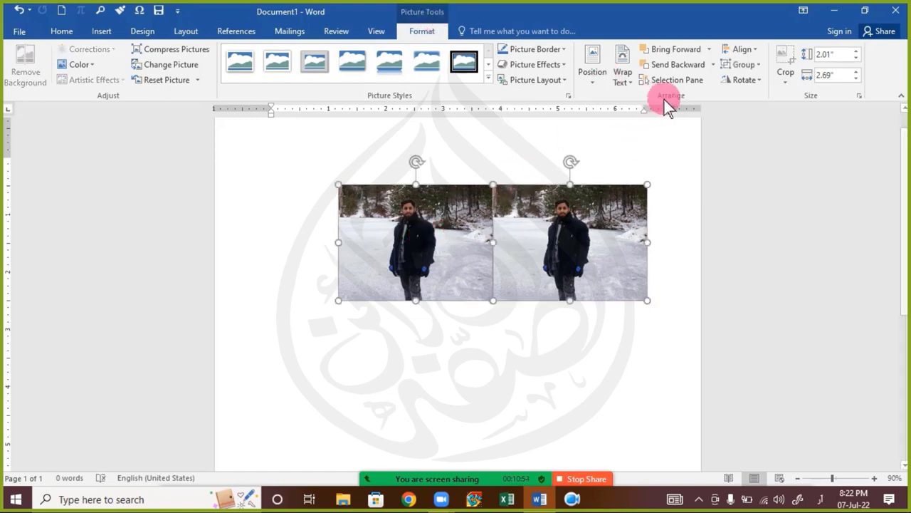
# Step: Flip the left snow photo horizontally so it mirrors the right copy
pyautogui.click(736, 81)
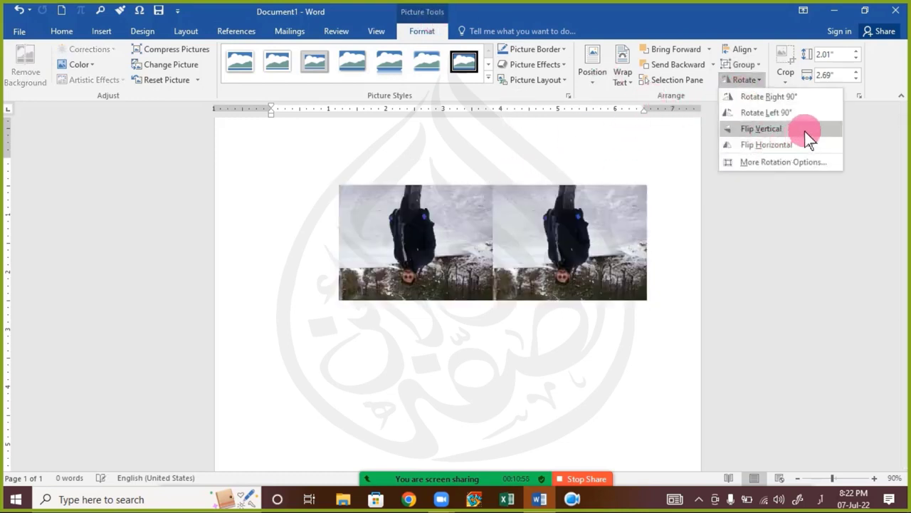
pyautogui.click(462, 345)
pyautogui.click(396, 256)
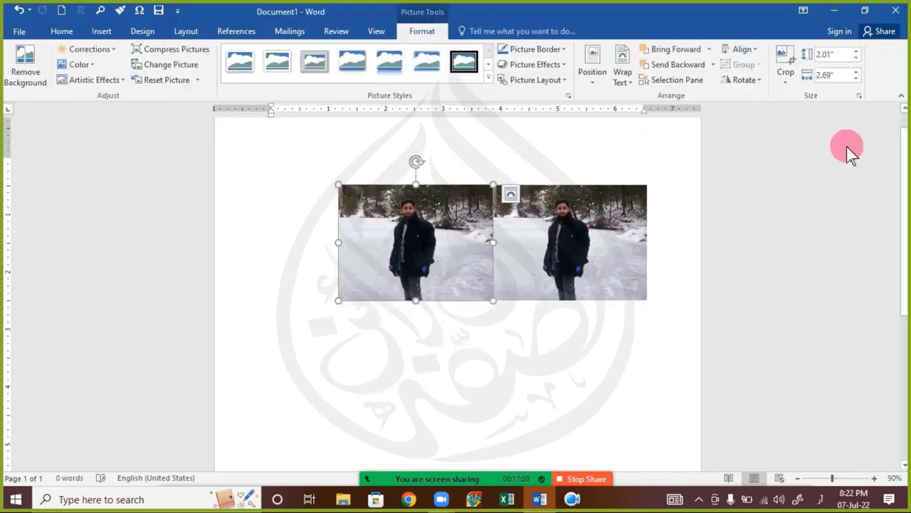
pyautogui.click(764, 79)
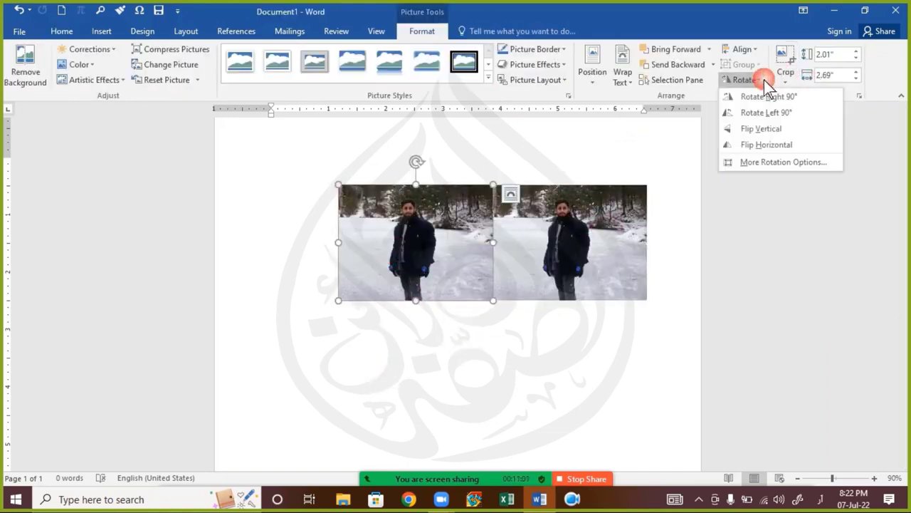
pyautogui.click(779, 142)
pyautogui.click(545, 324)
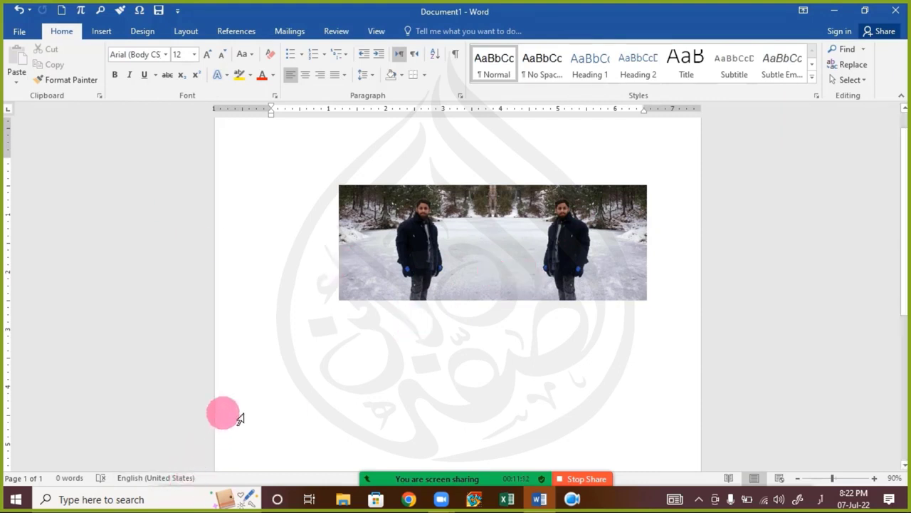
pyautogui.click(453, 278)
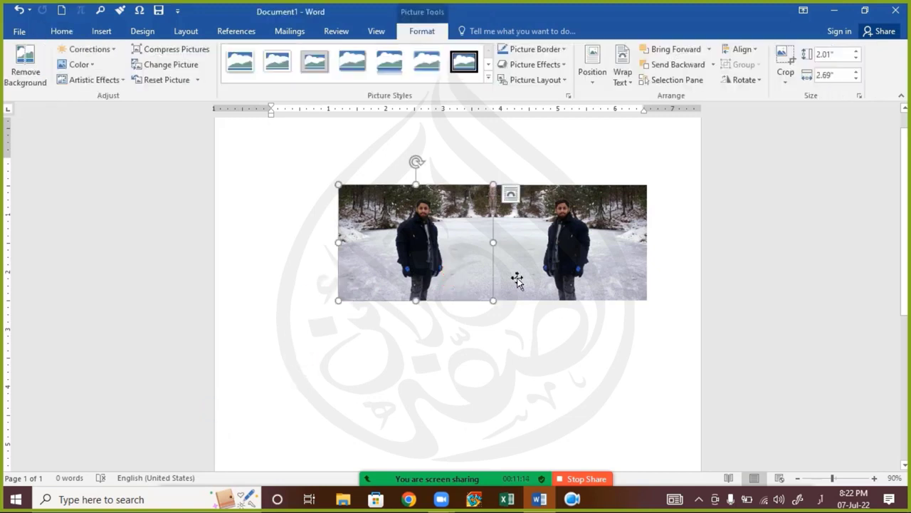
pyautogui.keyDown('ctrl'); pyautogui.click(559, 288); pyautogui.keyUp('ctrl')
pyautogui.moveTo(559, 289); pyautogui.dragTo(628, 341)
pyautogui.click(487, 347)
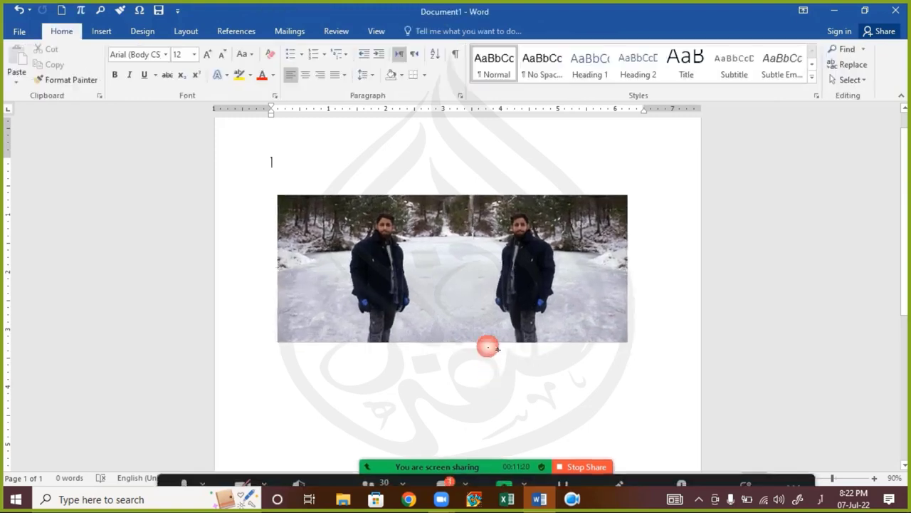
pyautogui.moveTo(513, 310); pyautogui.dragTo(565, 313)
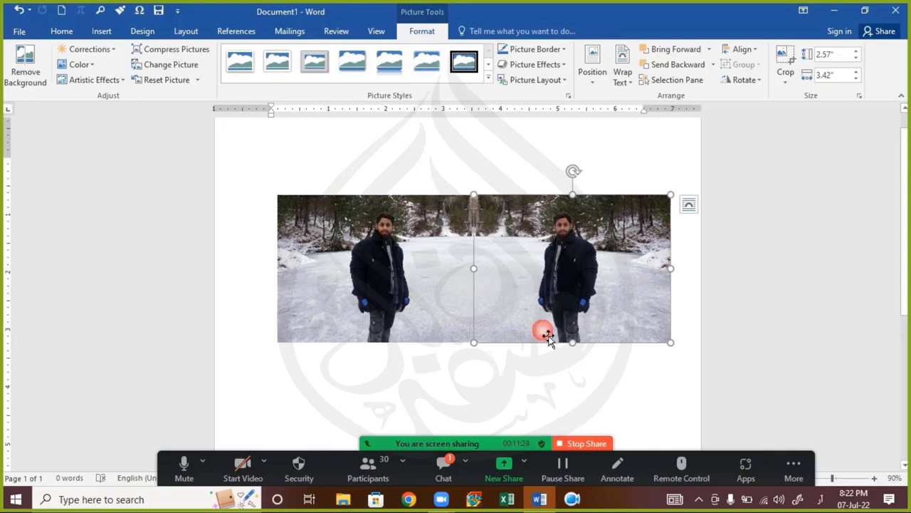
pyautogui.click(512, 377)
pyautogui.click(536, 328)
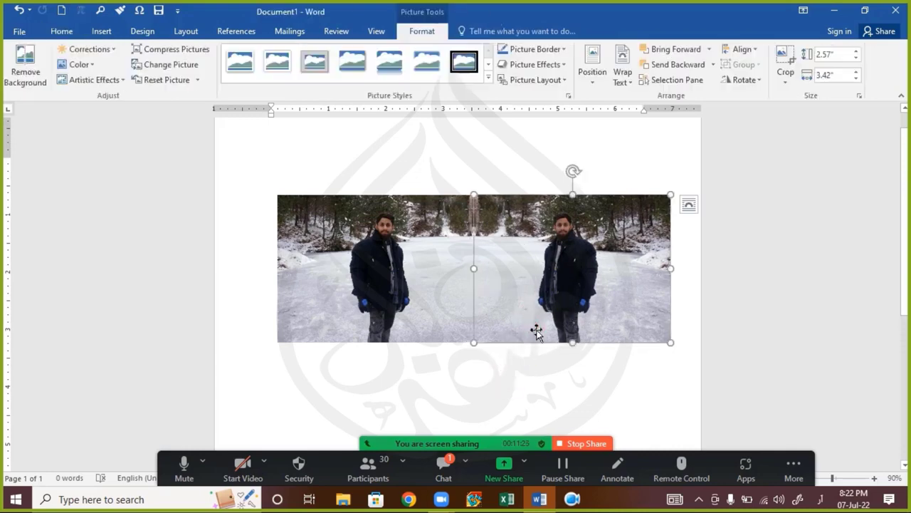
pyautogui.click(541, 403)
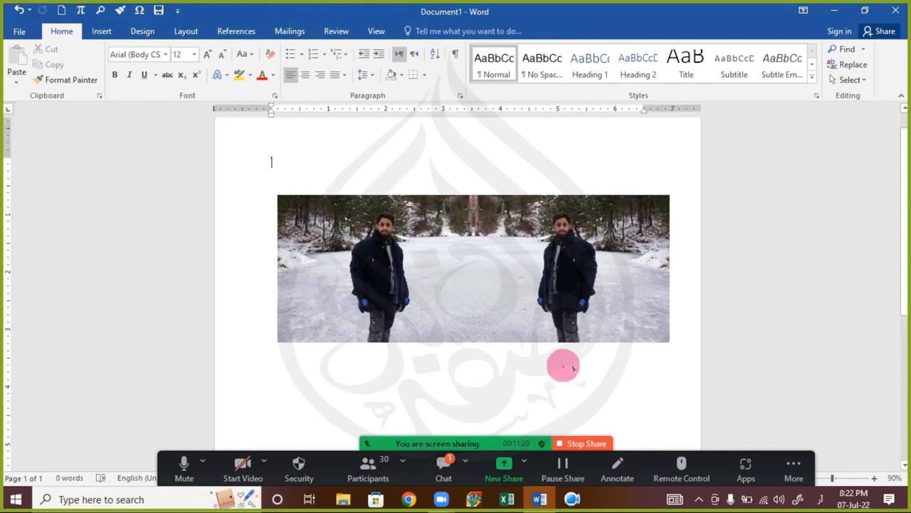
# Step: Open the Zoom meeting chat, read through participants' messages, and move the chat window up
pyautogui.click(442, 467)
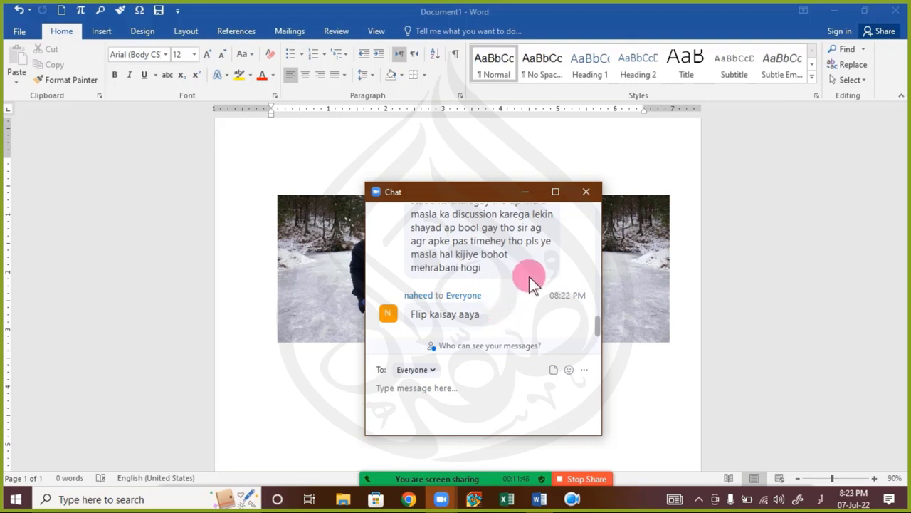
pyautogui.scroll(3, 530, 282)
pyautogui.scroll(-2, 543, 287)
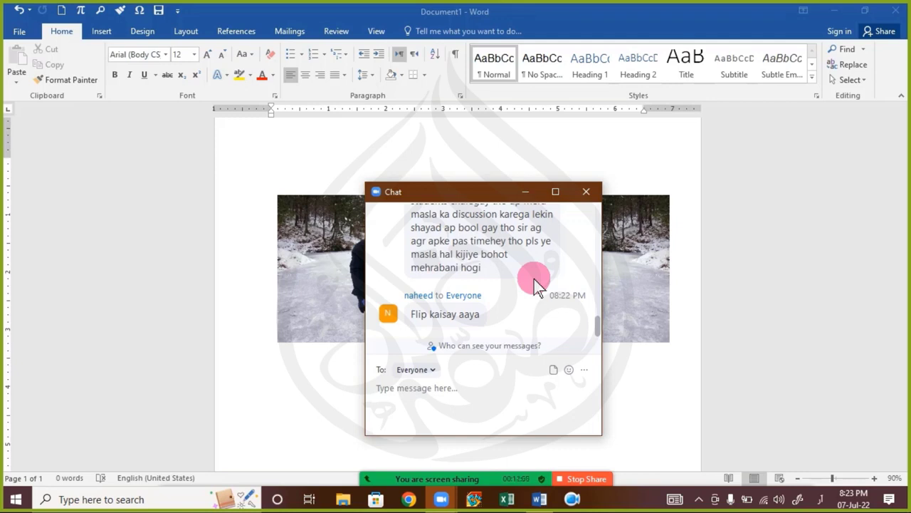
pyautogui.scroll(3, 537, 284)
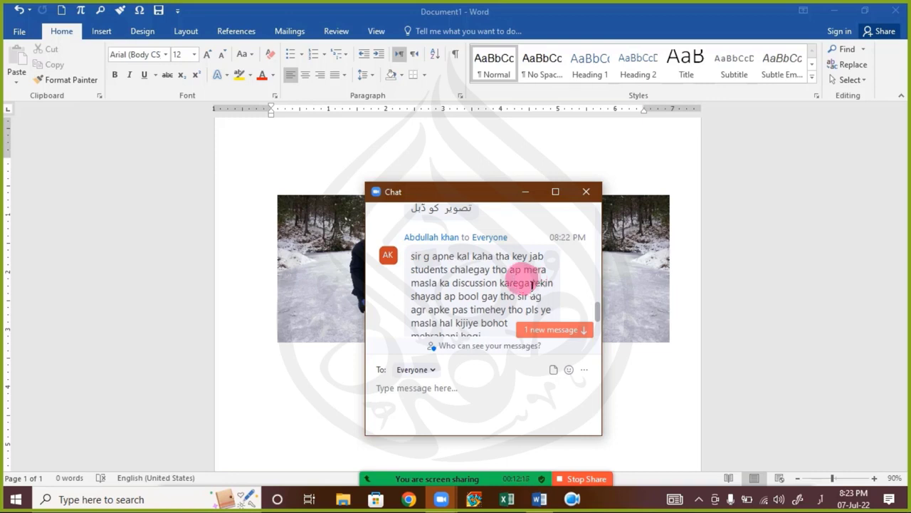
pyautogui.scroll(-3, 532, 284)
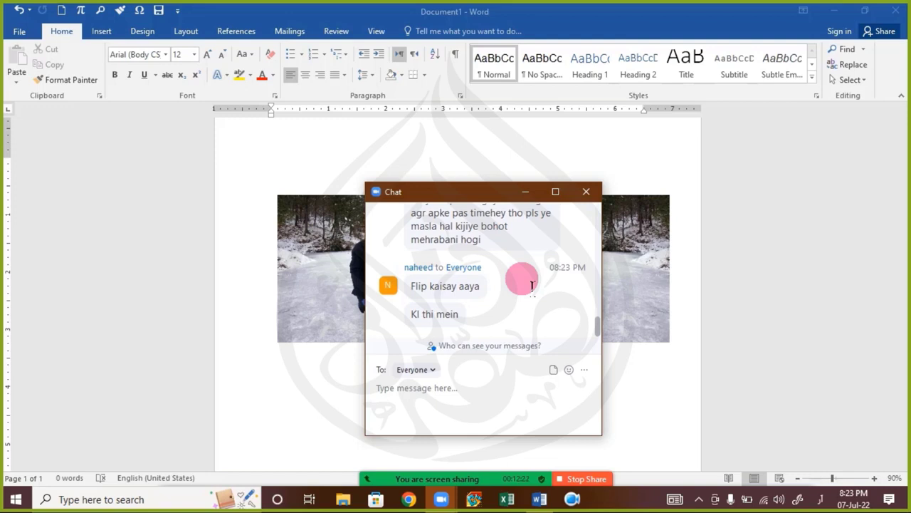
pyautogui.scroll(3, 532, 284)
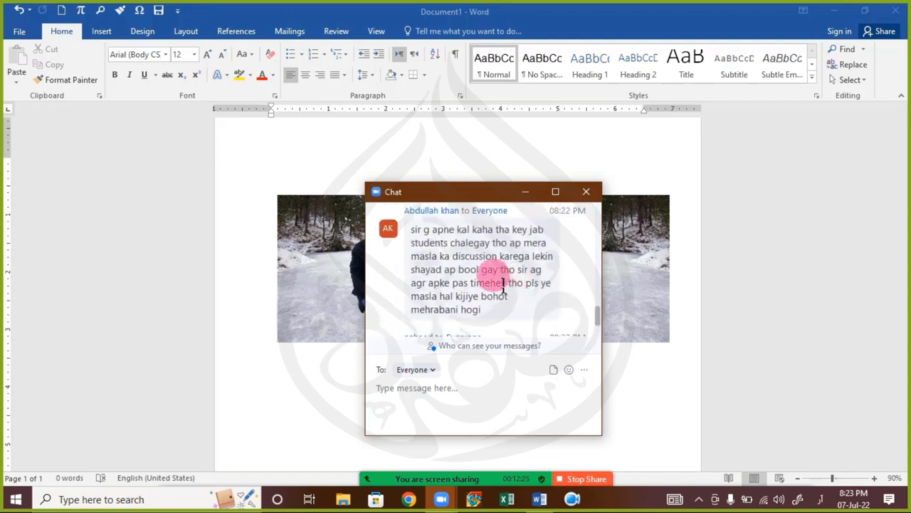
pyautogui.scroll(-3, 502, 285)
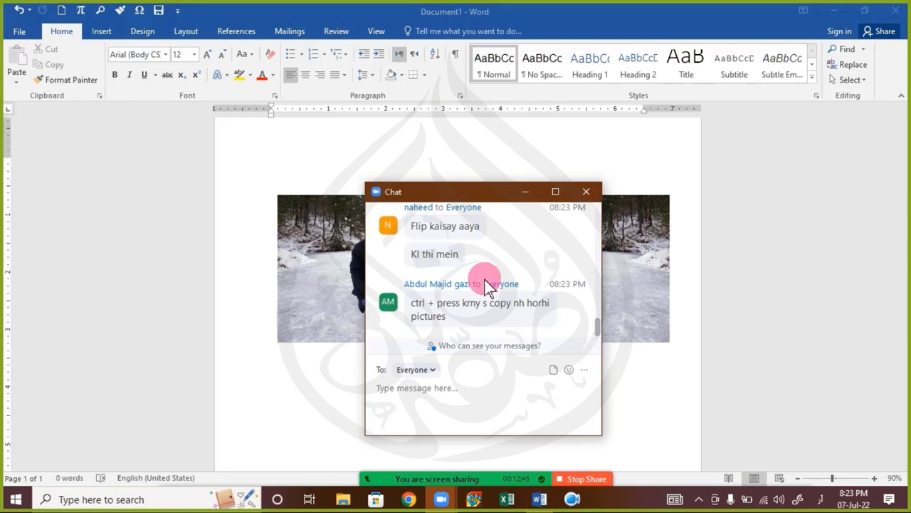
pyautogui.moveTo(458, 191); pyautogui.dragTo(476, 146)
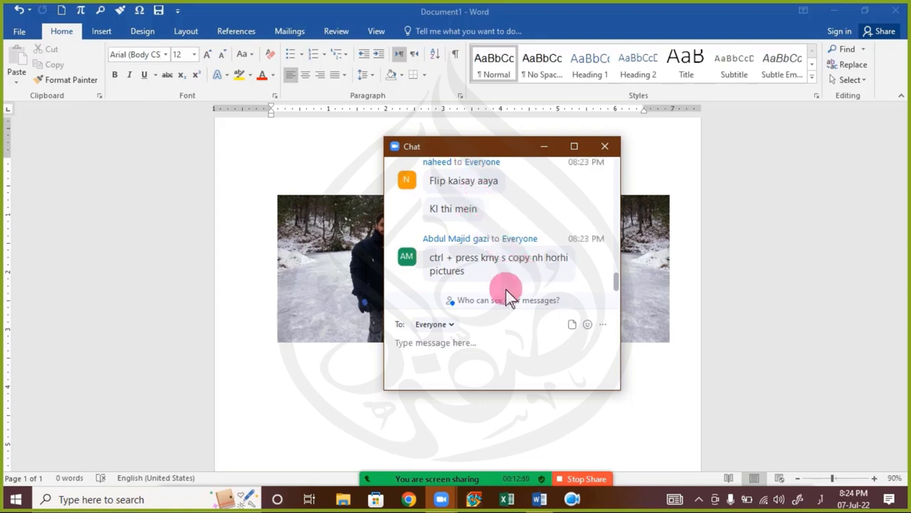
# Step: Close the meeting chat and select the left snow photo
pyautogui.click(602, 147)
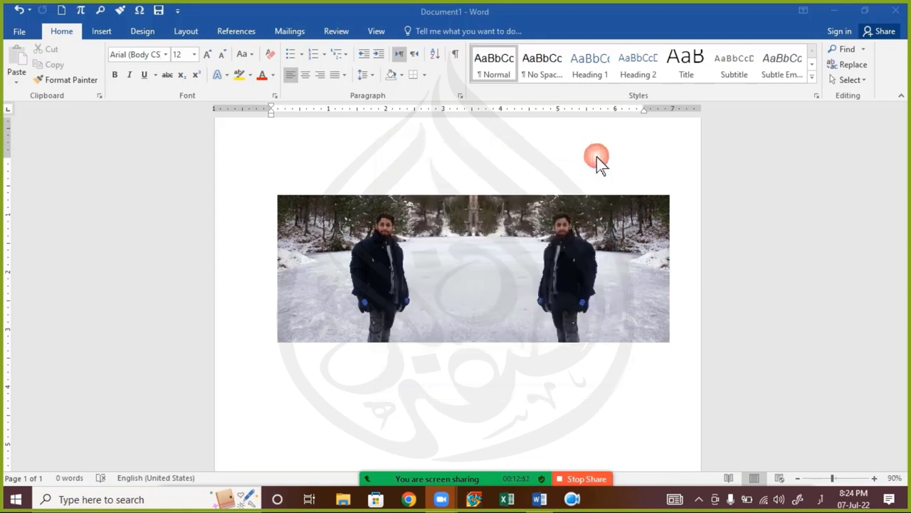
pyautogui.click(402, 265)
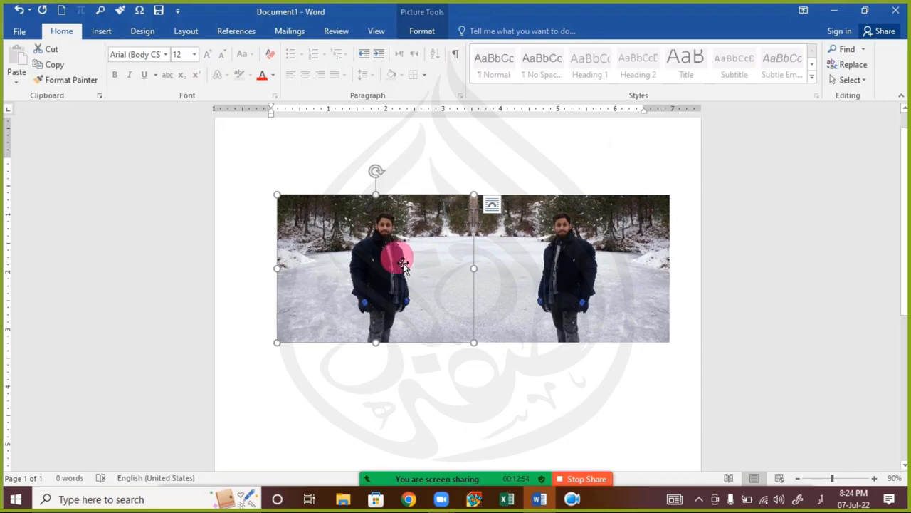
pyautogui.scroll(-2, 423, 276)
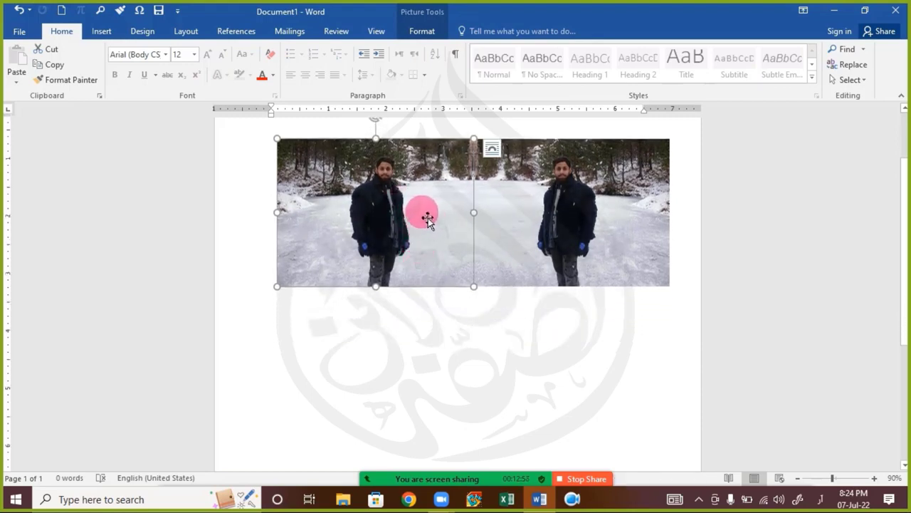
pyautogui.press('ctrl')
pyautogui.press('ctrl')
pyautogui.press('ctrl')
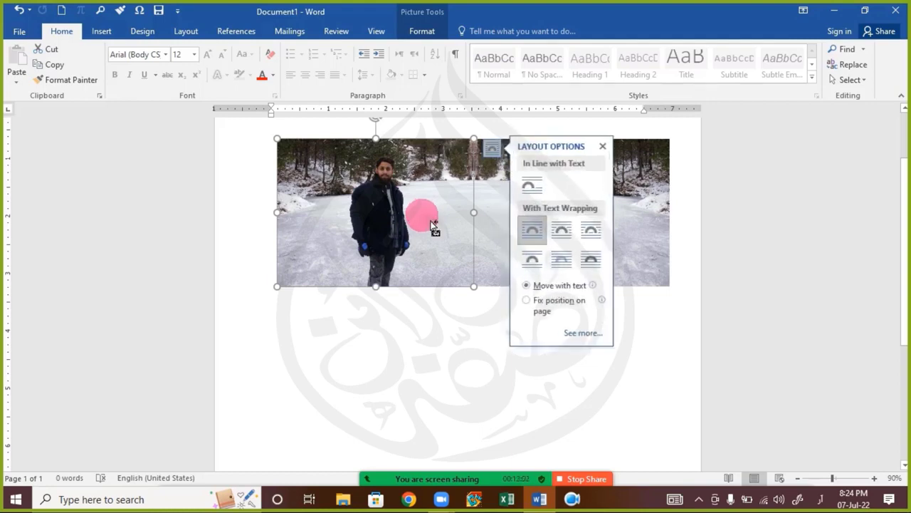
pyautogui.click(378, 311)
# Step: Ctrl-drag a copy of the left photo below it and nudge it into place
pyautogui.moveTo(404, 244); pyautogui.dragTo(433, 361)
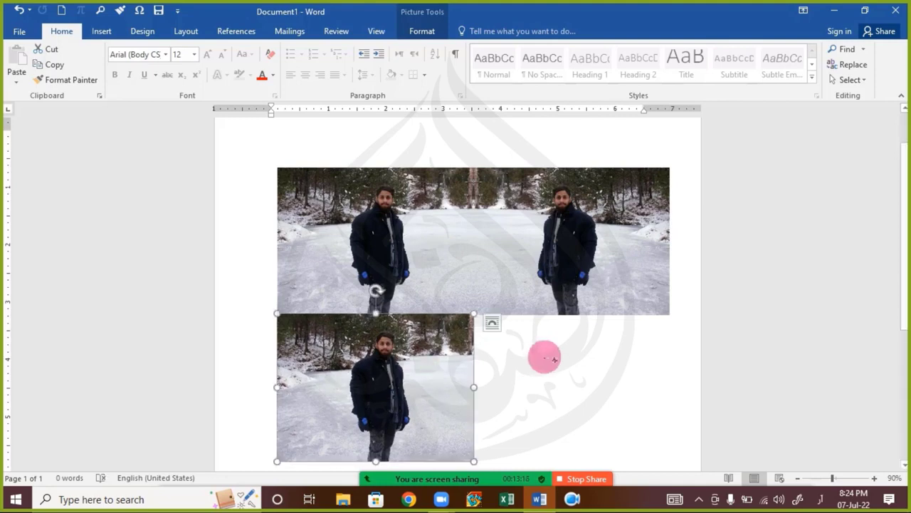
pyautogui.press('Down')
pyautogui.press('Down')
pyautogui.press('Down')
pyautogui.press('Down')
pyautogui.press('Down')
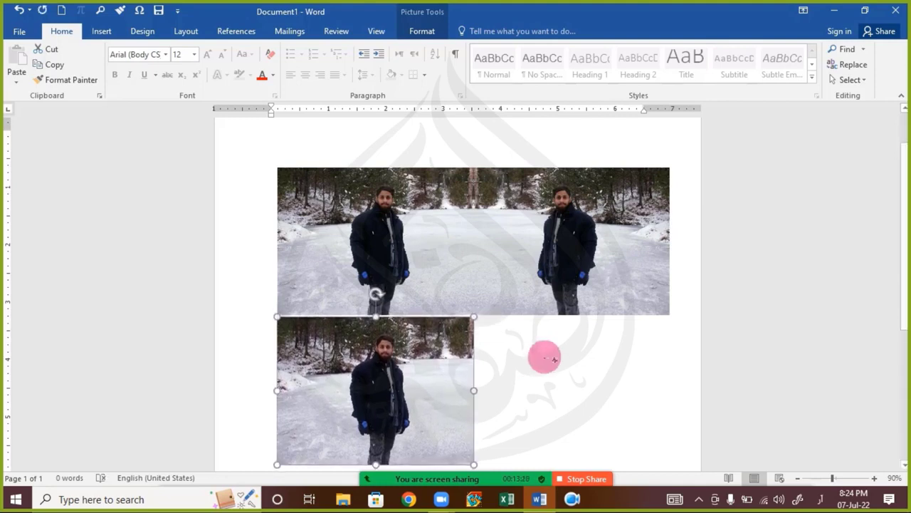
pyautogui.press('Up')
pyautogui.press('Up')
pyautogui.click(527, 358)
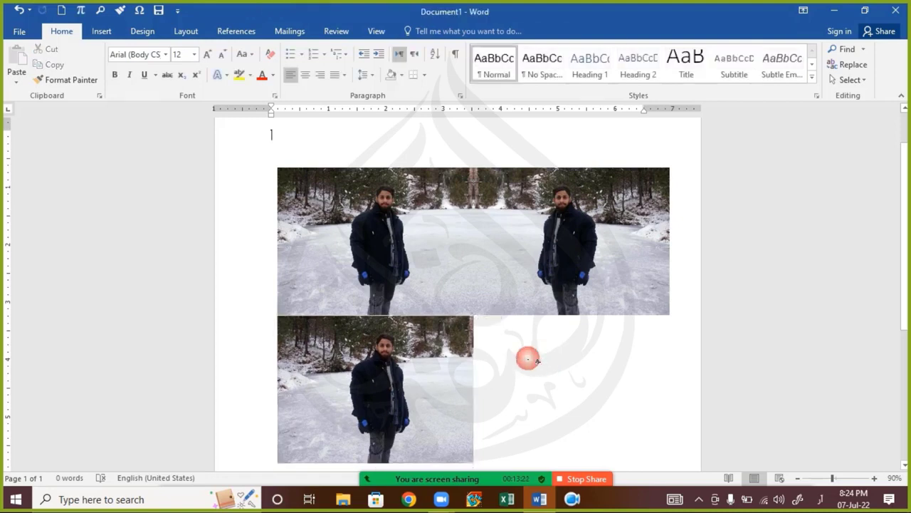
pyautogui.click(435, 366)
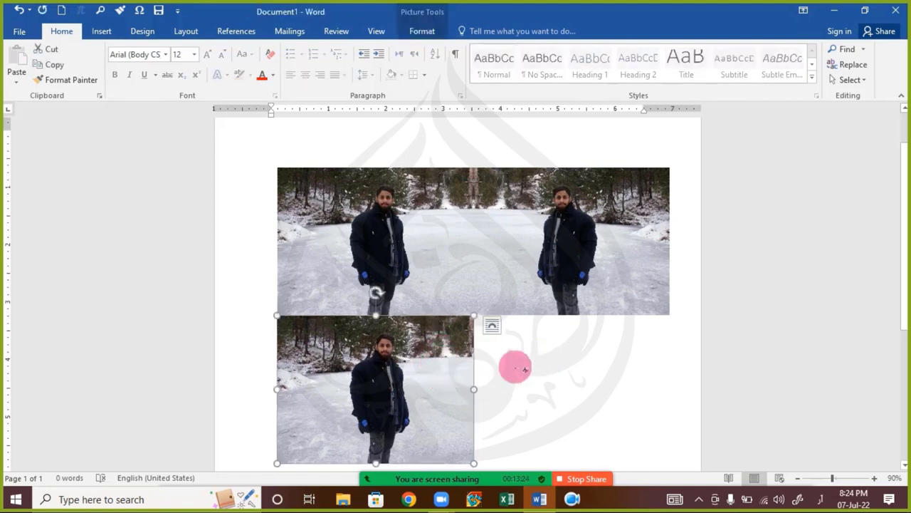
pyautogui.click(525, 369)
pyautogui.click(459, 239)
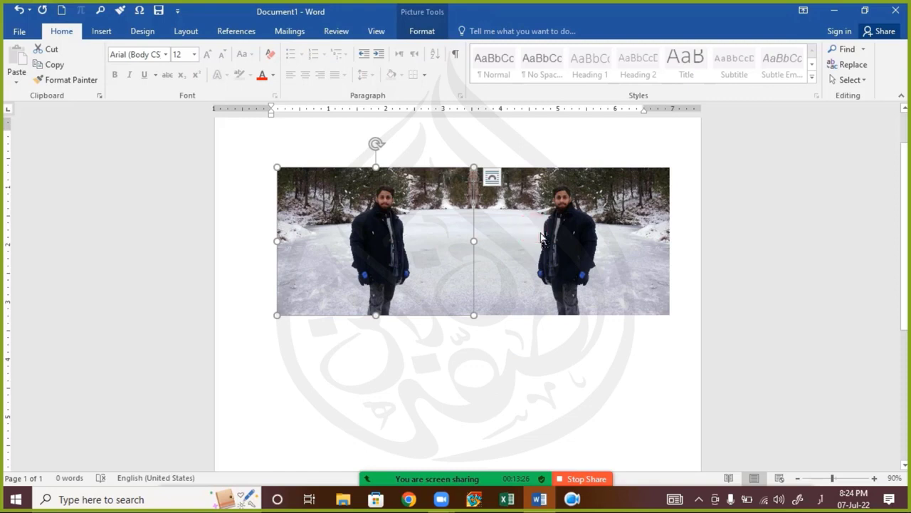
# Step: Place the copies as a second row below and flip them vertically
pyautogui.moveTo(537, 241); pyautogui.dragTo(525, 373)
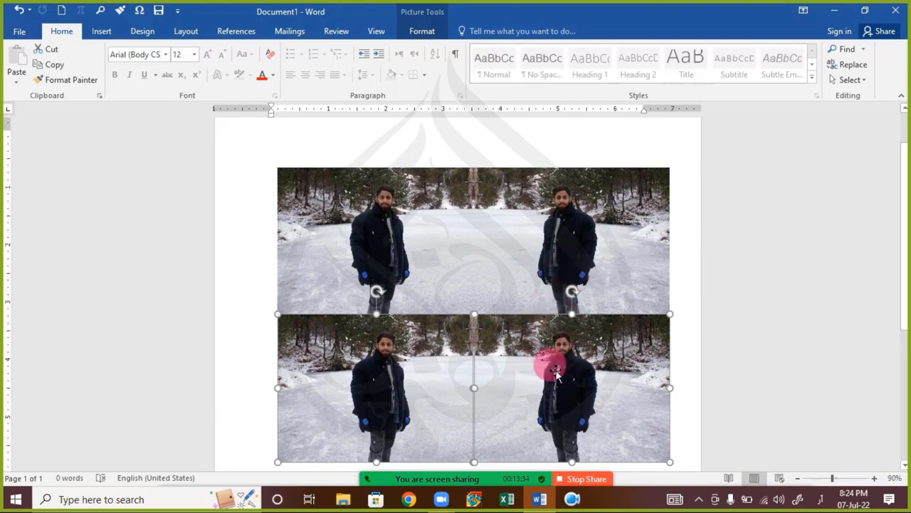
pyautogui.click(432, 30)
pyautogui.click(736, 81)
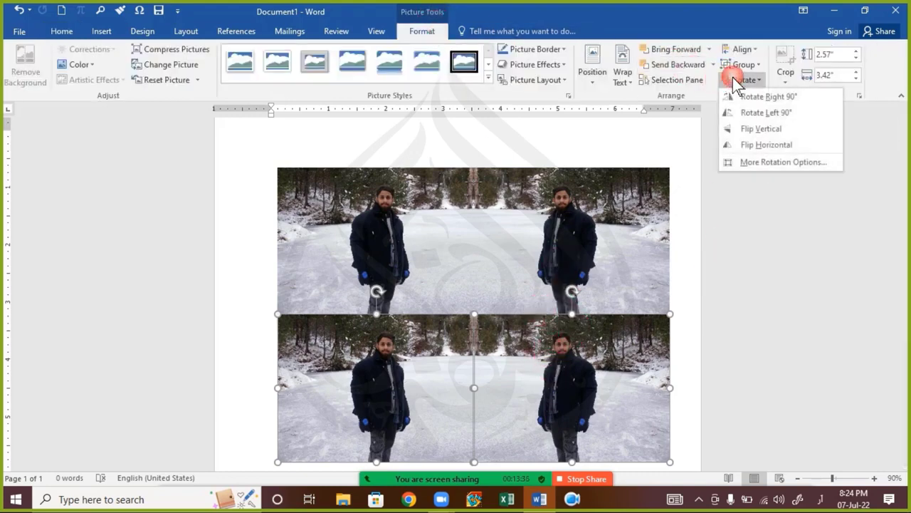
pyautogui.click(776, 129)
pyautogui.click(741, 250)
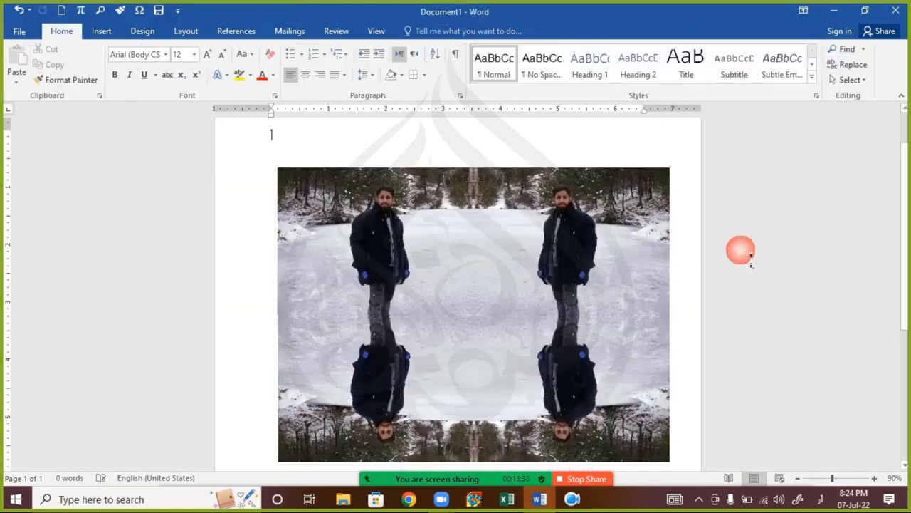
# Step: Delete the two vertically flipped lower photos
pyautogui.scroll(-1, 751, 295)
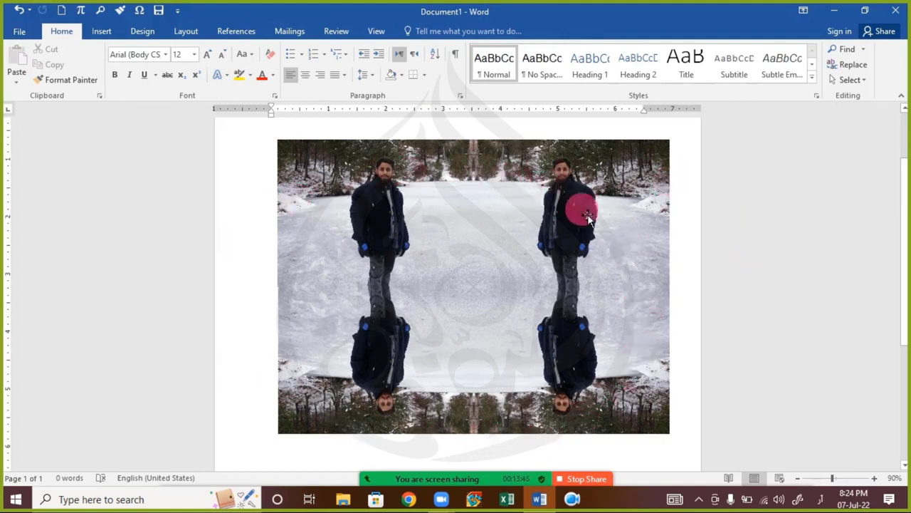
pyautogui.click(582, 374)
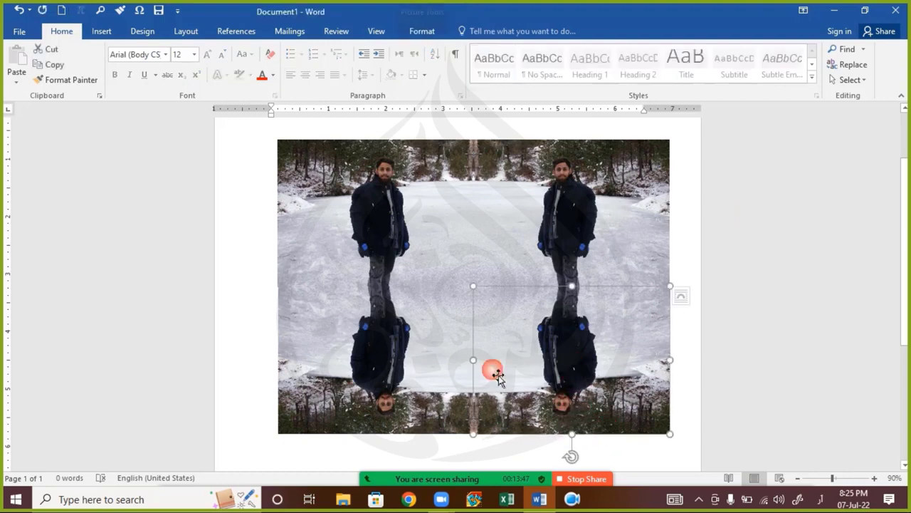
pyautogui.keyDown('ctrl'); pyautogui.click(365, 377); pyautogui.keyUp('ctrl')
pyautogui.press('Delete')
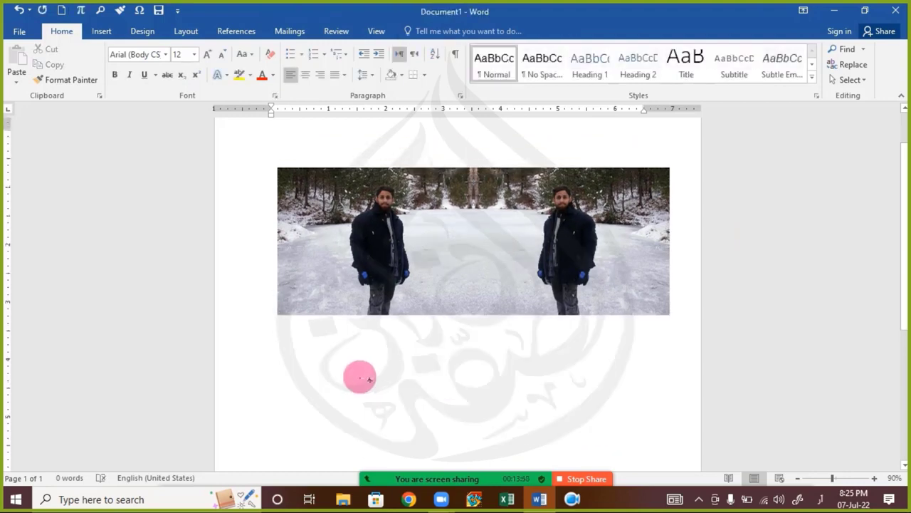
# Step: Delete the upper-left snow photo so only the right photo remains, and select it
pyautogui.click(365, 264)
pyautogui.press('Delete')
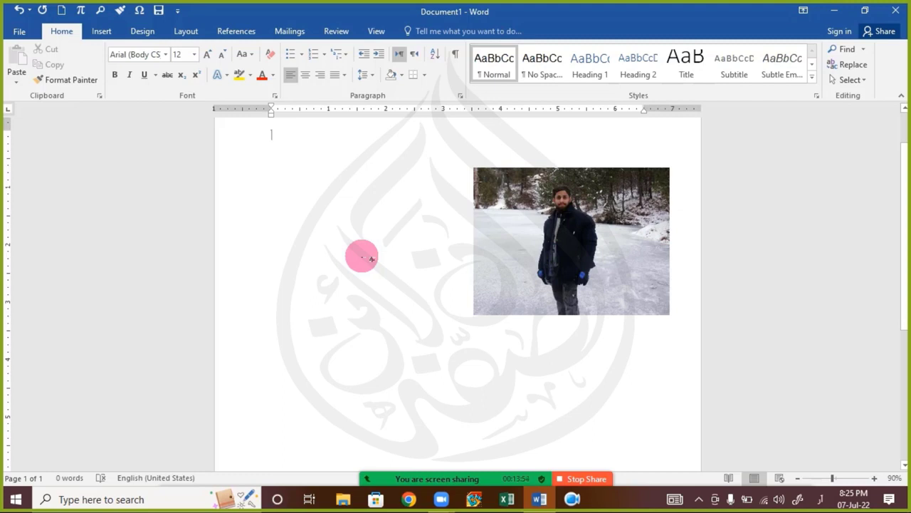
pyautogui.click(611, 258)
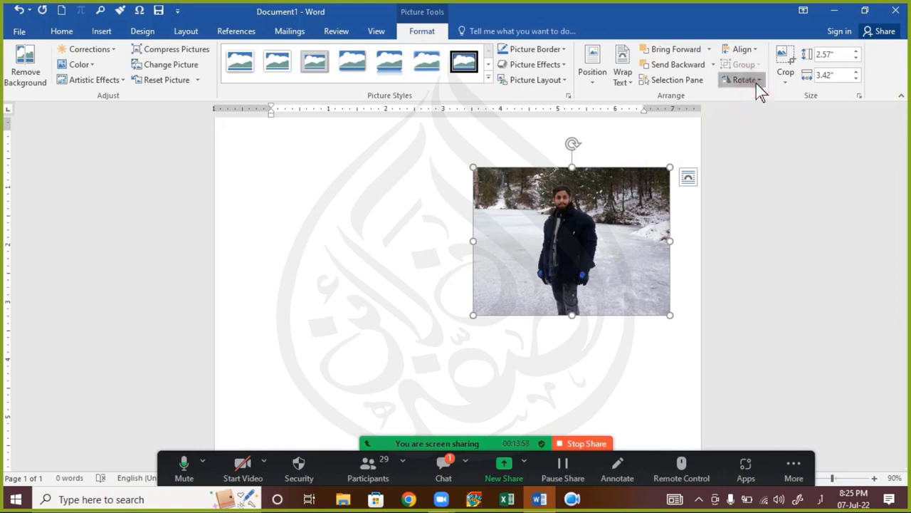
# Step: Check the right photo's Rotate options without applying a flip, then open the Zoom meeting chat
pyautogui.click(755, 81)
pyautogui.click(786, 131)
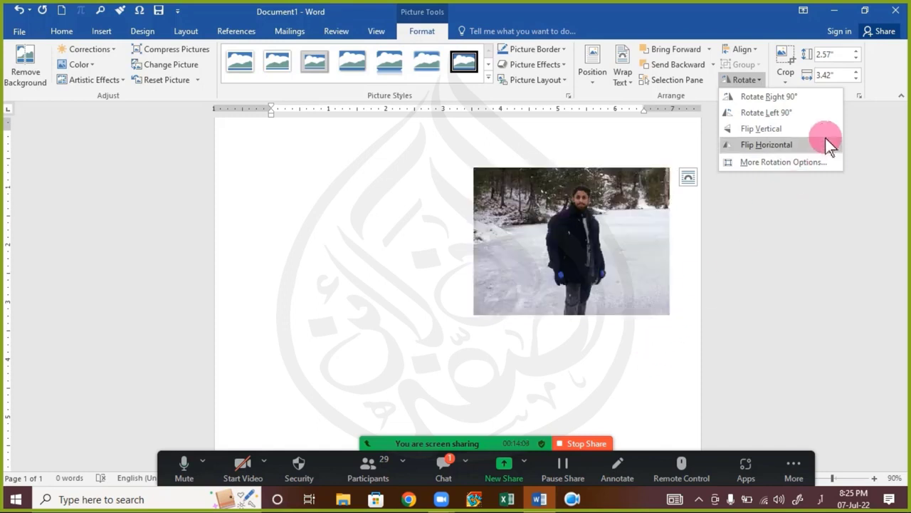
pyautogui.click(395, 349)
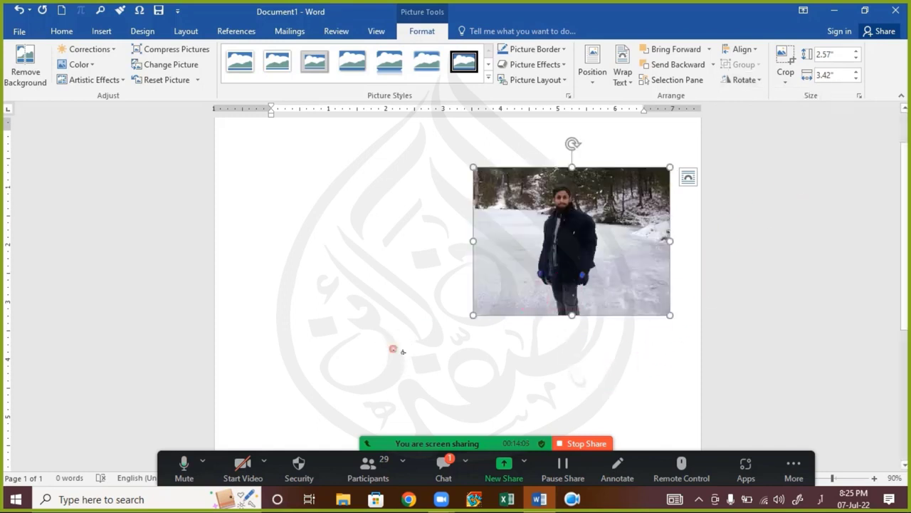
pyautogui.click(453, 474)
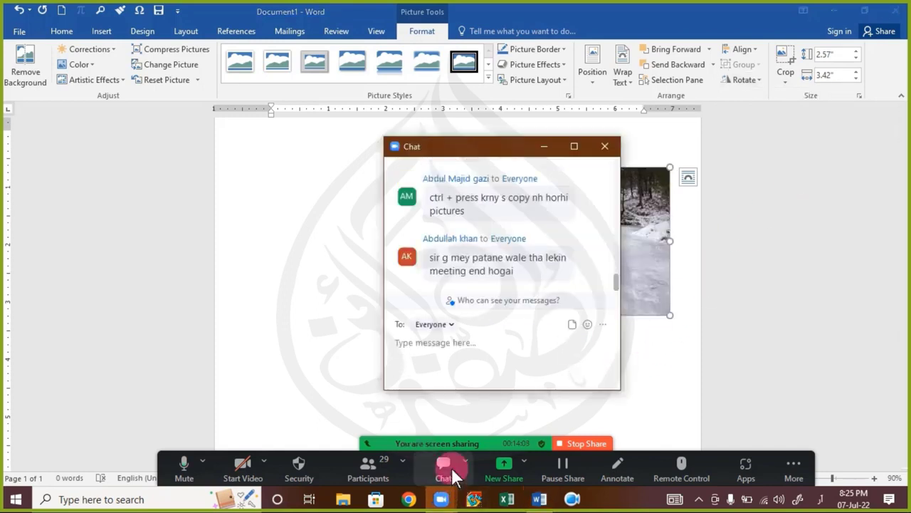
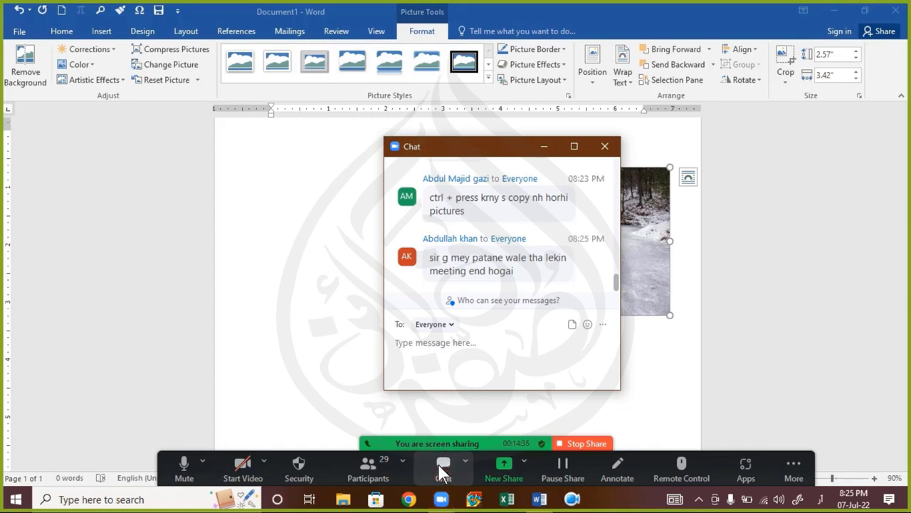
# Step: Close the Zoom chat and the clock flyout, then delete the selected snow photo
pyautogui.click(605, 150)
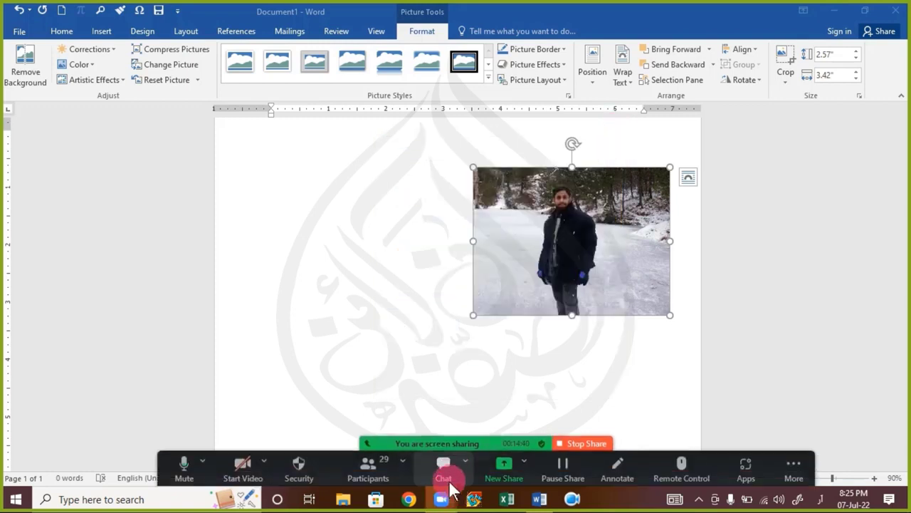
pyautogui.click(847, 497)
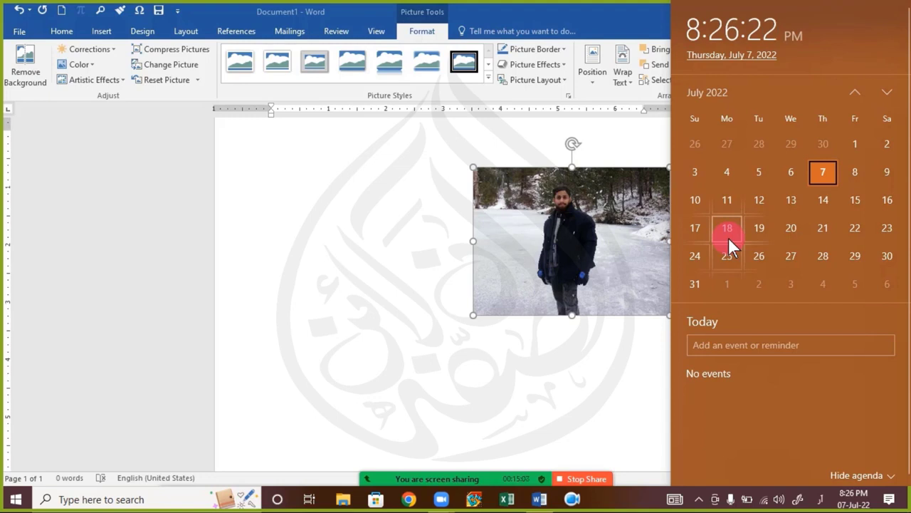
pyautogui.click(534, 240)
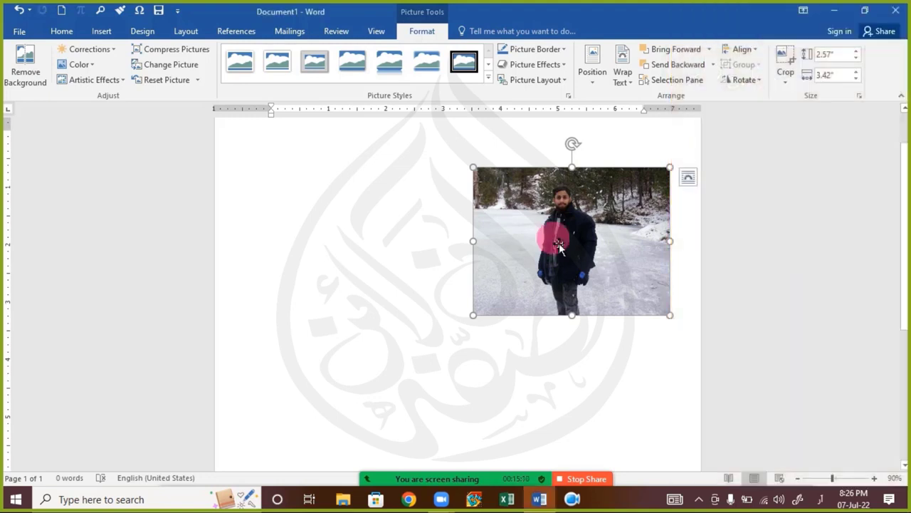
pyautogui.press('Delete')
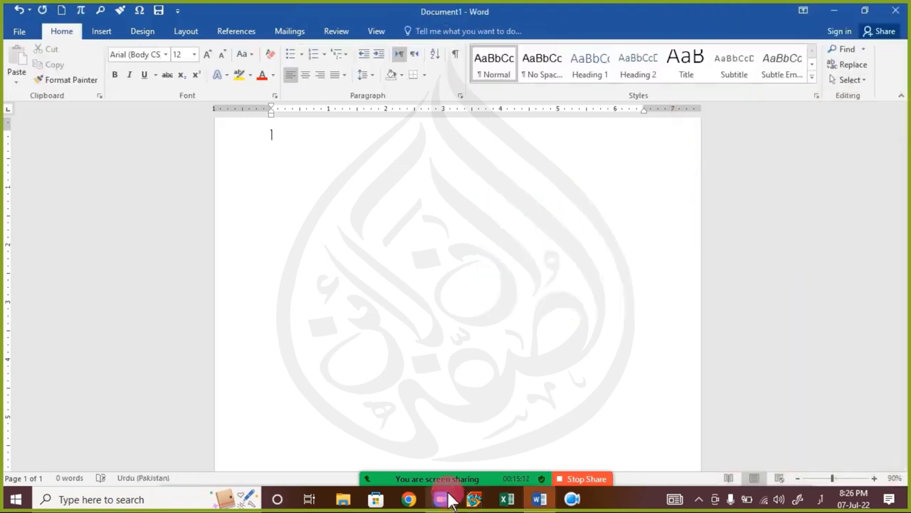
pyautogui.moveTo(450, 486)
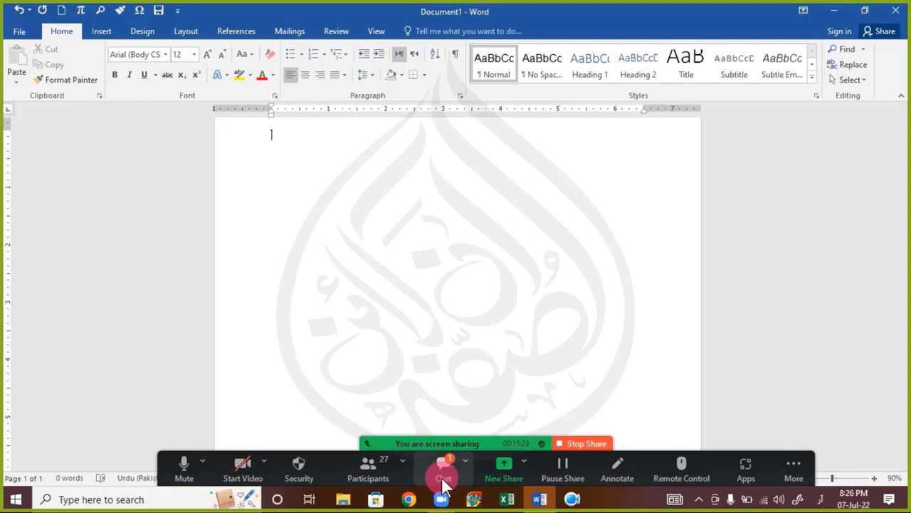
pyautogui.click(443, 479)
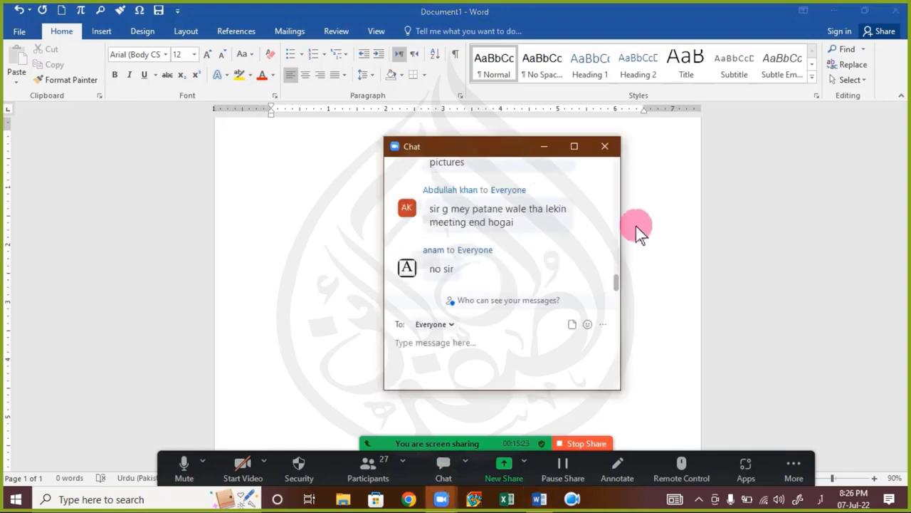
pyautogui.click(606, 147)
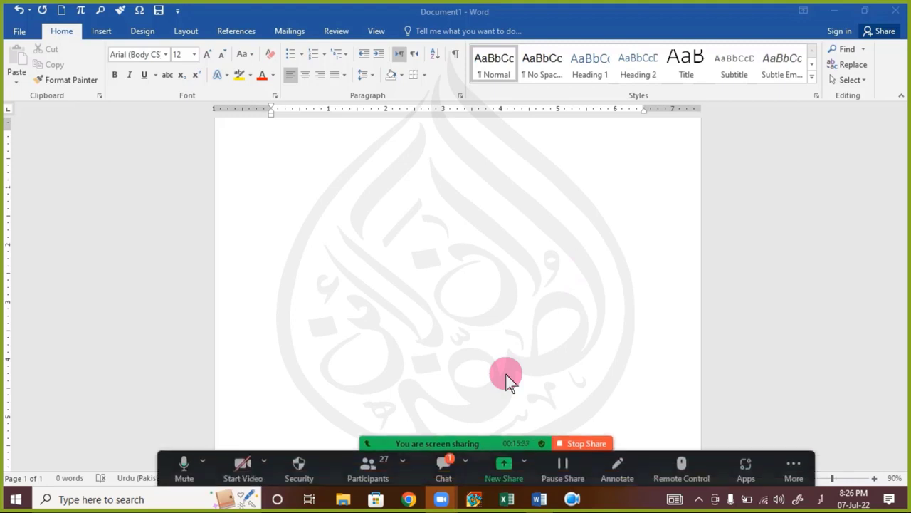
pyautogui.click(604, 297)
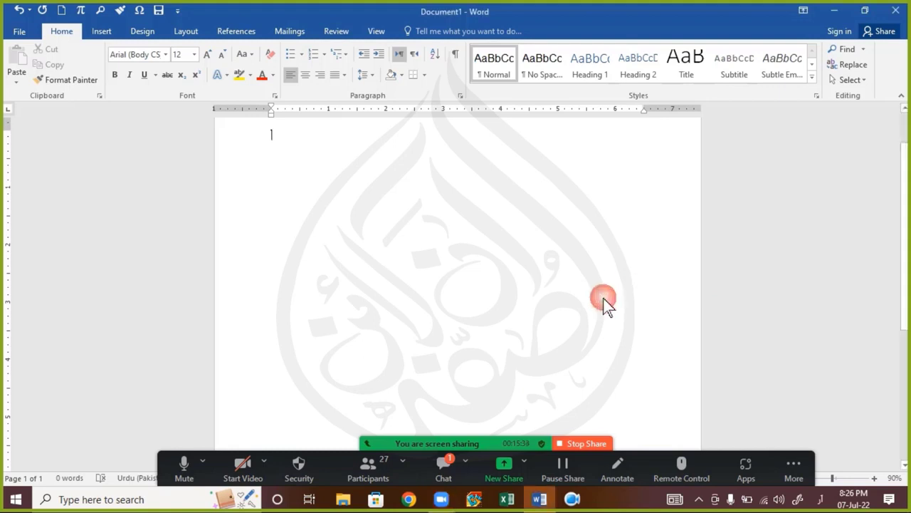
pyautogui.write('٪')
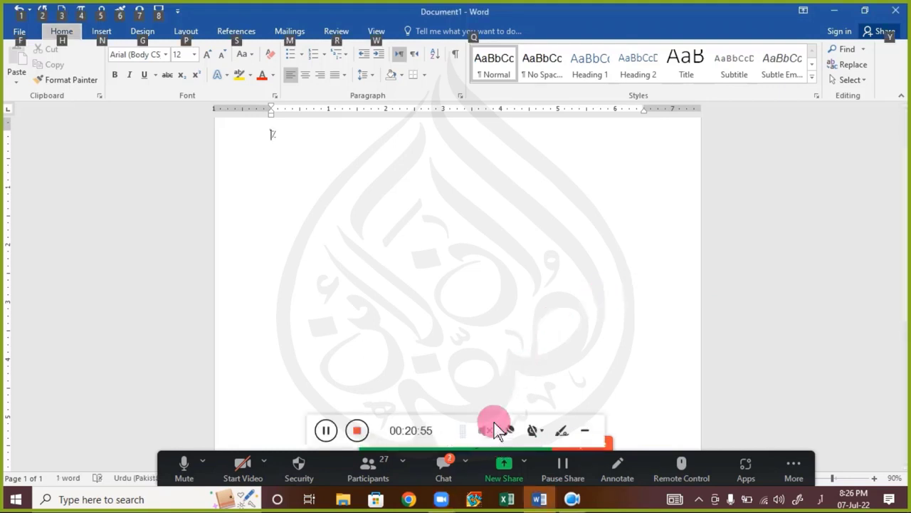
pyautogui.click(325, 428)
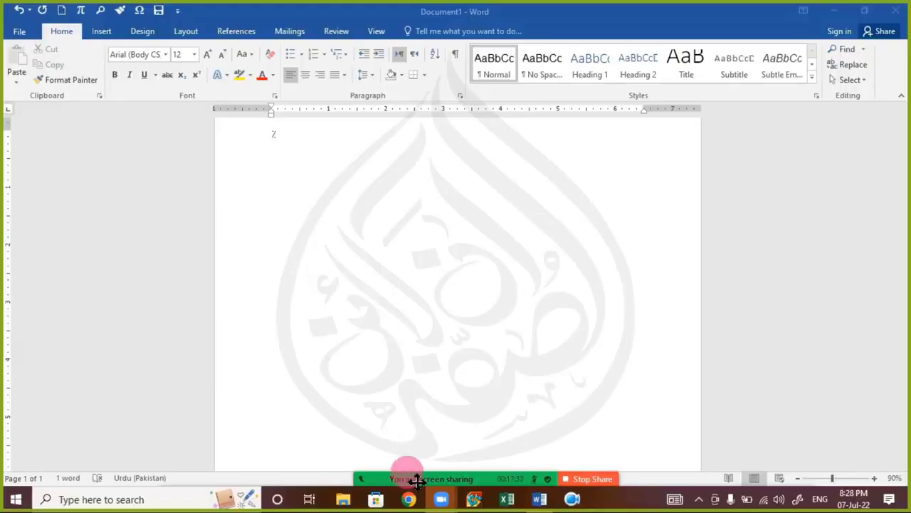
pyautogui.moveTo(407, 478)
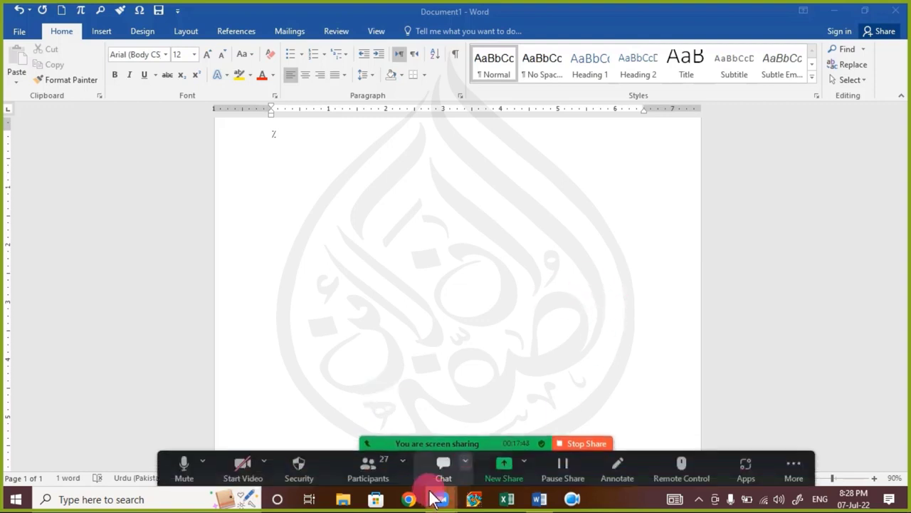
pyautogui.click(443, 468)
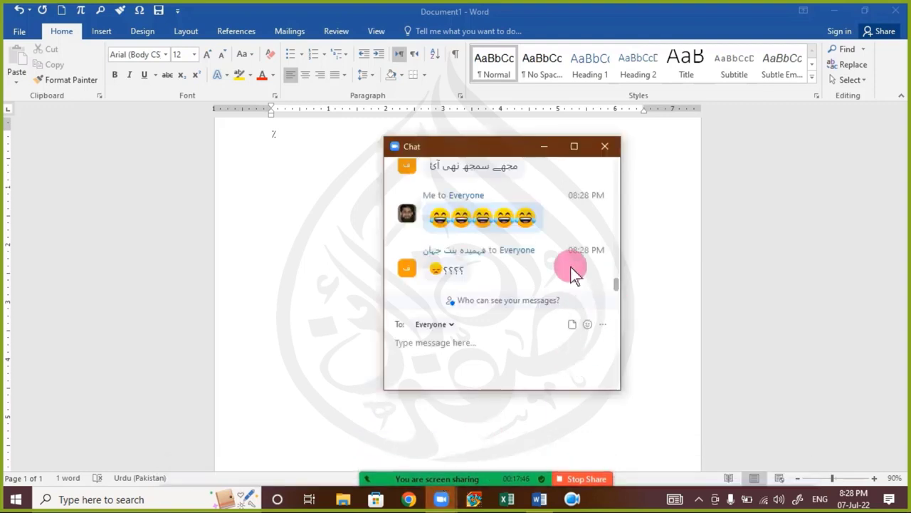
pyautogui.scroll(2, 571, 263)
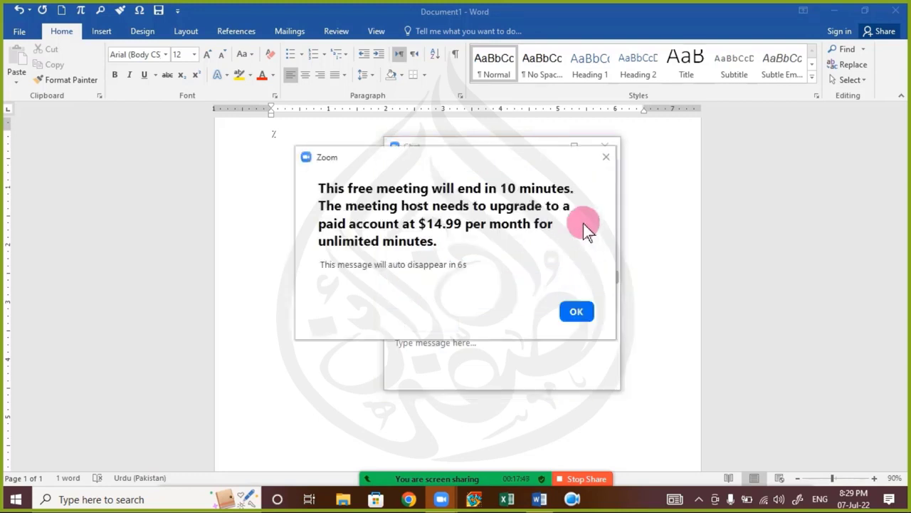
pyautogui.click(603, 161)
pyautogui.scroll(2, 535, 266)
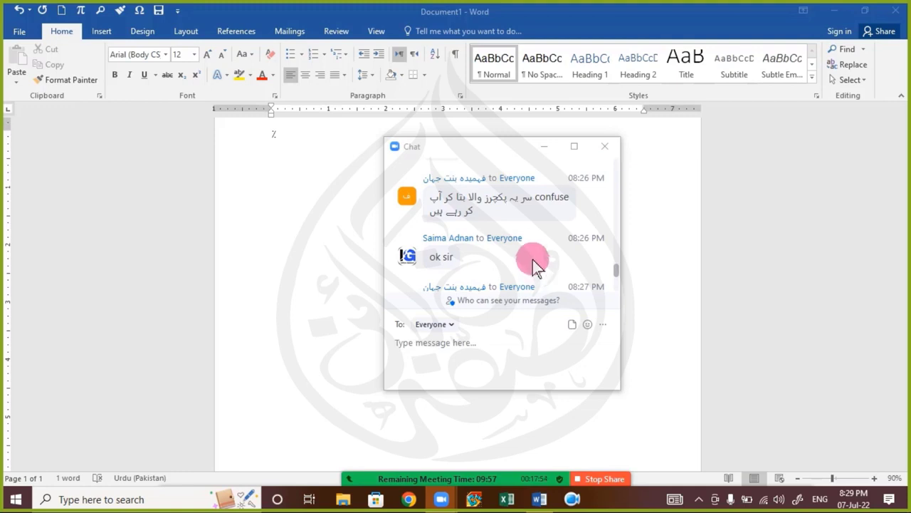
pyautogui.scroll(-3, 532, 259)
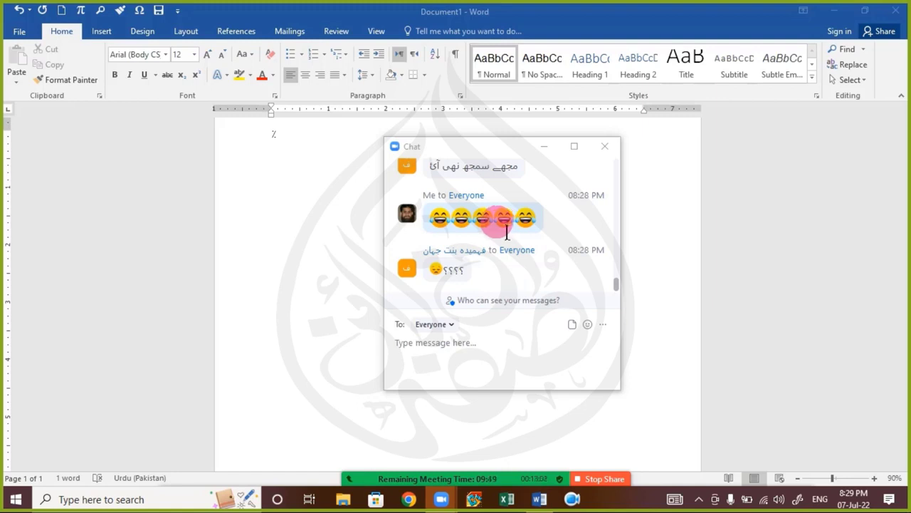
pyautogui.press('super+period')
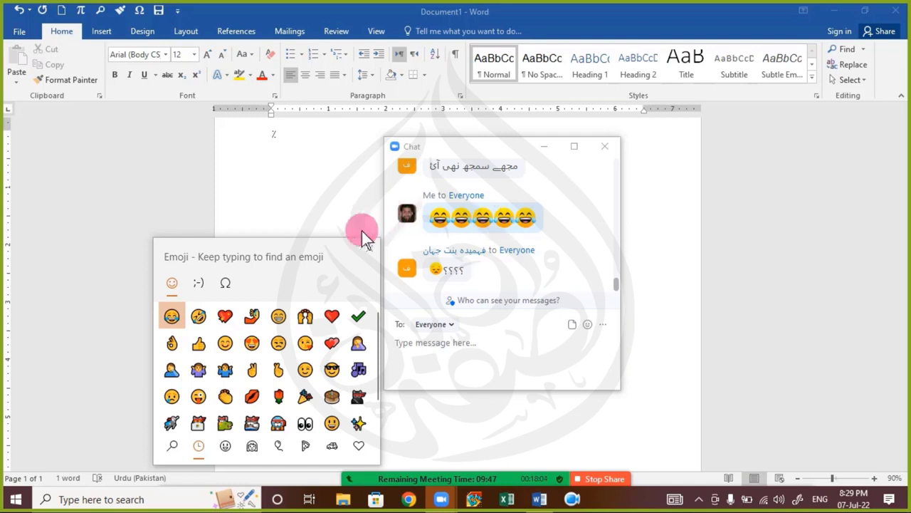
pyautogui.moveTo(317, 246); pyautogui.dragTo(311, 157)
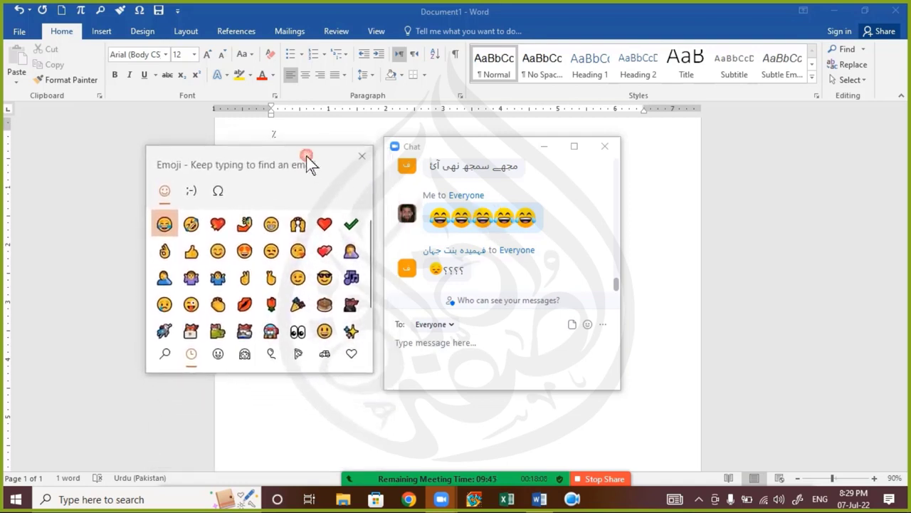
pyautogui.click(362, 157)
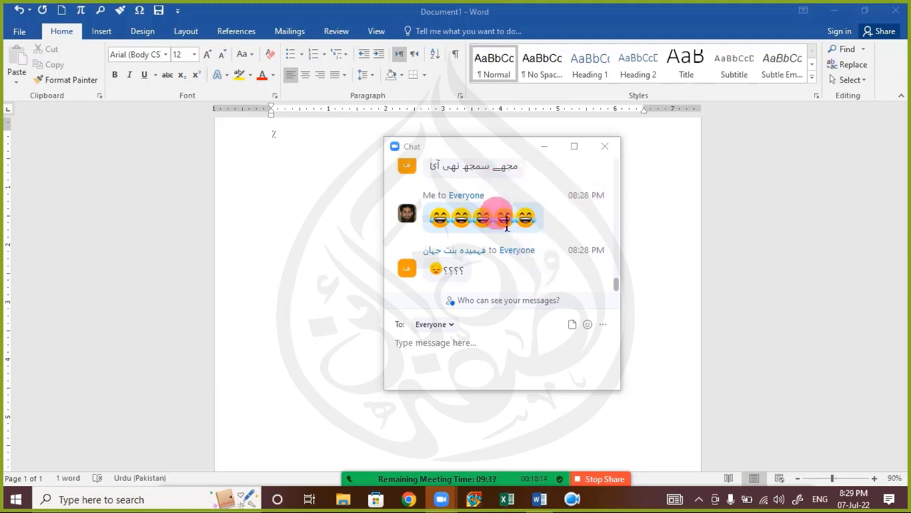
pyautogui.scroll(1, 506, 213)
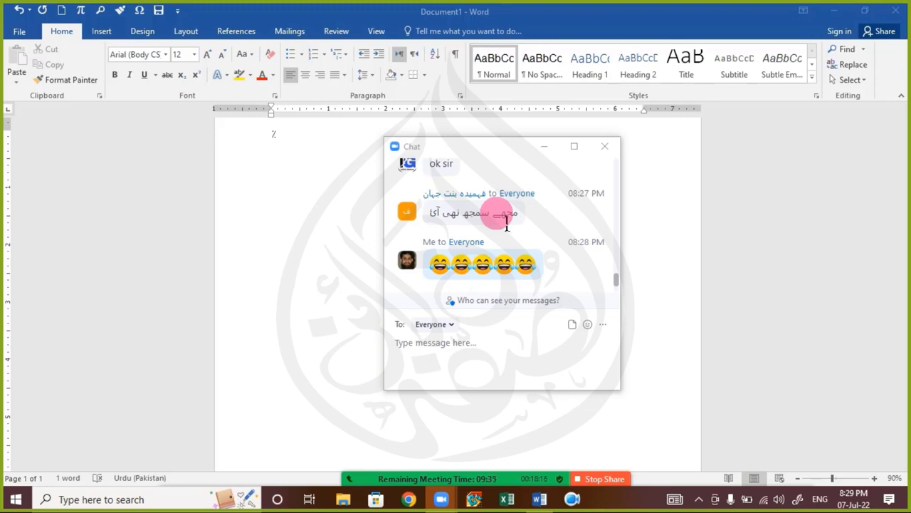
pyautogui.scroll(3, 506, 222)
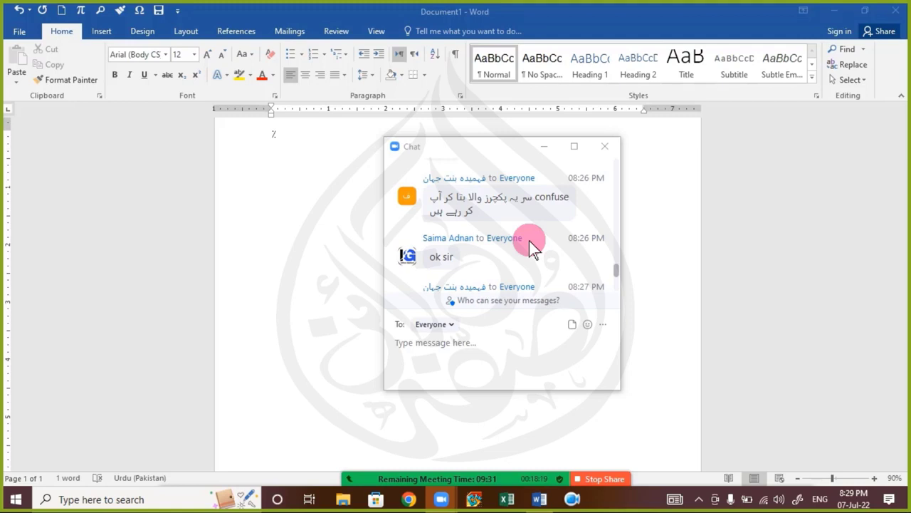
pyautogui.scroll(-2, 532, 241)
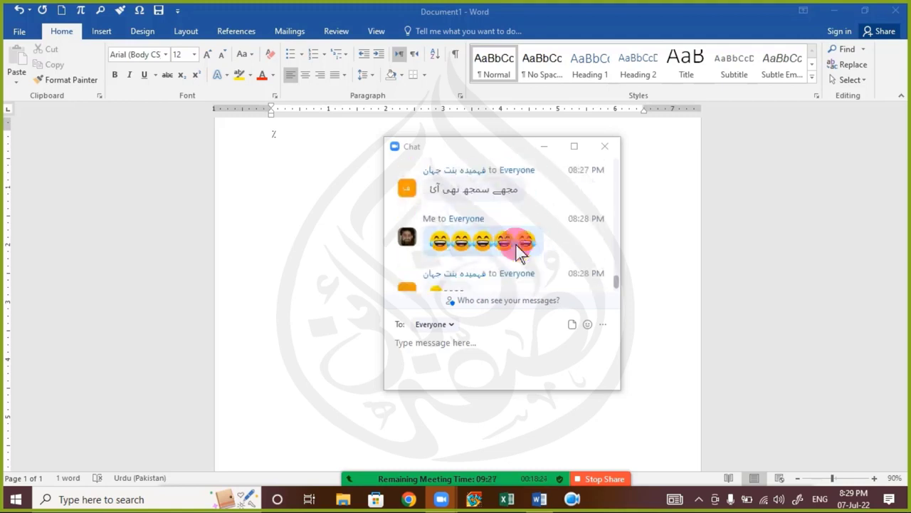
pyautogui.click(605, 146)
pyautogui.scroll(2, 398, 241)
pyautogui.click(327, 191)
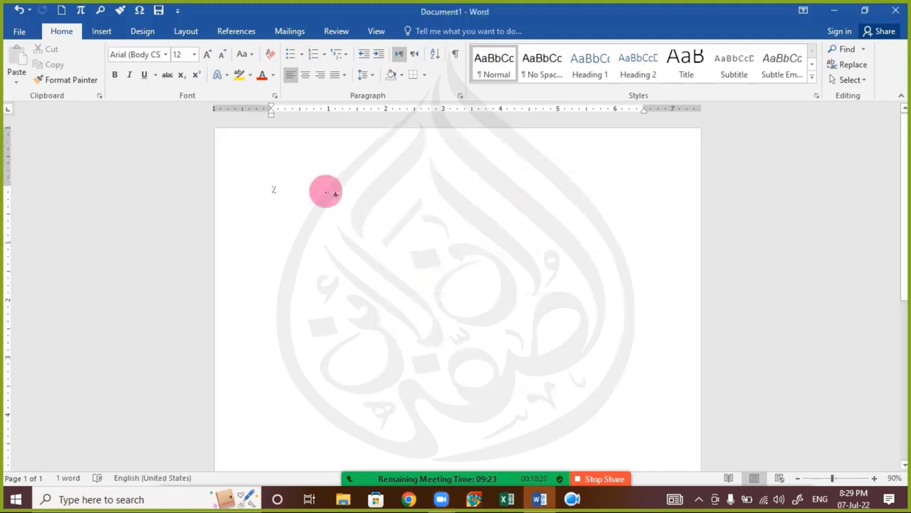
# Step: Undo the stray character typed at the top of the page with Ctrl+Z
pyautogui.hotkey('ctrl', 'z')
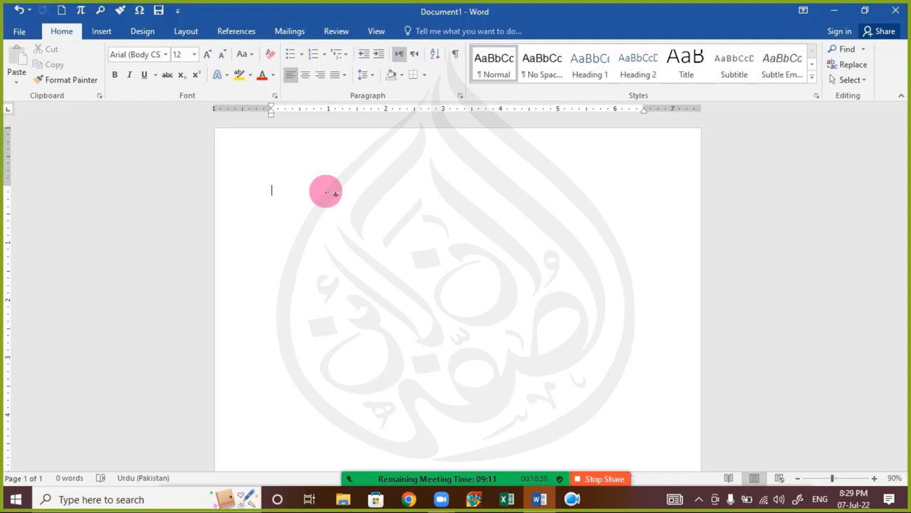
pyautogui.moveTo(448, 473)
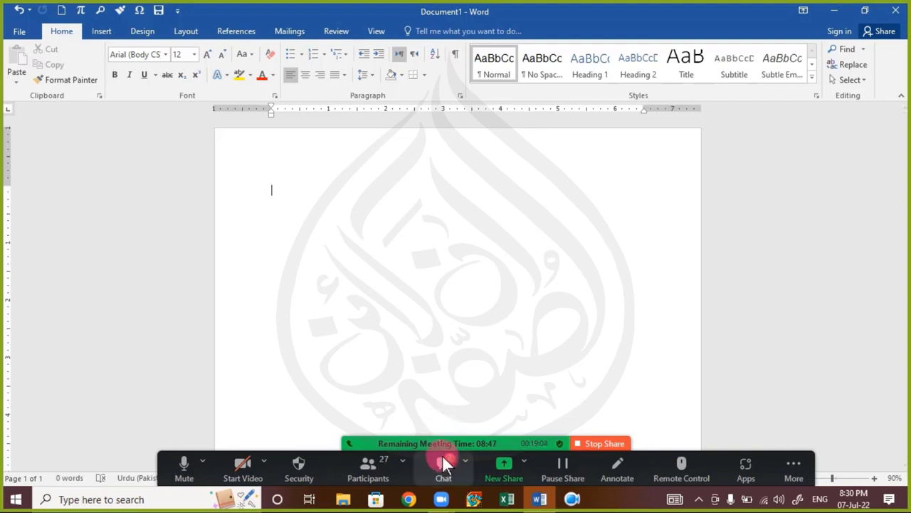
pyautogui.click(443, 467)
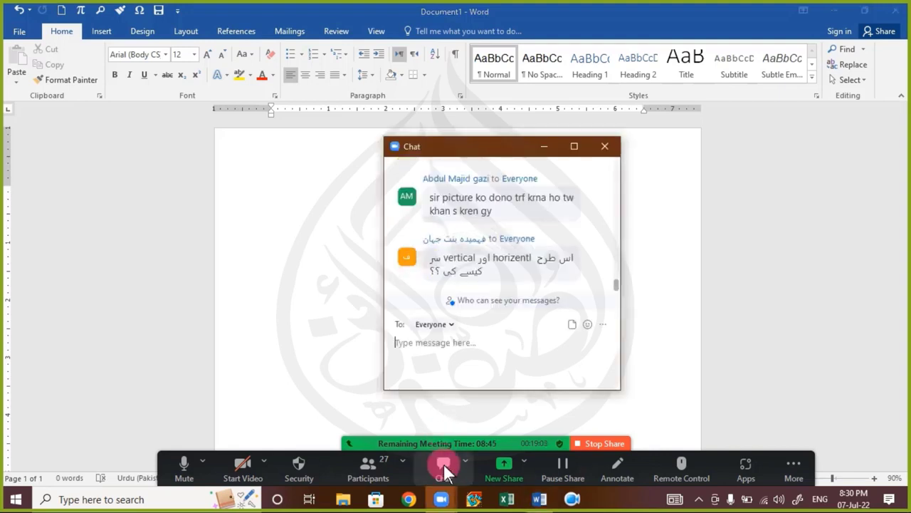
pyautogui.click(502, 347)
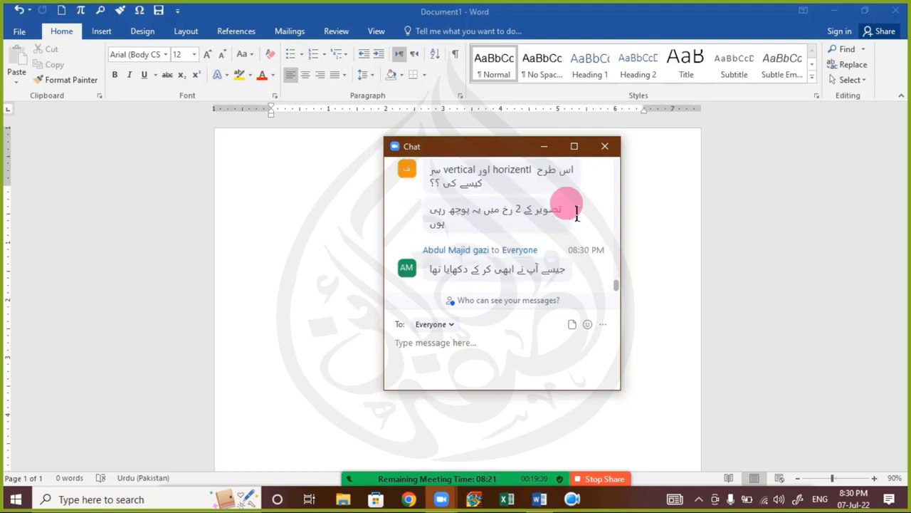
pyautogui.scroll(2, 577, 210)
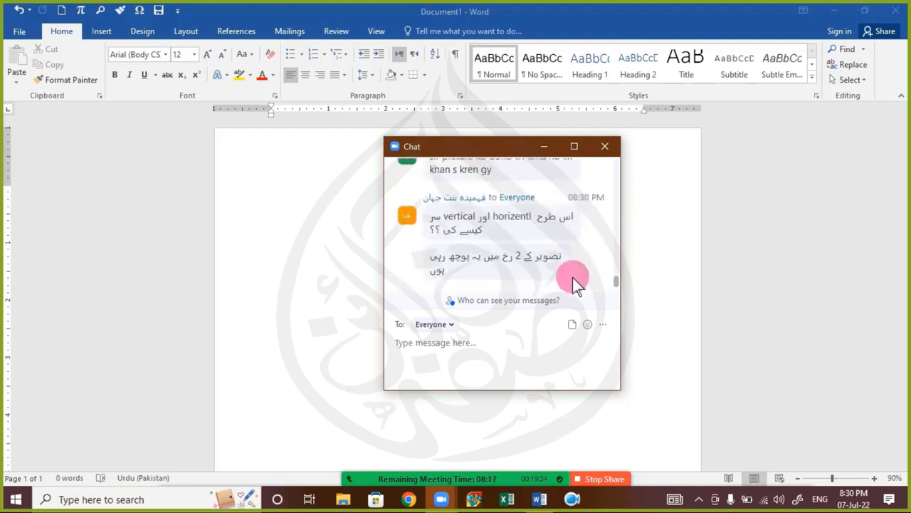
pyautogui.scroll(-2, 577, 274)
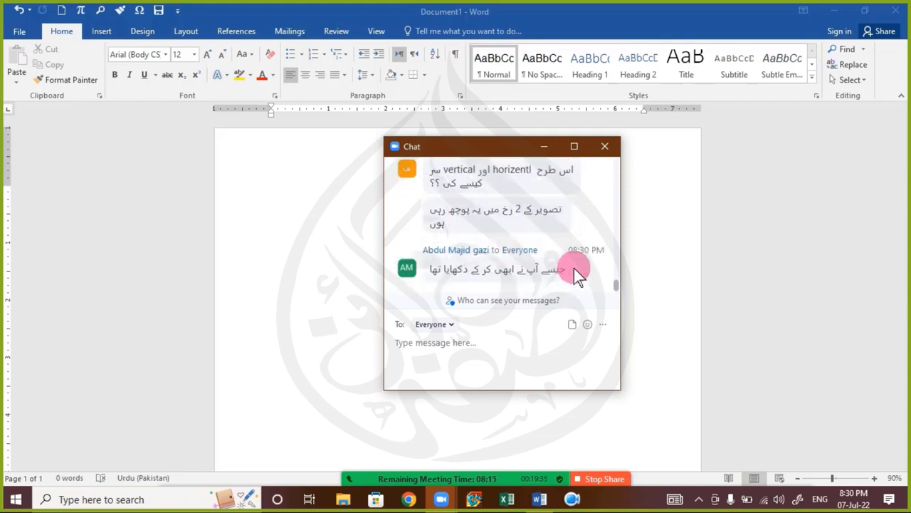
pyautogui.click(605, 146)
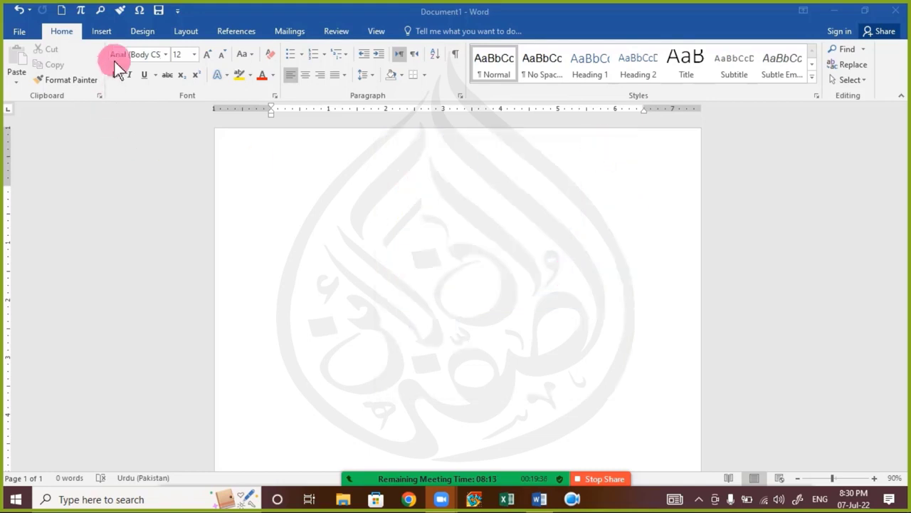
# Step: Insert the snowy JPG photo and shrink it to 2.2 by 2.93 inches
pyautogui.click(101, 31)
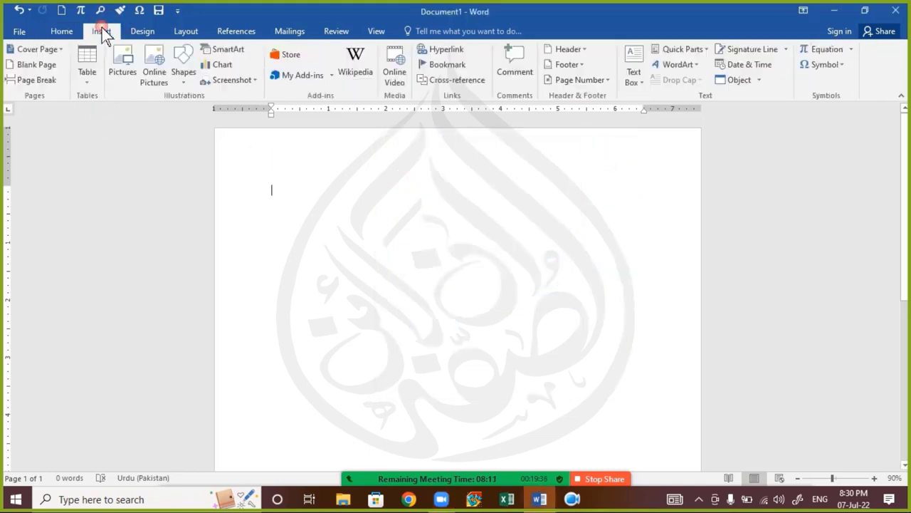
pyautogui.click(123, 71)
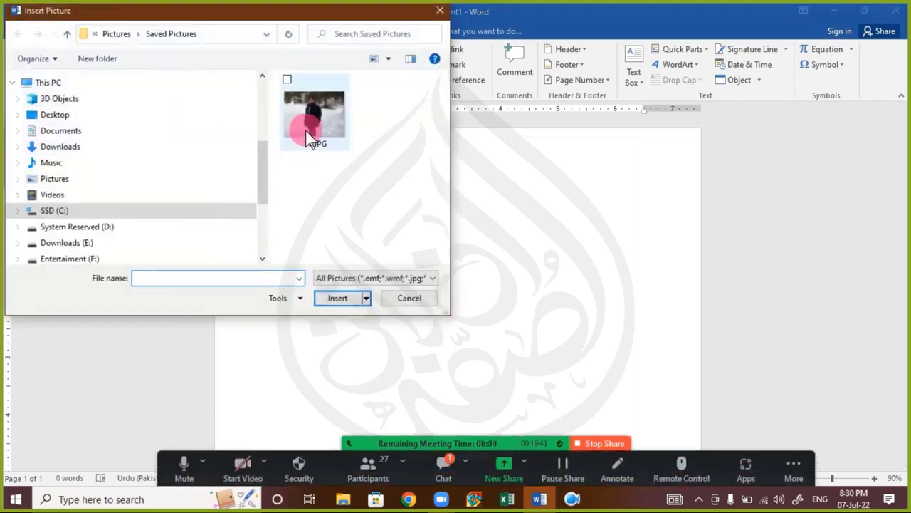
pyautogui.doubleClick(307, 132)
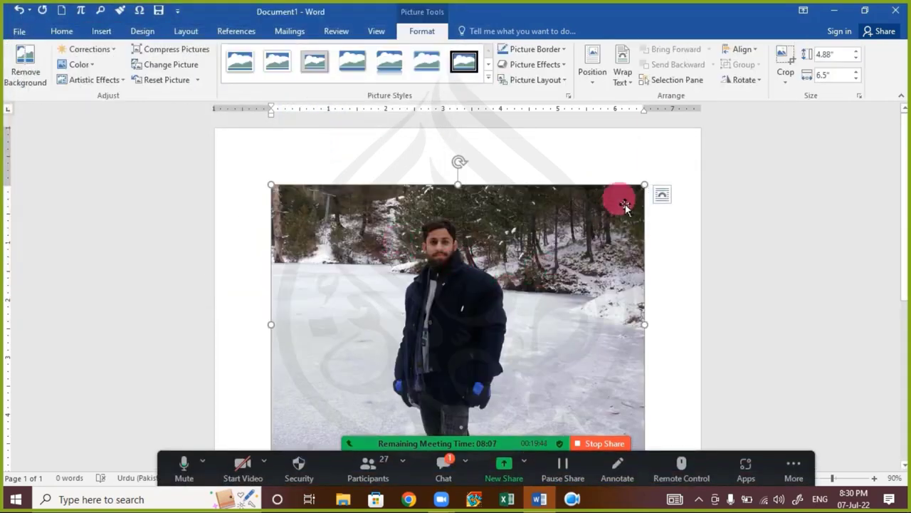
pyautogui.moveTo(644, 185); pyautogui.dragTo(490, 264)
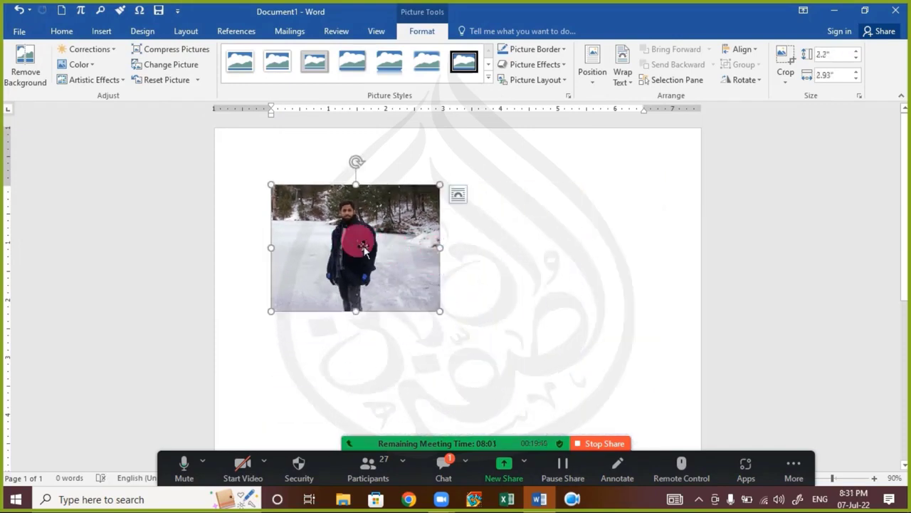
# Step: Set the photo to Square text wrapping and drag it toward the right
pyautogui.click(459, 199)
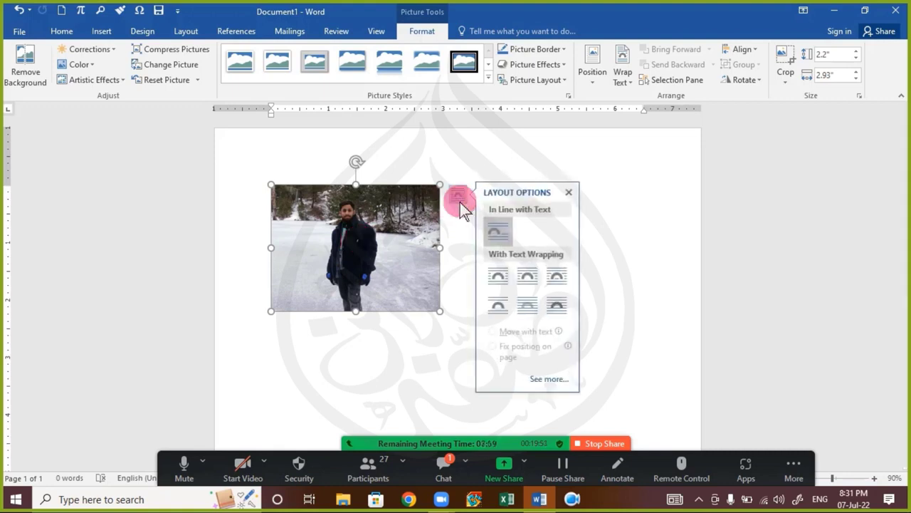
pyautogui.click(623, 79)
pyautogui.click(643, 113)
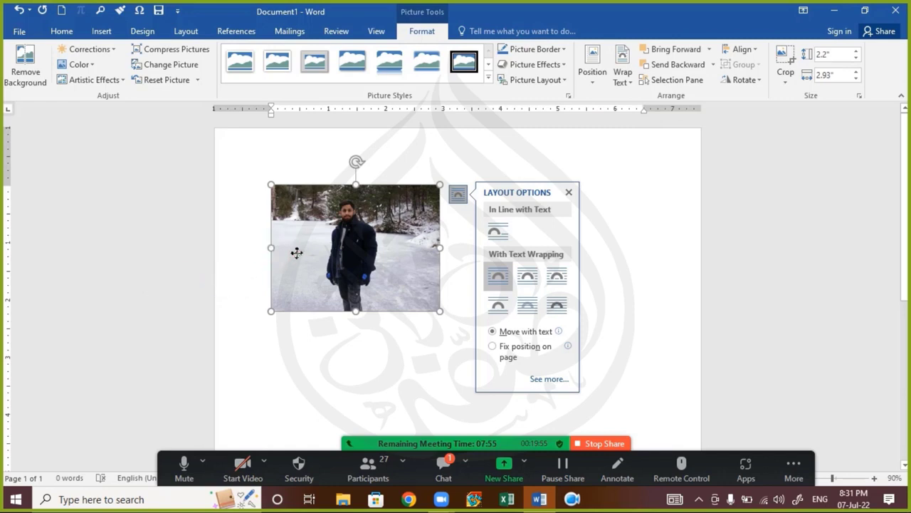
pyautogui.moveTo(295, 249); pyautogui.dragTo(477, 256)
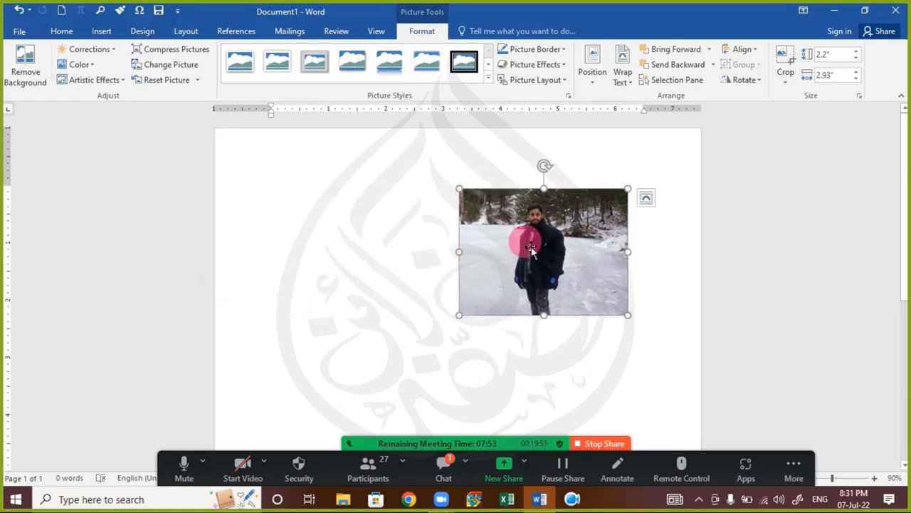
# Step: Copy the photo to its left and flip that left copy horizontally
pyautogui.moveTo(530, 247); pyautogui.dragTo(380, 243)
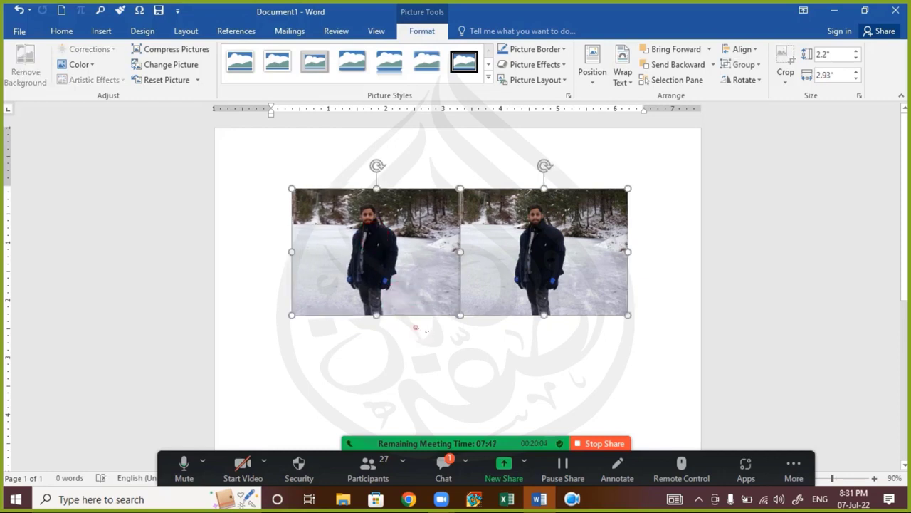
pyautogui.click(417, 328)
pyautogui.click(423, 278)
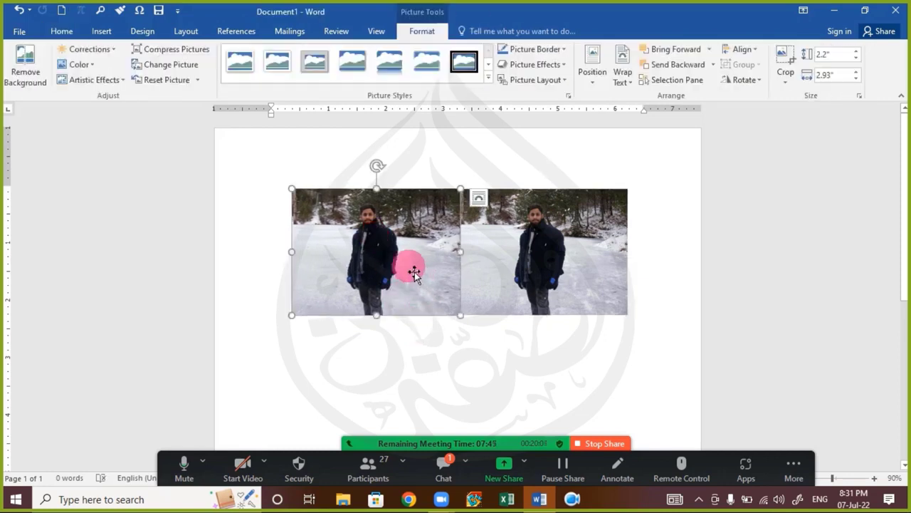
pyautogui.click(752, 84)
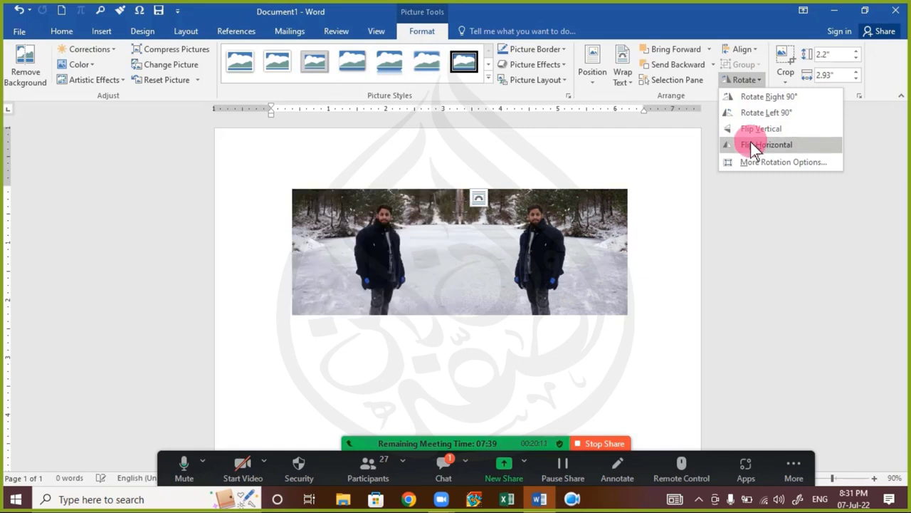
pyautogui.click(823, 144)
pyautogui.click(630, 289)
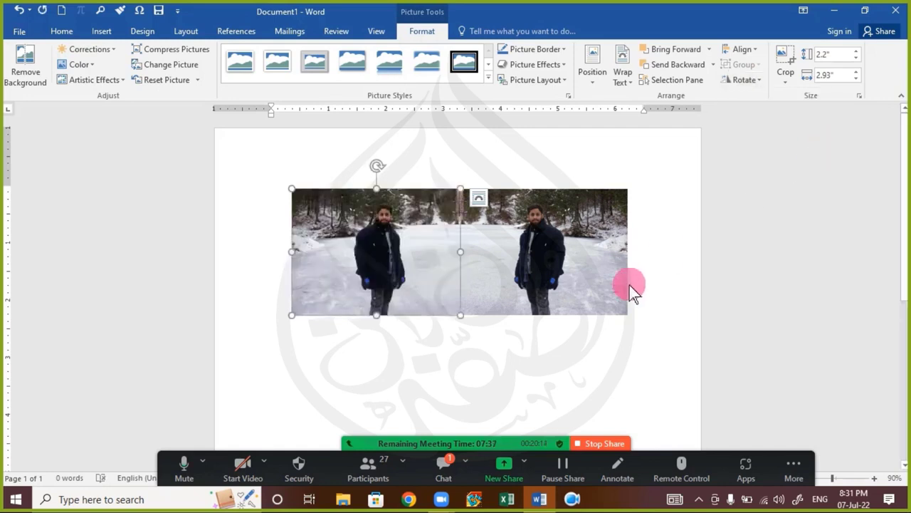
pyautogui.click(610, 347)
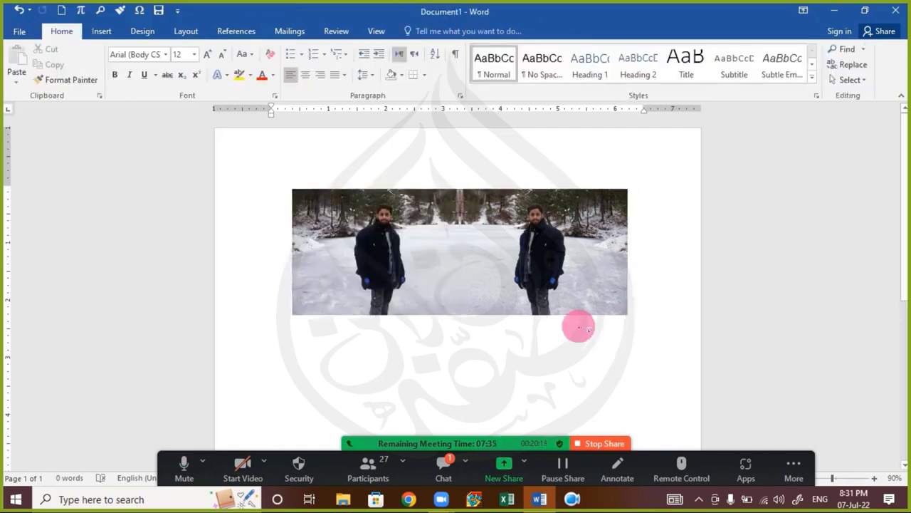
# Step: Copy both pictures below and flip the lower pair vertically as a reflection
pyautogui.click(397, 251)
pyautogui.keyDown('shift'); pyautogui.click(524, 248); pyautogui.keyUp('shift')
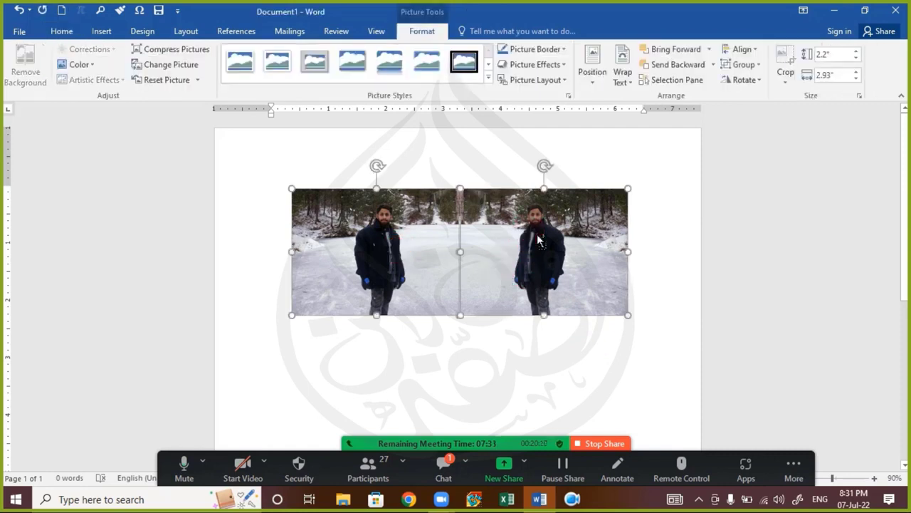
pyautogui.moveTo(537, 242); pyautogui.dragTo(535, 363)
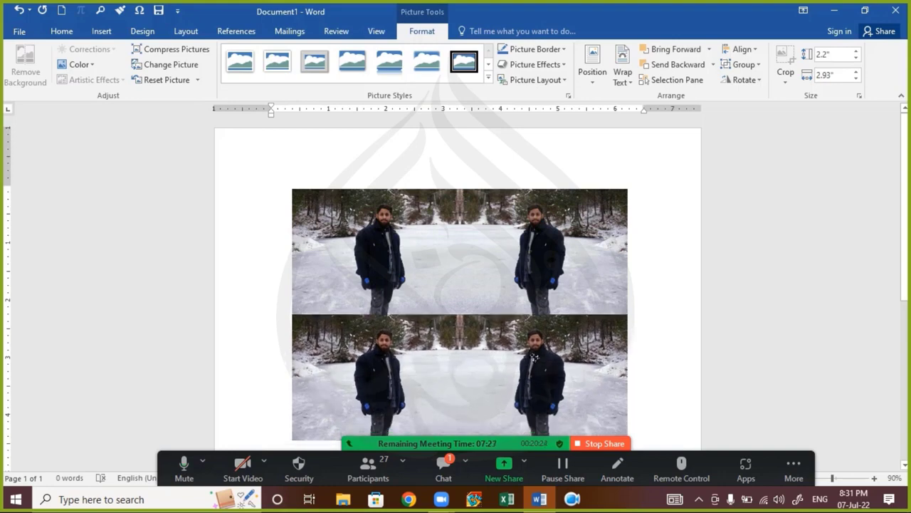
pyautogui.click(653, 345)
pyautogui.scroll(-3, 524, 388)
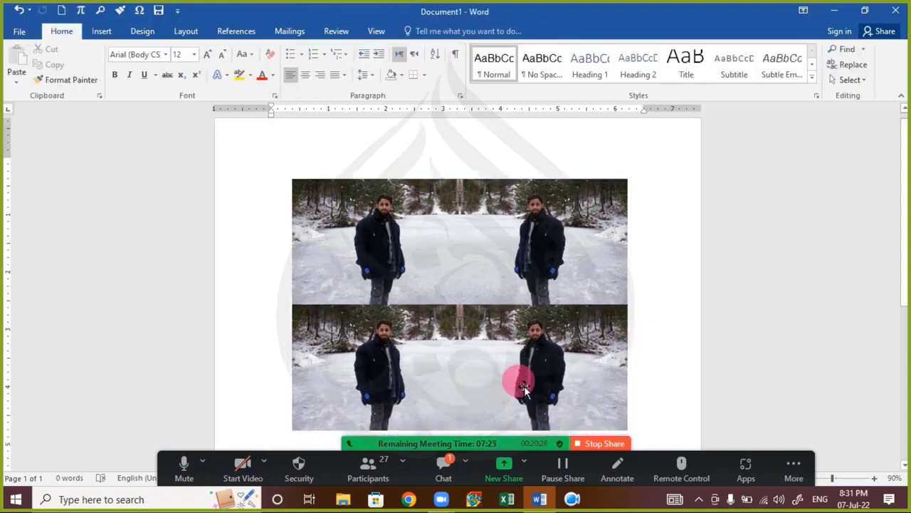
pyautogui.click(410, 312)
pyautogui.keyDown('shift'); pyautogui.click(545, 301); pyautogui.keyUp('shift')
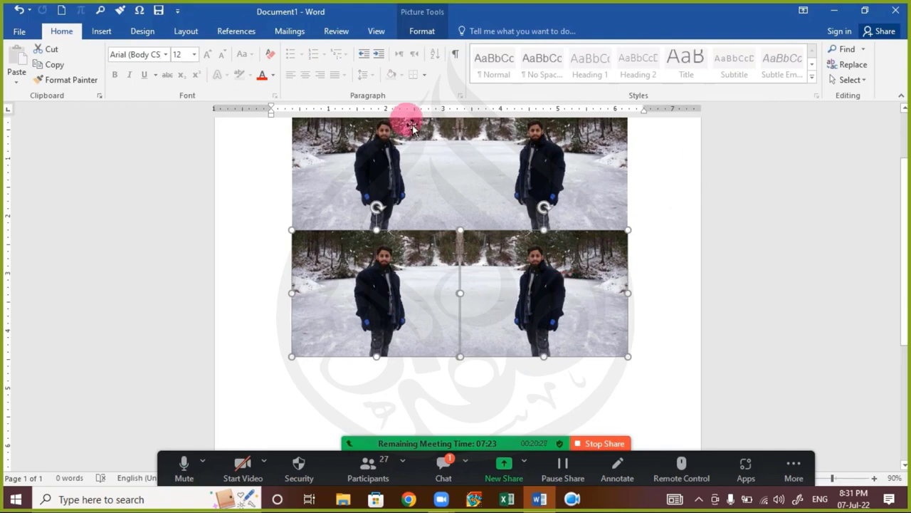
pyautogui.click(423, 32)
pyautogui.click(745, 80)
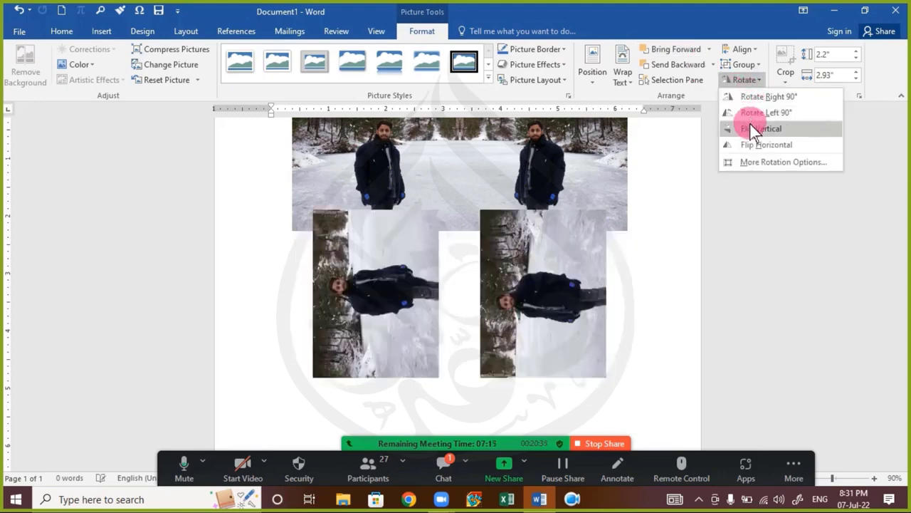
pyautogui.click(752, 130)
pyautogui.click(690, 202)
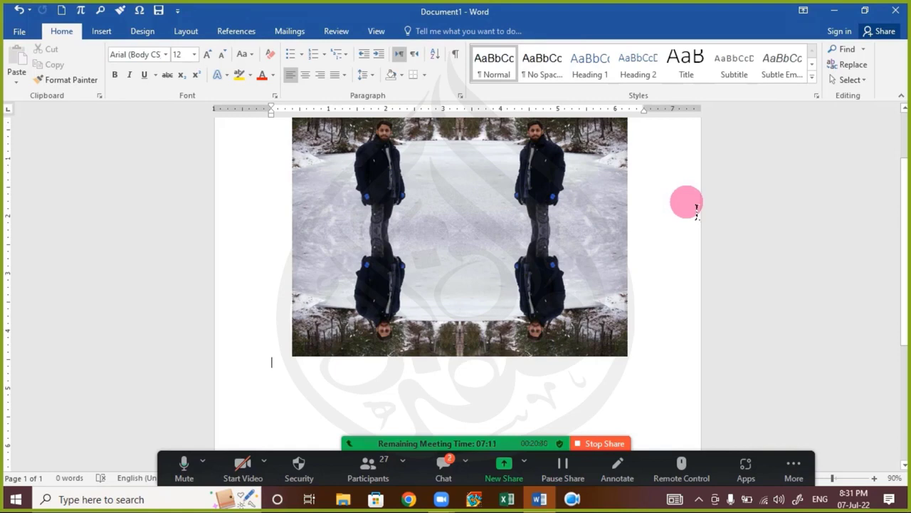
# Step: Delete the two vertically flipped reflection pictures
pyautogui.scroll(1, 696, 204)
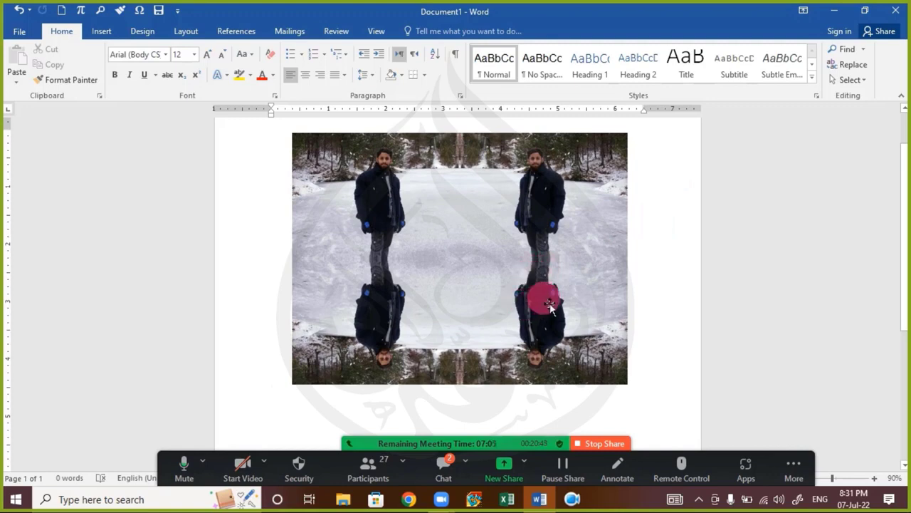
pyautogui.click(533, 301)
pyautogui.keyDown('shift'); pyautogui.click(352, 314); pyautogui.keyUp('shift')
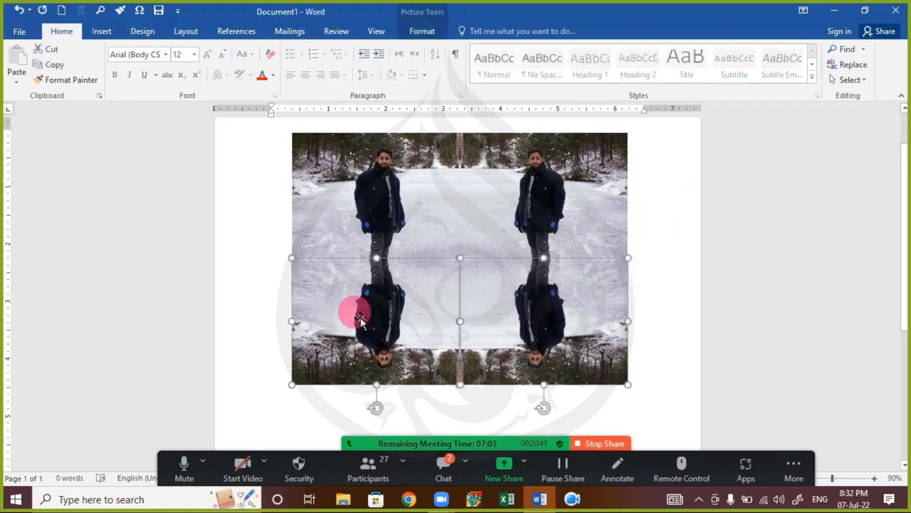
pyautogui.press('Delete')
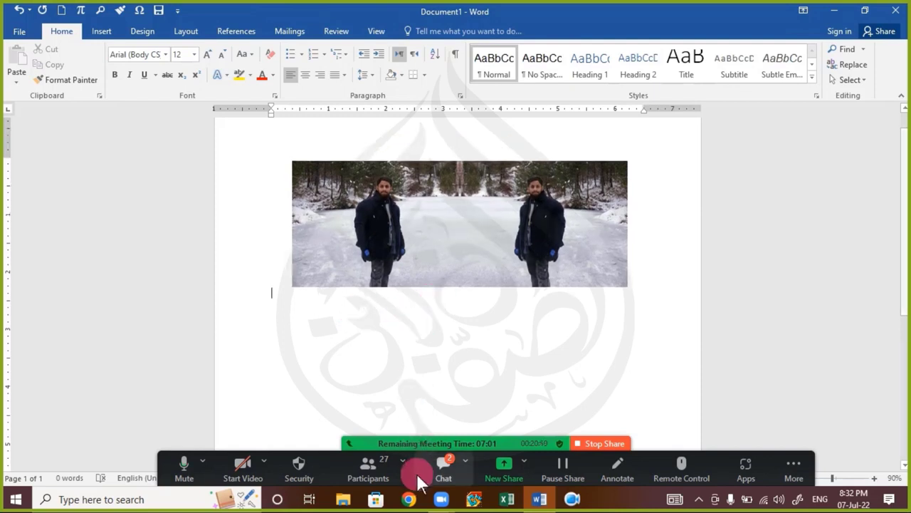
pyautogui.click(443, 460)
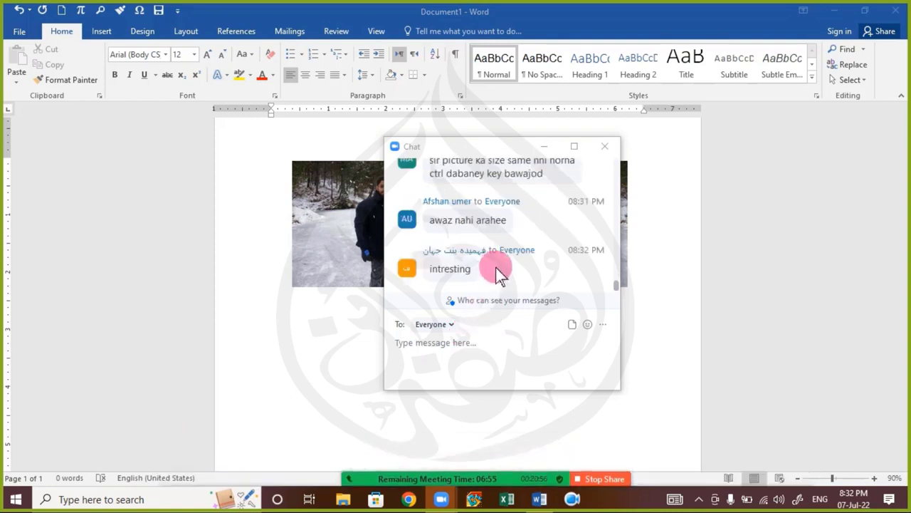
pyautogui.scroll(1, 498, 267)
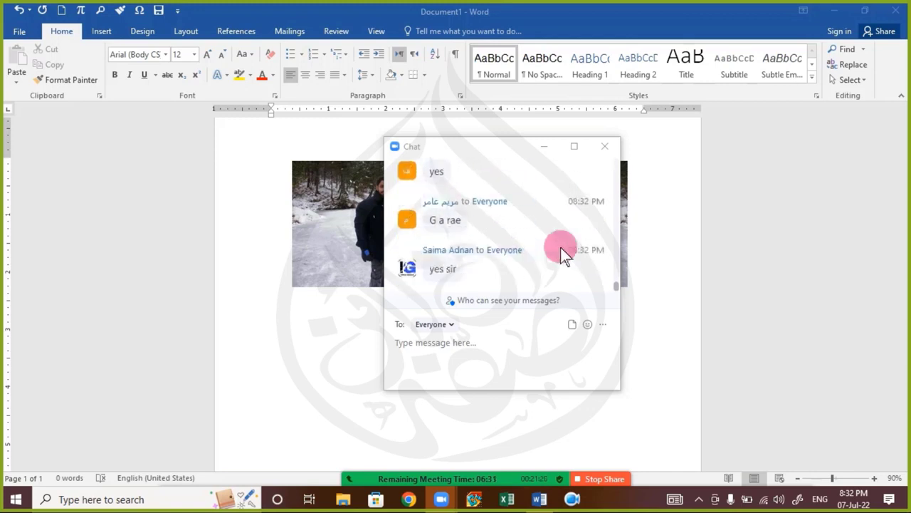
pyautogui.scroll(5, 560, 247)
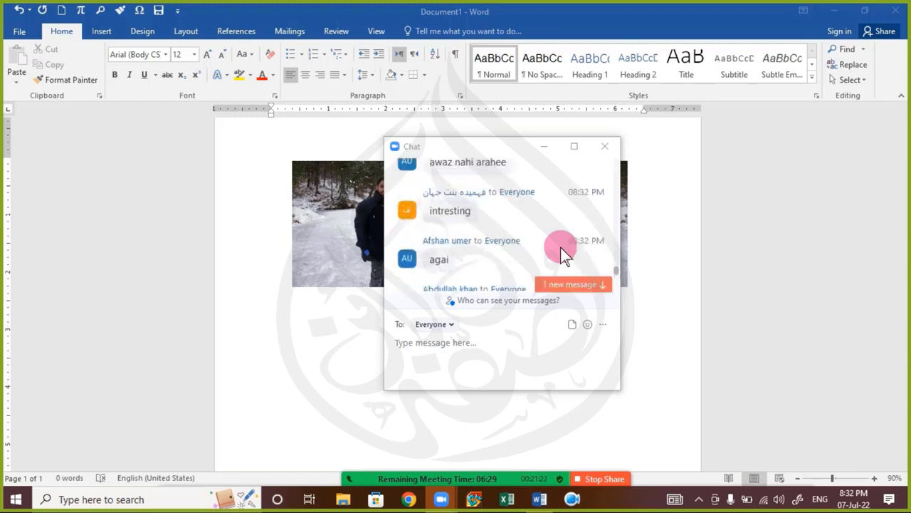
pyautogui.scroll(-1, 560, 247)
pyautogui.scroll(-5, 560, 247)
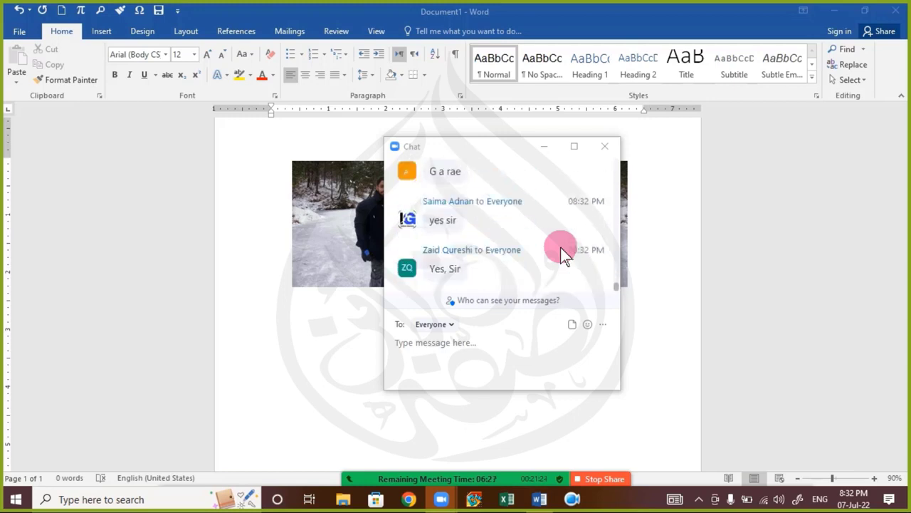
pyautogui.scroll(5, 561, 251)
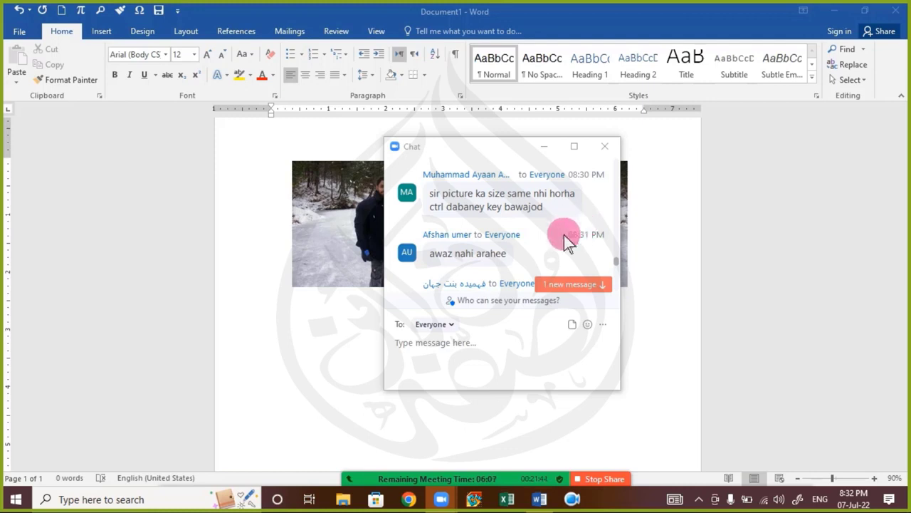
pyautogui.scroll(-10, 566, 238)
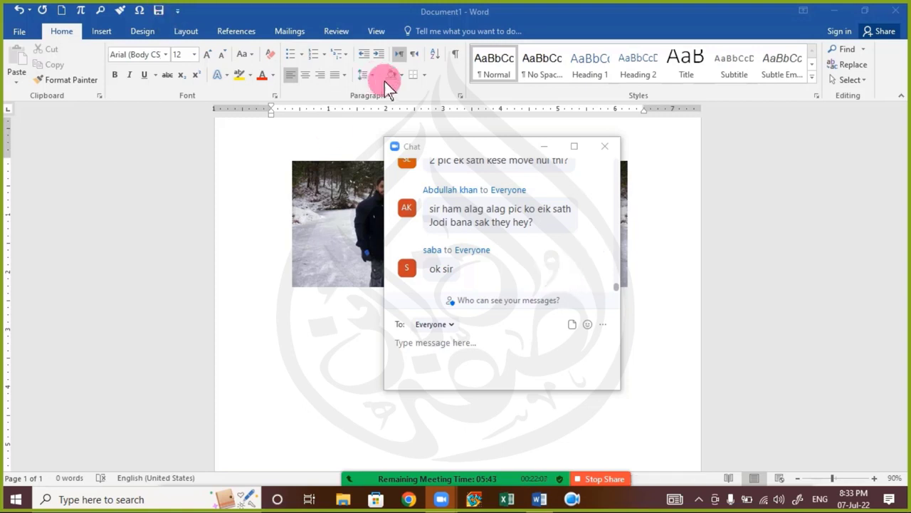
pyautogui.click(601, 146)
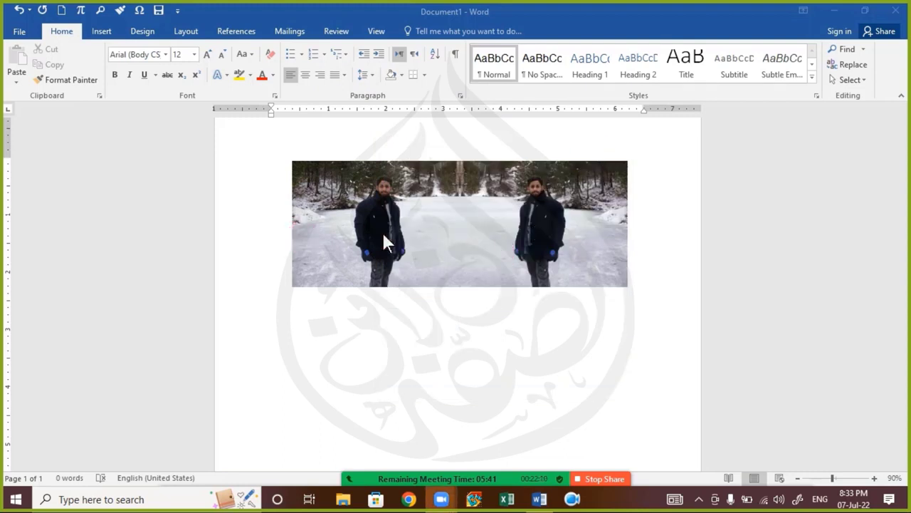
# Step: Select the snow photos, then briefly open and close the meeting chat
pyautogui.click(484, 223)
pyautogui.click(327, 219)
pyautogui.click(507, 214)
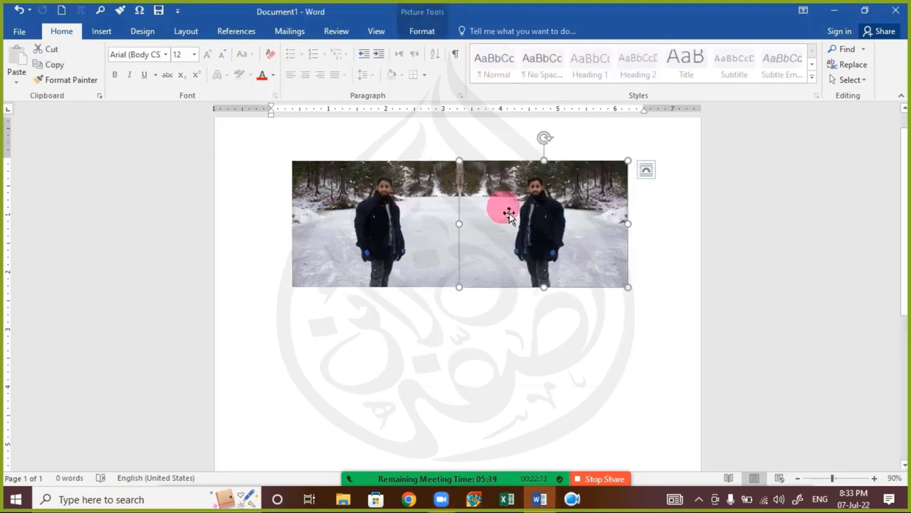
pyautogui.click(459, 296)
pyautogui.click(427, 212)
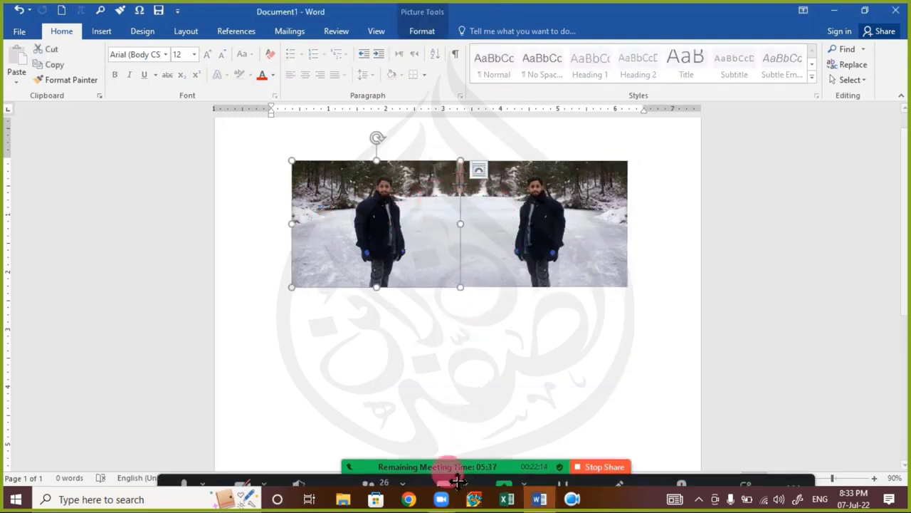
pyautogui.click(447, 470)
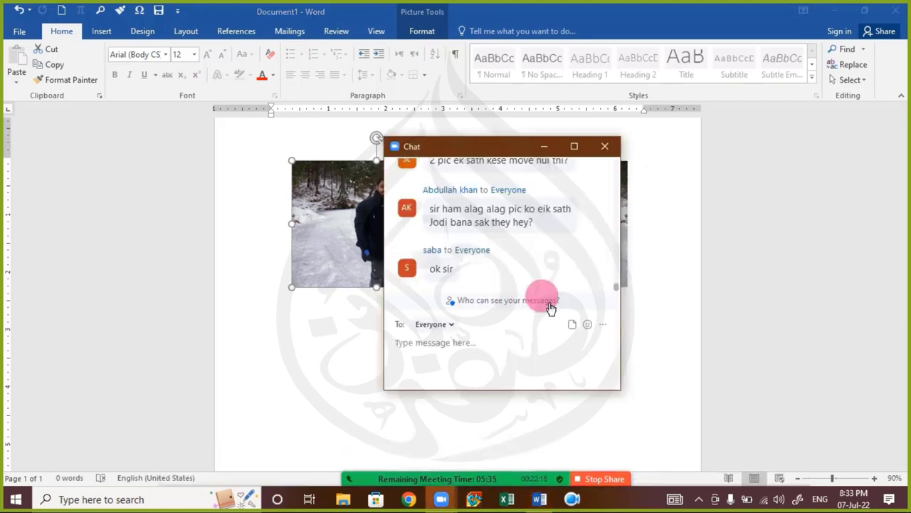
pyautogui.scroll(3, 526, 257)
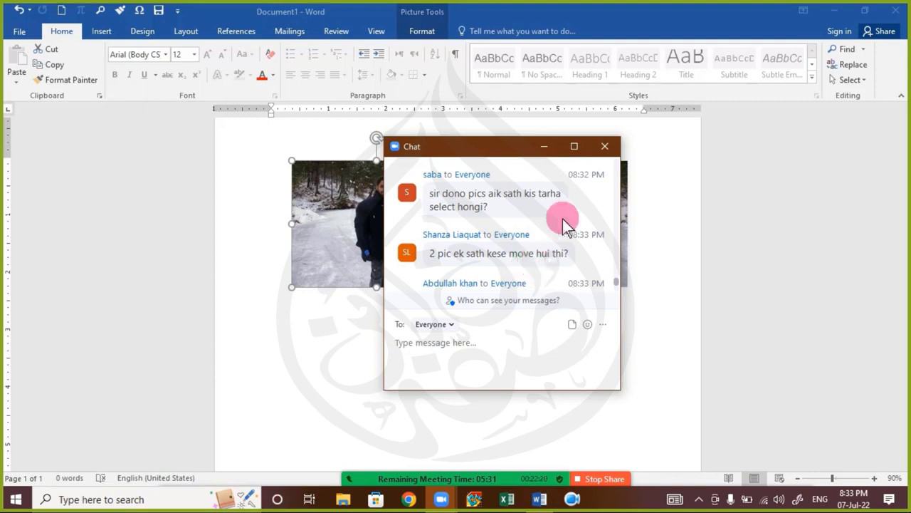
pyautogui.click(605, 147)
pyautogui.click(400, 267)
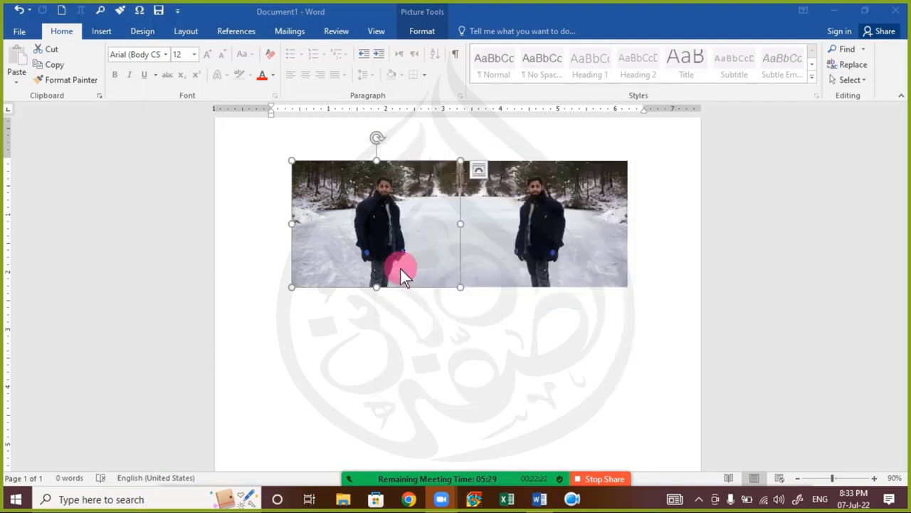
# Step: Move the left photo, undo that, then drag both photos together as a pair
pyautogui.click(387, 230)
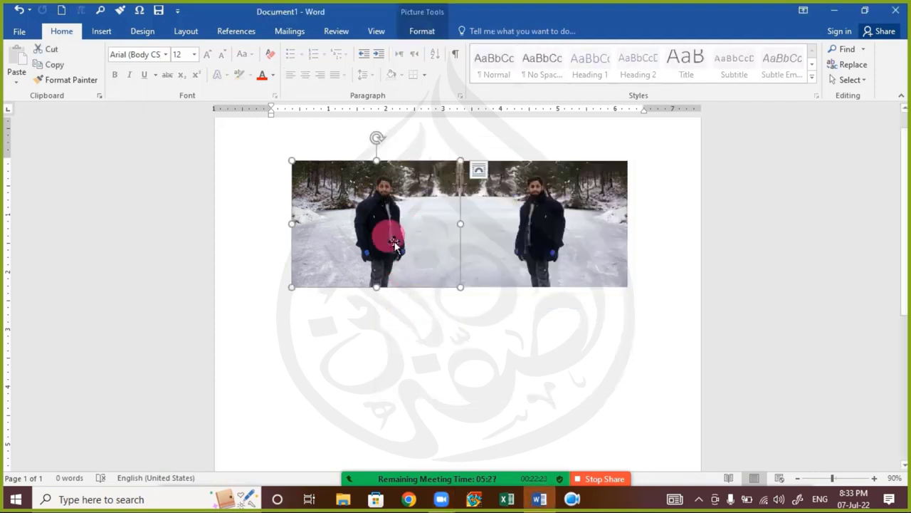
pyautogui.moveTo(391, 234); pyautogui.dragTo(379, 370)
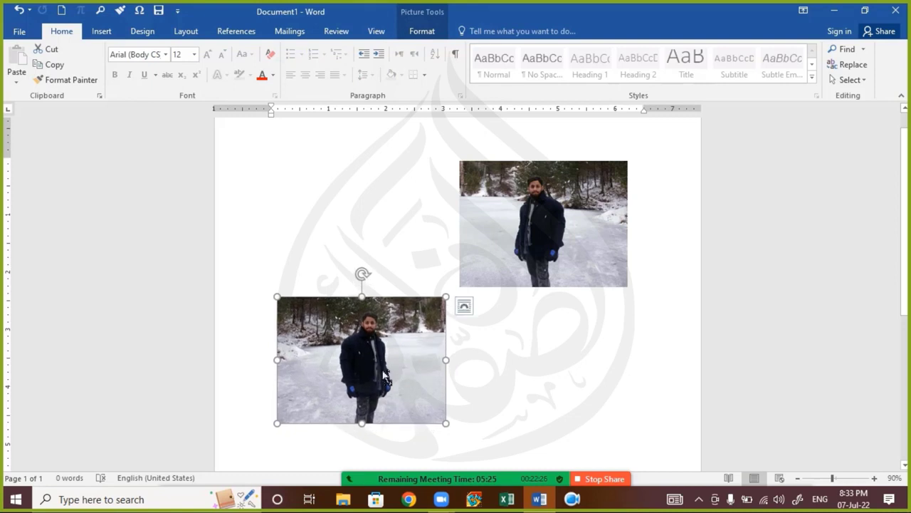
pyautogui.hotkey('ctrl', 'z')
pyautogui.keyDown('shift'); pyautogui.click(533, 236); pyautogui.keyUp('shift')
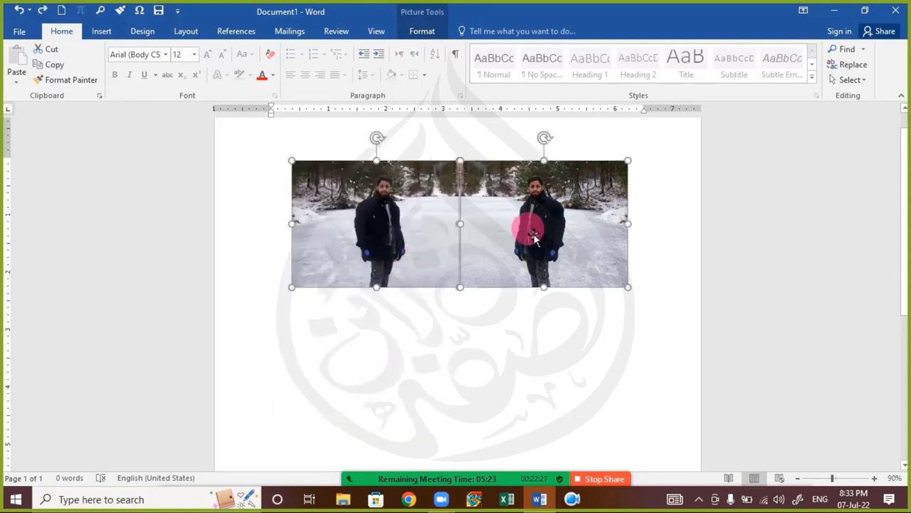
pyautogui.moveTo(533, 236); pyautogui.dragTo(529, 316)
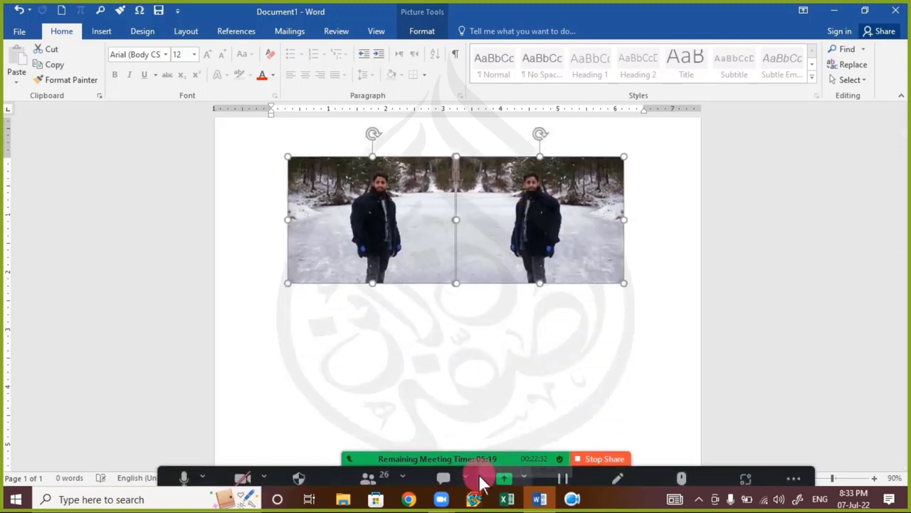
pyautogui.click(458, 480)
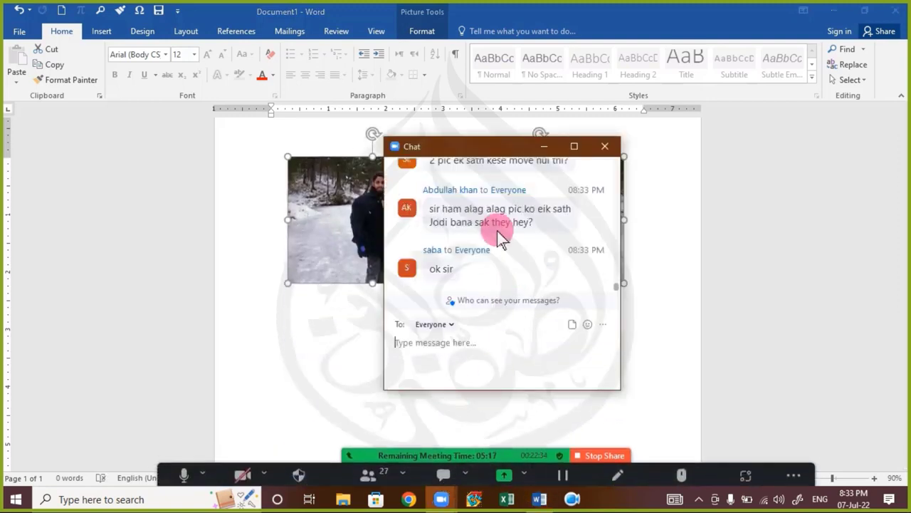
pyautogui.scroll(3, 508, 238)
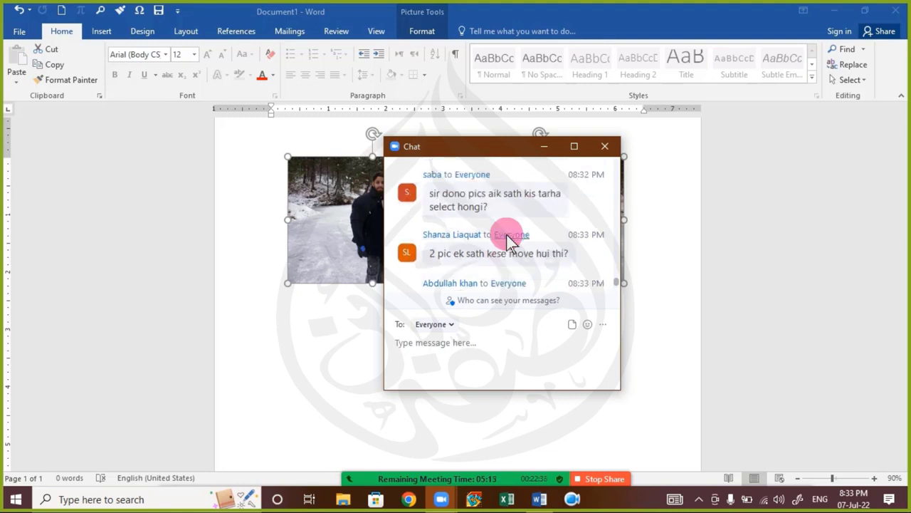
pyautogui.scroll(5, 508, 240)
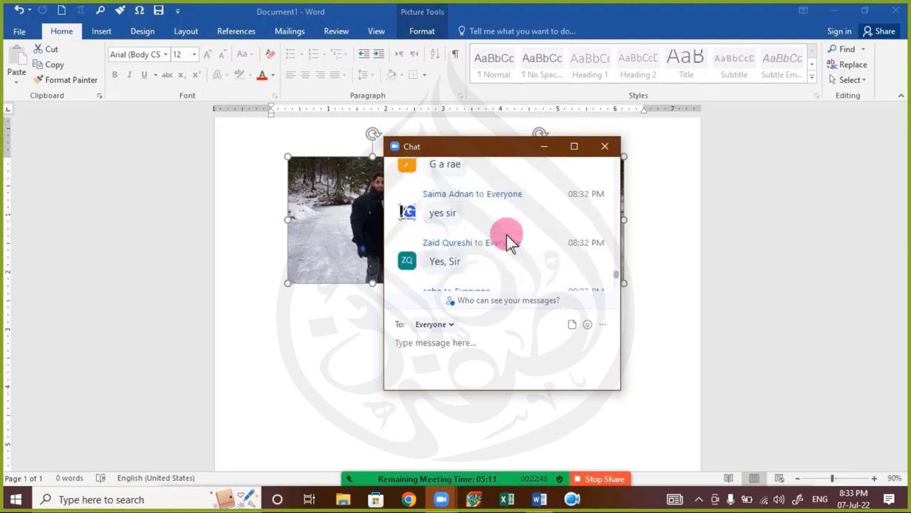
pyautogui.scroll(3, 506, 234)
pyautogui.scroll(-6, 506, 234)
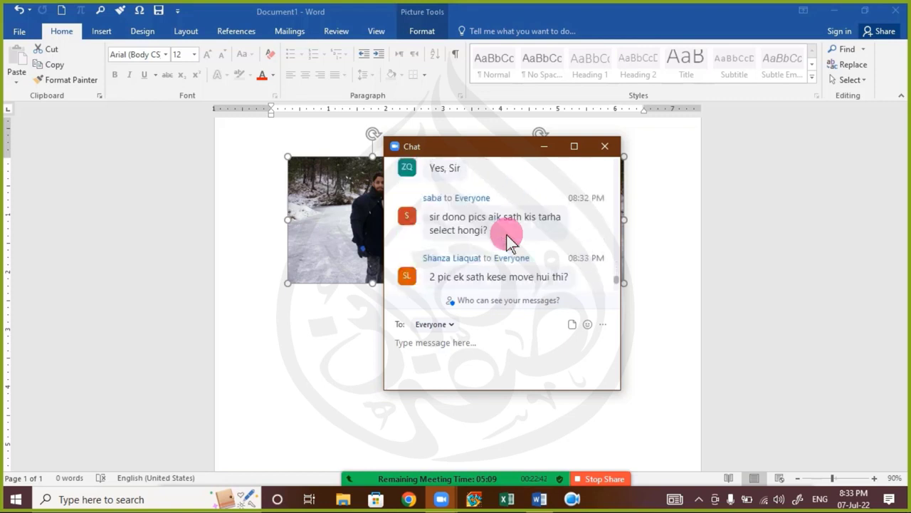
pyautogui.scroll(-1, 507, 238)
pyautogui.scroll(4, 507, 238)
pyautogui.scroll(-6, 507, 239)
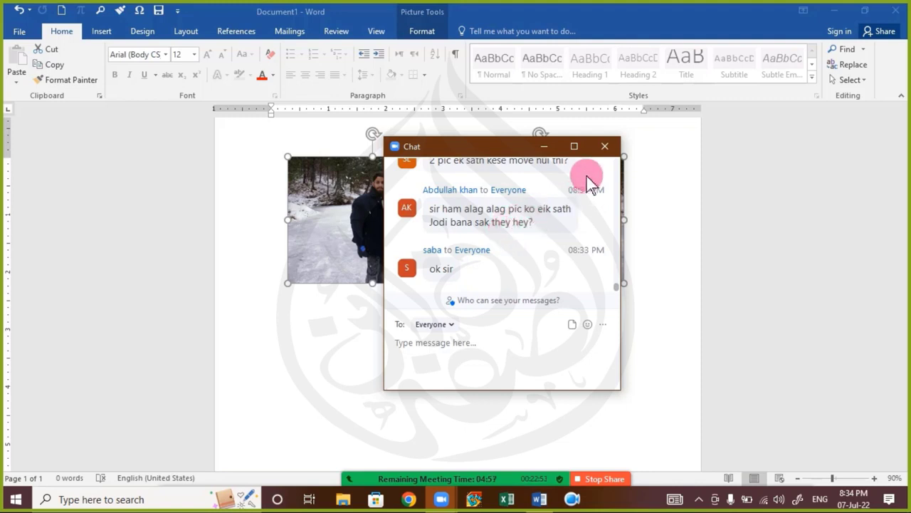
pyautogui.click(604, 146)
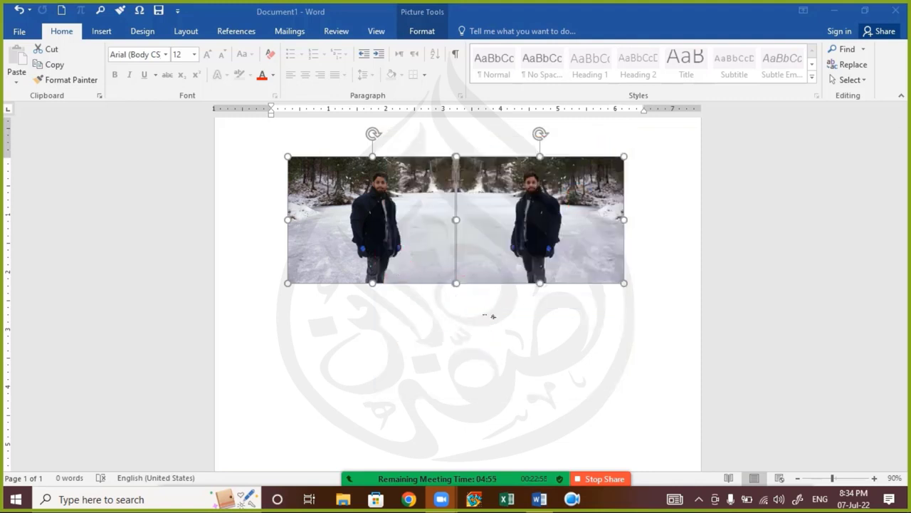
# Step: Select both snow photos and group them into one object
pyautogui.click(401, 287)
pyautogui.click(377, 242)
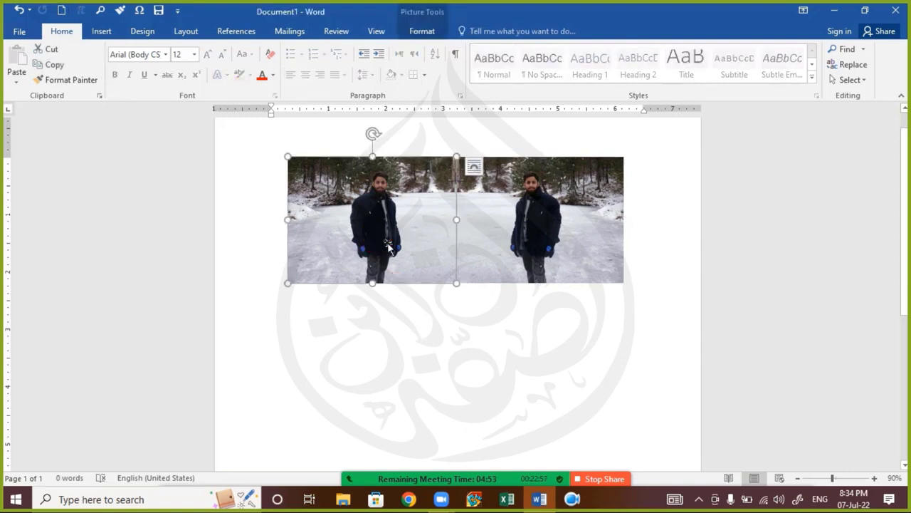
pyautogui.keyDown('ctrl'); pyautogui.click(543, 248); pyautogui.keyUp('ctrl')
pyautogui.click(423, 30)
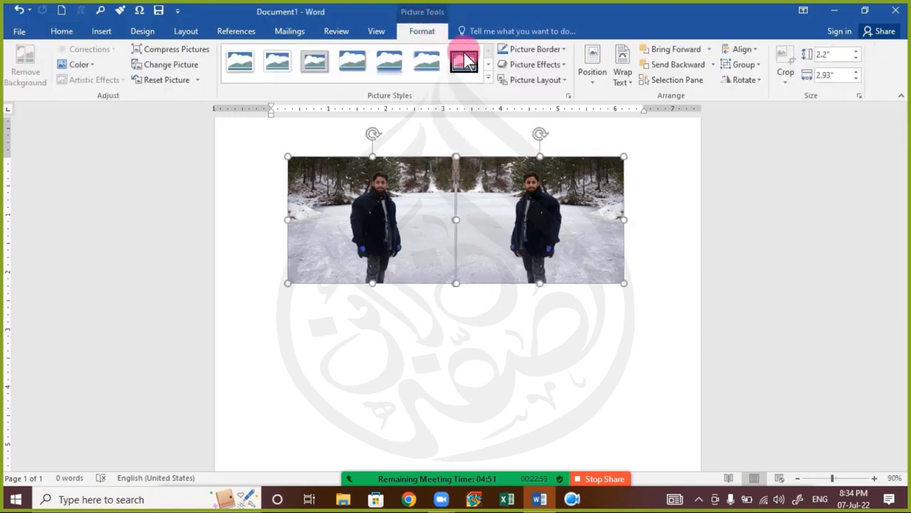
pyautogui.click(756, 65)
pyautogui.click(755, 76)
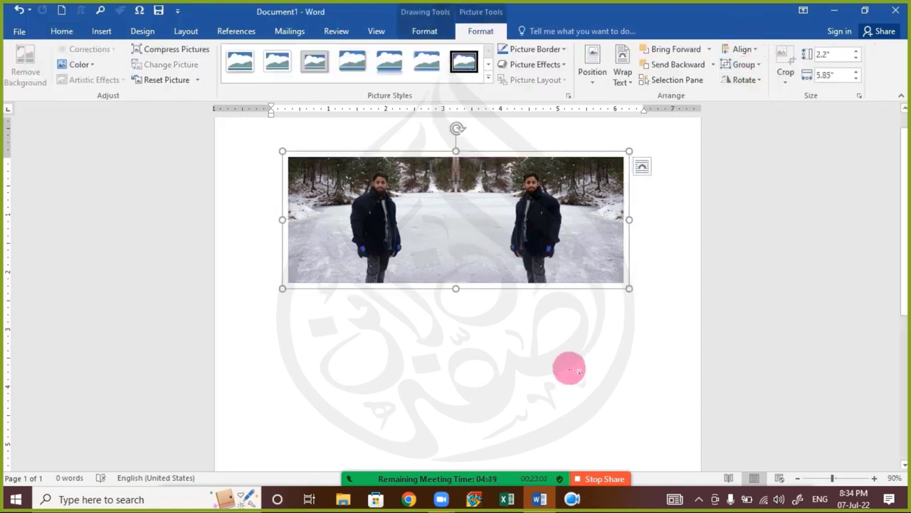
# Step: Drag the grouped picture slightly lower and left on the page
pyautogui.click(570, 368)
pyautogui.click(494, 255)
pyautogui.moveTo(495, 254); pyautogui.dragTo(514, 258)
pyautogui.click(514, 245)
pyautogui.click(514, 245)
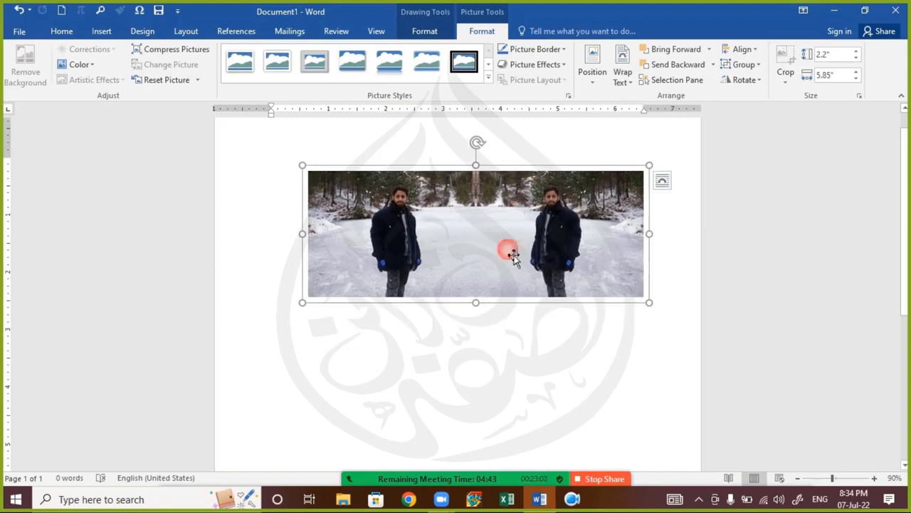
pyautogui.click(487, 372)
pyautogui.click(478, 208)
pyautogui.click(512, 309)
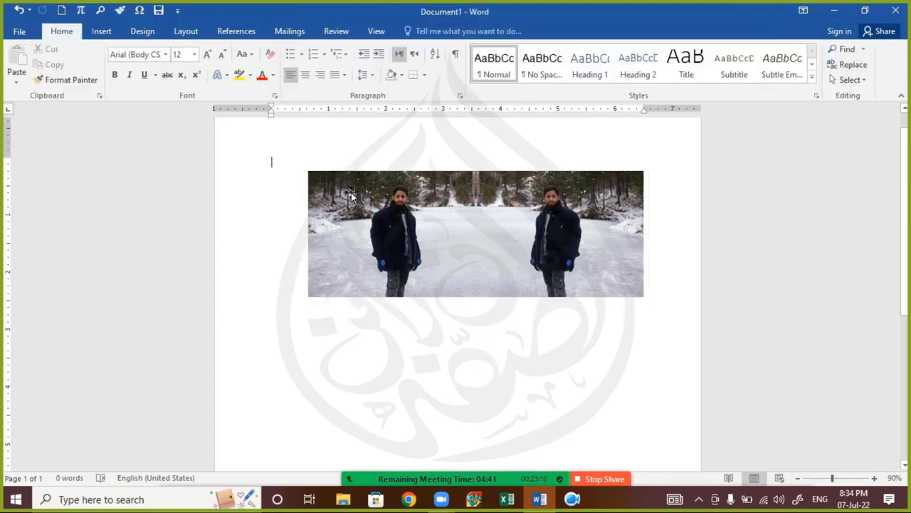
pyautogui.click(511, 221)
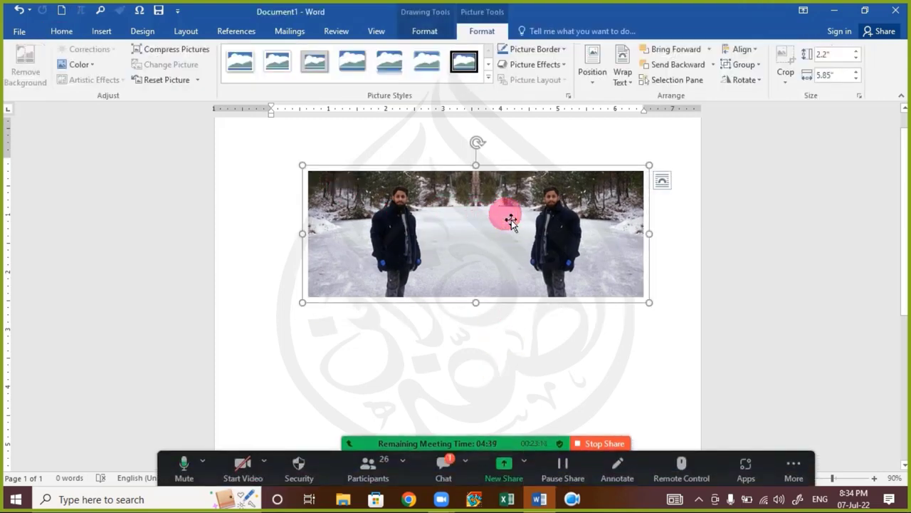
pyautogui.moveTo(511, 221); pyautogui.dragTo(482, 302)
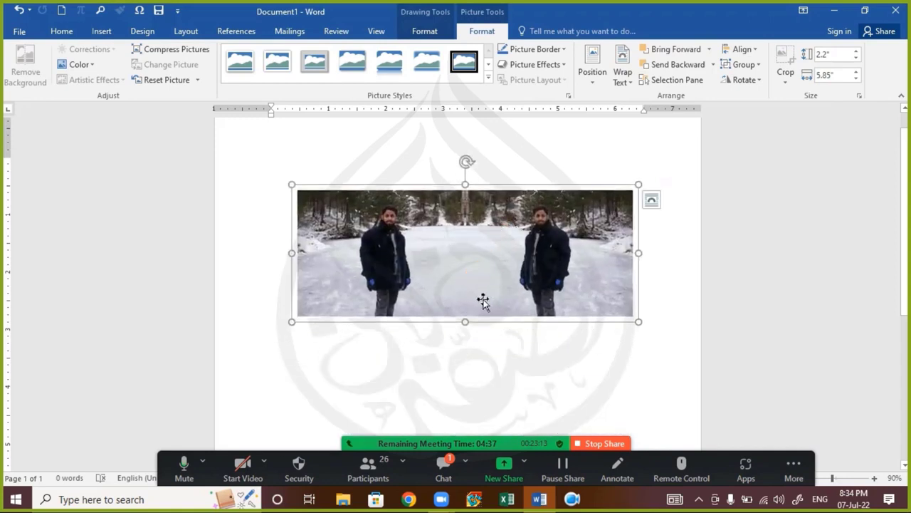
# Step: Ungroup the two photos and open the Zoom meeting chat
pyautogui.click(744, 64)
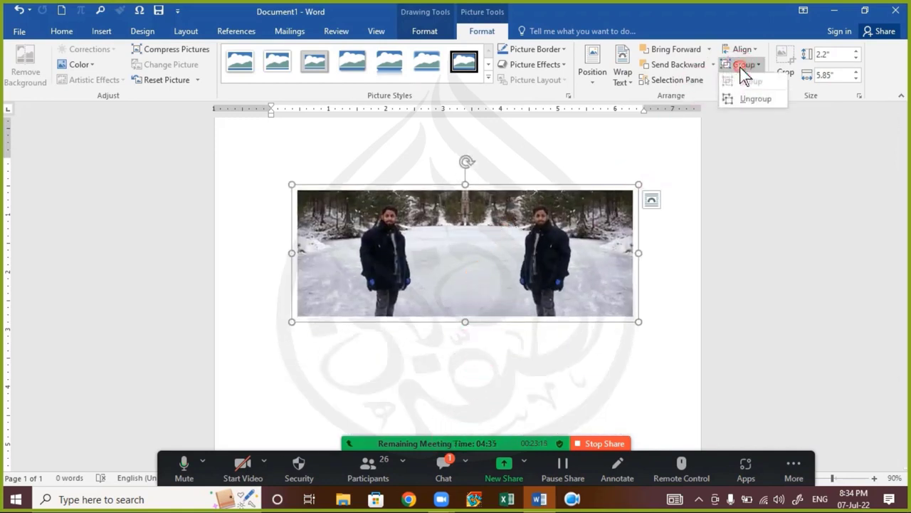
pyautogui.click(754, 97)
pyautogui.click(596, 380)
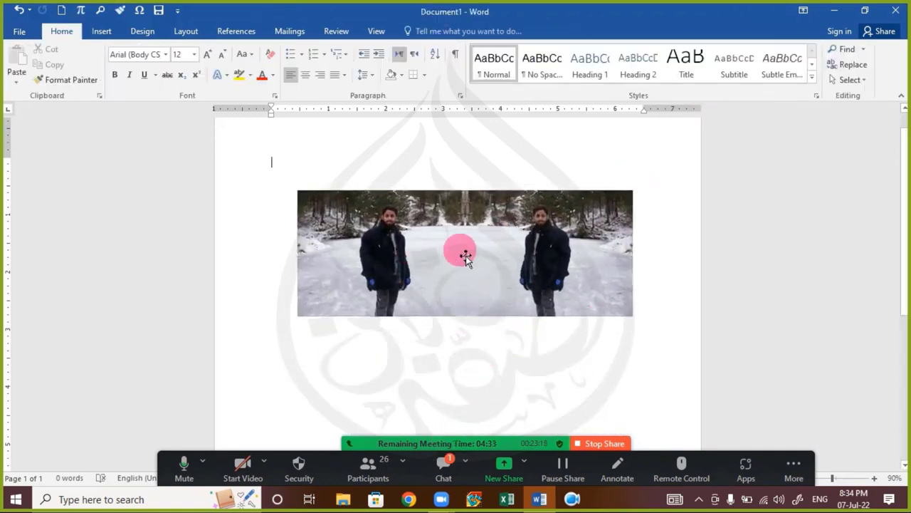
pyautogui.click(443, 464)
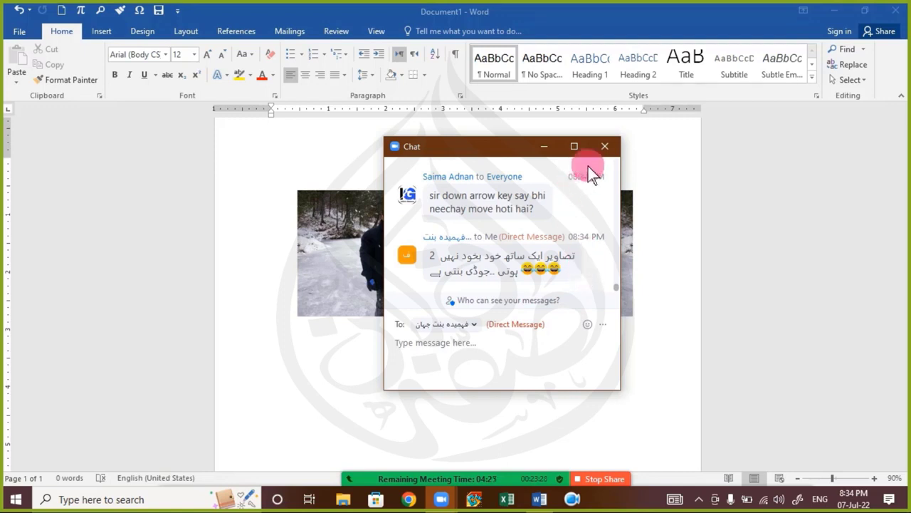
# Step: Scroll through the chat messages and close the Zoom chat window
pyautogui.scroll(2, 554, 227)
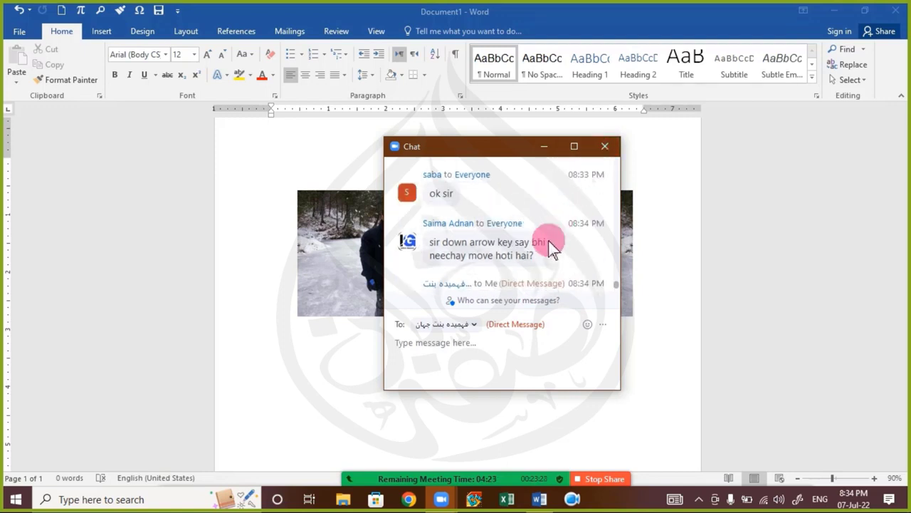
pyautogui.scroll(-1, 550, 238)
pyautogui.scroll(1, 554, 246)
pyautogui.click(604, 147)
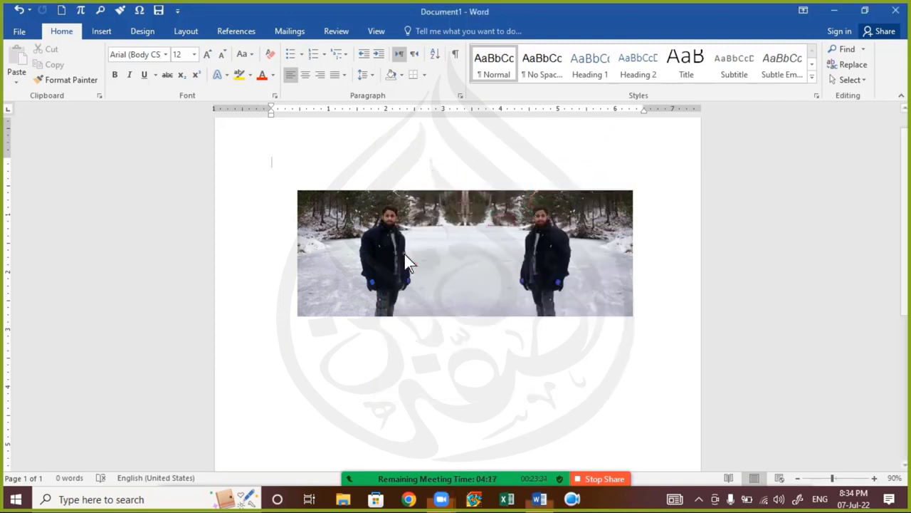
# Step: Group both snow photos into a single 2.2 by 5.85 inch picture
pyautogui.click(461, 260)
pyautogui.keyDown('shift'); pyautogui.click(526, 248); pyautogui.keyUp('shift')
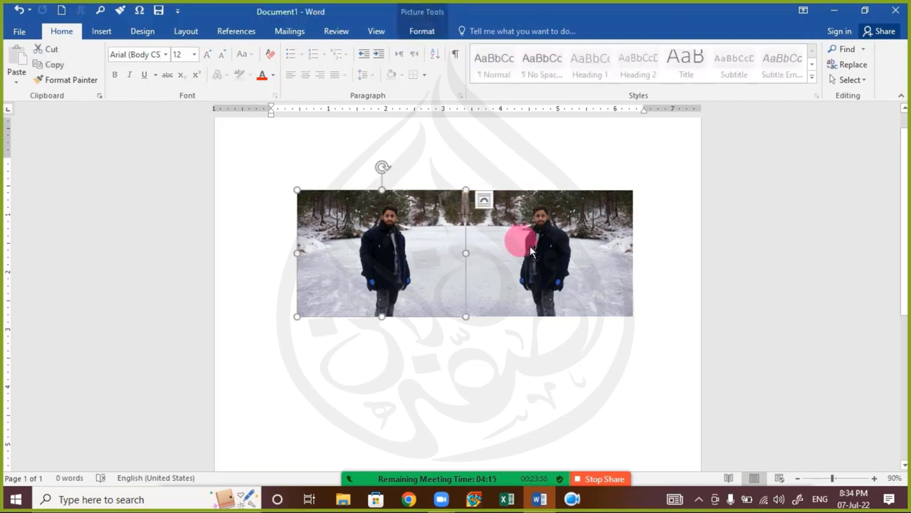
pyautogui.click(422, 31)
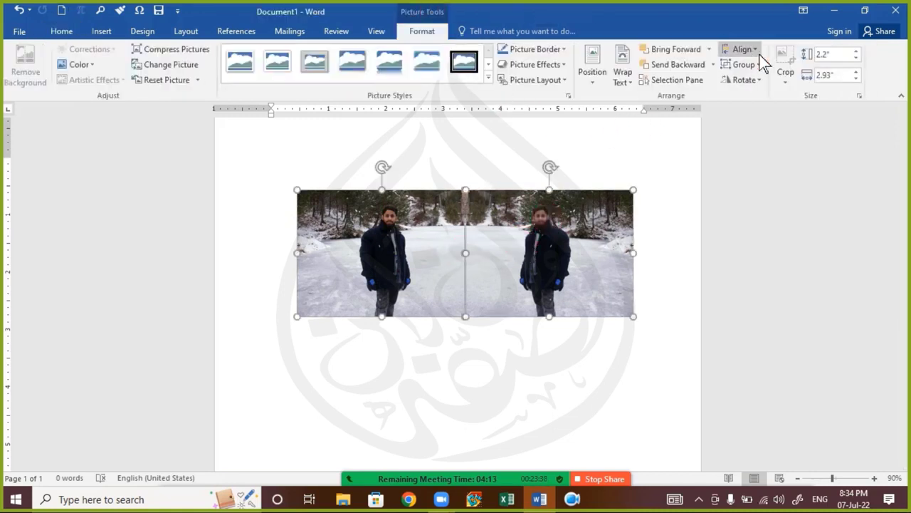
pyautogui.click(760, 65)
pyautogui.click(759, 90)
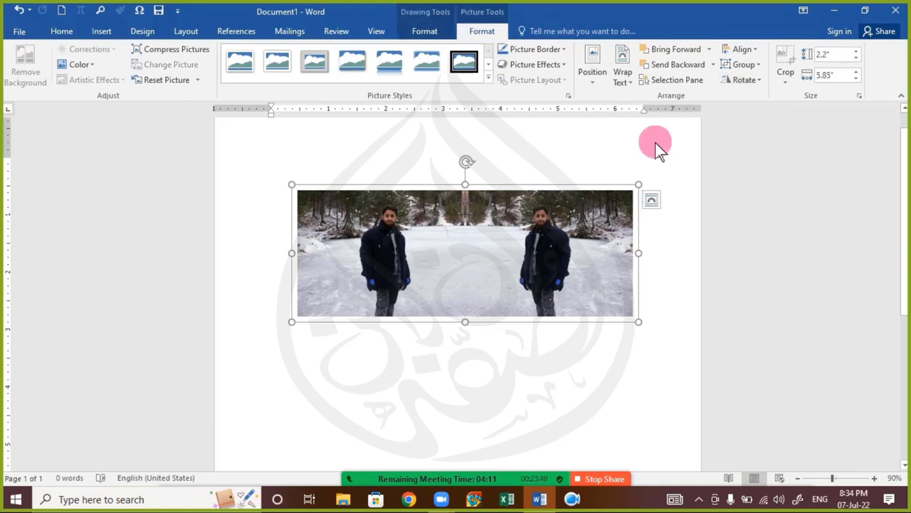
# Step: Nudge the grouped picture down and back up with arrow keys, then close Layout Options
pyautogui.press('Down')
pyautogui.press('Down')
pyautogui.press('Down')
pyautogui.press('Down')
pyautogui.press('Down')
pyautogui.press('Down')
pyautogui.press('Down')
pyautogui.press('Down')
pyautogui.press('Down')
pyautogui.press('Down')
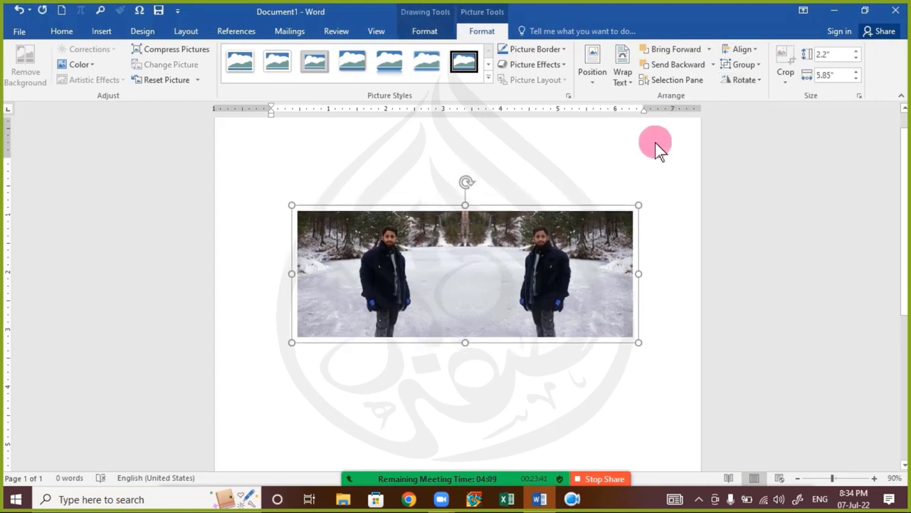
pyautogui.press('Down')
pyautogui.press('Down')
pyautogui.press('Down')
pyautogui.press('Down')
pyautogui.press('Down')
pyautogui.press('Down')
pyautogui.press('Down')
pyautogui.press('Down')
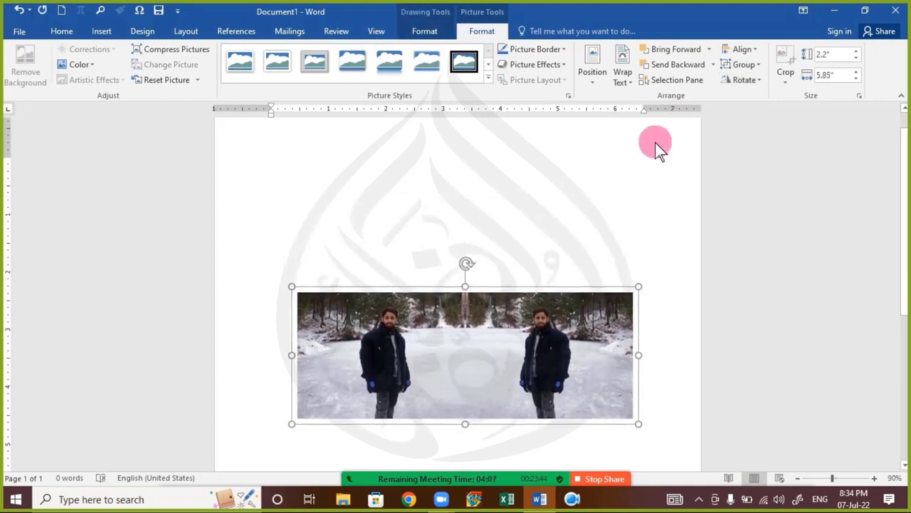
pyautogui.press('Up')
pyautogui.press('Up')
pyautogui.press('Up')
pyautogui.press('Up')
pyautogui.press('Up')
pyautogui.press('Up')
pyautogui.press('Up')
pyautogui.press('Up')
pyautogui.press('Up')
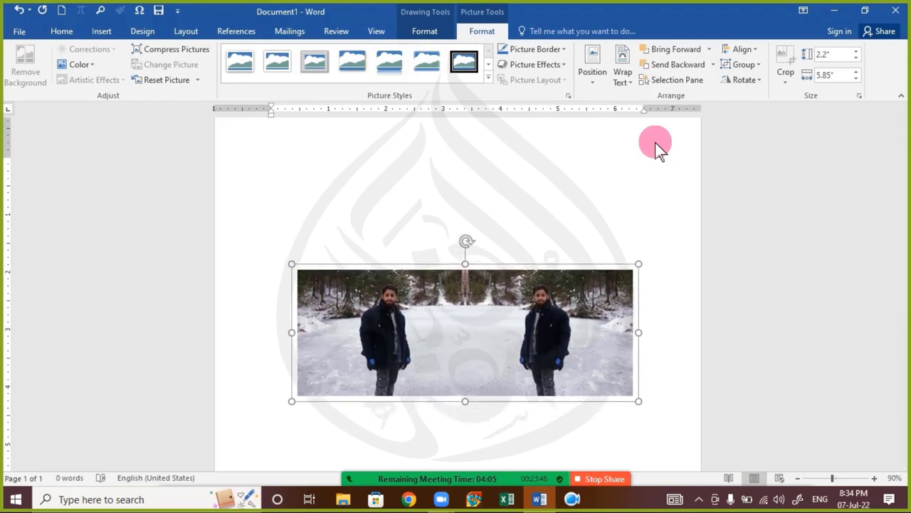
pyautogui.press('Up')
pyautogui.press('Up')
pyautogui.press('Up')
pyautogui.press('Up')
pyautogui.press('Up')
pyautogui.press('Up')
pyautogui.press('Up')
pyautogui.press('Up')
pyautogui.press('Up')
pyautogui.press('Up')
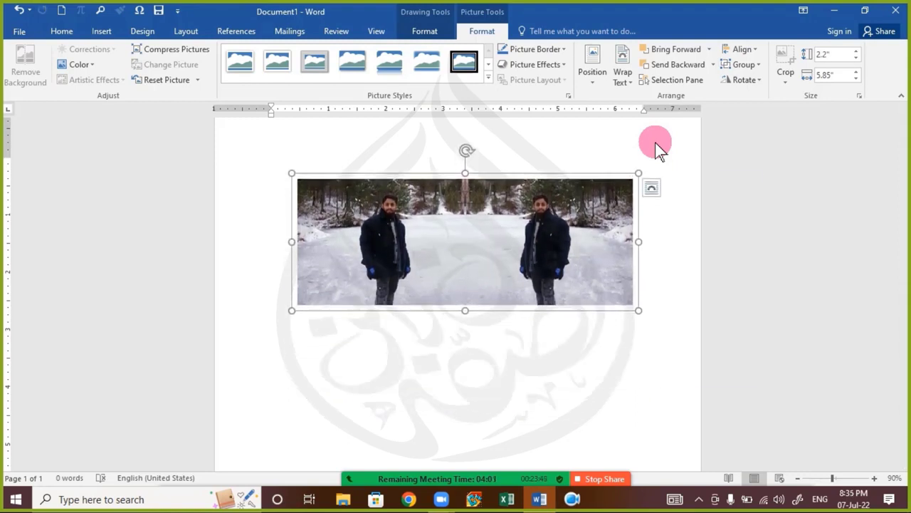
pyautogui.click(656, 143)
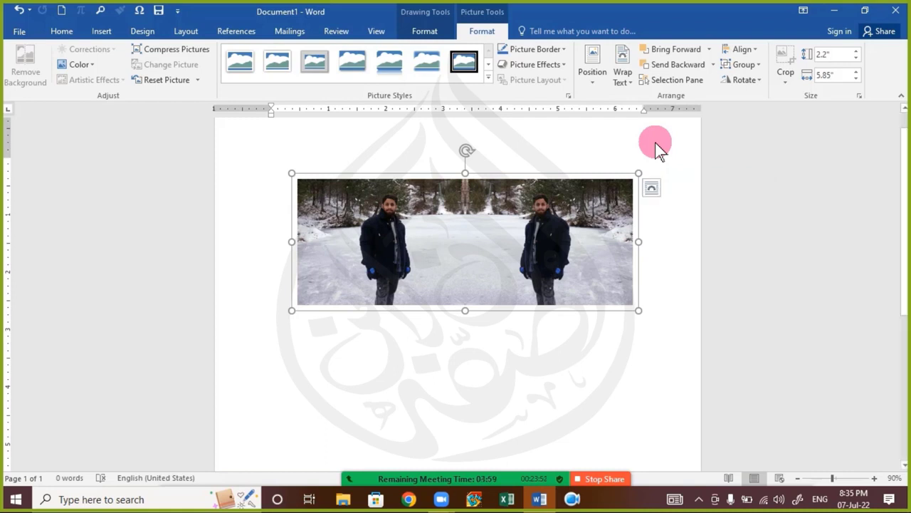
# Step: Resize the grouped picture, trying a 2.42-inch height and about 4.84-inch width
pyautogui.hotkey('shift', 'Down')
pyautogui.hotkey('shift', 'Down')
pyautogui.hotkey('shift', 'Down')
pyautogui.hotkey('shift', 'Down')
pyautogui.hotkey('shift', 'Down')
pyautogui.hotkey('shift', 'Down')
pyautogui.hotkey('shift', 'Down')
pyautogui.hotkey('shift', 'Down')
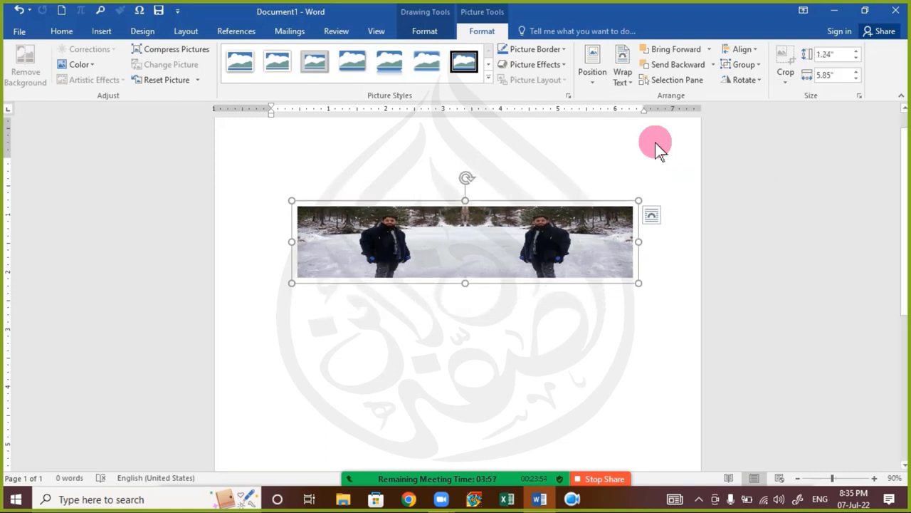
pyautogui.hotkey('shift', 'Up')
pyautogui.hotkey('shift', 'Up')
pyautogui.hotkey('shift', 'Up')
pyautogui.hotkey('shift', 'Up')
pyautogui.hotkey('shift', 'Up')
pyautogui.hotkey('shift', 'Up')
pyautogui.hotkey('shift', 'Up')
pyautogui.hotkey('shift', 'Up')
pyautogui.hotkey('shift', 'Up')
pyautogui.hotkey('shift', 'Up')
pyautogui.hotkey('shift', 'Up')
pyautogui.hotkey('shift', 'Up')
pyautogui.hotkey('shift', 'Up')
pyautogui.hotkey('shift', 'Up')
pyautogui.hotkey('shift', 'Up')
pyautogui.hotkey('shift', 'Up')
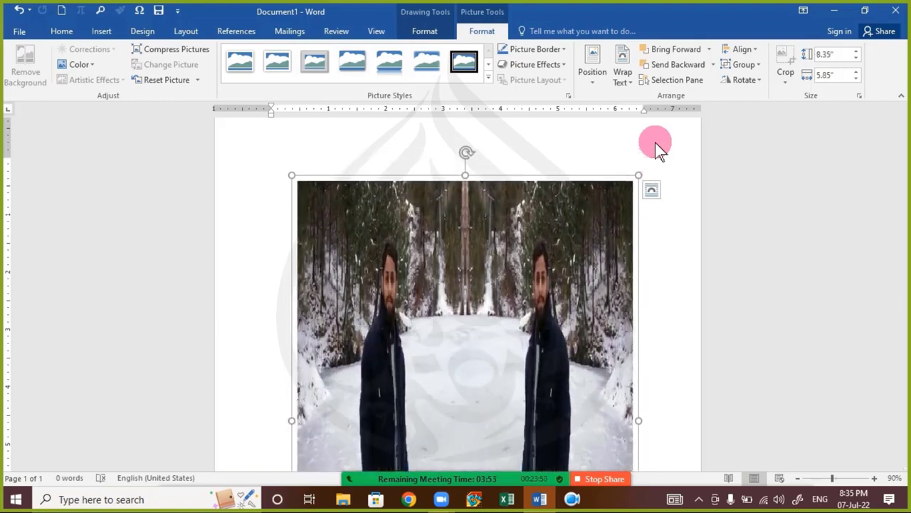
pyautogui.hotkey('shift', 'Down')
pyautogui.hotkey('shift', 'Down')
pyautogui.hotkey('shift', 'Down')
pyautogui.hotkey('shift', 'Down')
pyautogui.hotkey('shift', 'Down')
pyautogui.hotkey('shift', 'Down')
pyautogui.hotkey('shift', 'Down')
pyautogui.hotkey('shift', 'Down')
pyautogui.hotkey('shift', 'Down')
pyautogui.hotkey('shift', 'Down')
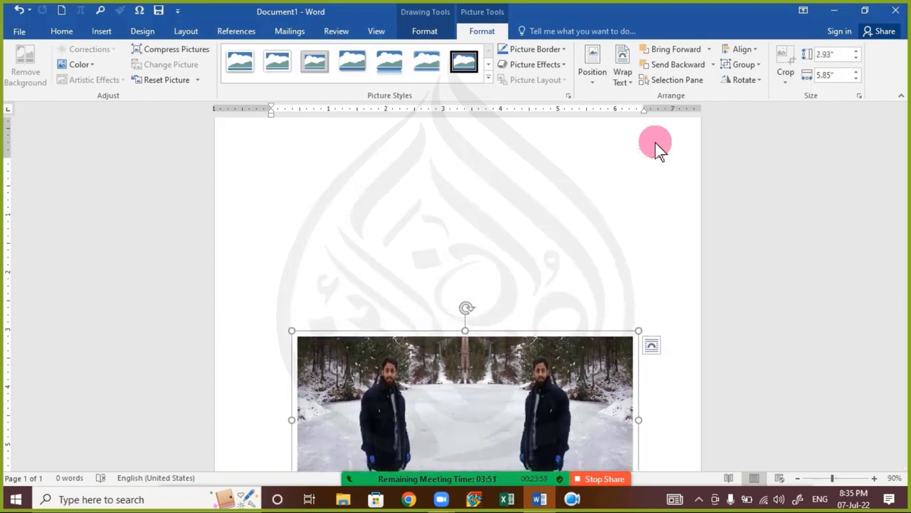
pyautogui.hotkey('shift', 'Right')
pyautogui.hotkey('shift', 'Right')
pyautogui.hotkey('shift', 'Right')
pyautogui.hotkey('shift', 'Left')
pyautogui.hotkey('shift', 'Left')
pyautogui.hotkey('shift', 'Left')
pyautogui.hotkey('shift', 'Left')
pyautogui.hotkey('shift', 'Left')
pyautogui.hotkey('shift', 'Left')
pyautogui.hotkey('shift', 'Left')
pyautogui.hotkey('shift', 'Left')
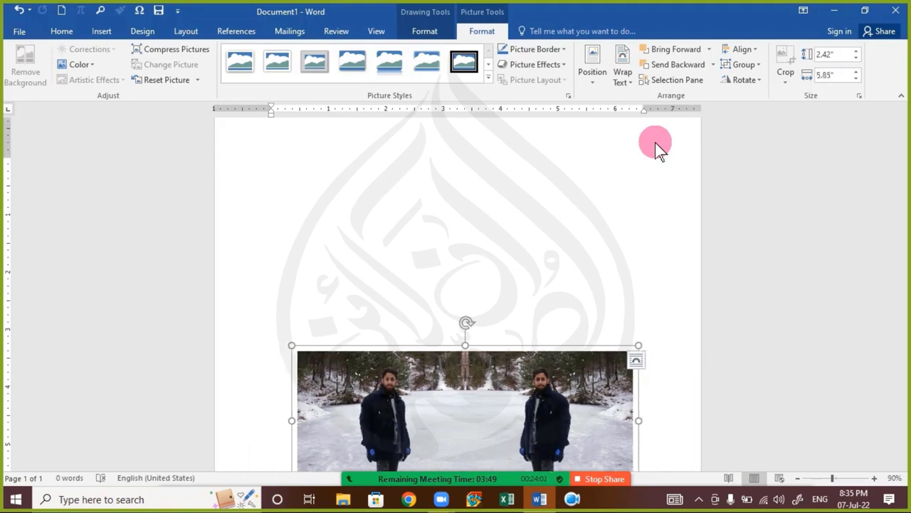
pyautogui.hotkey('shift', 'Left')
pyautogui.hotkey('shift', 'Left')
pyautogui.hotkey('shift', 'Left')
pyautogui.hotkey('shift', 'Left')
pyautogui.hotkey('shift', 'Right')
pyautogui.hotkey('shift', 'Right')
pyautogui.hotkey('shift', 'Right')
pyautogui.hotkey('shift', 'Right')
pyautogui.hotkey('shift', 'Right')
pyautogui.hotkey('shift', 'Right')
pyautogui.hotkey('shift', 'Right')
pyautogui.hotkey('shift', 'Right')
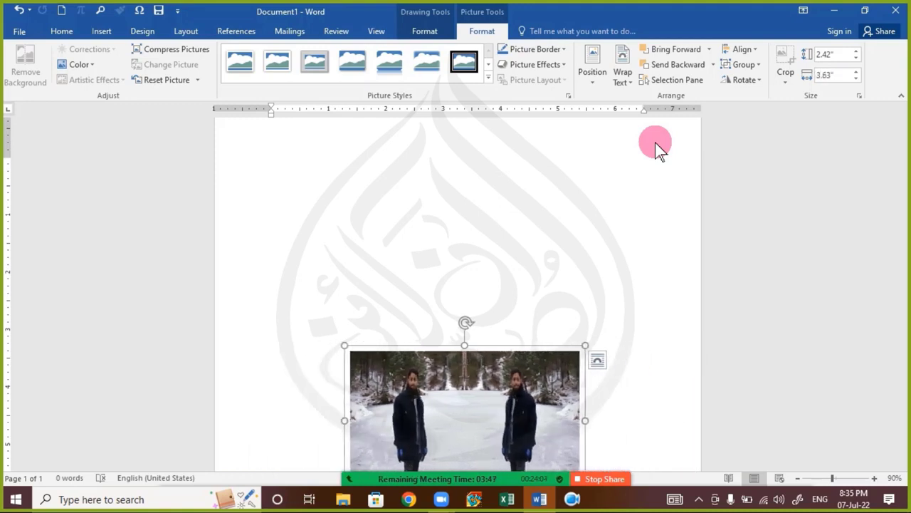
# Step: Adjust the width to about 4.75 inches, then delete the grouped picture
pyautogui.hotkey('shift', 'Right')
pyautogui.hotkey('shift', 'Right')
pyautogui.hotkey('shift', 'Right')
pyautogui.hotkey('shift', 'Right')
pyautogui.hotkey('shift', 'Right')
pyautogui.hotkey('shift', 'Right')
pyautogui.hotkey('shift', 'Right')
pyautogui.hotkey('shift', 'Right')
pyautogui.hotkey('shift', 'Right')
pyautogui.hotkey('shift', 'Right')
pyautogui.hotkey('shift', 'Right')
pyautogui.hotkey('shift', 'Right')
pyautogui.hotkey('shift', 'Right')
pyautogui.hotkey('shift', 'Right')
pyautogui.hotkey('shift', 'Right')
pyautogui.hotkey('shift', 'Left')
pyautogui.hotkey('shift', 'Left')
pyautogui.hotkey('shift', 'Left')
pyautogui.hotkey('shift', 'Left')
pyautogui.hotkey('shift', 'Left')
pyautogui.hotkey('shift', 'Left')
pyautogui.hotkey('shift', 'Left')
pyautogui.hotkey('shift', 'Left')
pyautogui.hotkey('shift', 'Left')
pyautogui.hotkey('shift', 'Left')
pyautogui.hotkey('shift', 'Left')
pyautogui.hotkey('shift', 'Left')
pyautogui.hotkey('shift', 'Left')
pyautogui.hotkey('shift', 'Left')
pyautogui.hotkey('shift', 'Left')
pyautogui.hotkey('shift', 'Left')
pyautogui.hotkey('shift', 'Left')
pyautogui.hotkey('shift', 'Left')
pyautogui.hotkey('shift', 'Left')
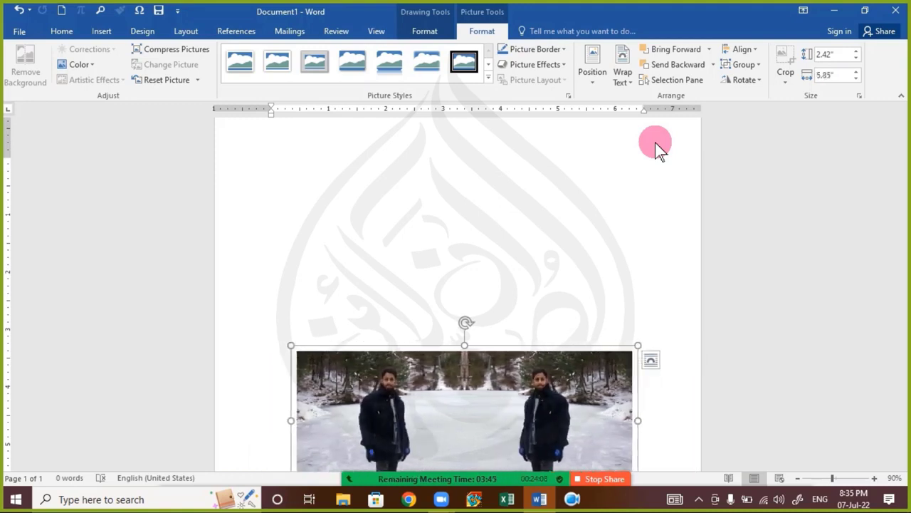
pyautogui.hotkey('shift', 'Up')
pyautogui.hotkey('shift', 'Up')
pyautogui.hotkey('shift', 'Up')
pyautogui.hotkey('shift', 'Up')
pyautogui.hotkey('shift', 'Up')
pyautogui.hotkey('shift', 'Up')
pyautogui.hotkey('shift', 'Up')
pyautogui.hotkey('shift', 'Up')
pyautogui.hotkey('shift', 'Up')
pyautogui.hotkey('shift', 'Up')
pyautogui.hotkey('shift', 'Up')
pyautogui.hotkey('shift', 'Up')
pyautogui.hotkey('shift', 'Up')
pyautogui.hotkey('shift', 'Up')
pyautogui.hotkey('shift', 'Up')
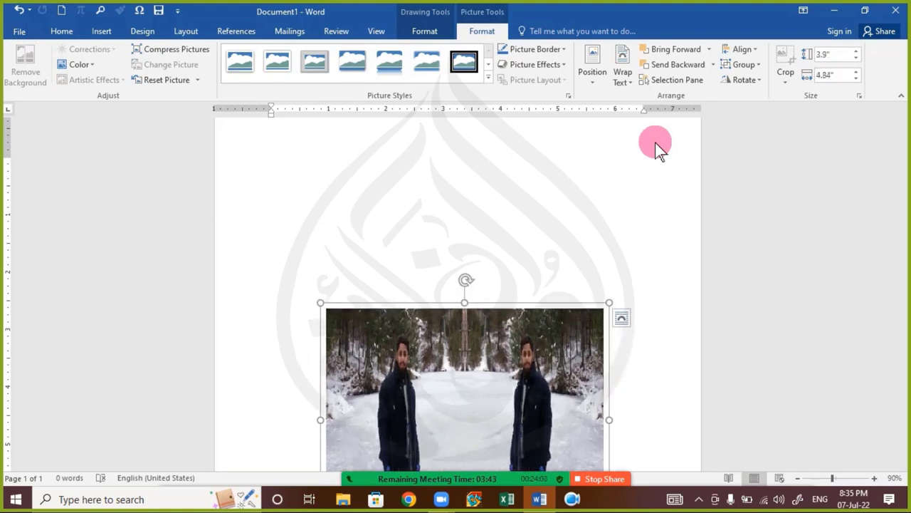
pyautogui.hotkey('shift', 'Left')
pyautogui.hotkey('shift', 'Left')
pyautogui.hotkey('shift', 'Left')
pyautogui.hotkey('shift', 'Left')
pyautogui.hotkey('shift', 'Left')
pyautogui.hotkey('shift', 'Left')
pyautogui.hotkey('shift', 'Left')
pyautogui.hotkey('shift', 'Left')
pyautogui.hotkey('shift', 'Left')
pyautogui.hotkey('shift', 'Left')
pyautogui.hotkey('shift', 'Left')
pyautogui.hotkey('shift', 'Left')
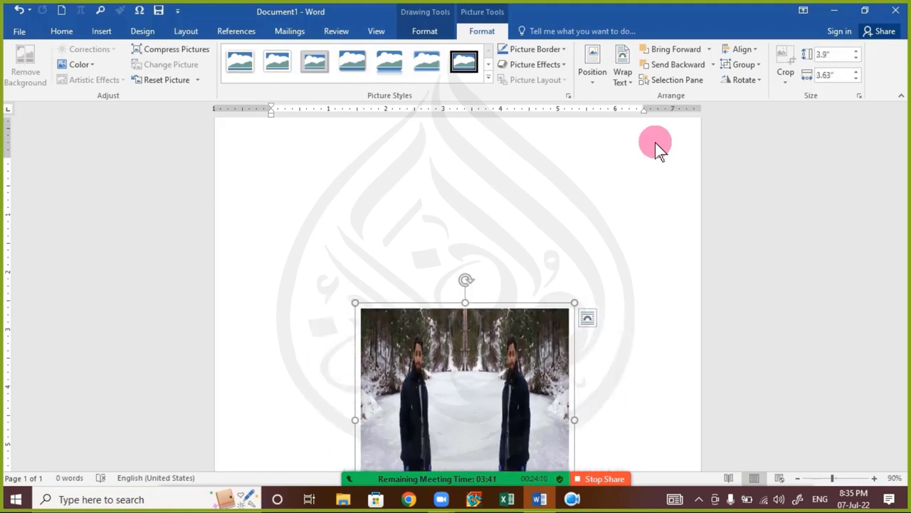
pyautogui.hotkey('ctrl', 'shift', 'Up')
pyautogui.hotkey('ctrl', 'shift', 'Right')
pyautogui.hotkey('ctrl', 'shift', 'Right')
pyautogui.hotkey('ctrl', 'shift', 'Right')
pyautogui.hotkey('ctrl', 'shift', 'Right')
pyautogui.hotkey('ctrl', 'shift', 'Right')
pyautogui.hotkey('ctrl', 'shift', 'Right')
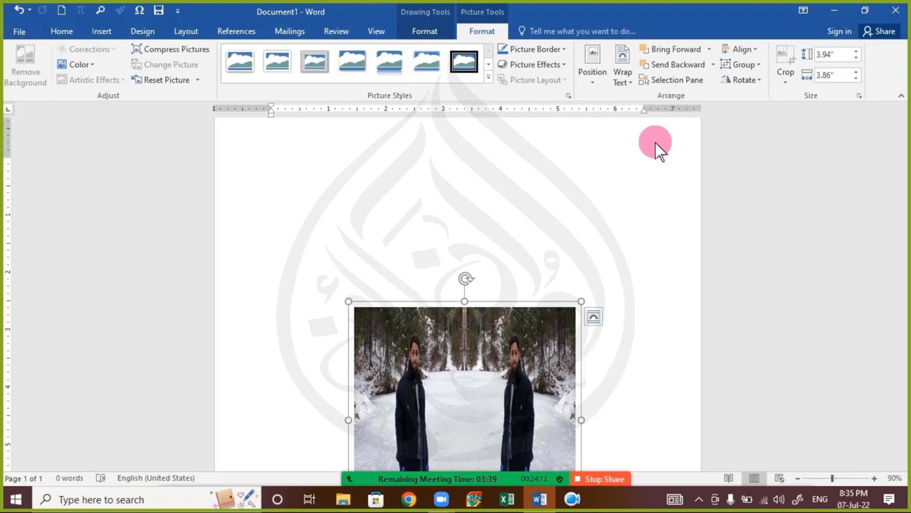
pyautogui.hotkey('shift', 'Right')
pyautogui.hotkey('shift', 'Right')
pyautogui.hotkey('shift', 'Right')
pyautogui.hotkey('shift', 'Right')
pyautogui.hotkey('shift', 'Right')
pyautogui.hotkey('shift', 'Right')
pyautogui.hotkey('shift', 'Right')
pyautogui.hotkey('shift', 'Right')
pyautogui.hotkey('shift', 'Right')
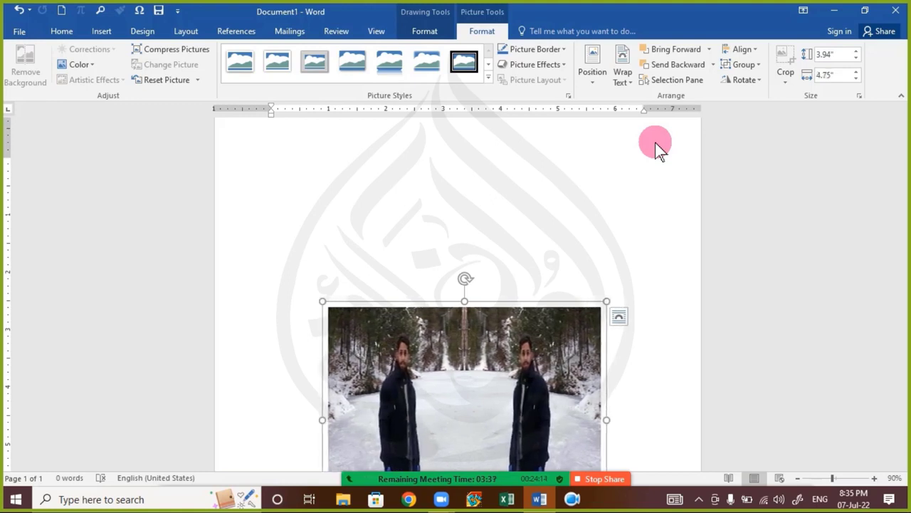
pyautogui.hotkey('ctrl', 'shift', 'Right')
pyautogui.hotkey('ctrl', 'shift', 'Right')
pyautogui.hotkey('ctrl', 'shift', 'Up')
pyautogui.hotkey('ctrl', 'shift', 'Up')
pyautogui.hotkey('ctrl', 'shift', 'Up')
pyautogui.hotkey('ctrl', 'shift', 'Up')
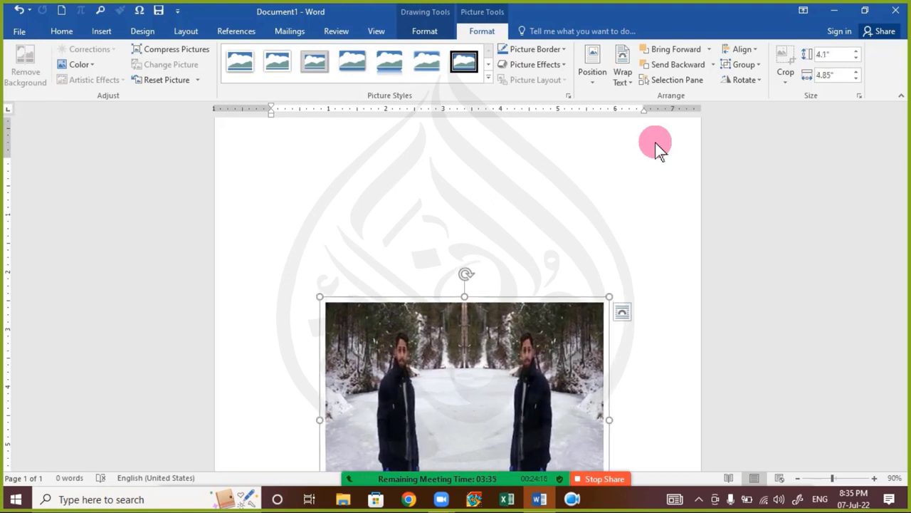
pyautogui.press('Delete')
pyautogui.moveTo(417, 494)
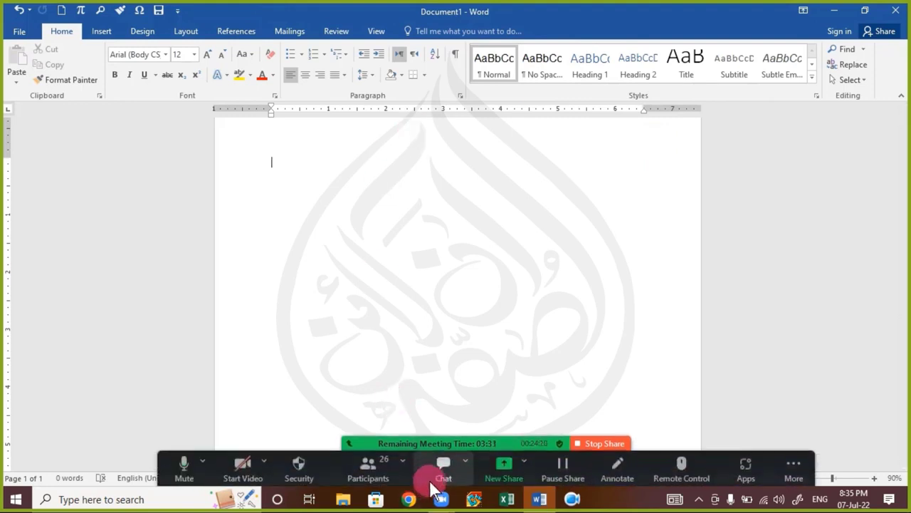
pyautogui.click(443, 468)
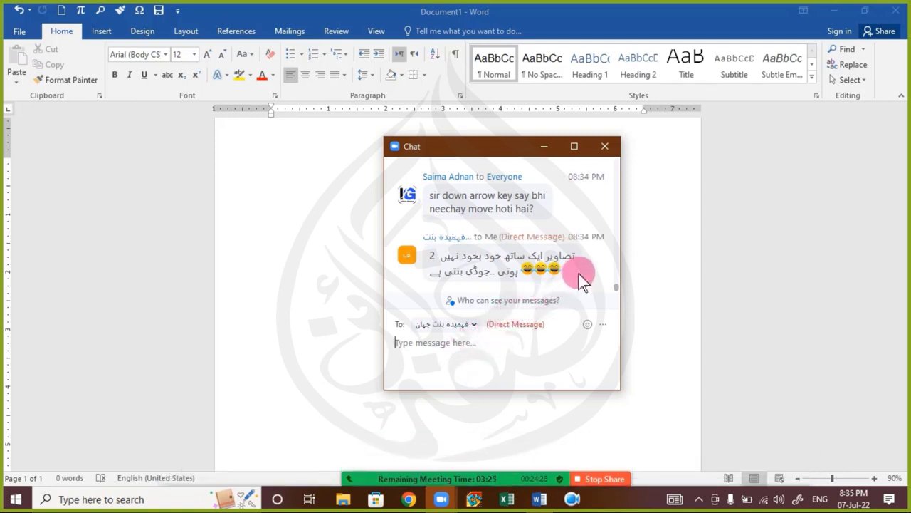
pyautogui.scroll(1, 582, 273)
pyautogui.scroll(-1, 582, 278)
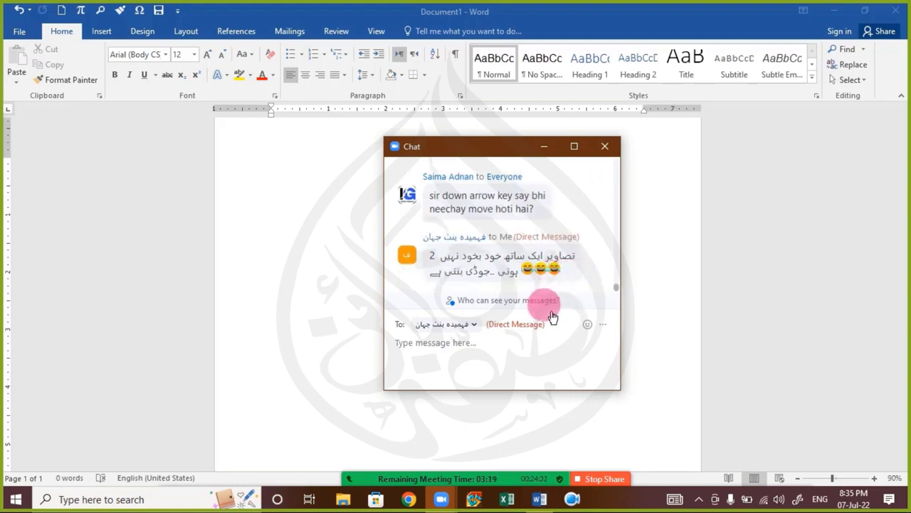
pyautogui.click(599, 146)
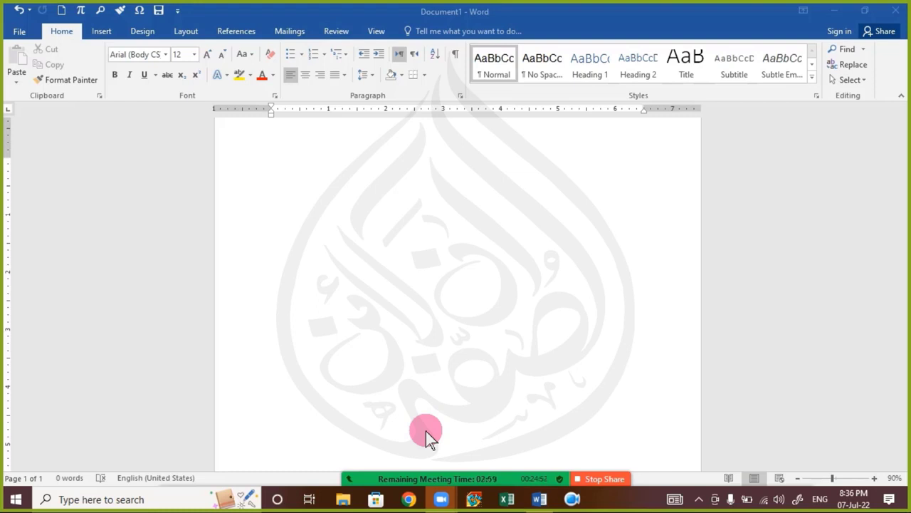
pyautogui.moveTo(426, 431)
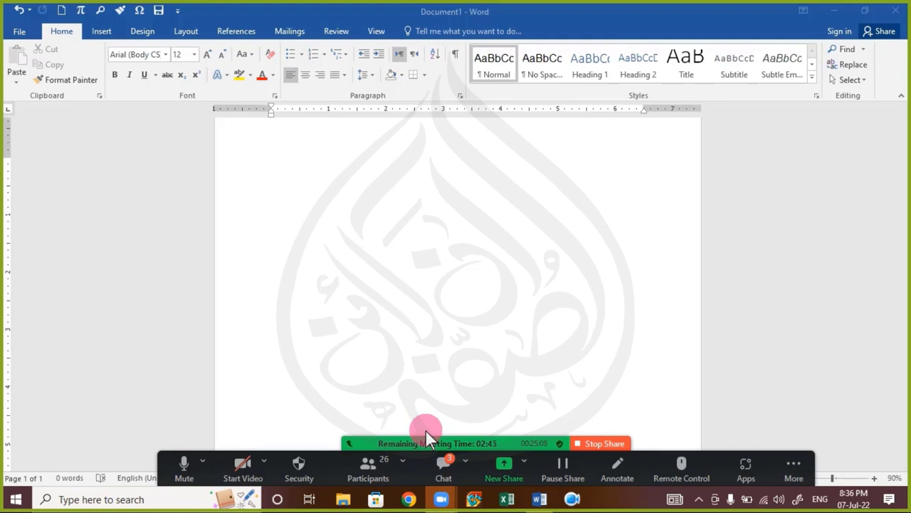
pyautogui.click(443, 466)
pyautogui.scroll(1, 544, 249)
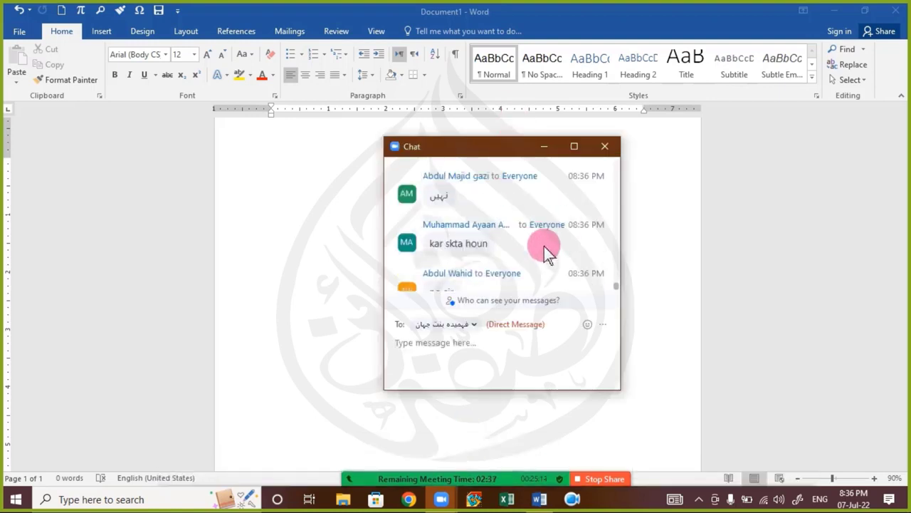
pyautogui.click(595, 148)
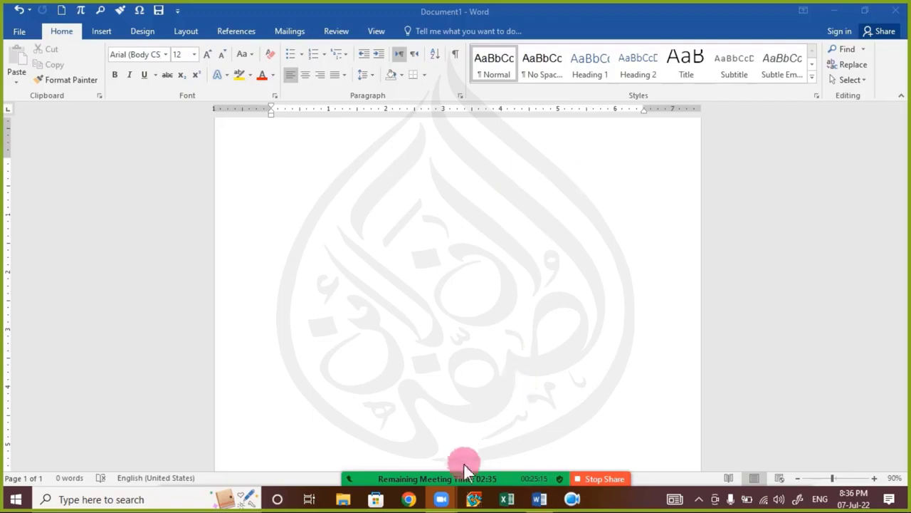
# Step: Stop sharing and set the advanced sharing options so all participants can share their screens
pyautogui.click(598, 444)
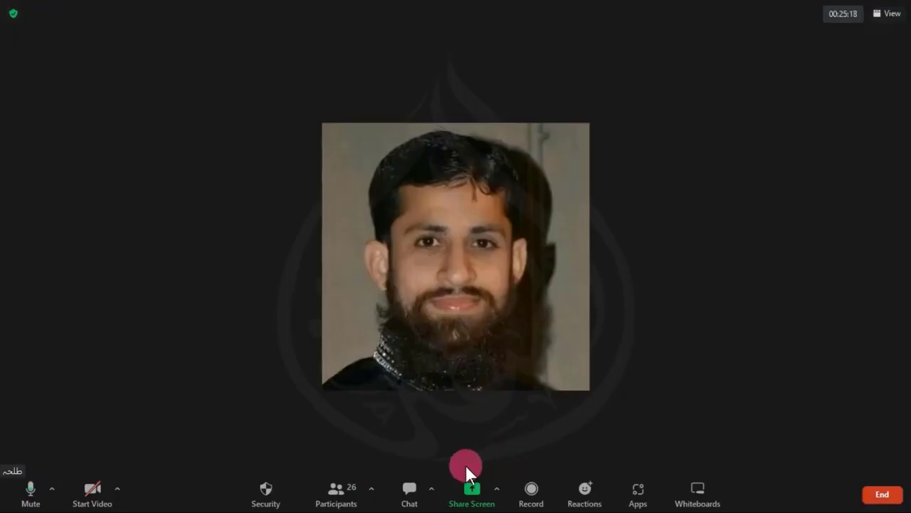
pyautogui.click(431, 487)
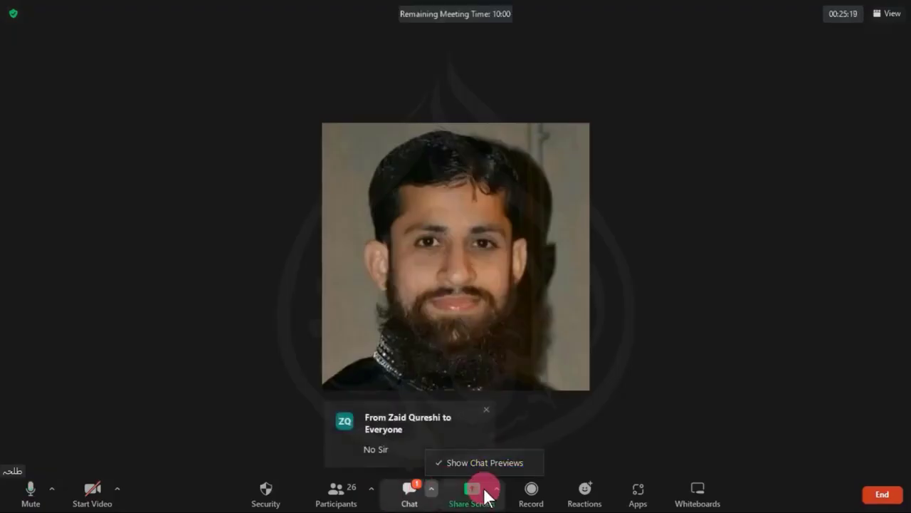
pyautogui.click(496, 488)
pyautogui.click(517, 462)
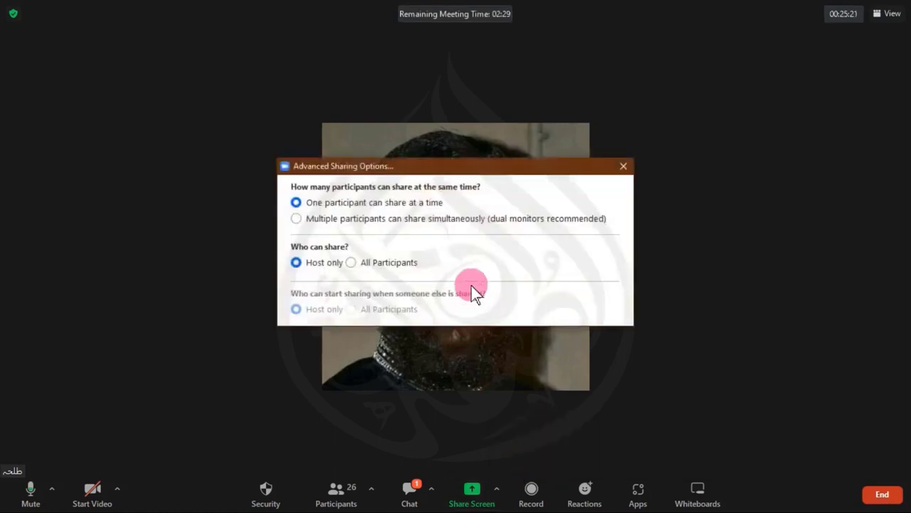
pyautogui.click(403, 265)
pyautogui.click(624, 166)
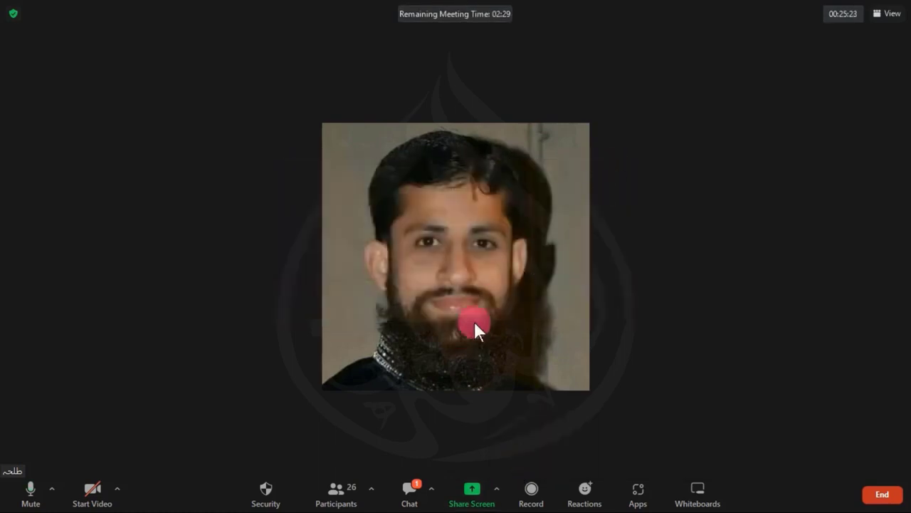
# Step: Search the Participants list for the sharing attendee, ask them to unmute, then close the list
pyautogui.click(335, 495)
pyautogui.click(420, 159)
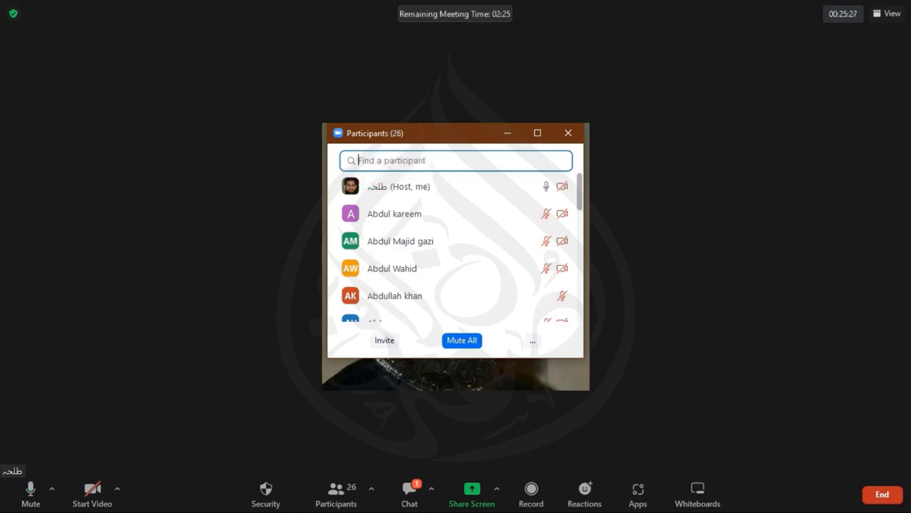
pyautogui.write('aya')
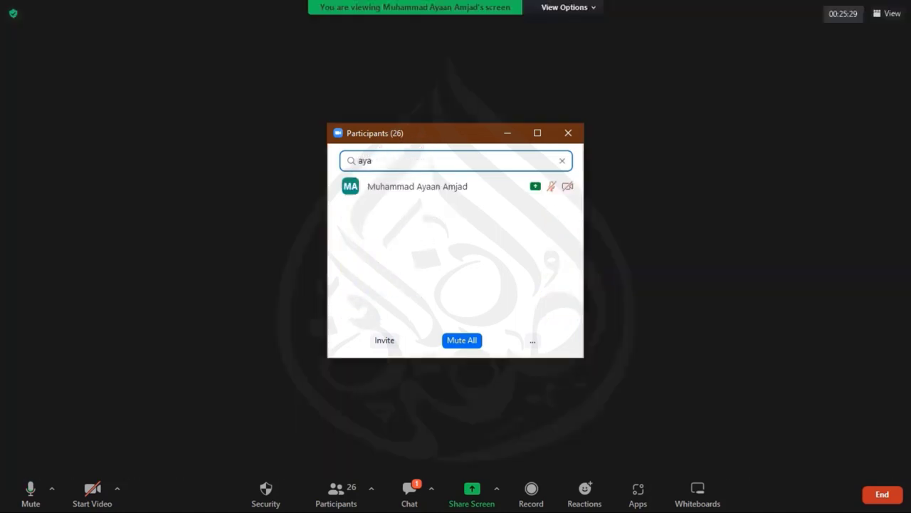
pyautogui.click(490, 186)
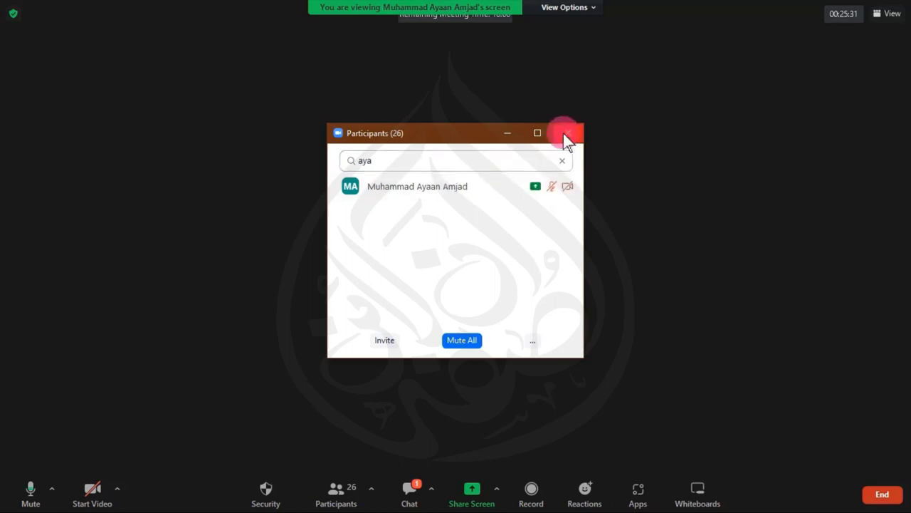
pyautogui.click(567, 135)
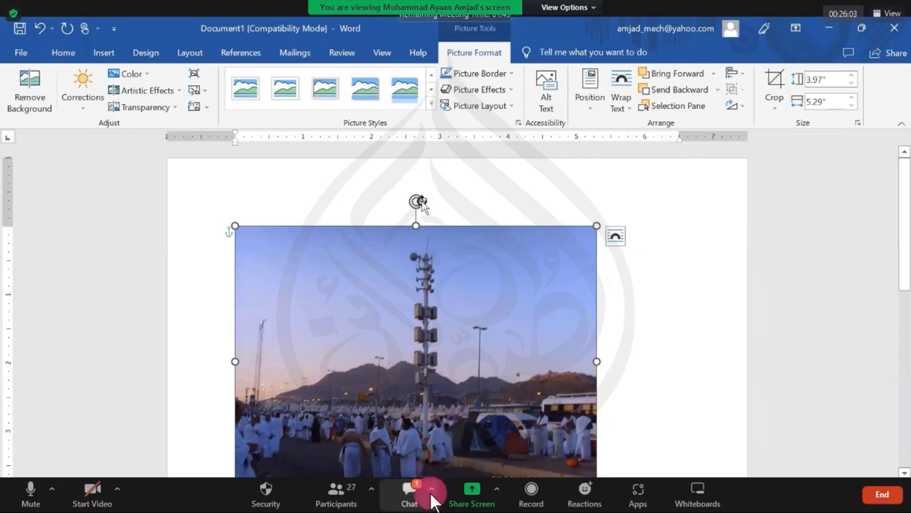
# Step: Check the new meeting chat messages, then ask the sharing presenter to unmute from Participants
pyautogui.click(404, 502)
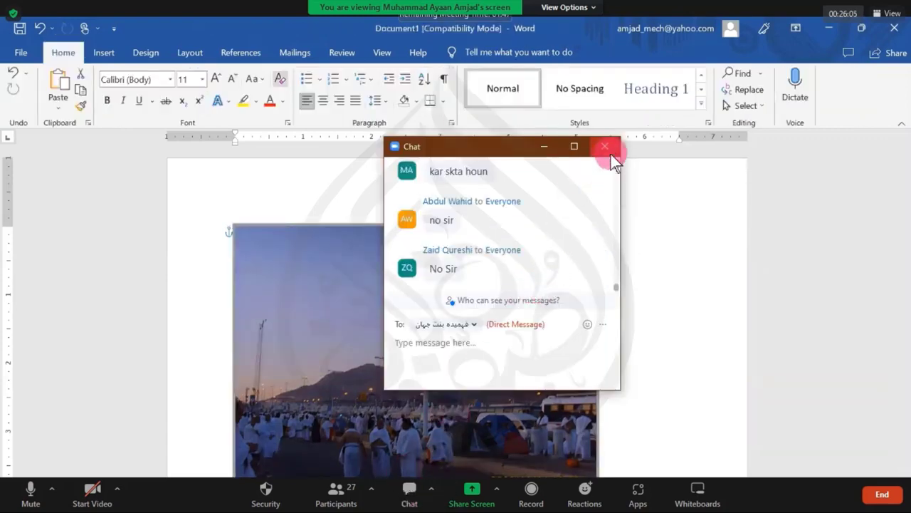
pyautogui.click(610, 153)
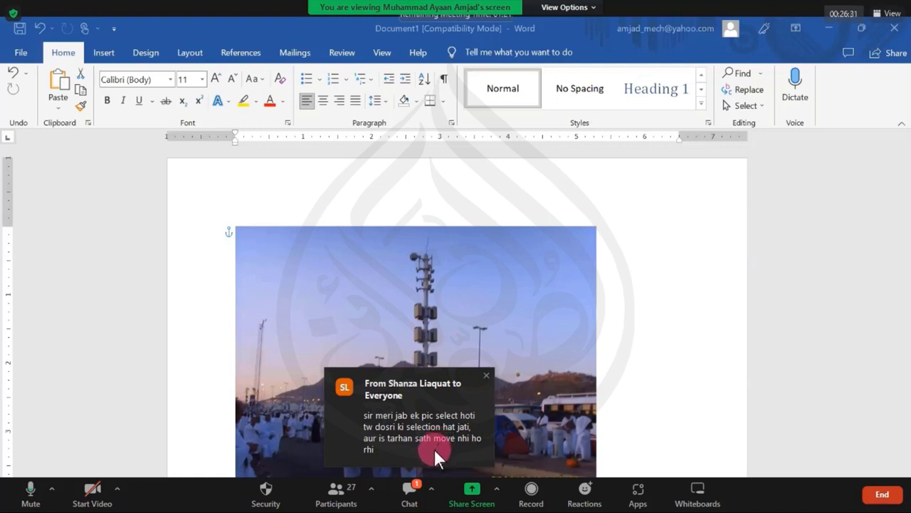
pyautogui.click(416, 496)
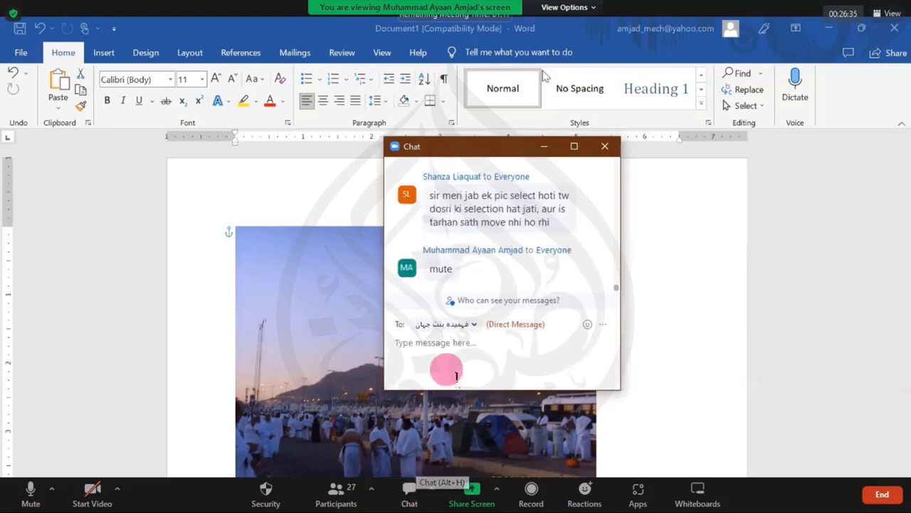
pyautogui.click(605, 146)
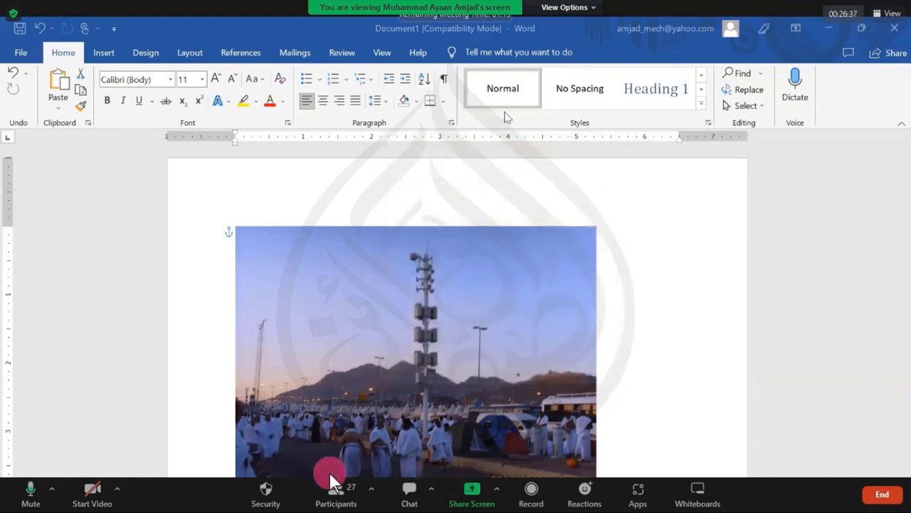
pyautogui.click(335, 491)
pyautogui.click(489, 189)
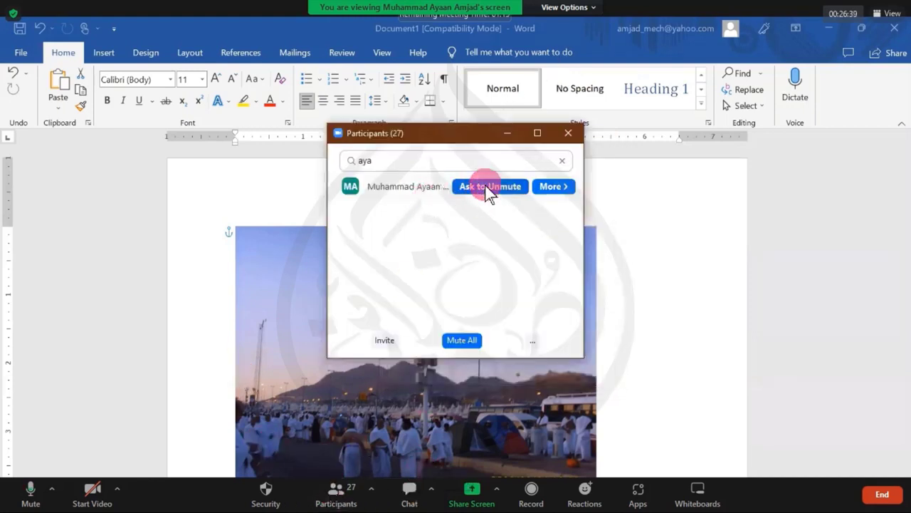
# Step: Close the Participants list, then read the meeting chat and close it
pyautogui.click(568, 134)
pyautogui.click(403, 492)
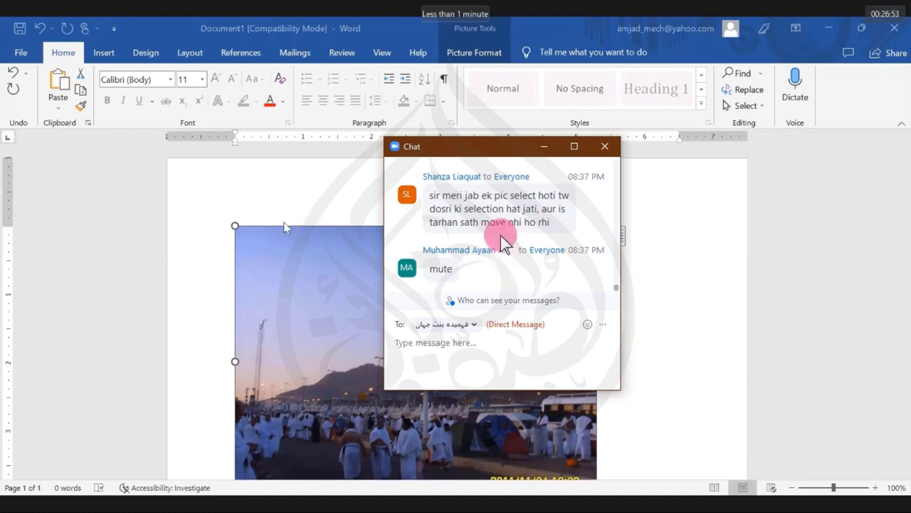
pyautogui.click(476, 56)
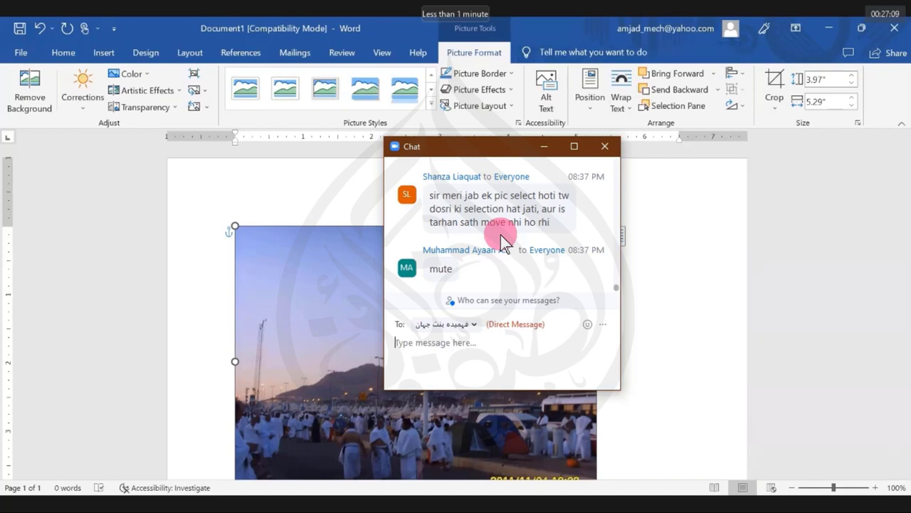
pyautogui.click(605, 147)
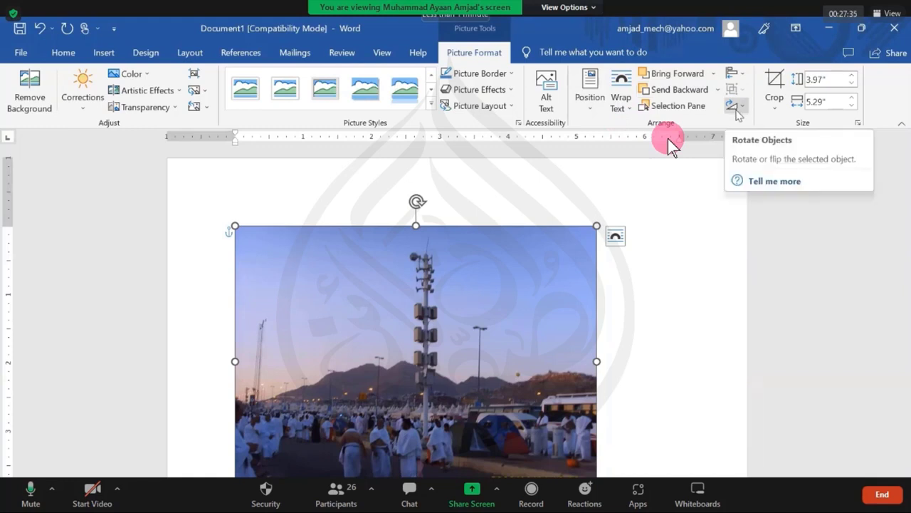
# Step: Rotate the street photo Left 90° from the Rotate Objects menu
pyautogui.click(736, 108)
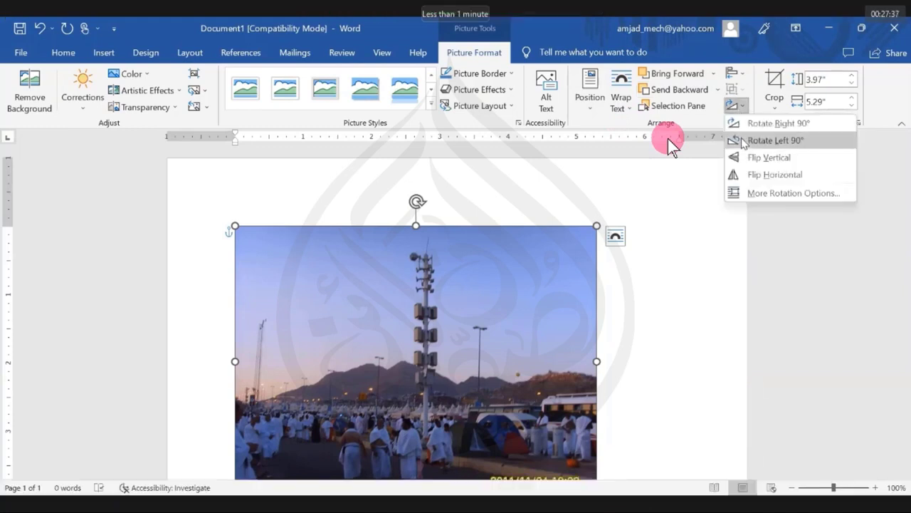
pyautogui.click(756, 140)
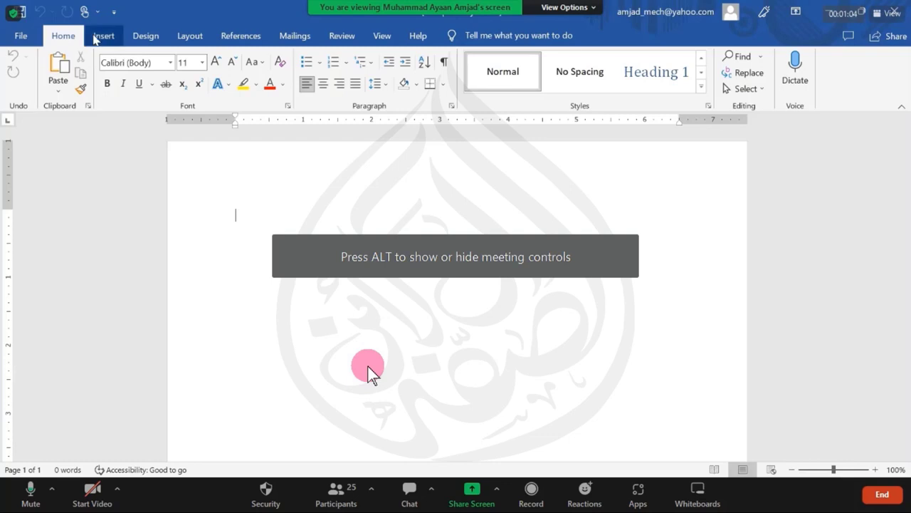
# Step: Preview Stock Images under Insert > Pictures, then choose This Device to browse local files
pyautogui.click(104, 35)
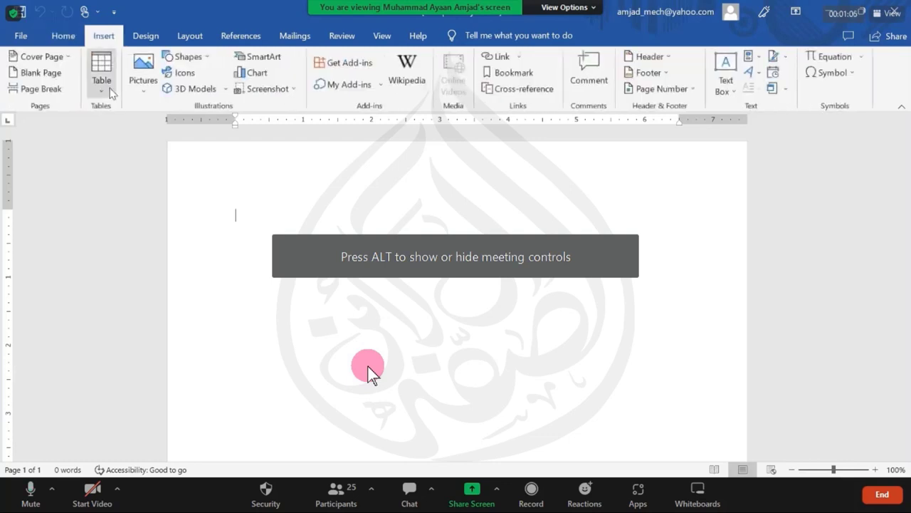
pyautogui.click(140, 92)
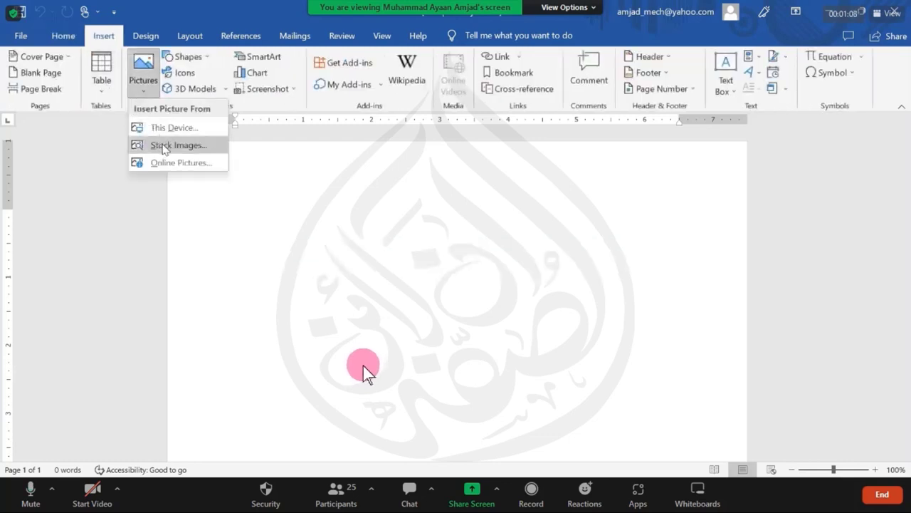
pyautogui.click(163, 148)
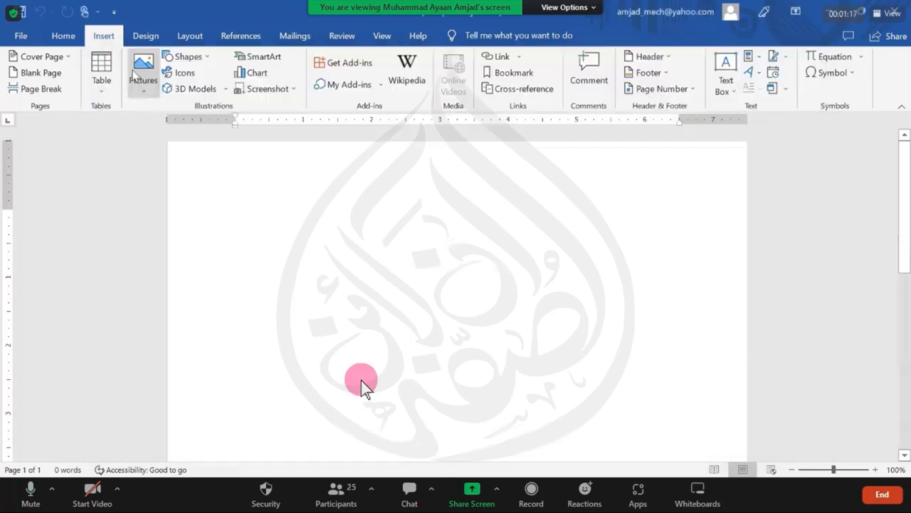
pyautogui.click(133, 71)
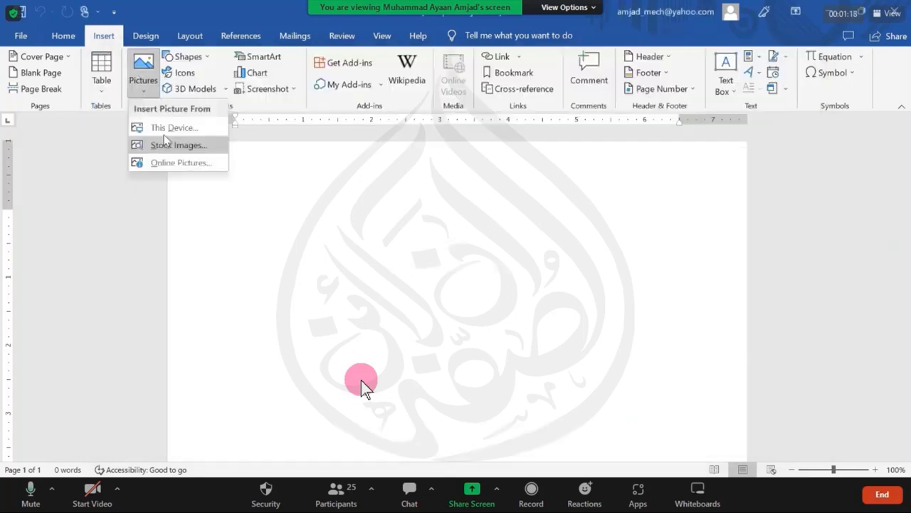
pyautogui.click(164, 131)
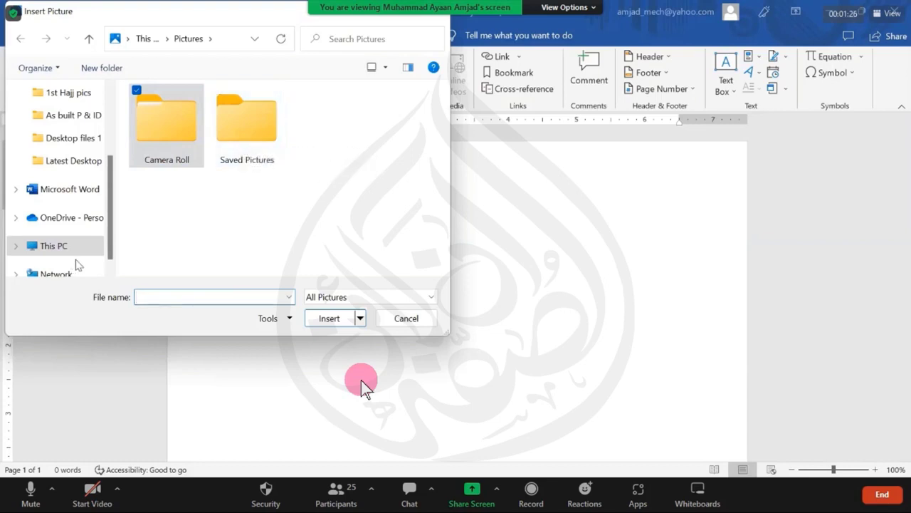
# Step: Insert the boy's photo from the Desktop folder under This PC
pyautogui.moveTo(110, 240); pyautogui.dragTo(106, 241)
pyautogui.click(78, 254)
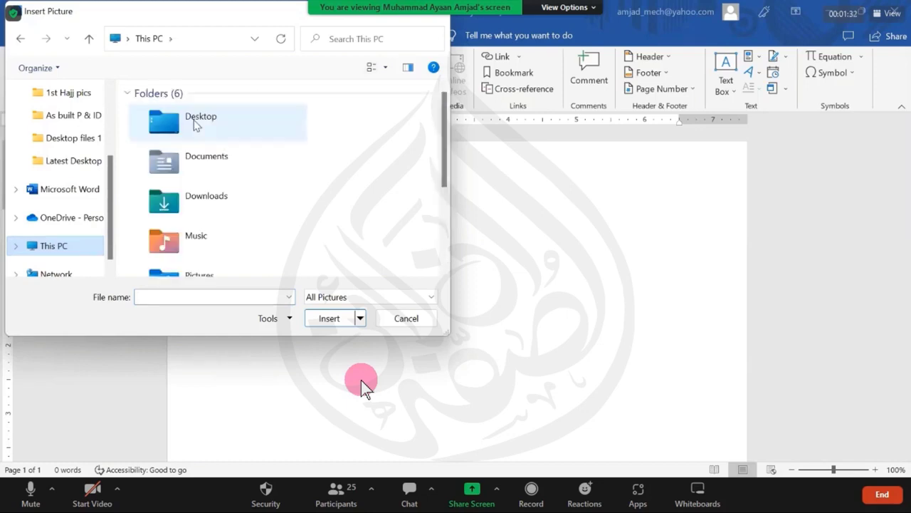
pyautogui.doubleClick(198, 124)
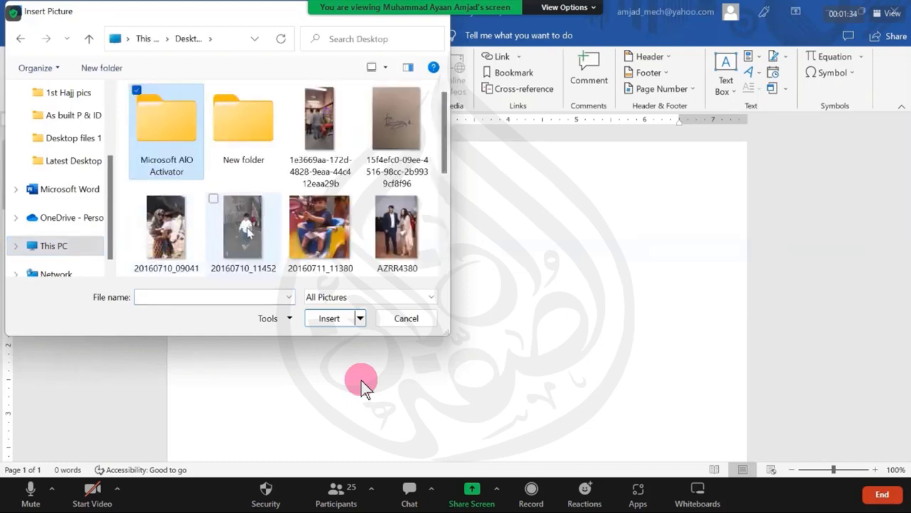
pyautogui.doubleClick(244, 227)
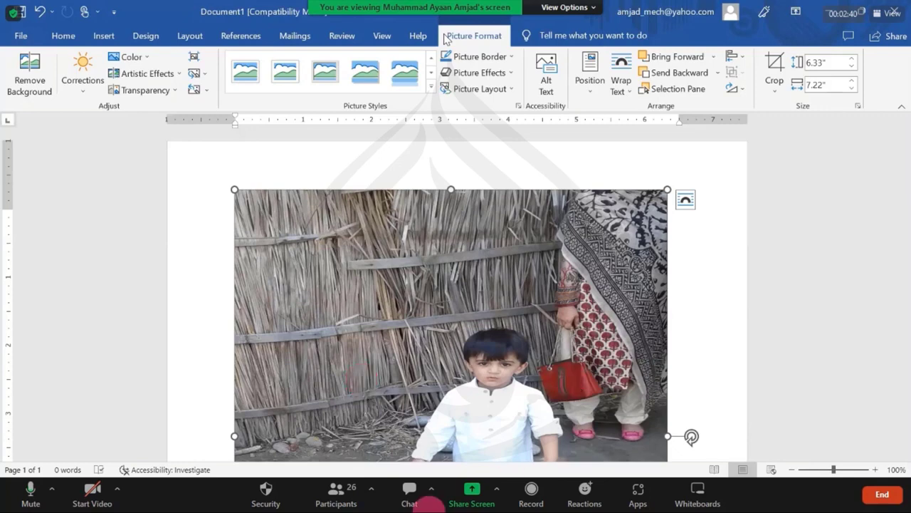
pyautogui.click(336, 493)
pyautogui.moveTo(467, 202)
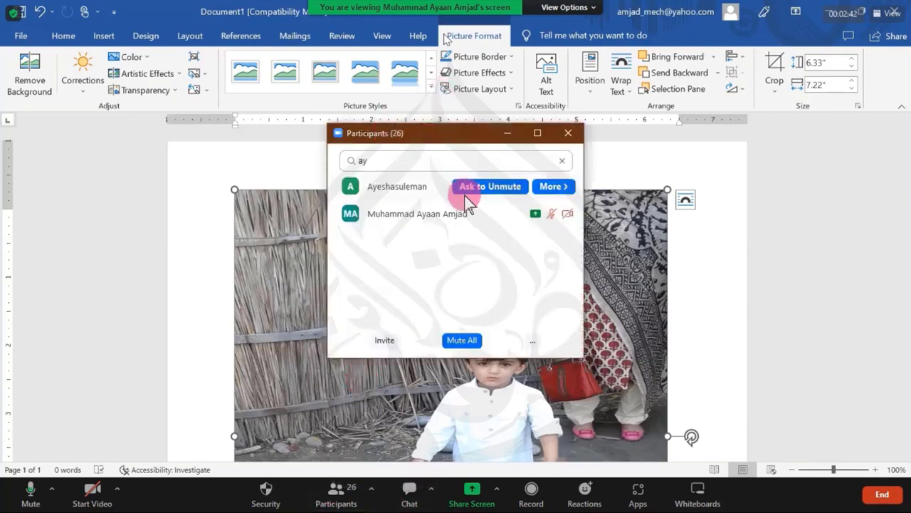
pyautogui.moveTo(509, 222)
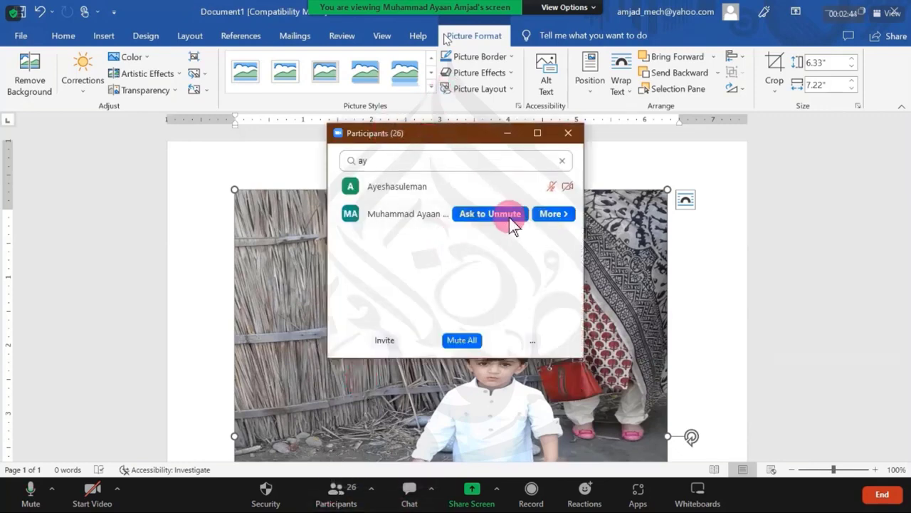
pyautogui.click(568, 132)
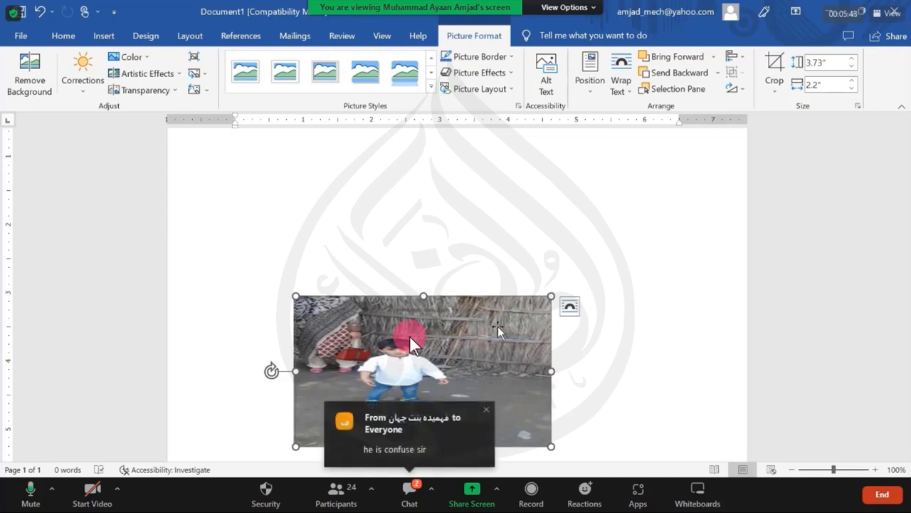
pyautogui.moveTo(497, 329)
pyautogui.mouseDown()
pyautogui.moveTo(599, 347)
pyautogui.moveTo(499, 325)
pyautogui.mouseUp()
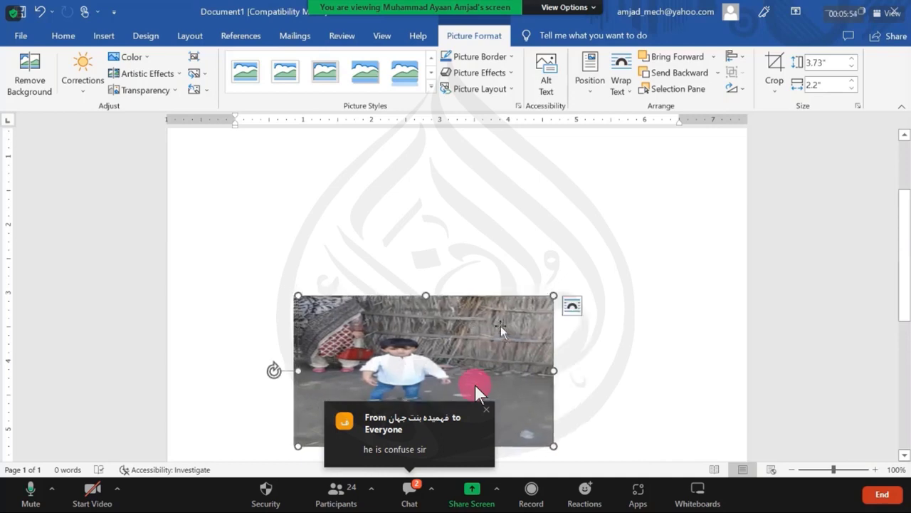
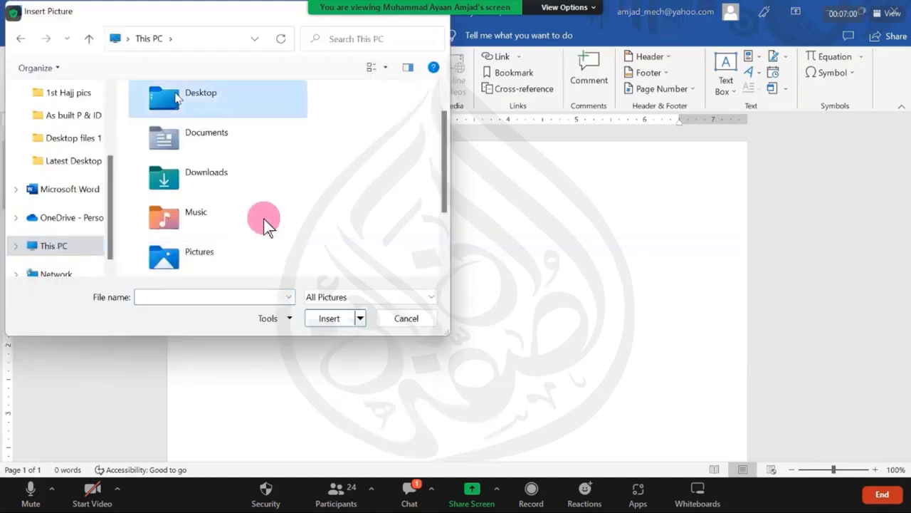
# Step: Insert the Desktop photo 20160710_114520 and shorten its height to 4.65", keeping the 5.4" width
pyautogui.doubleClick(176, 98)
pyautogui.click(240, 229)
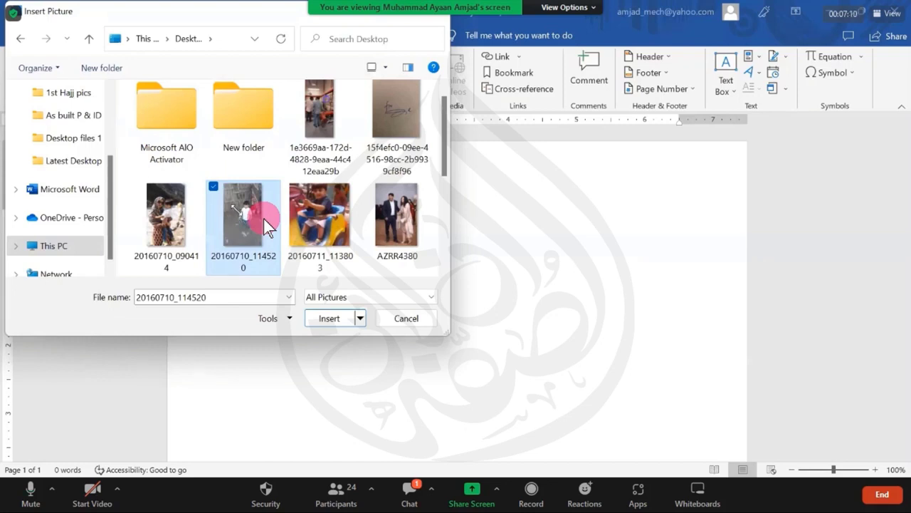
pyautogui.click(368, 308)
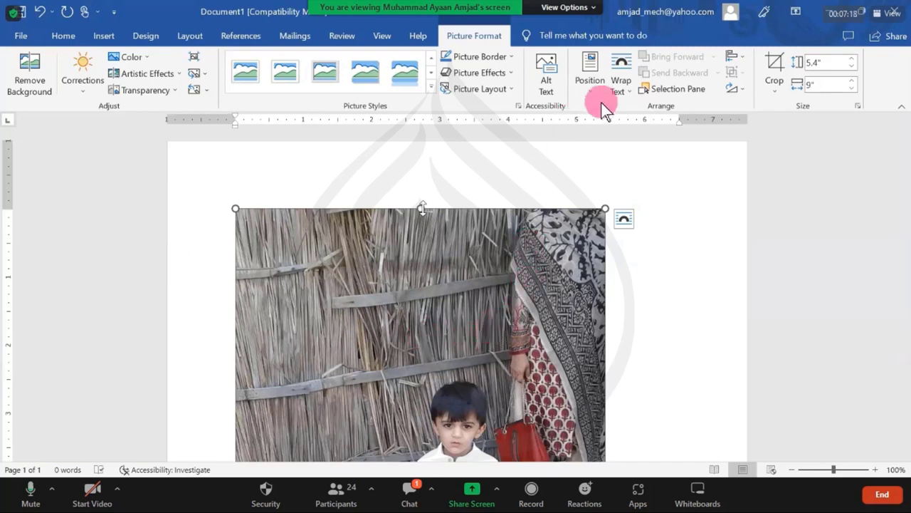
pyautogui.moveTo(423, 209); pyautogui.dragTo(418, 359)
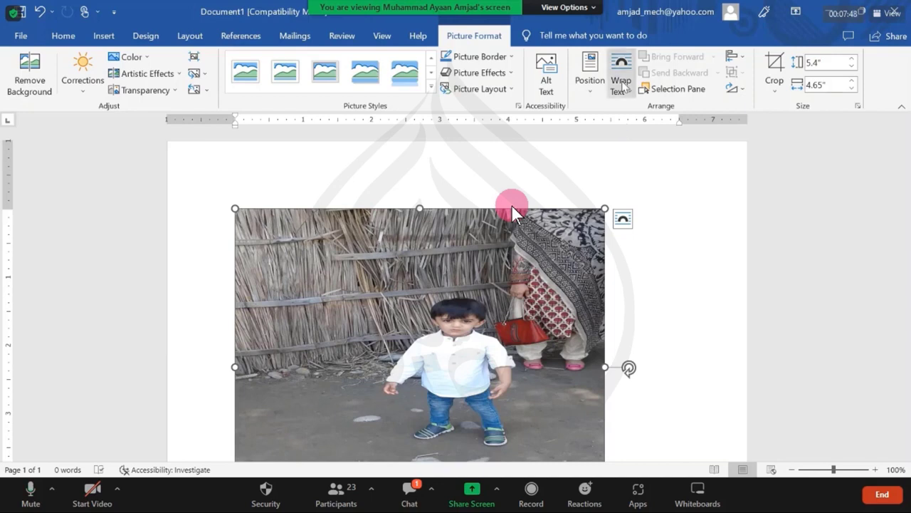
# Step: Set the photo's text wrapping to Square
pyautogui.click(622, 84)
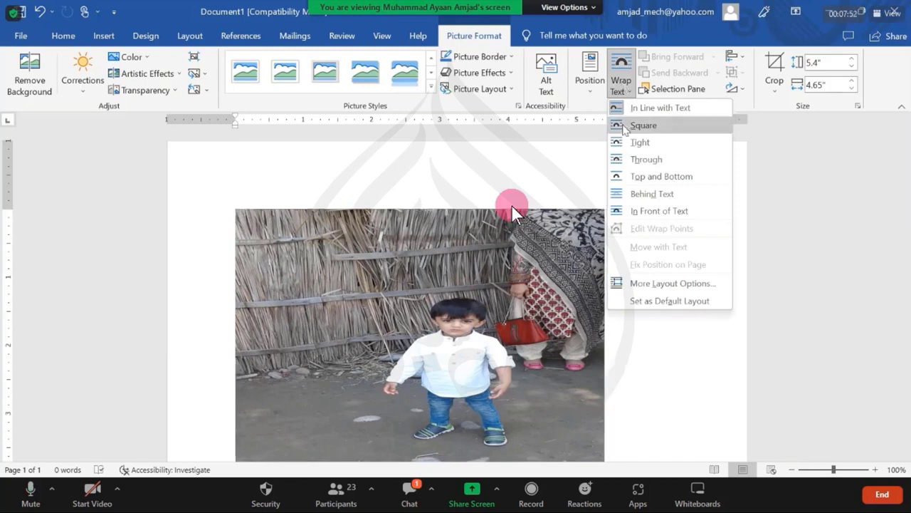
pyautogui.click(624, 126)
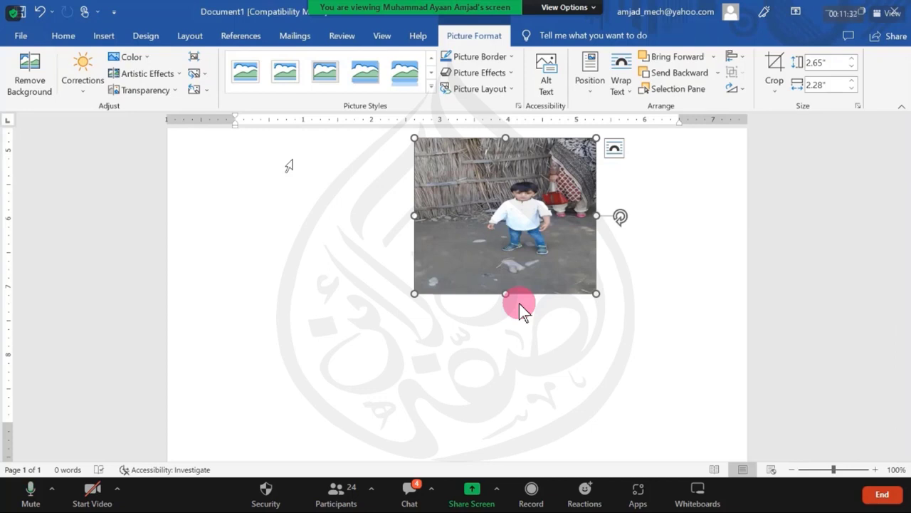
# Step: Stop the participant's screen sharing in Zoom and share your own whole screen instead
pyautogui.click(554, 7)
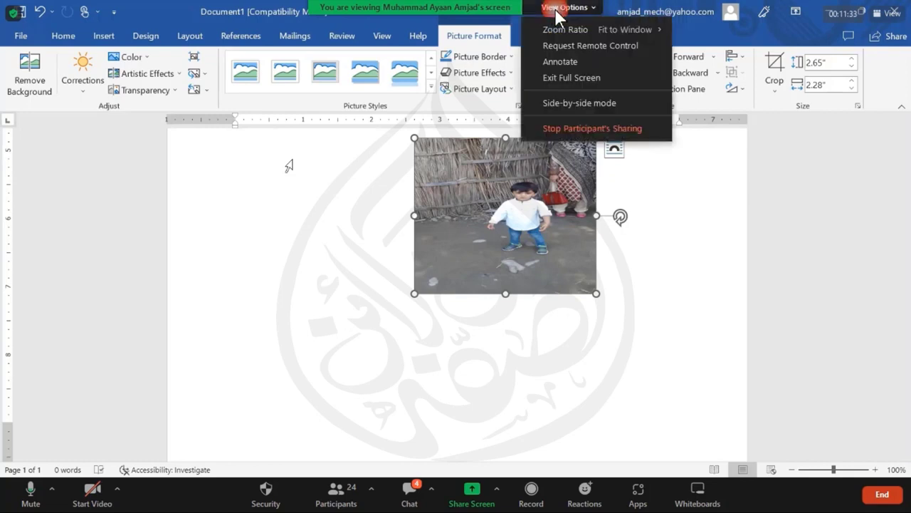
pyautogui.click(575, 128)
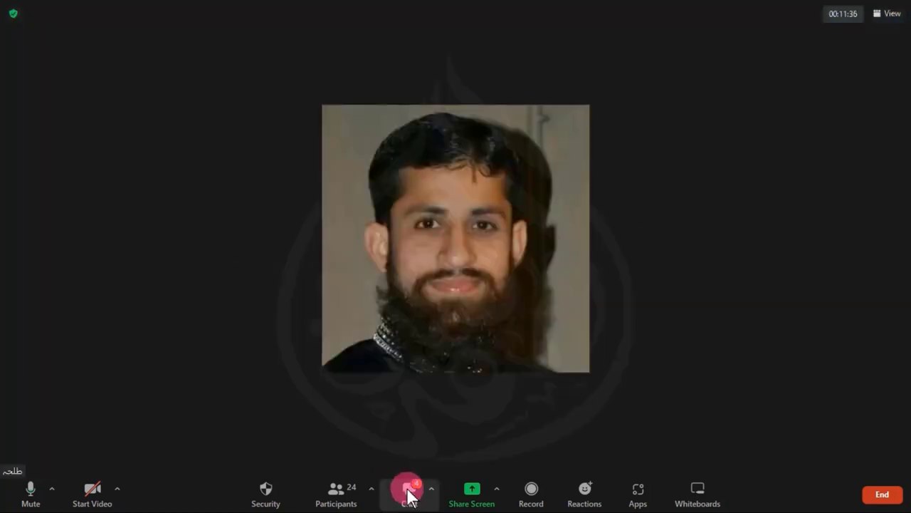
pyautogui.click(472, 490)
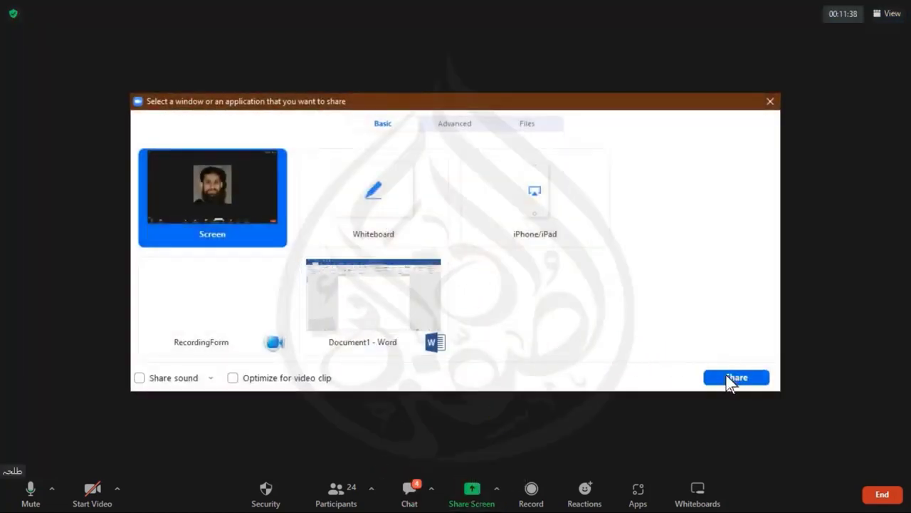
pyautogui.click(734, 376)
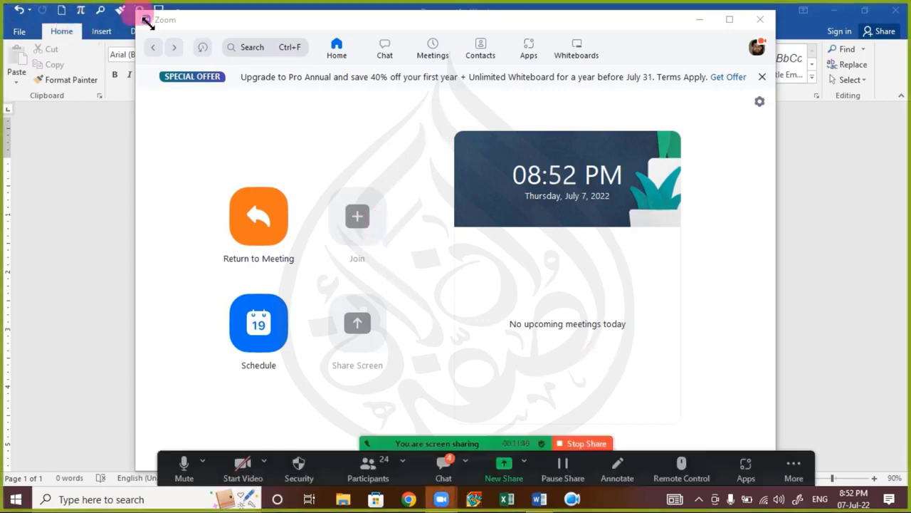
pyautogui.click(760, 19)
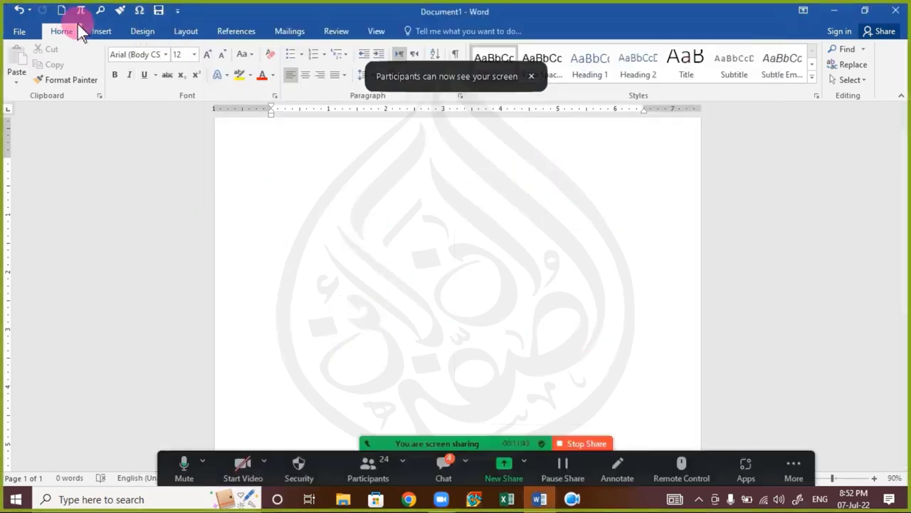
# Step: Insert the picture 11.JPG into the document
pyautogui.click(101, 30)
pyautogui.click(123, 82)
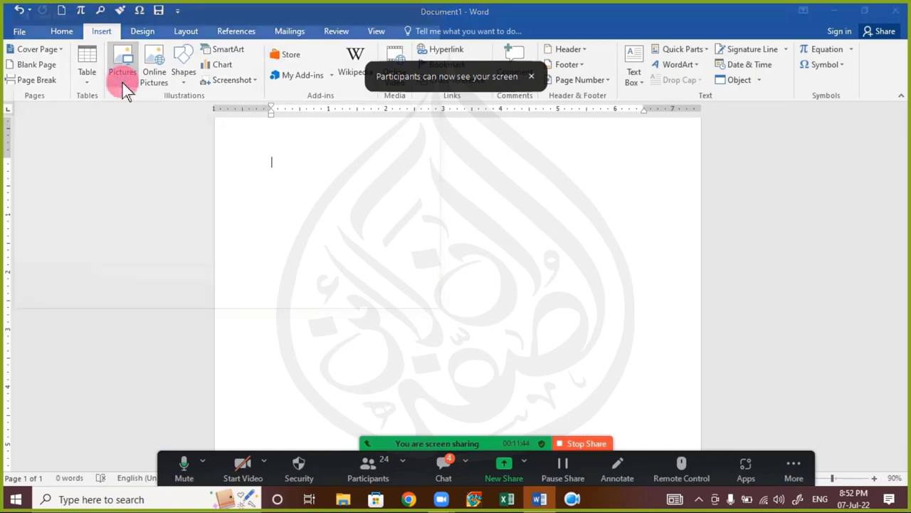
pyautogui.doubleClick(310, 116)
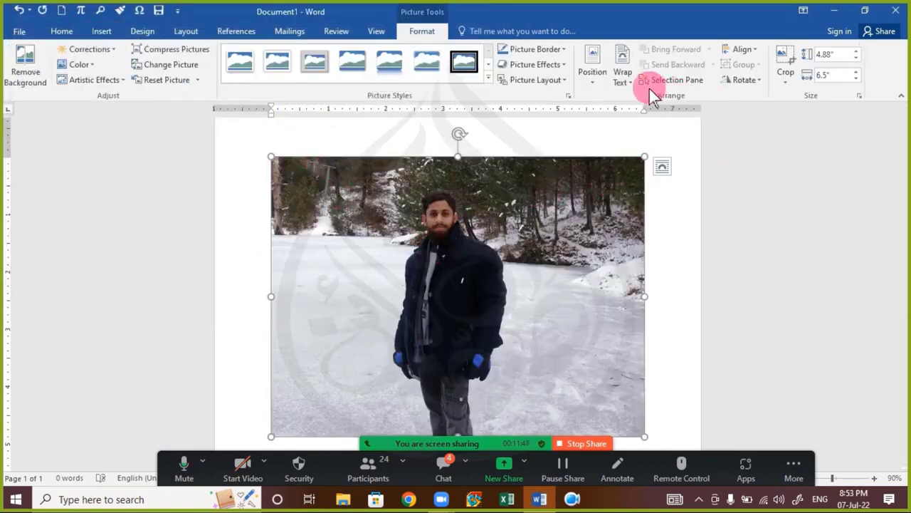
# Step: Wrap the photo squarely, shrink it to 1.68" by 2.24", and place it at the page's right
pyautogui.click(622, 76)
pyautogui.click(637, 114)
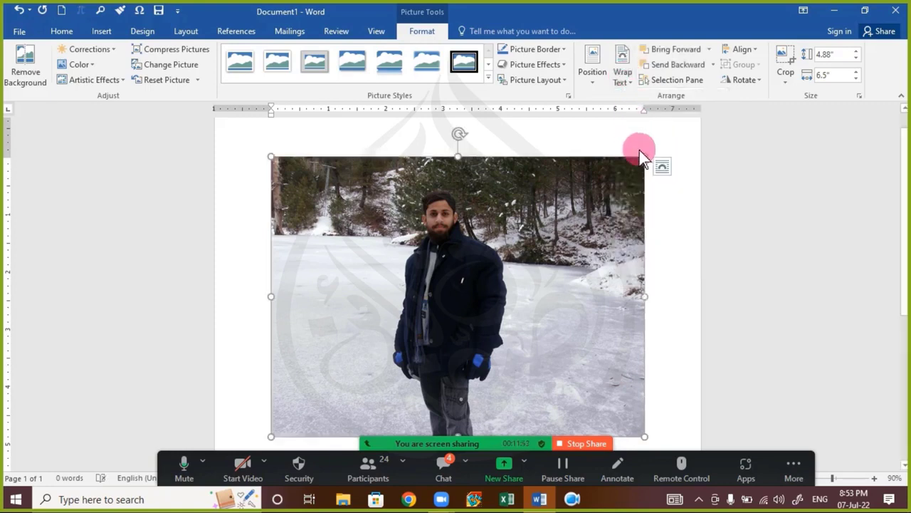
pyautogui.moveTo(645, 156); pyautogui.dragTo(600, 251)
pyautogui.click(600, 253)
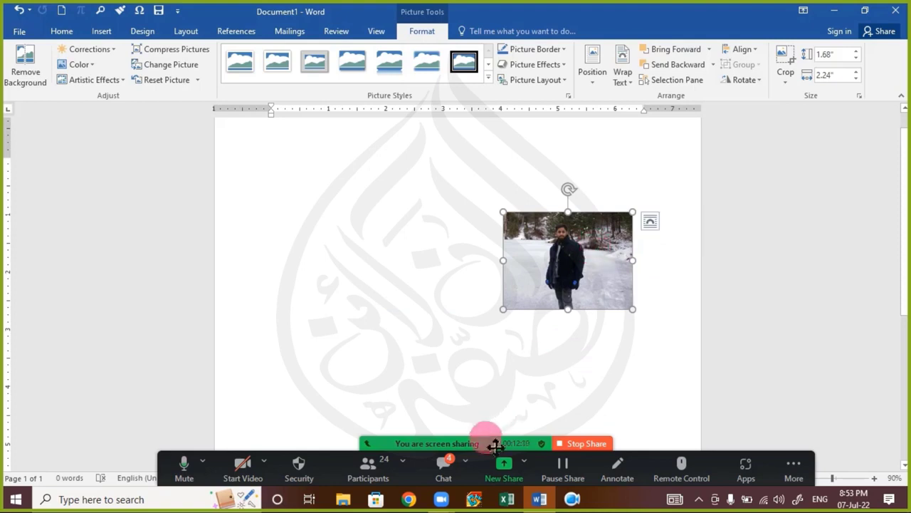
# Step: Glance at the meeting chat, then reselect the photo and review its context menu and rotate options
pyautogui.click(441, 463)
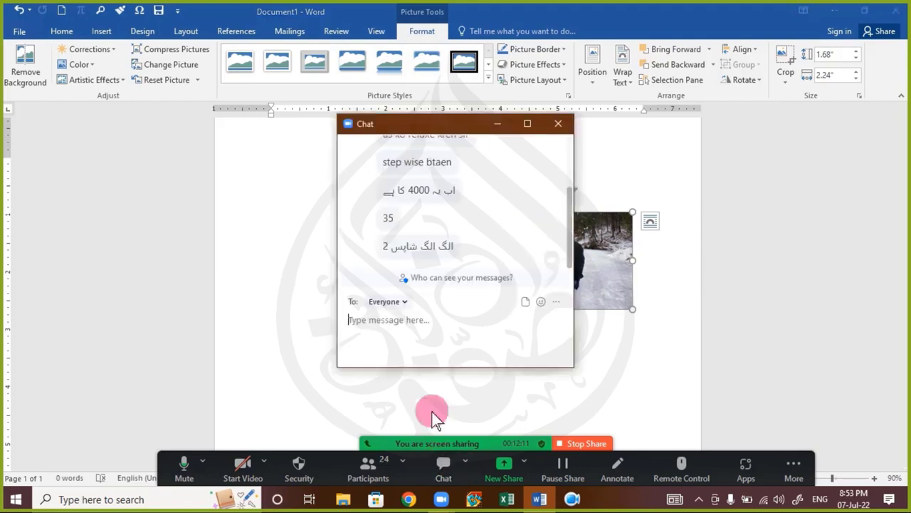
pyautogui.click(558, 124)
pyautogui.click(580, 256)
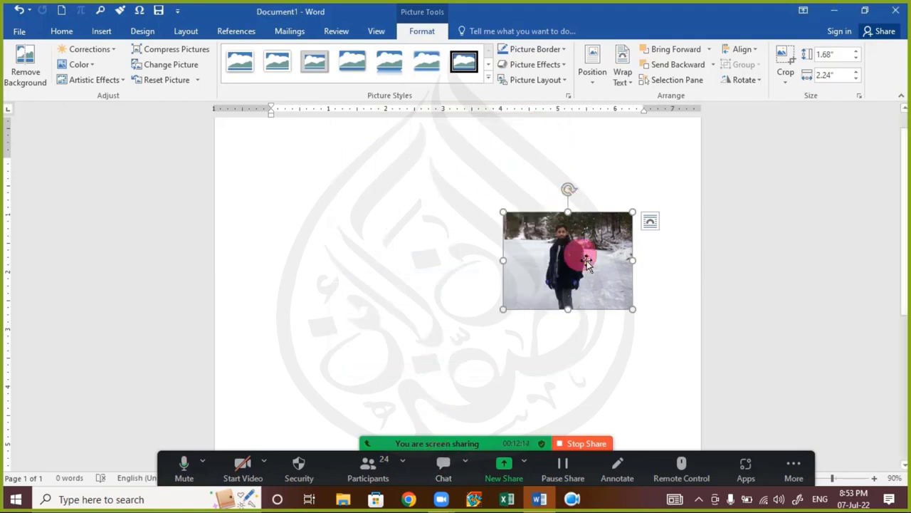
pyautogui.rightClick(582, 262)
pyautogui.click(583, 262)
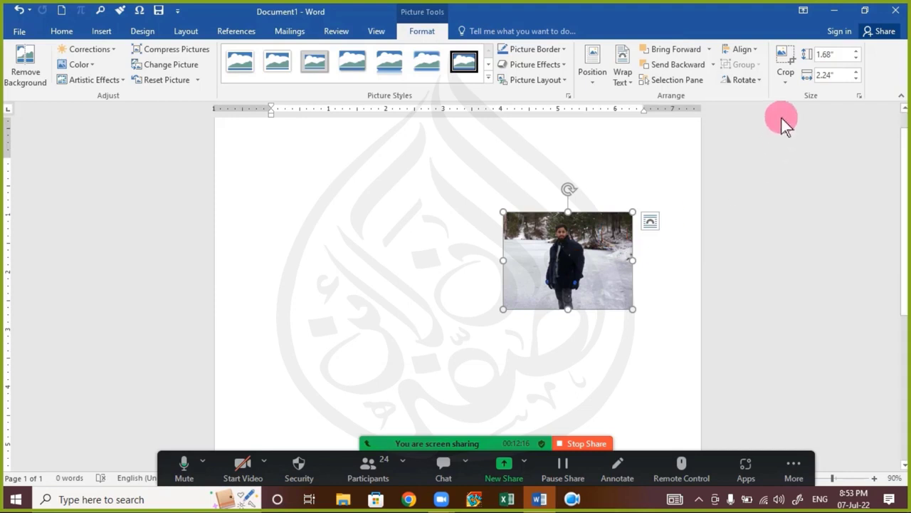
pyautogui.click(743, 82)
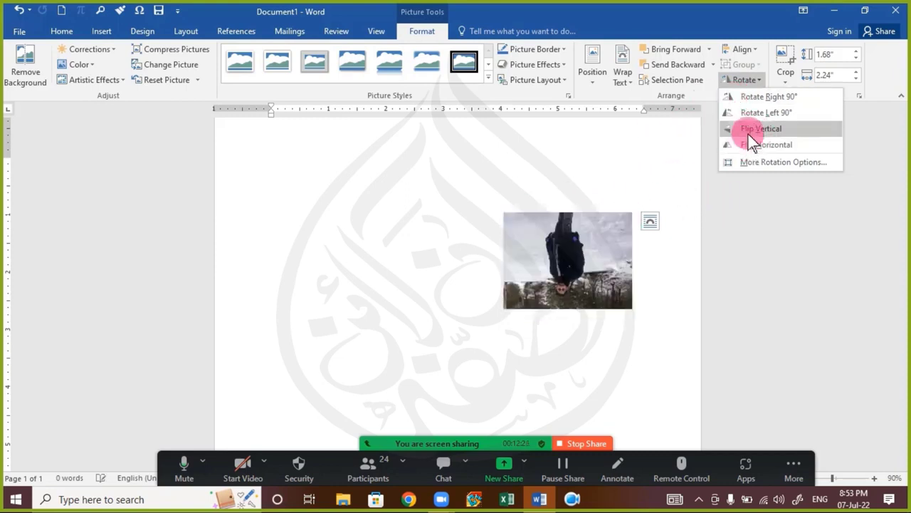
# Step: Enlarge the photo to 2.06" by 2.75" and place a duplicate to its left
pyautogui.click(541, 226)
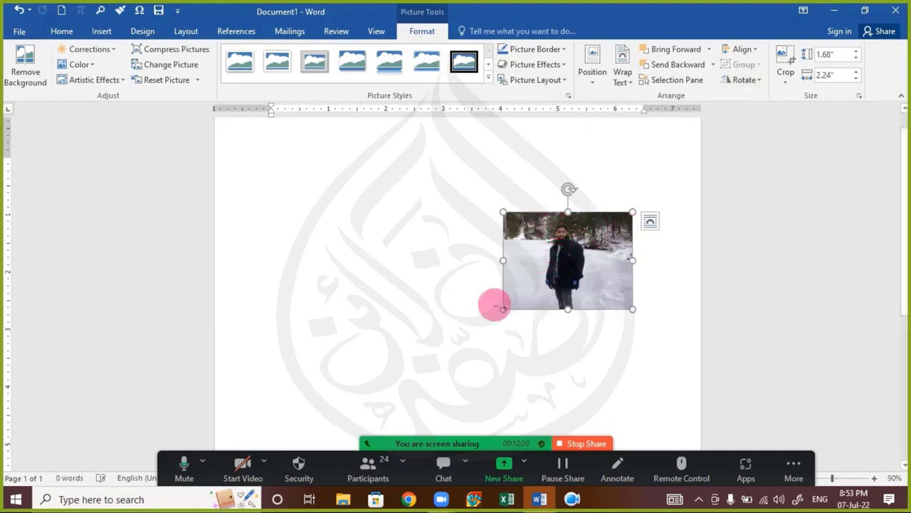
pyautogui.moveTo(504, 309); pyautogui.dragTo(507, 328)
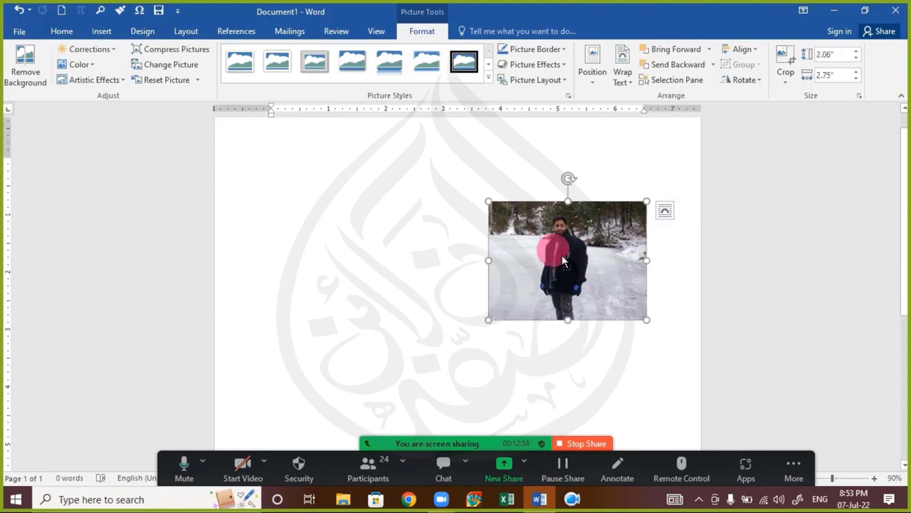
pyautogui.moveTo(542, 239); pyautogui.dragTo(381, 233)
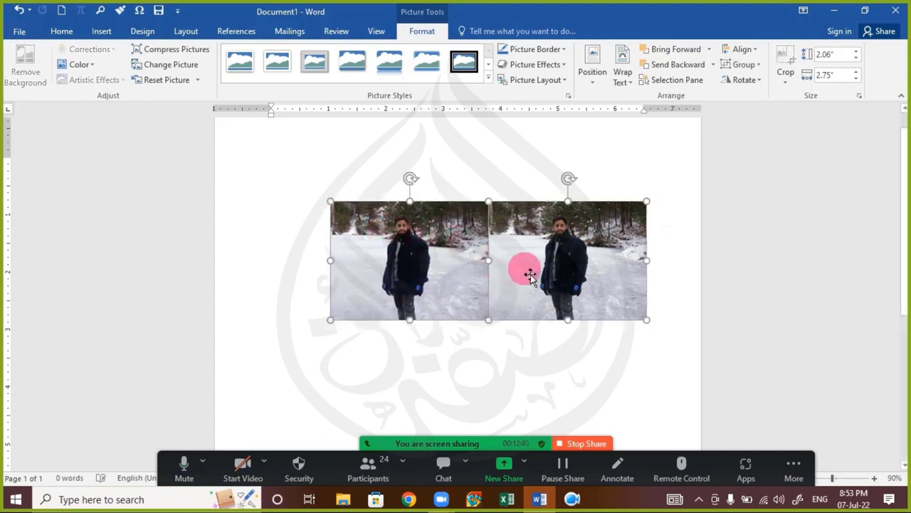
# Step: Flip the left photo horizontally so it mirrors the right one
pyautogui.click(519, 344)
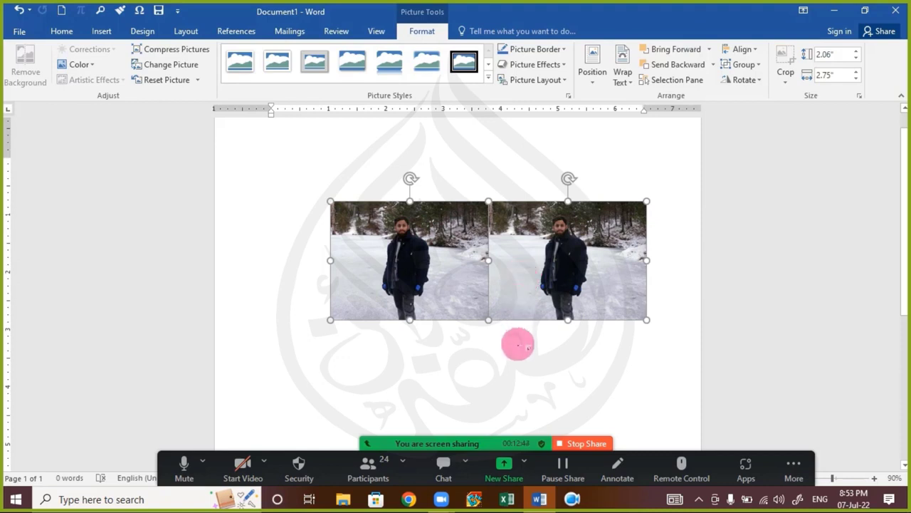
pyautogui.click(479, 271)
pyautogui.click(742, 80)
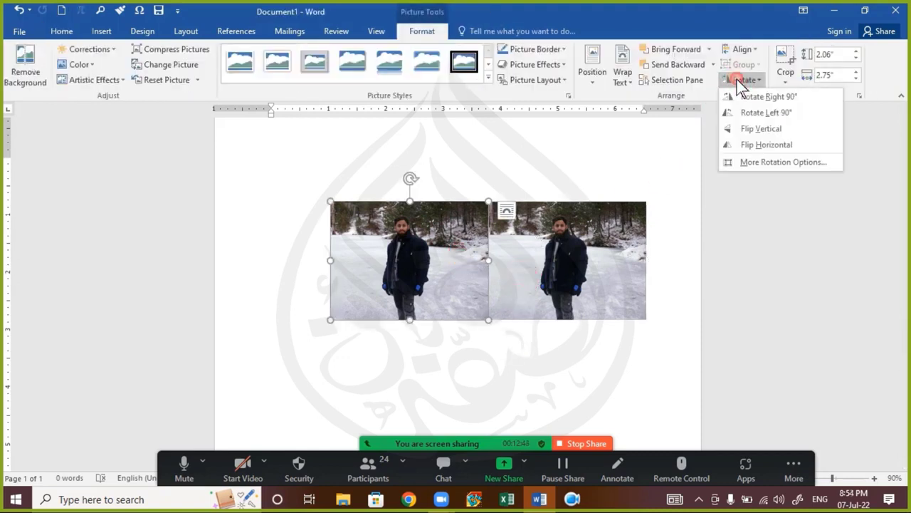
pyautogui.click(760, 129)
pyautogui.click(767, 143)
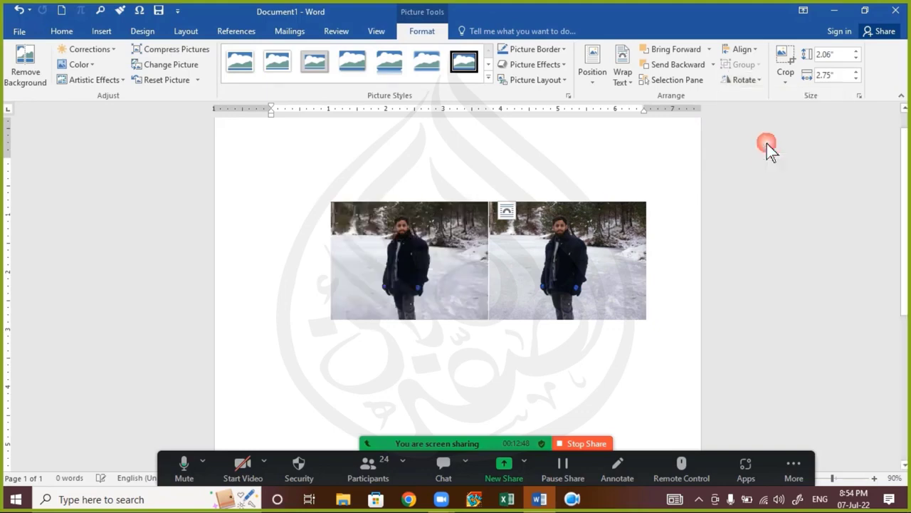
pyautogui.click(544, 356)
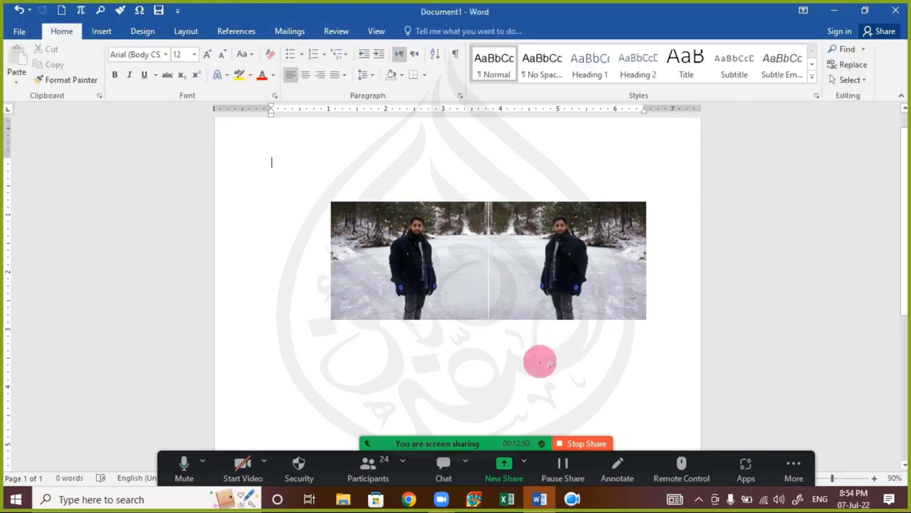
pyautogui.click(432, 298)
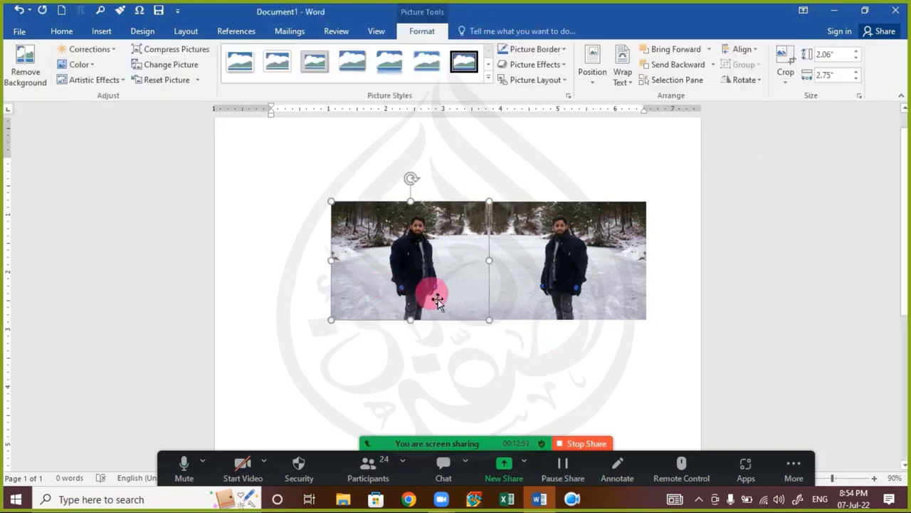
pyautogui.click(474, 364)
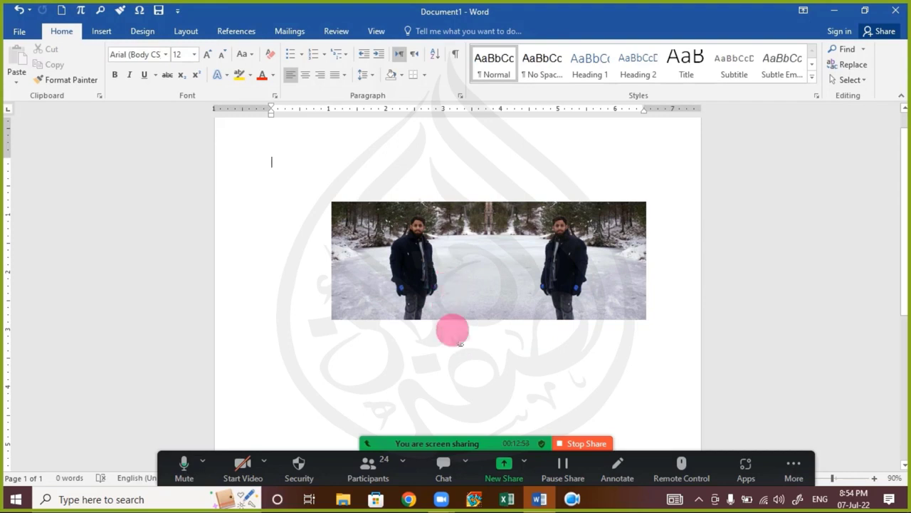
# Step: Group both photos into one object and move the group up and left
pyautogui.click(429, 270)
pyautogui.keyDown('shift'); pyautogui.click(564, 263); pyautogui.keyUp('shift')
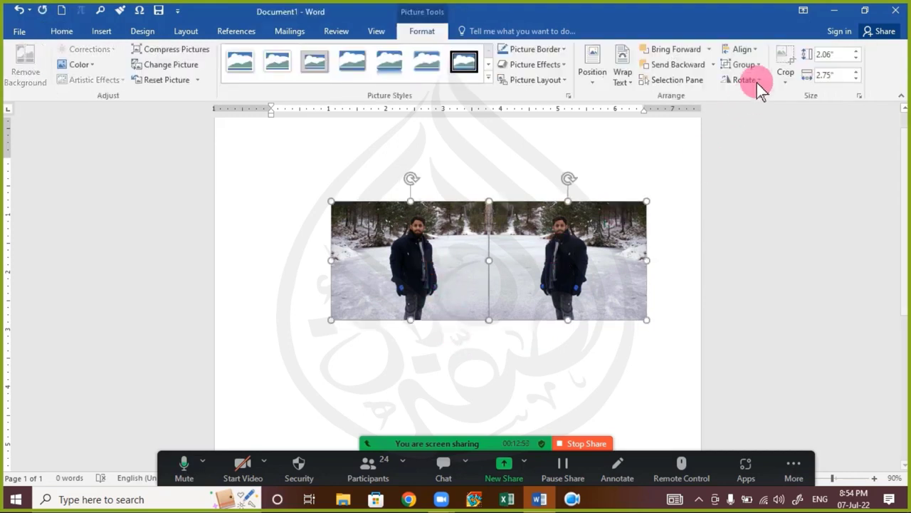
pyautogui.click(746, 66)
pyautogui.click(752, 78)
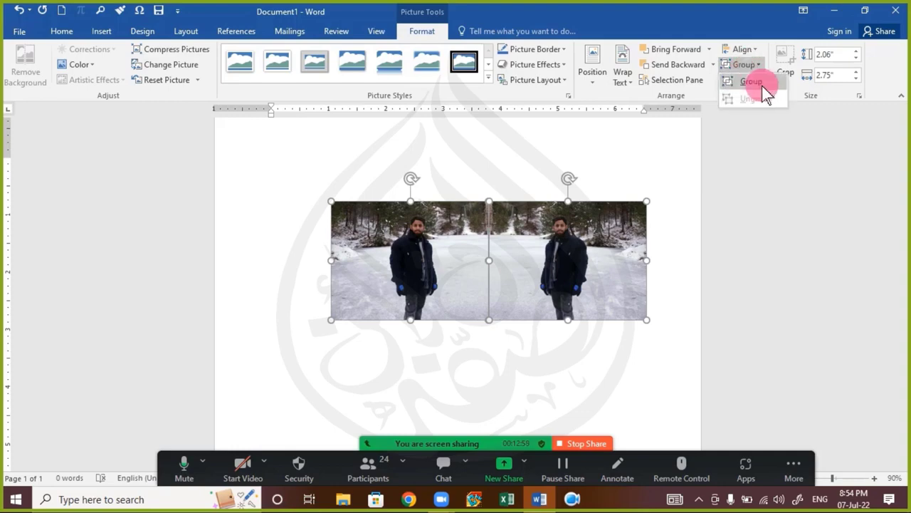
pyautogui.click(586, 372)
pyautogui.moveTo(546, 274); pyautogui.dragTo(524, 217)
# Step: Delete the grouped photo pair, then open the meeting chat
pyautogui.press('Delete')
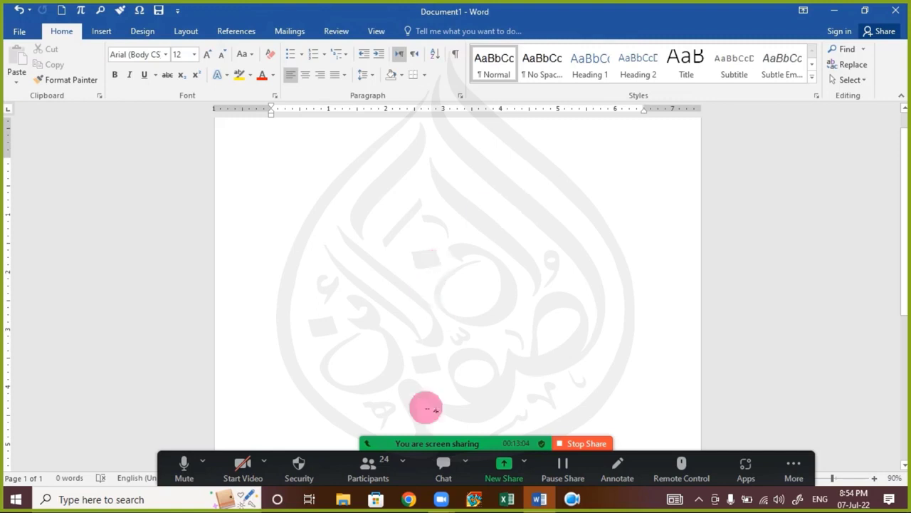
pyautogui.click(443, 471)
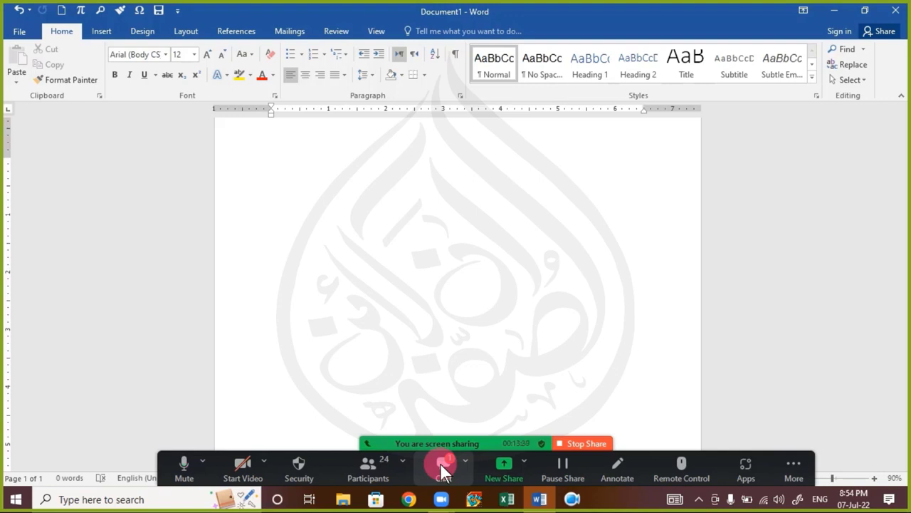
pyautogui.click(441, 467)
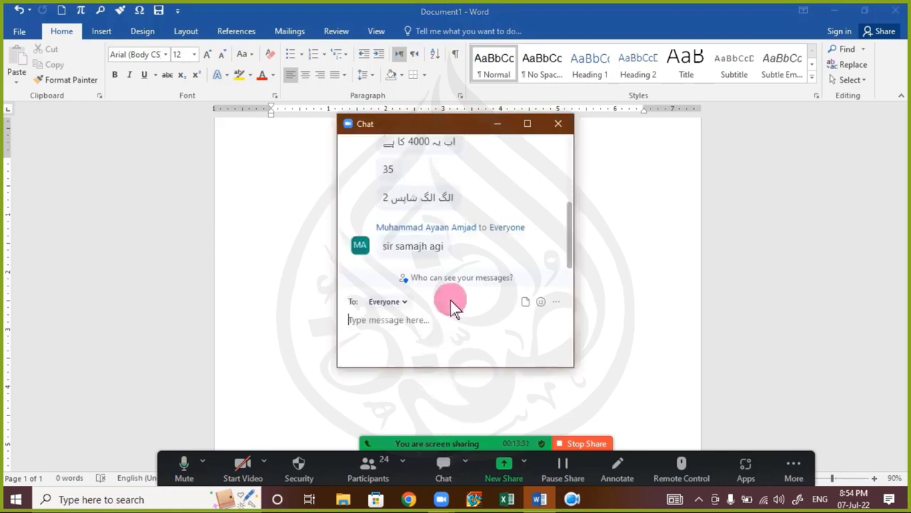
pyautogui.click(558, 124)
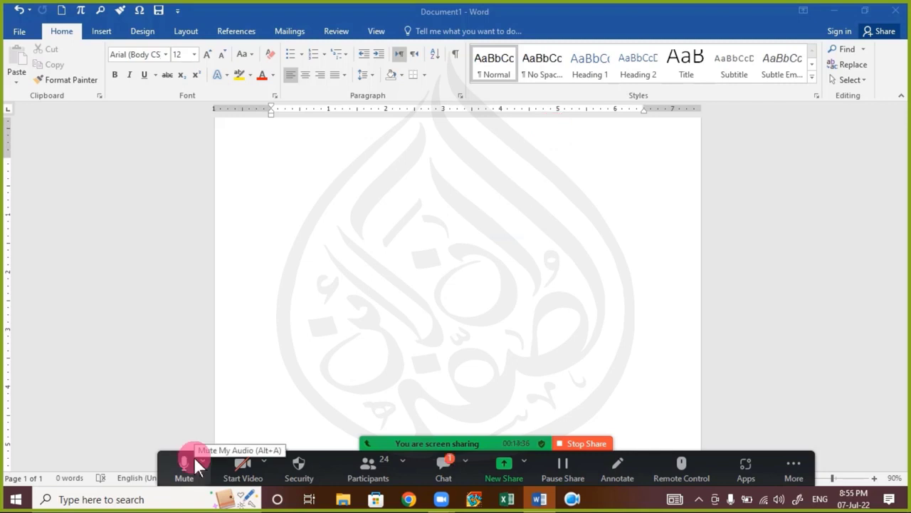
pyautogui.click(443, 466)
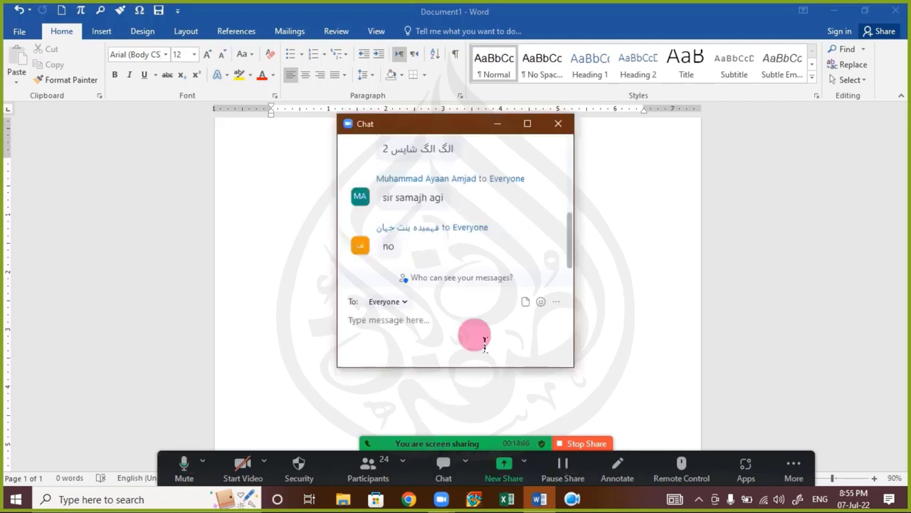
pyautogui.click(559, 125)
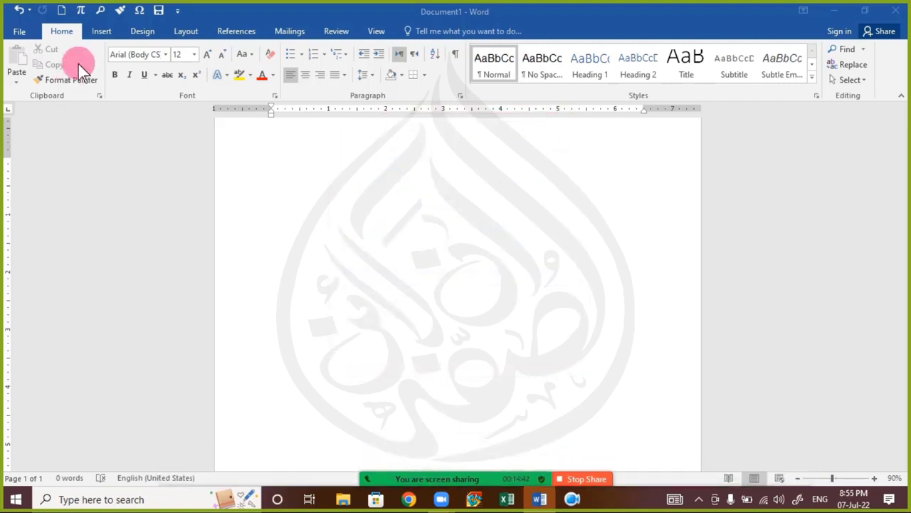
pyautogui.click(101, 32)
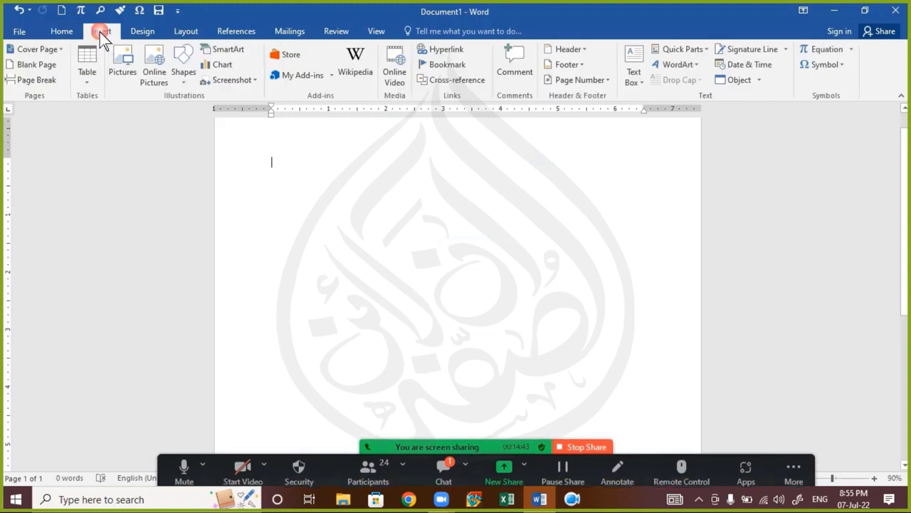
pyautogui.click(445, 479)
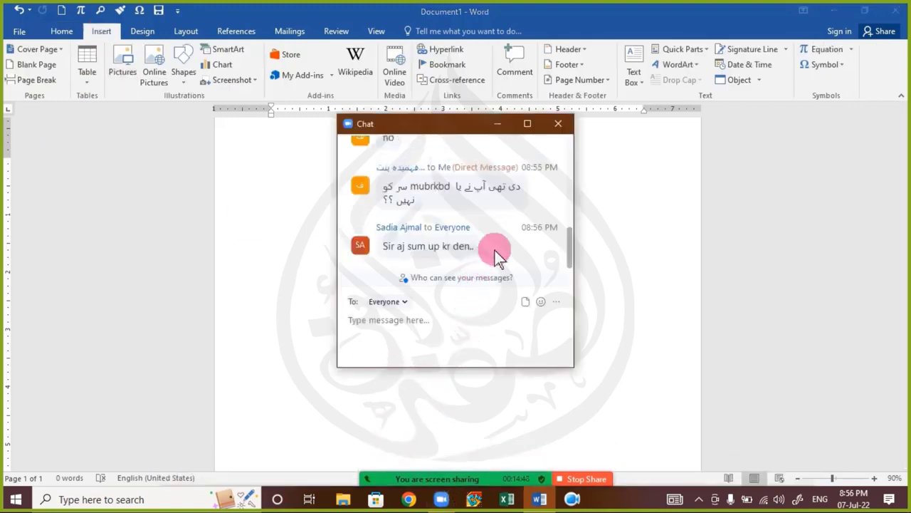
pyautogui.click(555, 127)
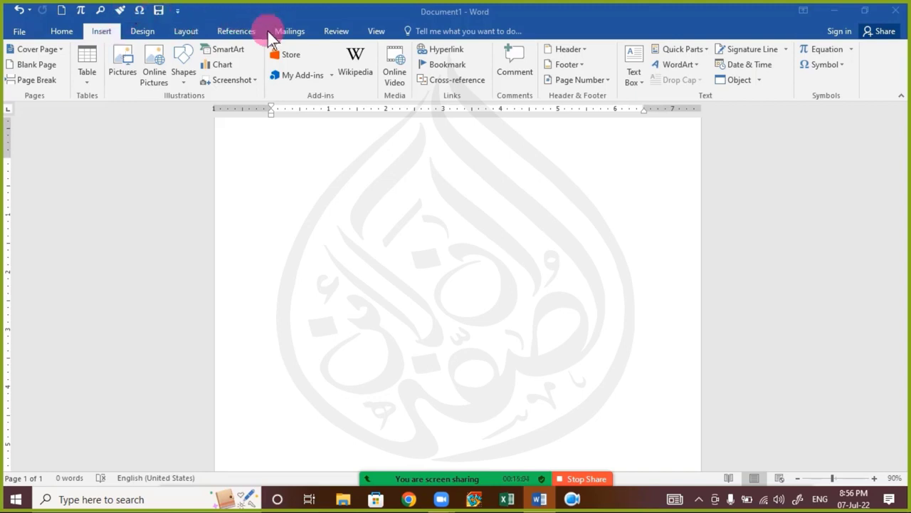
pyautogui.click(69, 31)
pyautogui.click(69, 31)
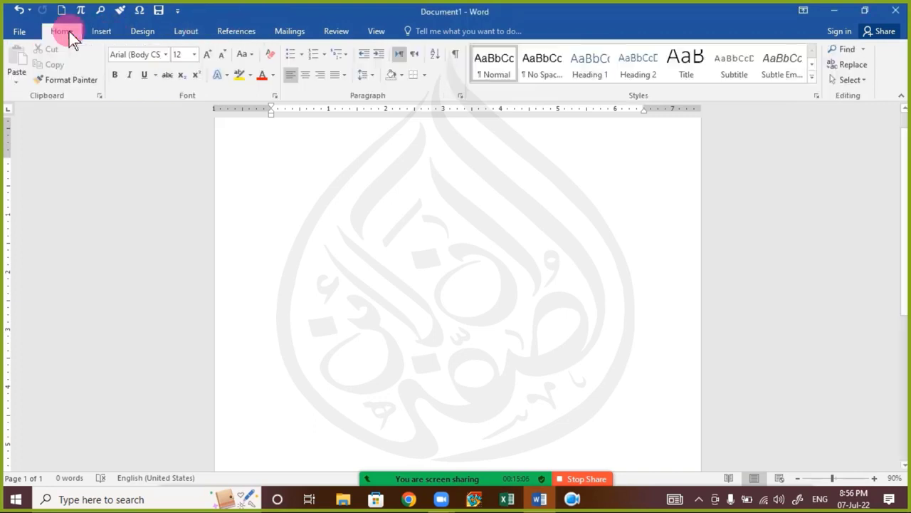
pyautogui.click(100, 35)
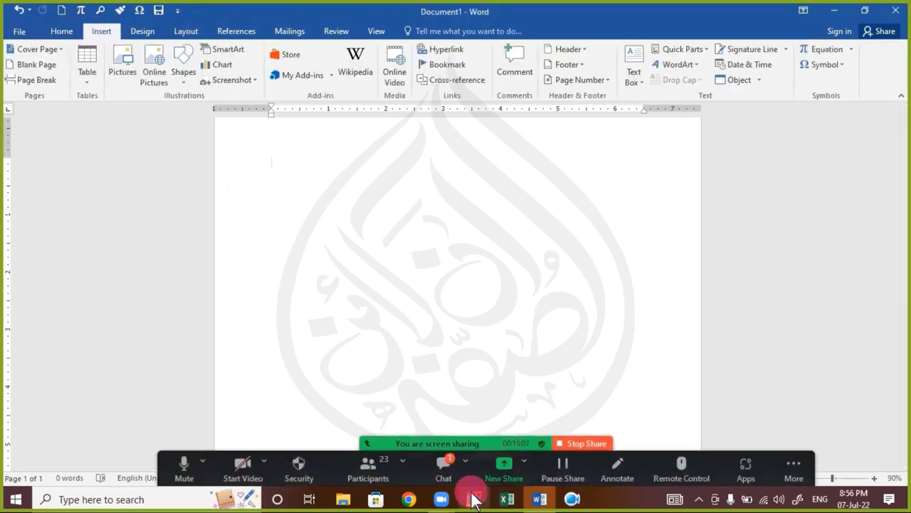
pyautogui.click(455, 472)
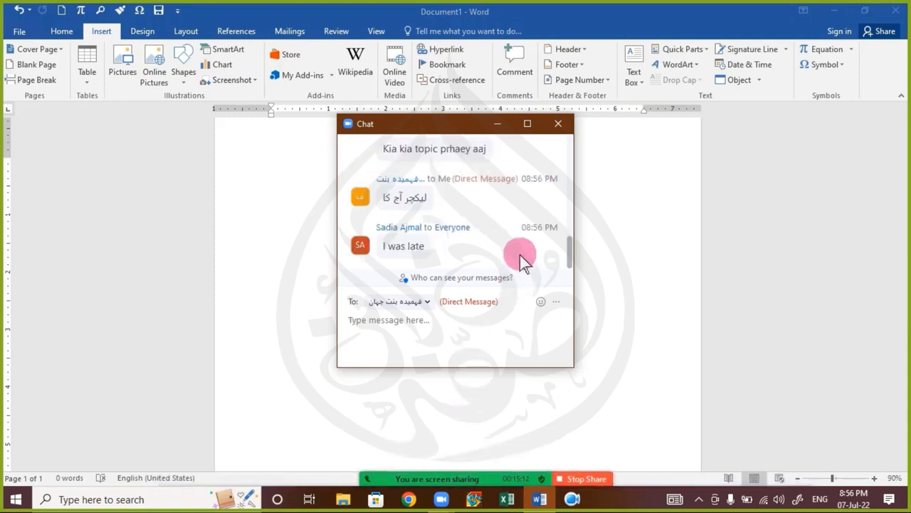
pyautogui.scroll(2, 522, 259)
pyautogui.scroll(-2, 524, 259)
pyautogui.scroll(2, 520, 232)
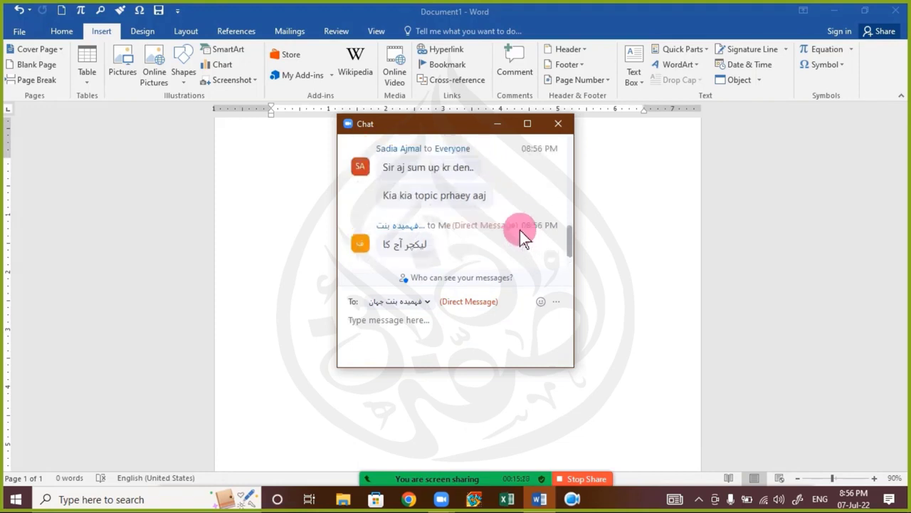
pyautogui.scroll(-2, 522, 235)
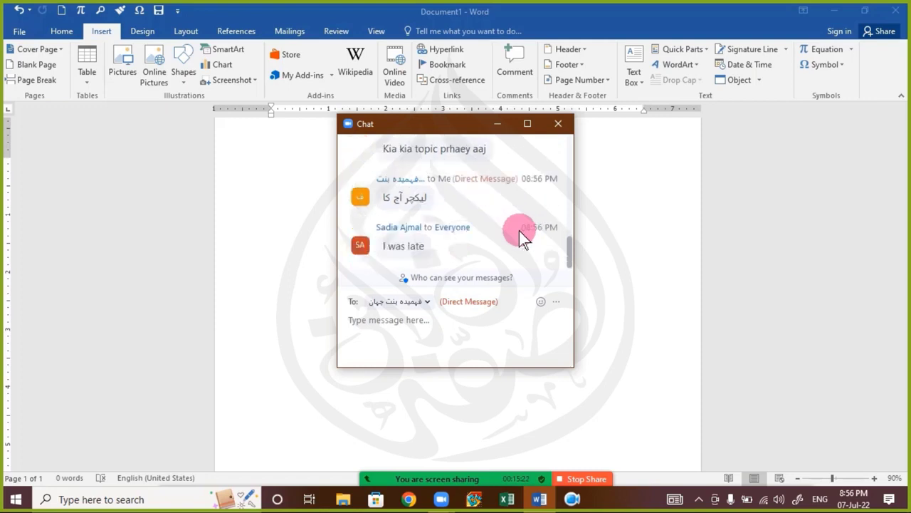
pyautogui.click(557, 124)
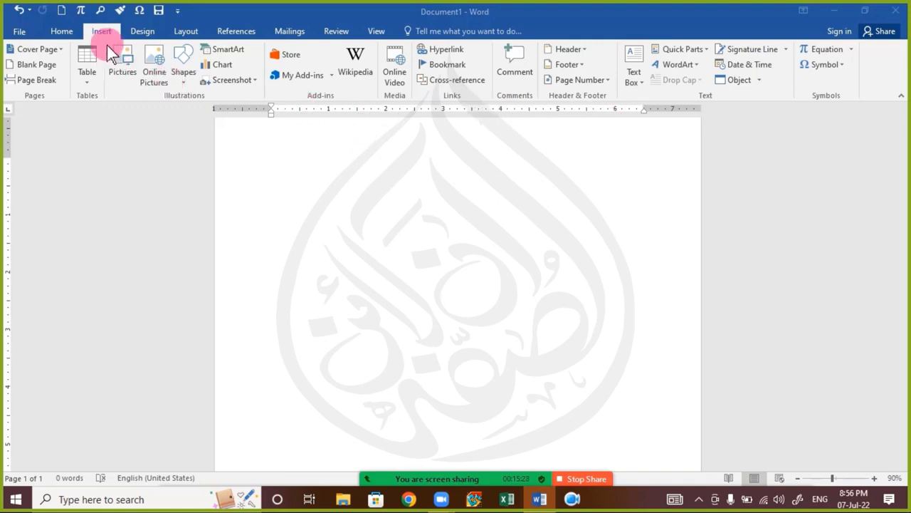
pyautogui.click(183, 80)
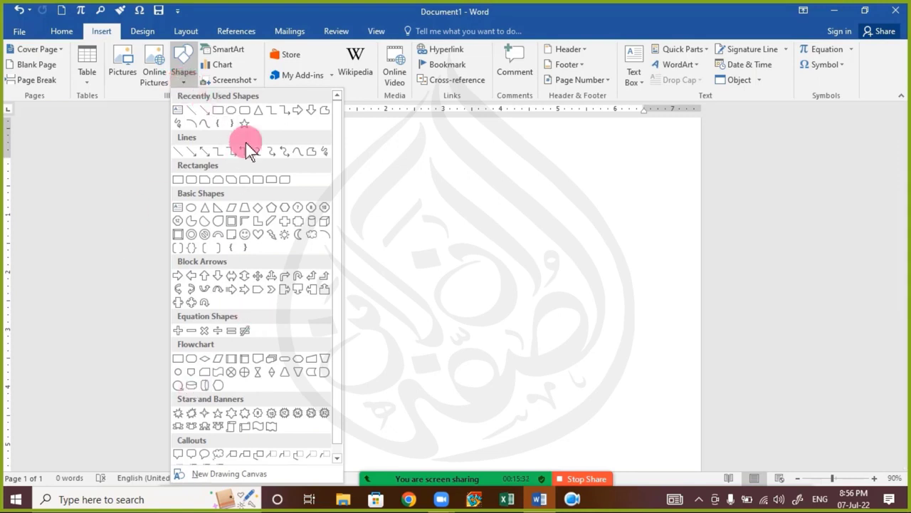
pyautogui.click(258, 292)
pyautogui.moveTo(286, 242); pyautogui.dragTo(503, 352)
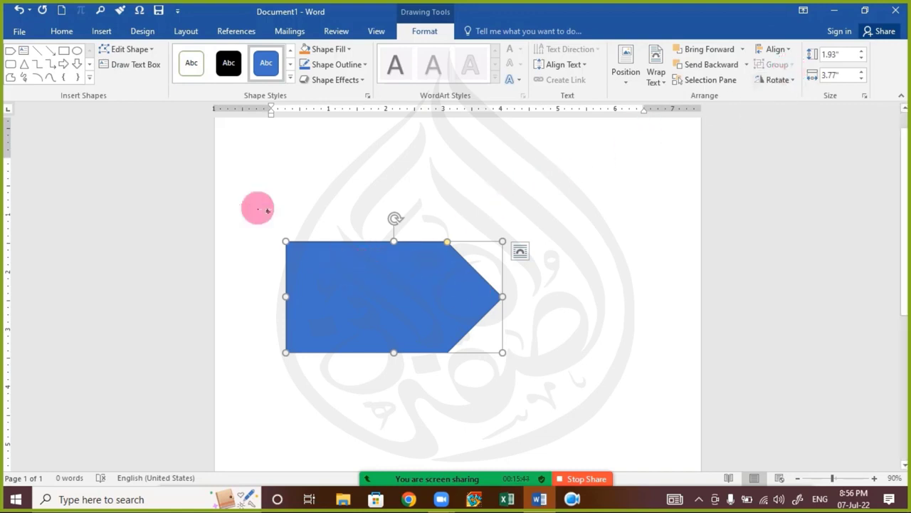
pyautogui.click(290, 76)
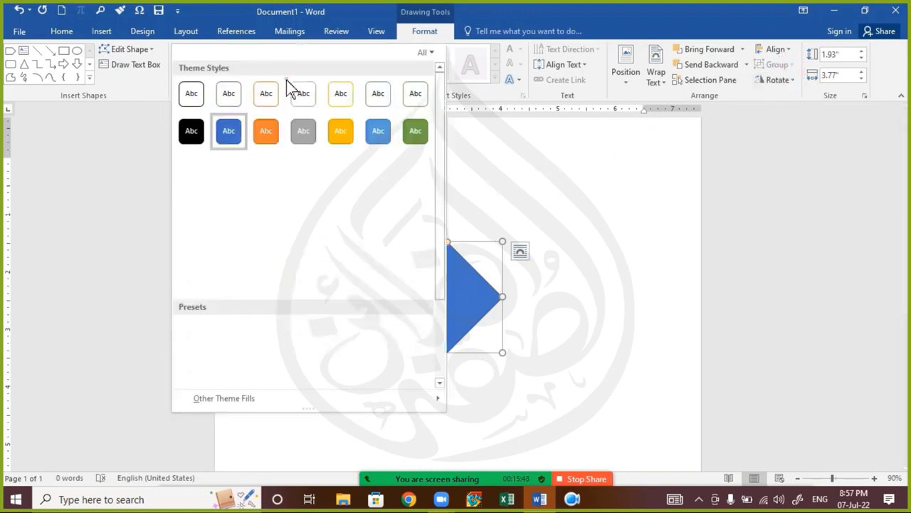
pyautogui.click(346, 10)
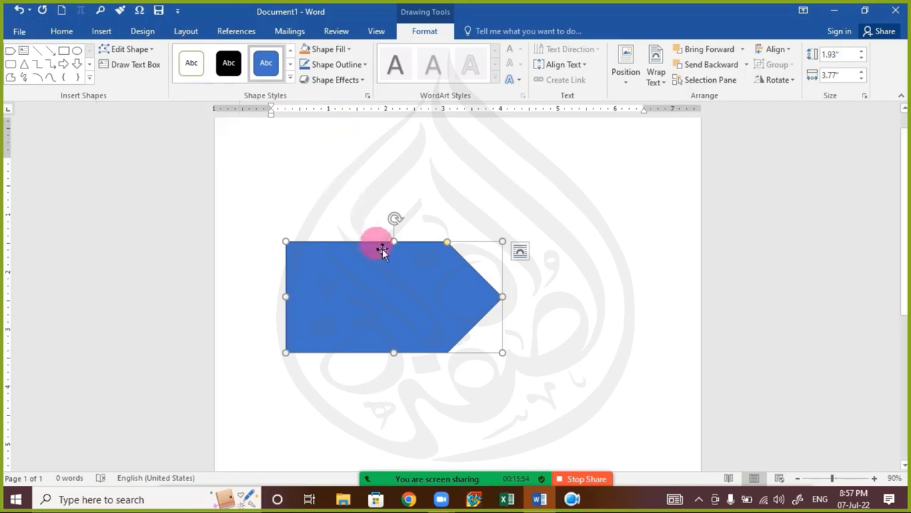
pyautogui.press('Delete')
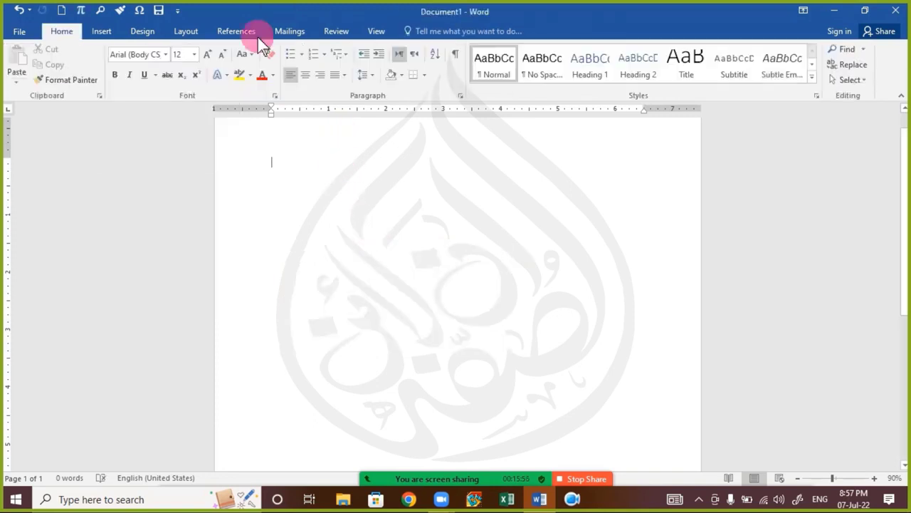
# Step: Show the Insert tab and open the Shapes gallery, closing it without adding a shape
pyautogui.click(98, 32)
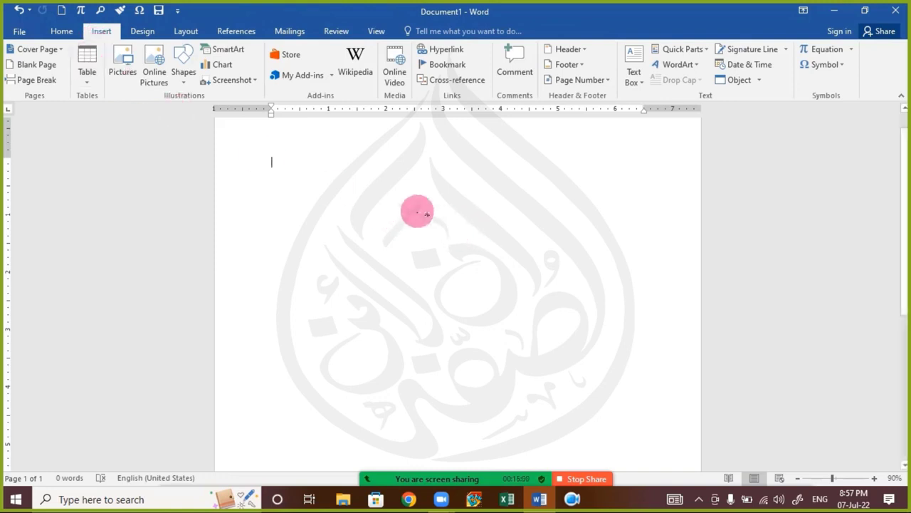
pyautogui.click(184, 78)
pyautogui.click(184, 80)
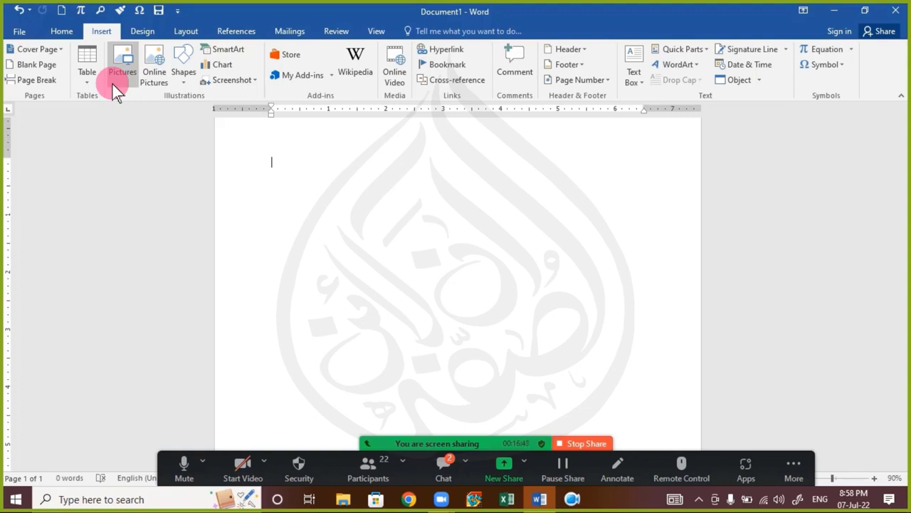
pyautogui.click(443, 466)
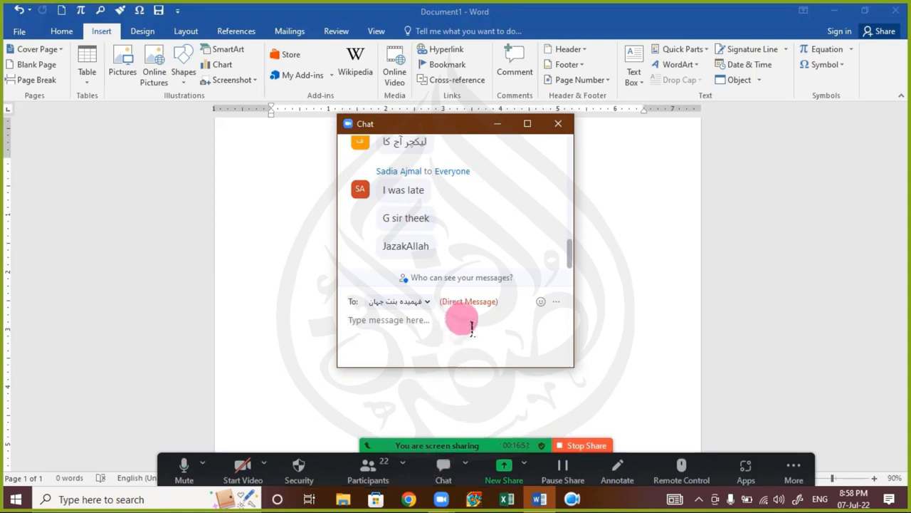
pyautogui.click(557, 124)
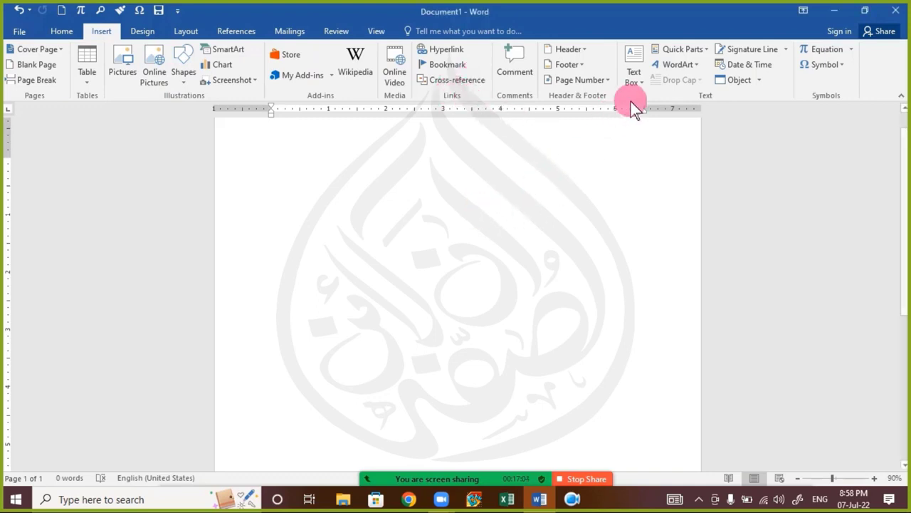
pyautogui.click(680, 65)
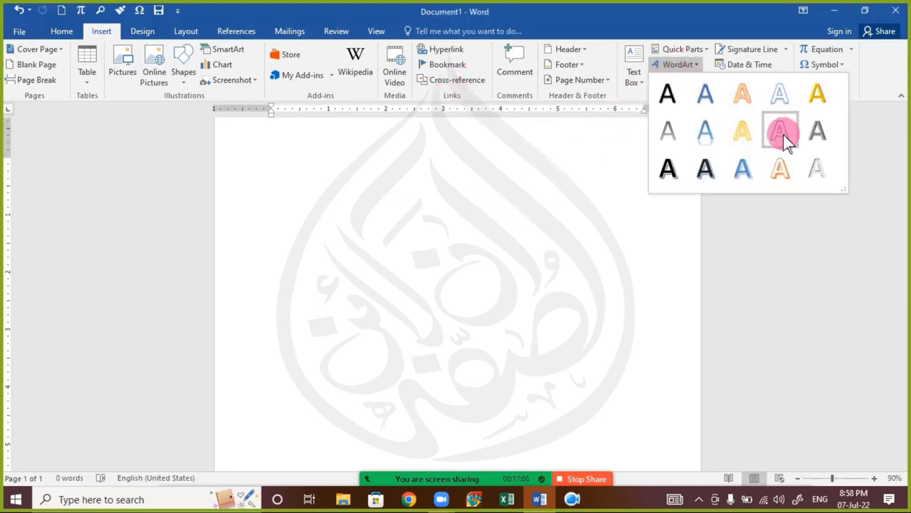
pyautogui.click(71, 31)
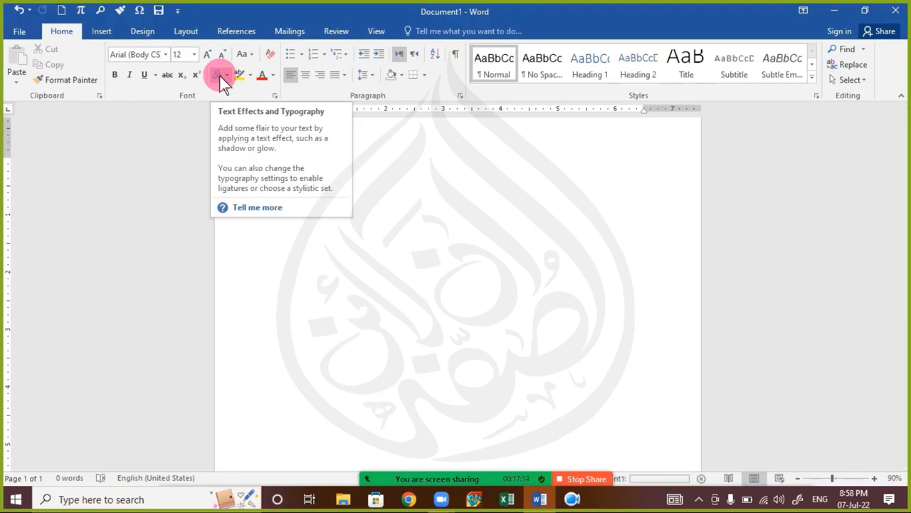
pyautogui.click(104, 32)
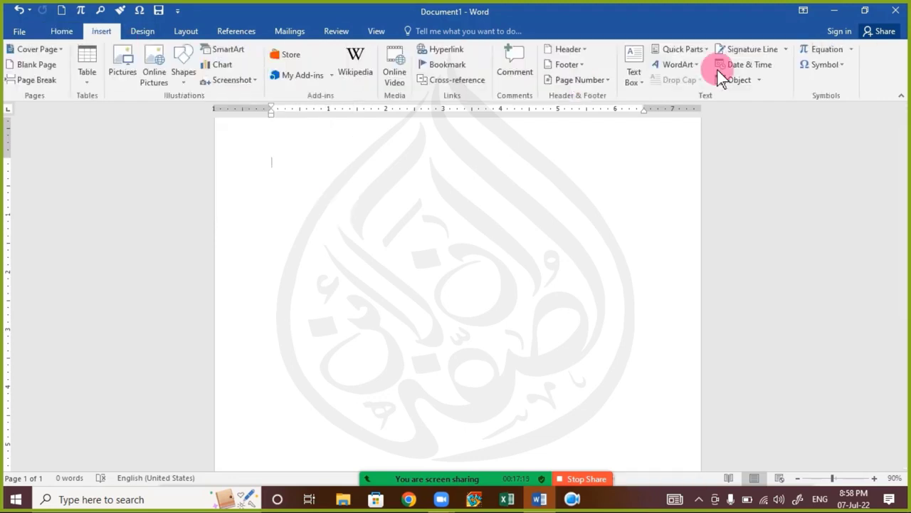
pyautogui.click(753, 51)
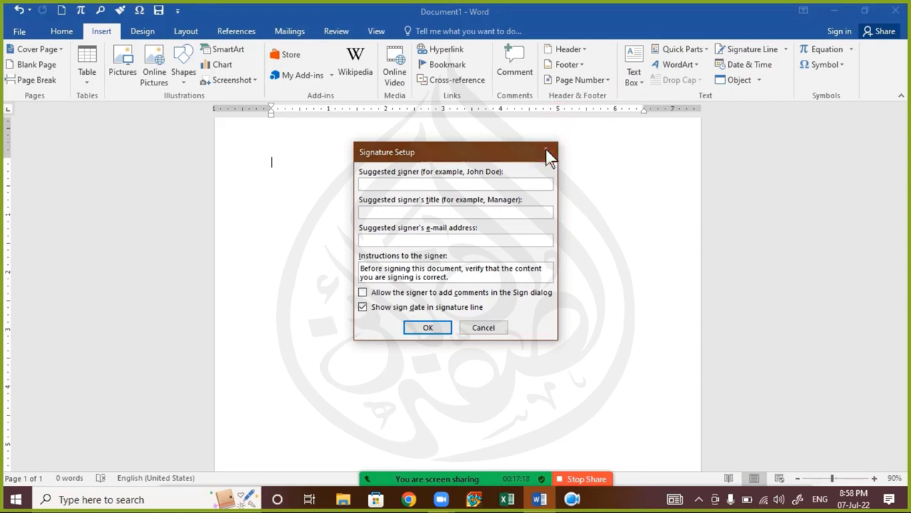
pyautogui.click(542, 152)
pyautogui.click(690, 66)
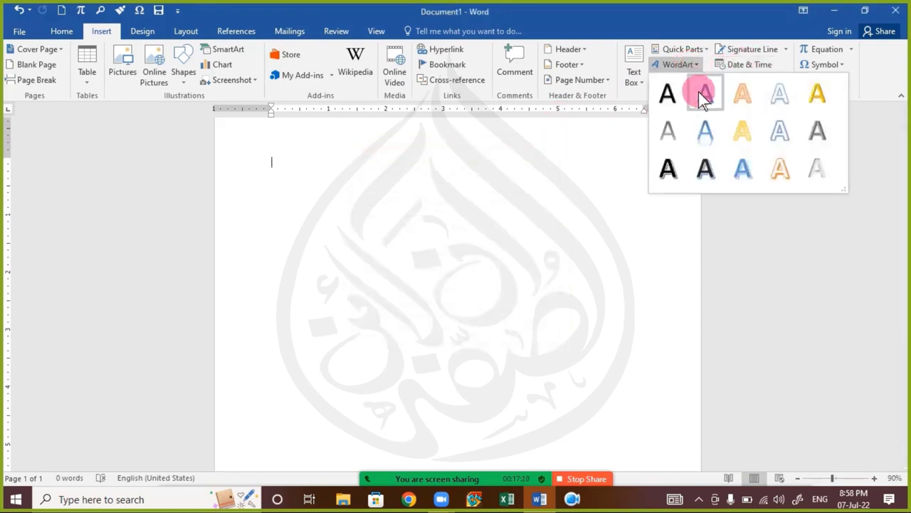
pyautogui.click(709, 126)
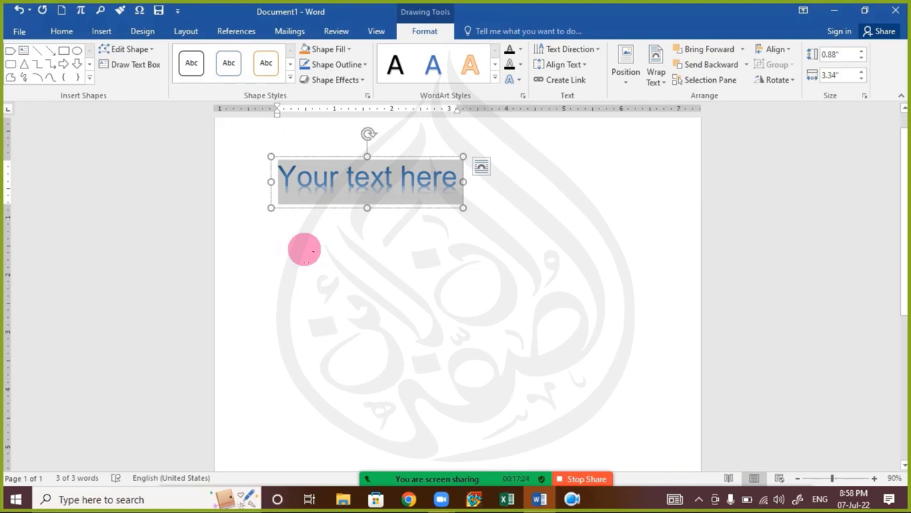
pyautogui.write('Talha')
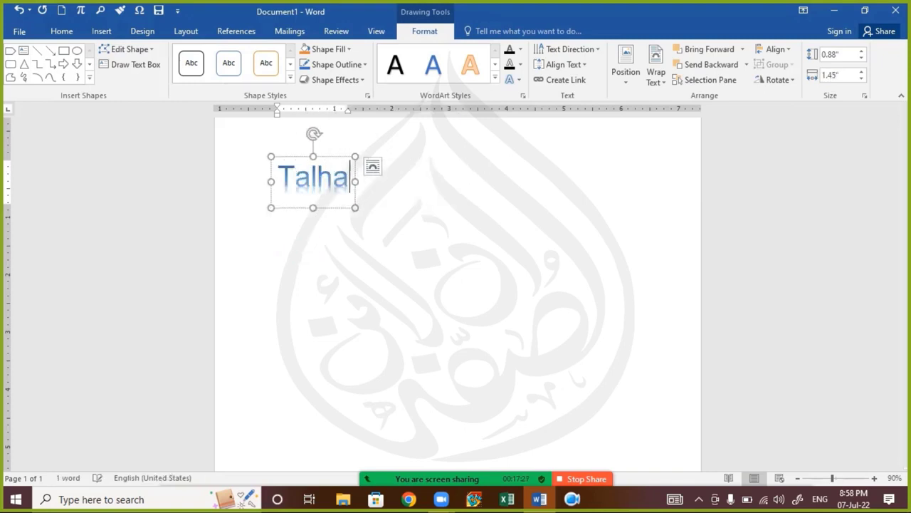
pyautogui.click(396, 194)
pyautogui.click(312, 200)
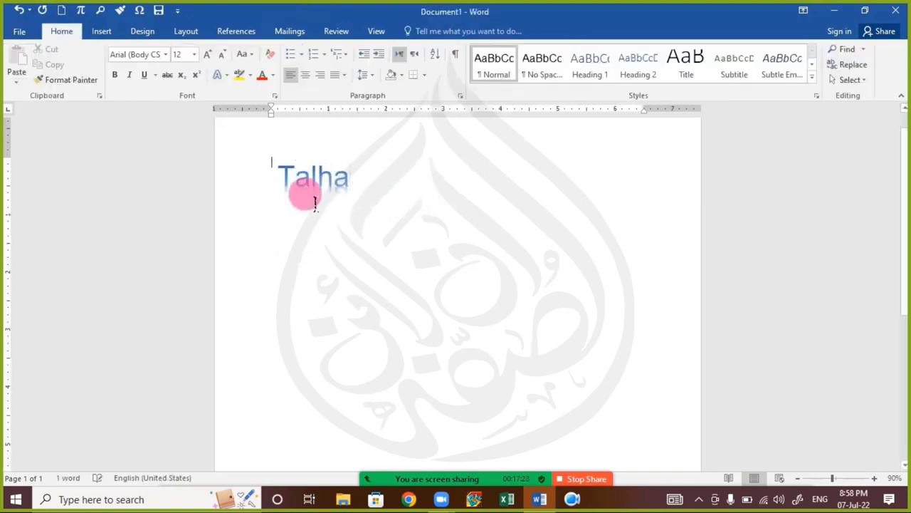
pyautogui.click(359, 232)
pyautogui.click(346, 193)
pyautogui.doubleClick(337, 191)
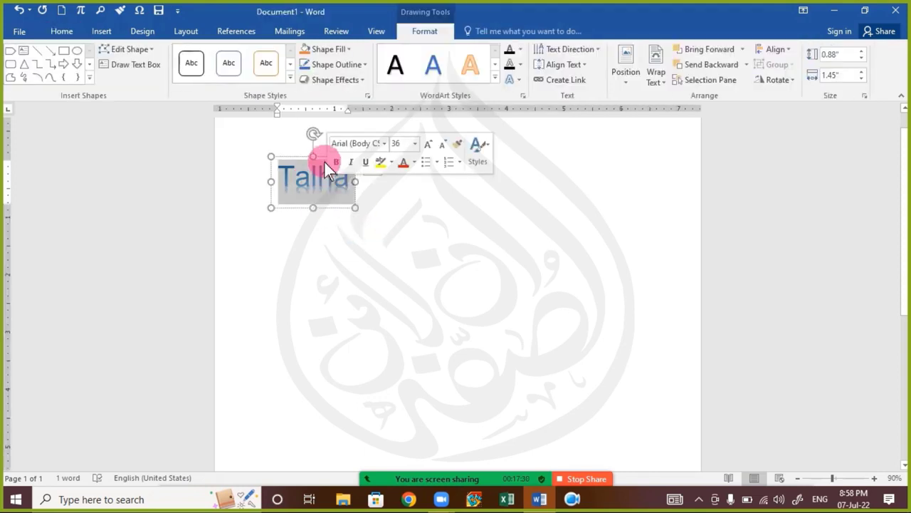
pyautogui.click(310, 157)
pyautogui.click(299, 158)
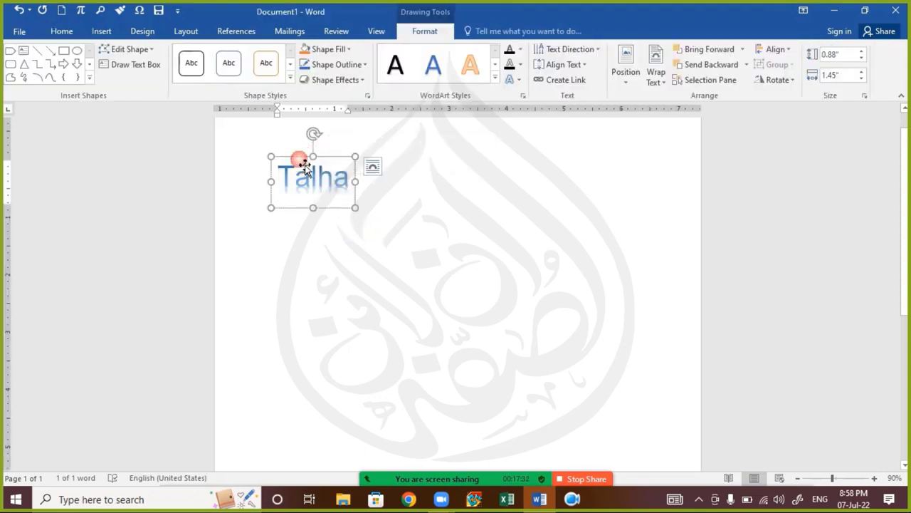
pyautogui.click(433, 63)
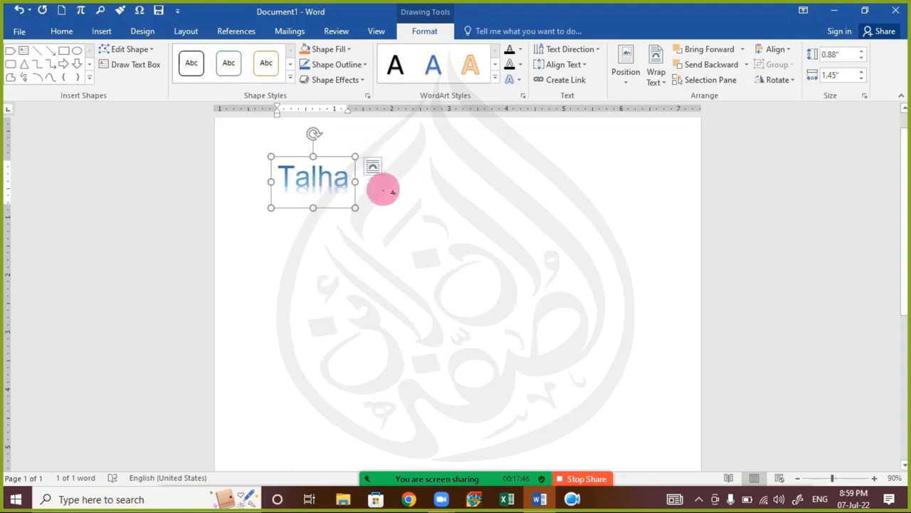
pyautogui.click(589, 54)
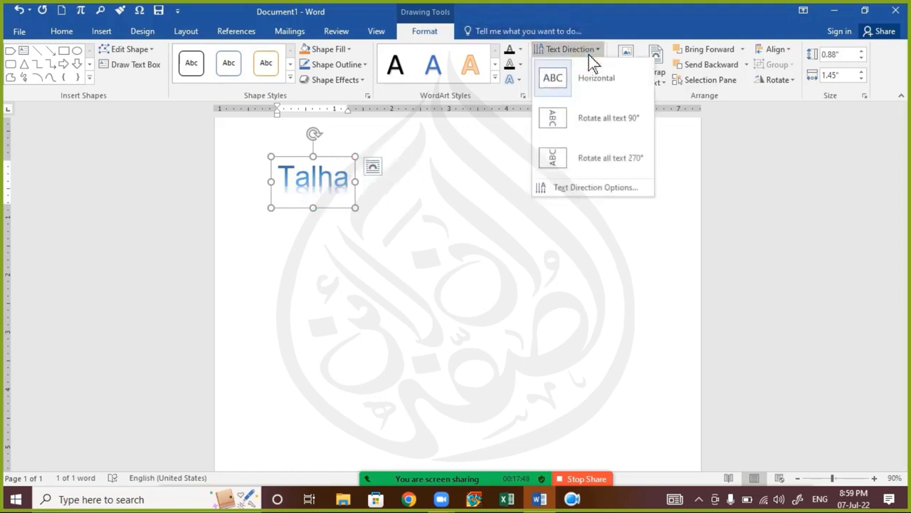
pyautogui.click(587, 114)
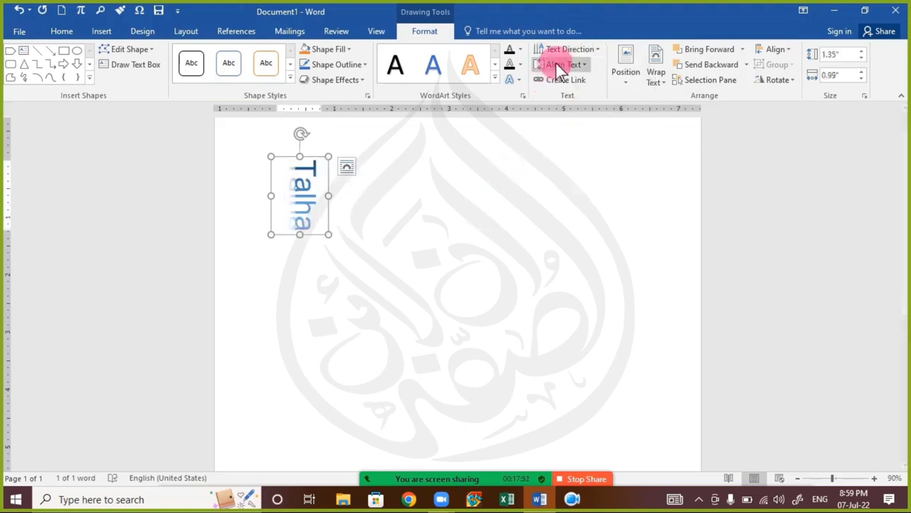
pyautogui.click(586, 48)
pyautogui.click(596, 78)
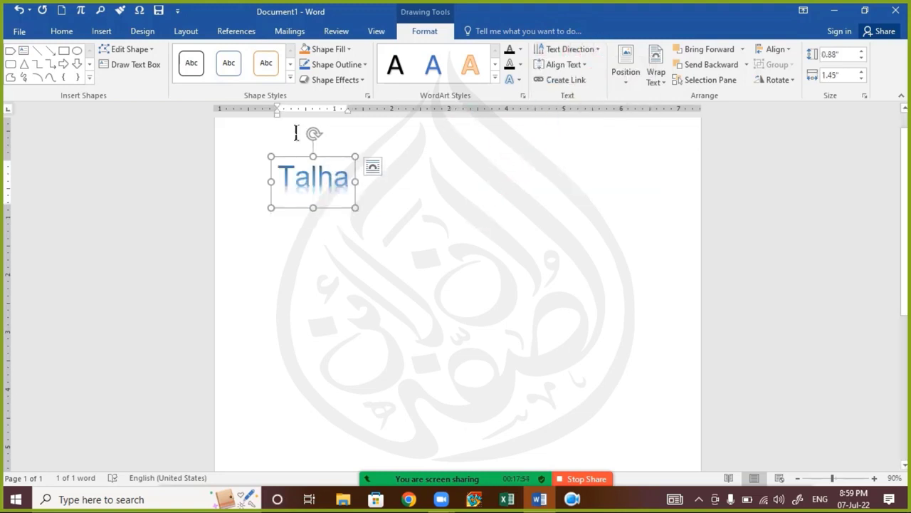
pyautogui.press('Delete')
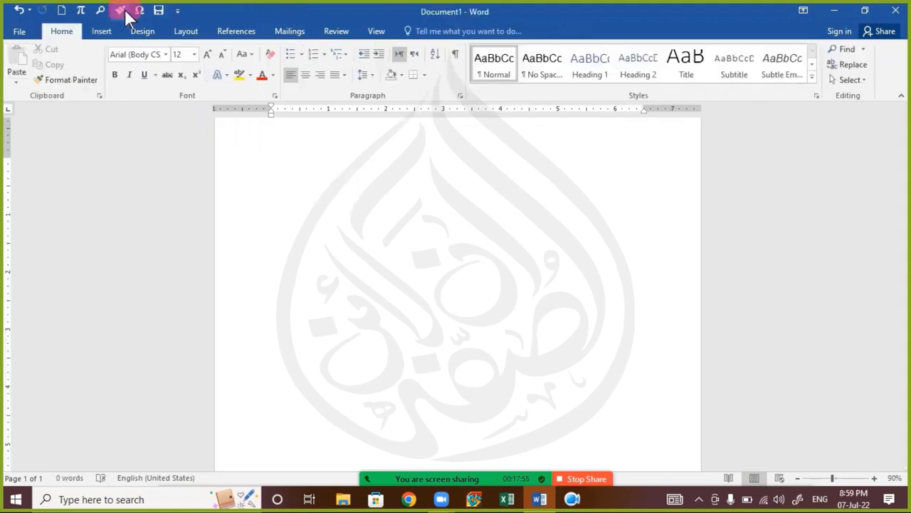
# Step: Open the Date and Time dialog from the Insert tab's Text group
pyautogui.click(103, 32)
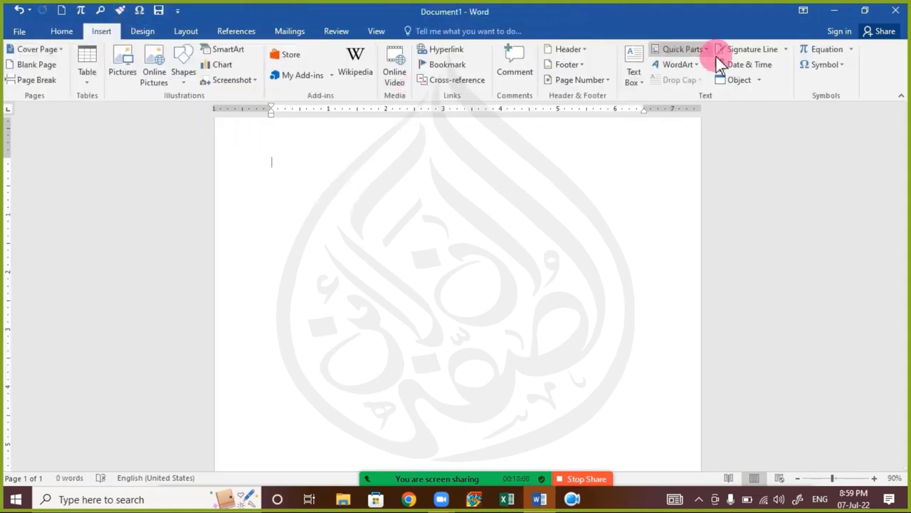
pyautogui.click(742, 65)
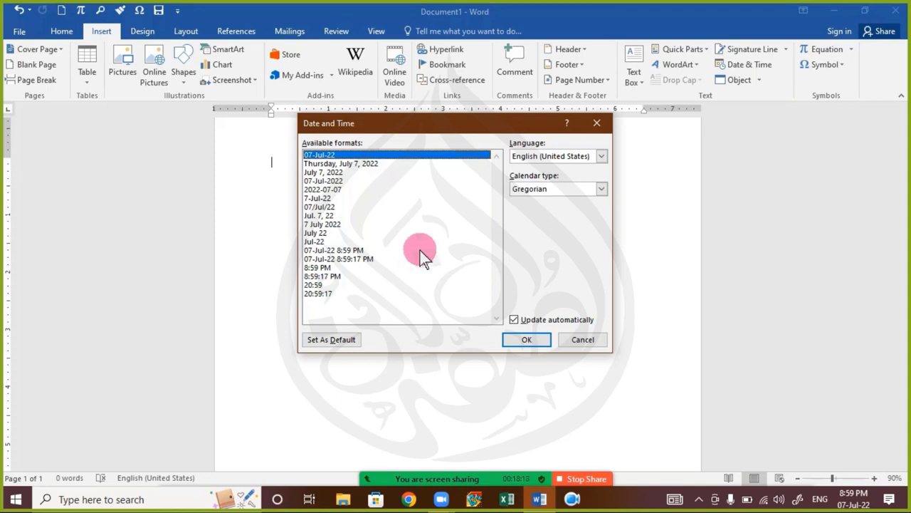
# Step: Insert the date 2022-07-07 without automatic updating, then select and delete it
pyautogui.click(354, 165)
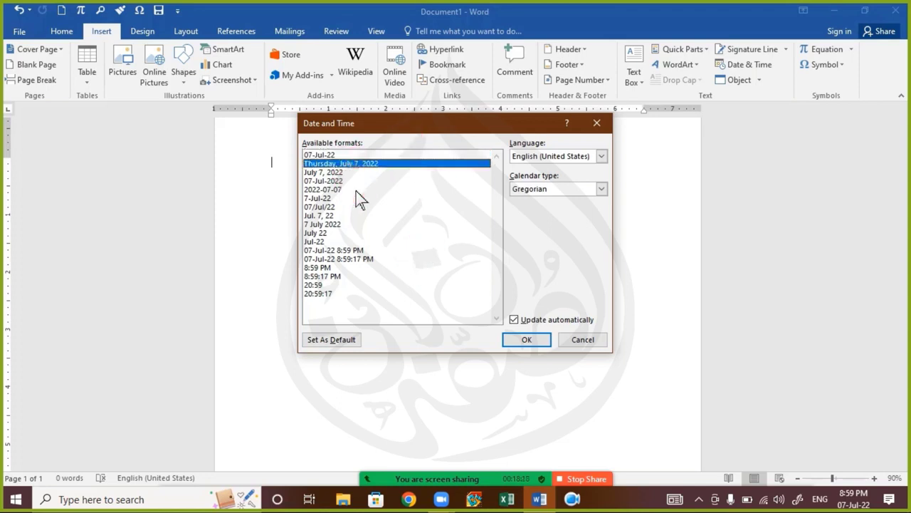
pyautogui.click(356, 191)
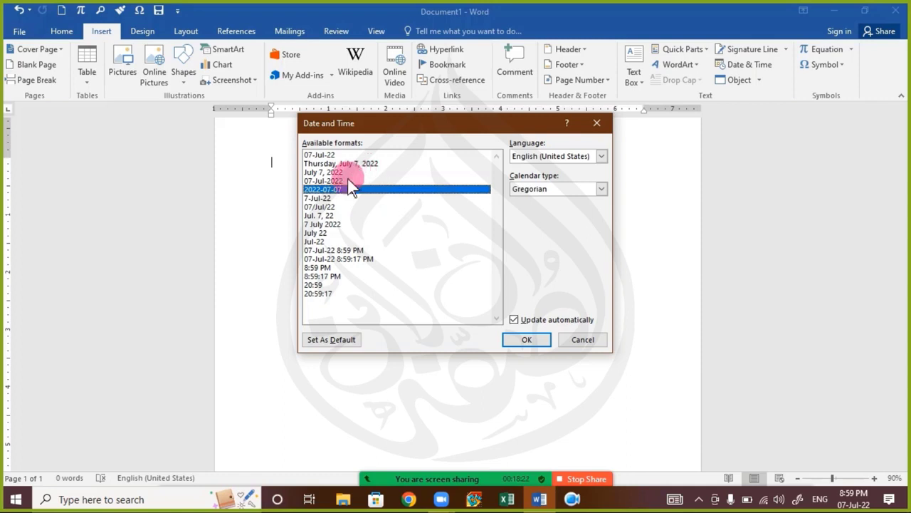
pyautogui.click(530, 318)
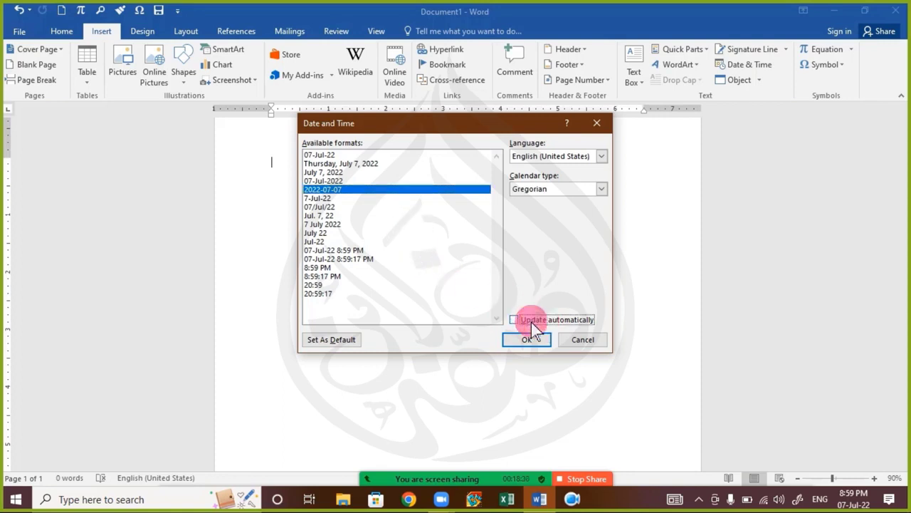
pyautogui.click(532, 340)
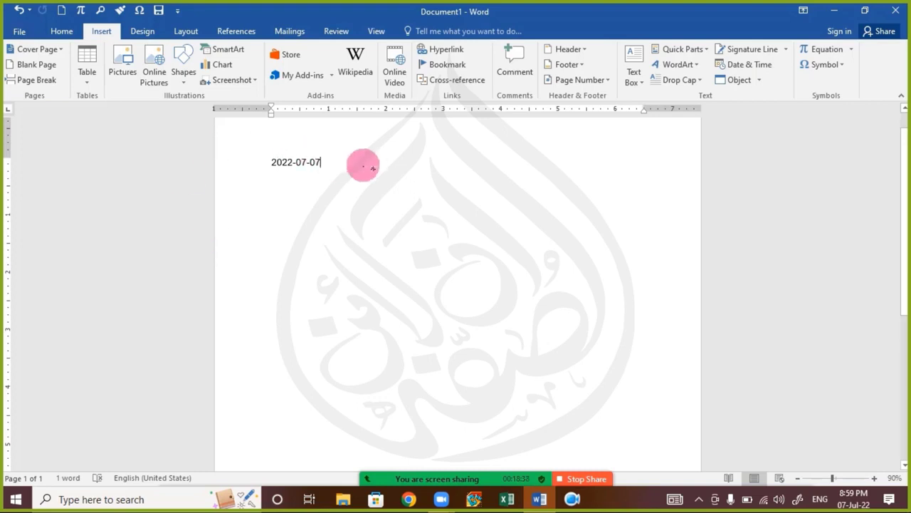
pyautogui.moveTo(370, 165); pyautogui.dragTo(184, 175)
pyautogui.press('Delete')
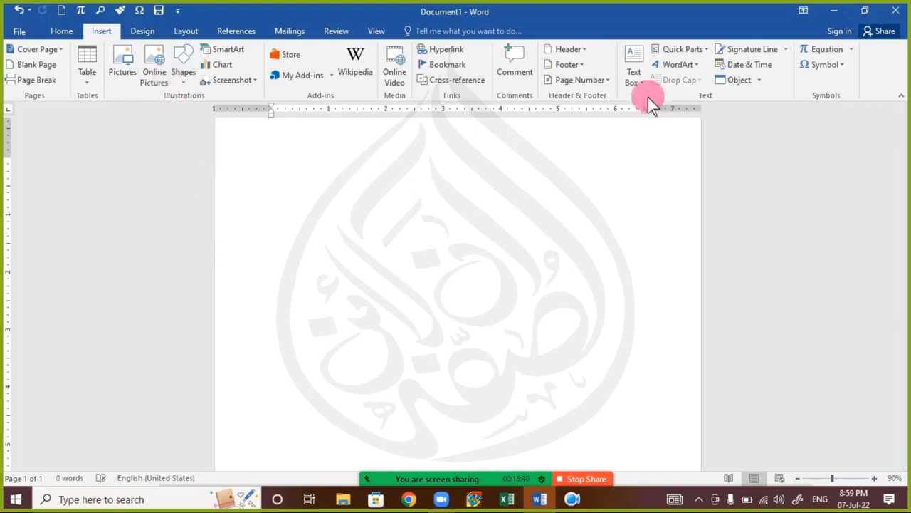
pyautogui.click(755, 64)
pyautogui.click(341, 220)
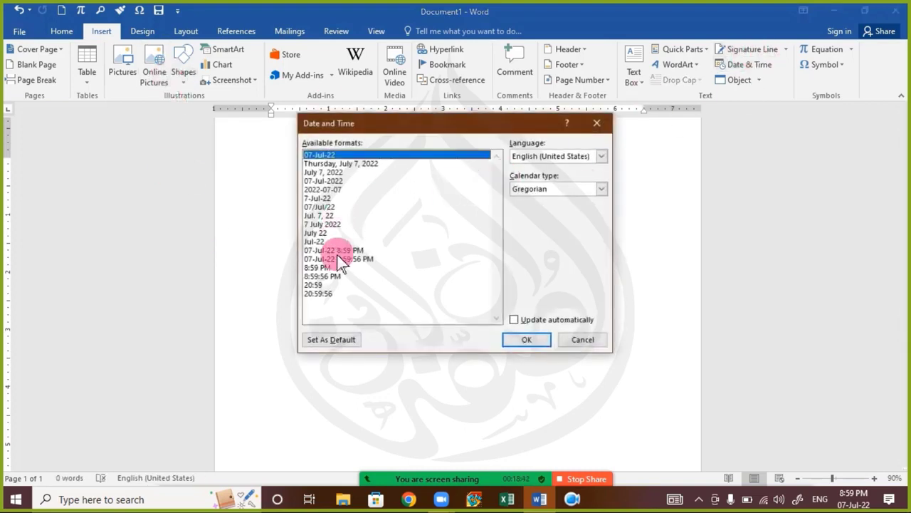
pyautogui.doubleClick(342, 251)
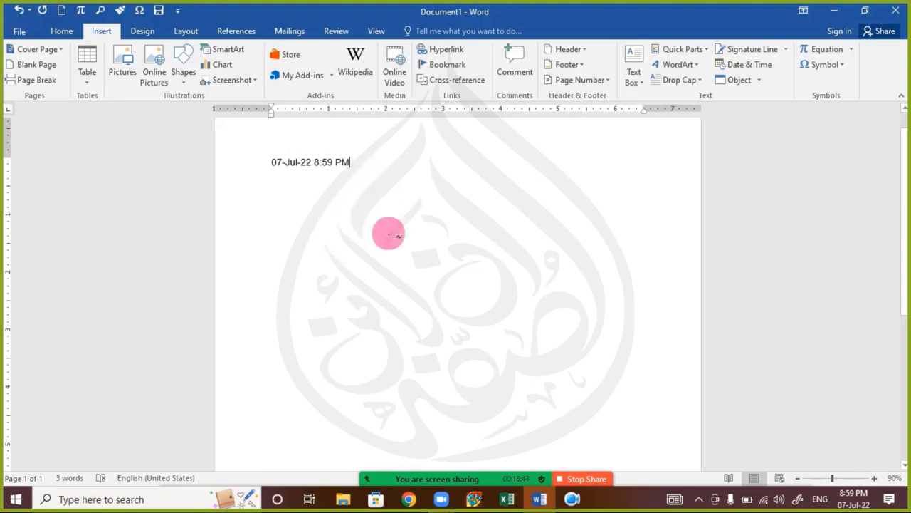
pyautogui.scroll(1, 410, 271)
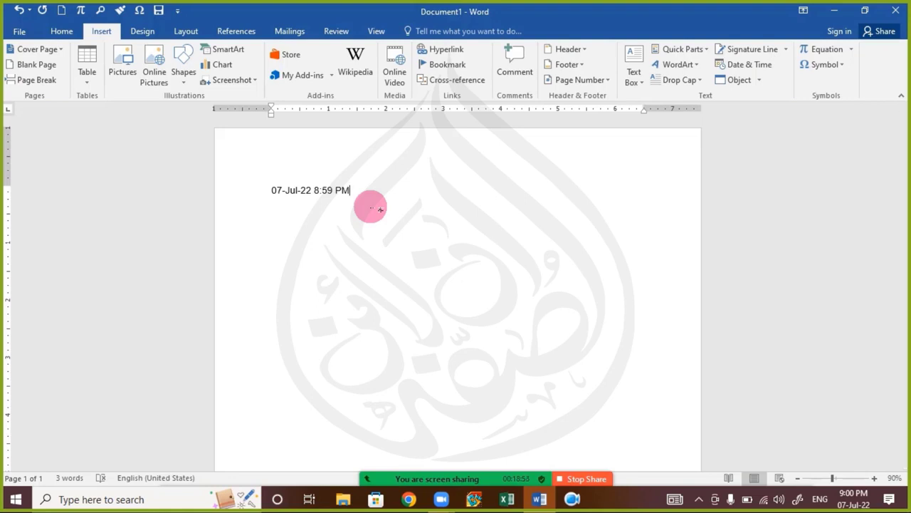
pyautogui.click(232, 191)
pyautogui.click(749, 64)
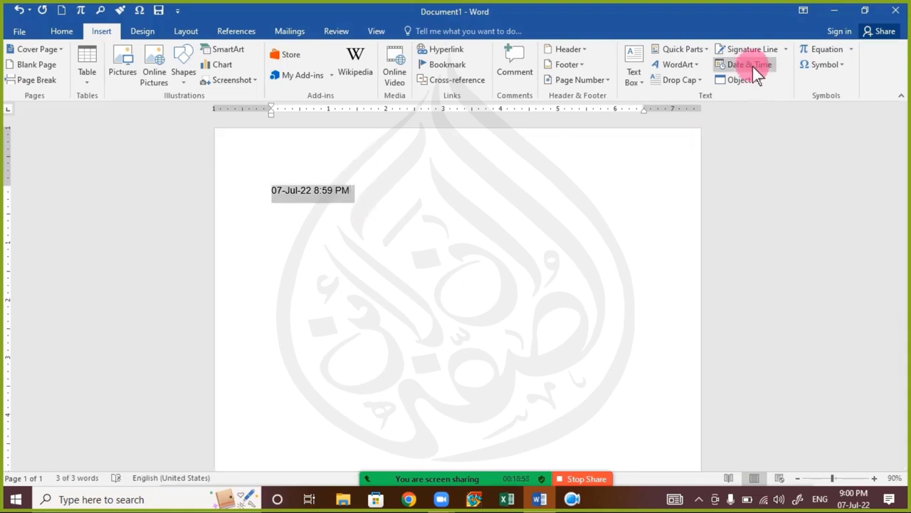
pyautogui.click(568, 320)
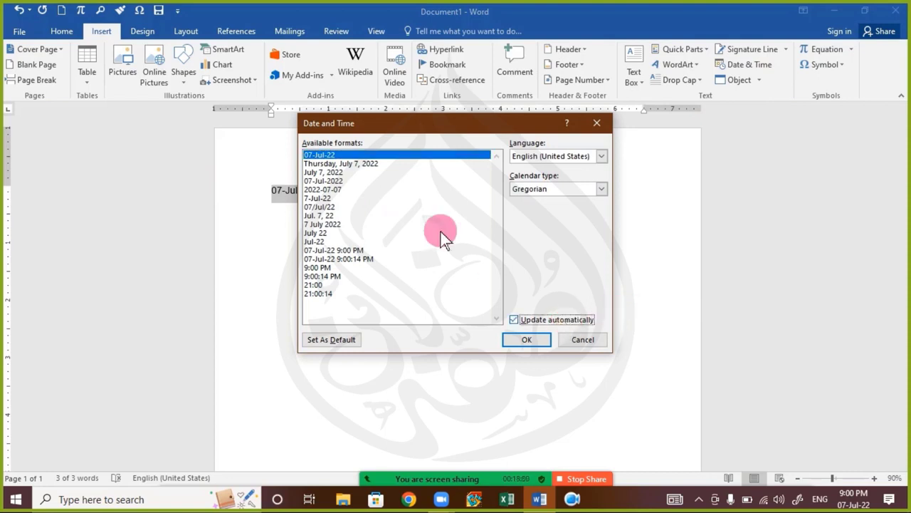
pyautogui.click(370, 245)
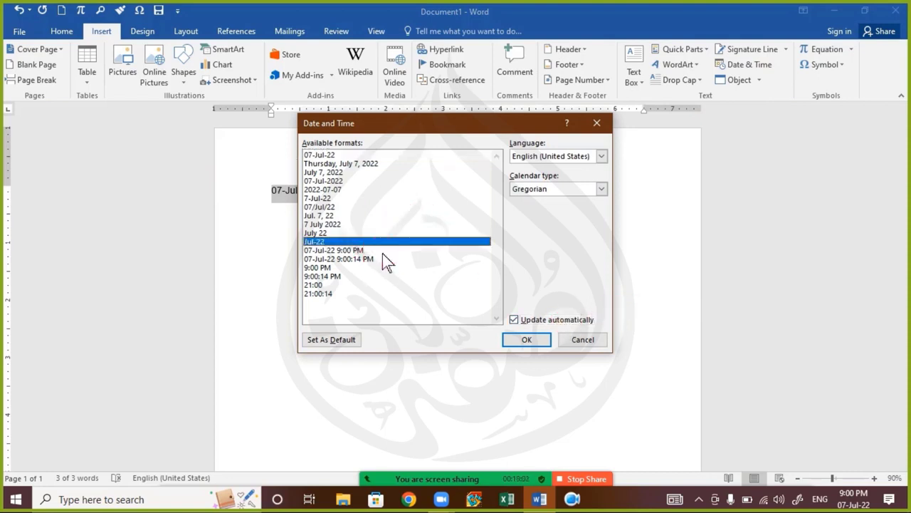
pyautogui.click(382, 253)
pyautogui.click(526, 339)
pyautogui.click(492, 330)
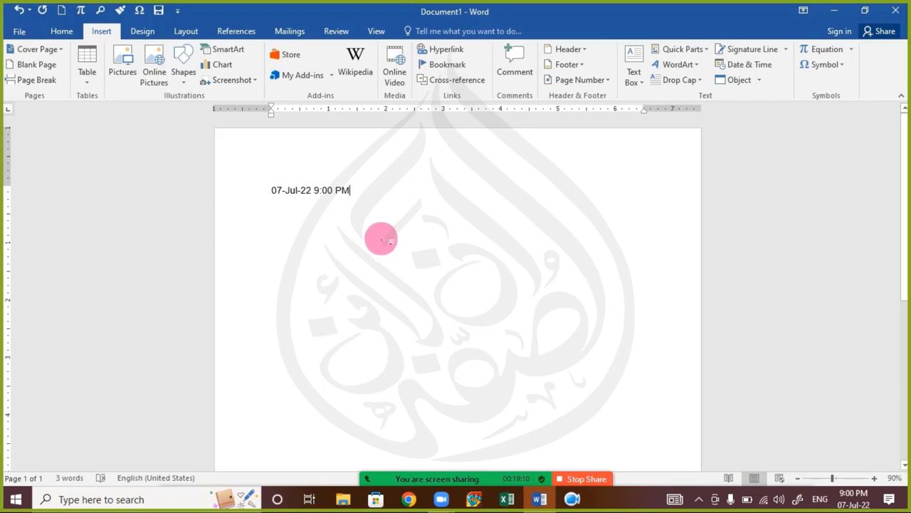
pyautogui.click(193, 171)
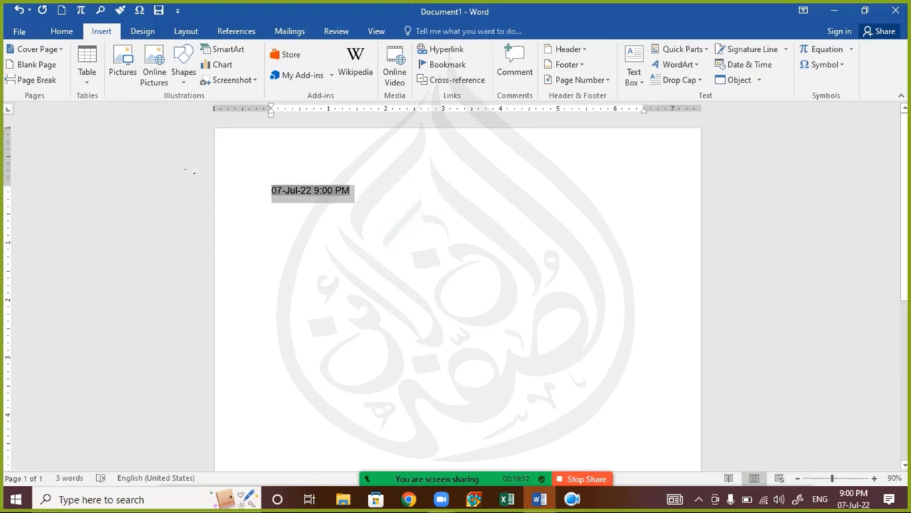
pyautogui.press('Delete')
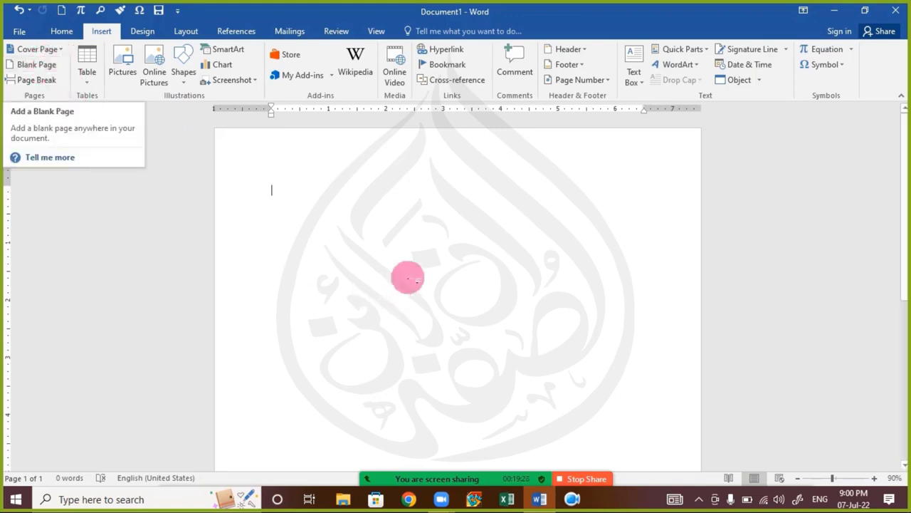
# Step: Generate sample paragraphs with =rand(35), select all the text and enlarge its font
pyautogui.write('=')
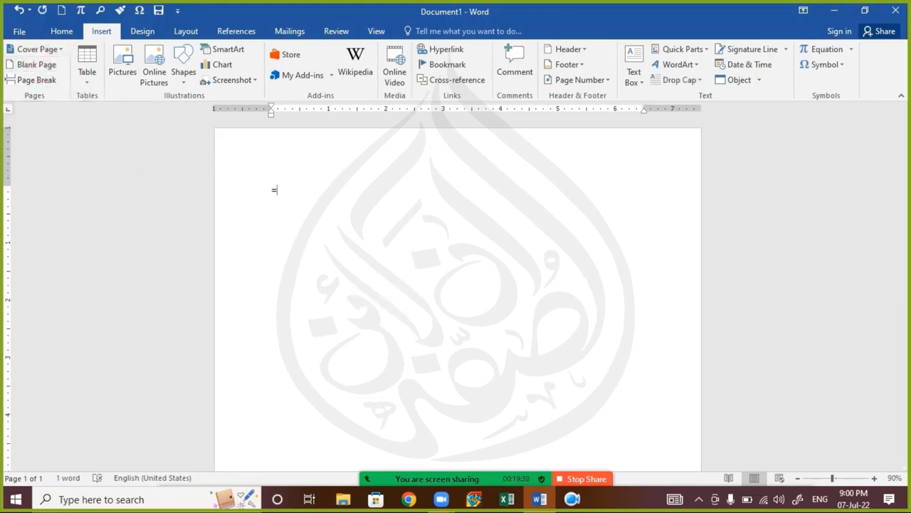
pyautogui.write('rand()')
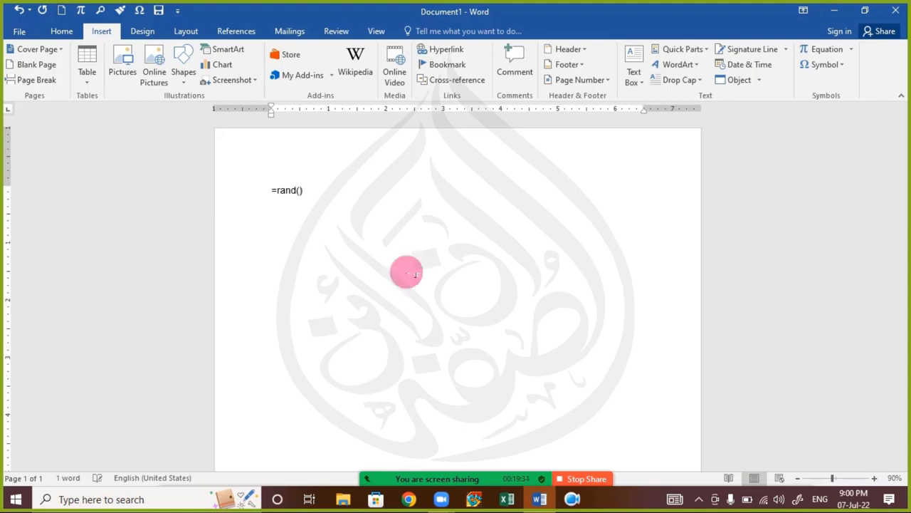
pyautogui.write('35')
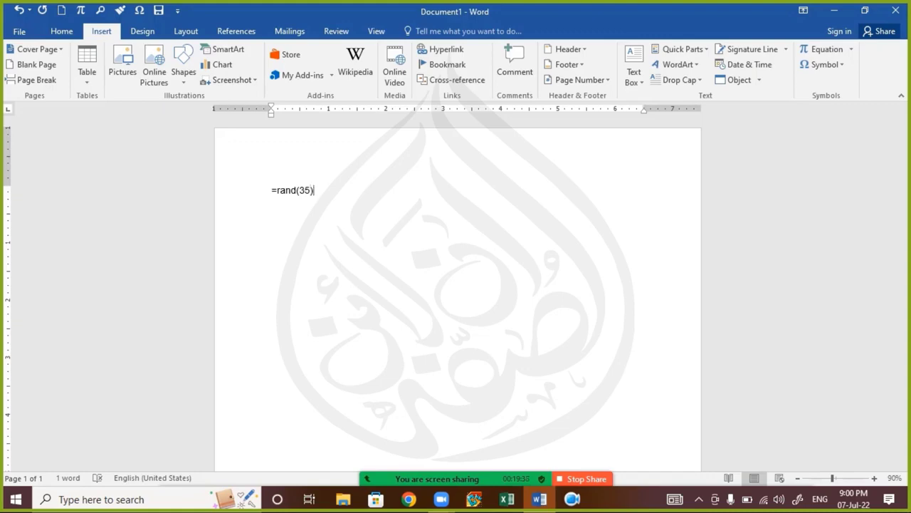
pyautogui.press('Return')
pyautogui.click(406, 270)
pyautogui.hotkey('ctrl', 'a')
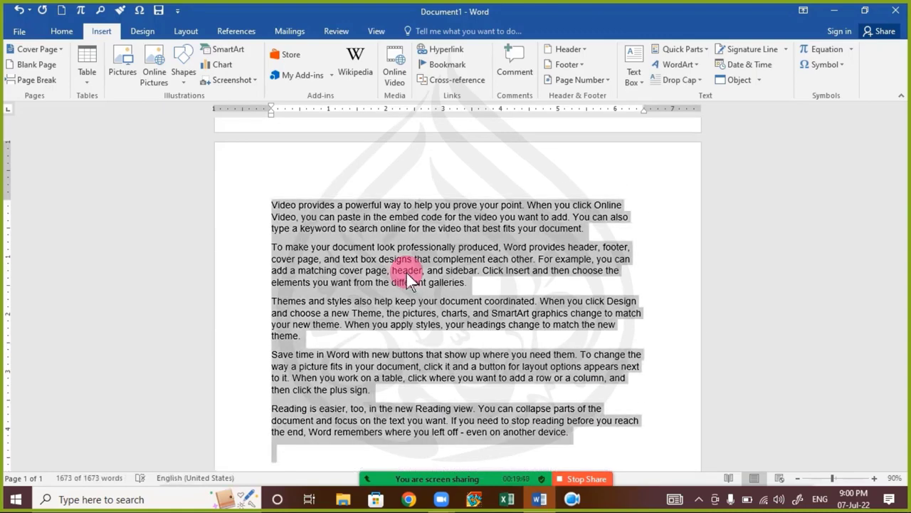
pyautogui.hotkey('ctrl', 'shift', '.')
pyautogui.hotkey('ctrl', 'shift', '.')
# Step: Insert a blank page after the word 'matching' in the enlarged sample text
pyautogui.click(440, 291)
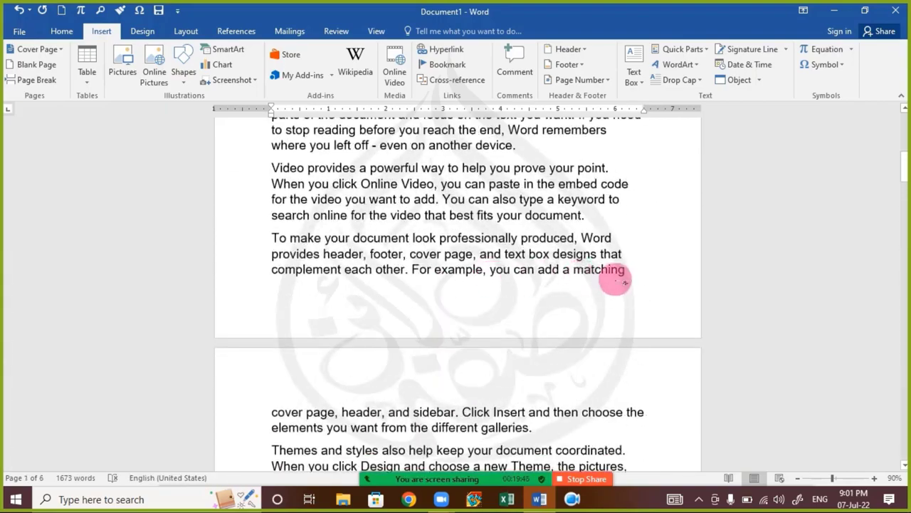
pyautogui.click(626, 285)
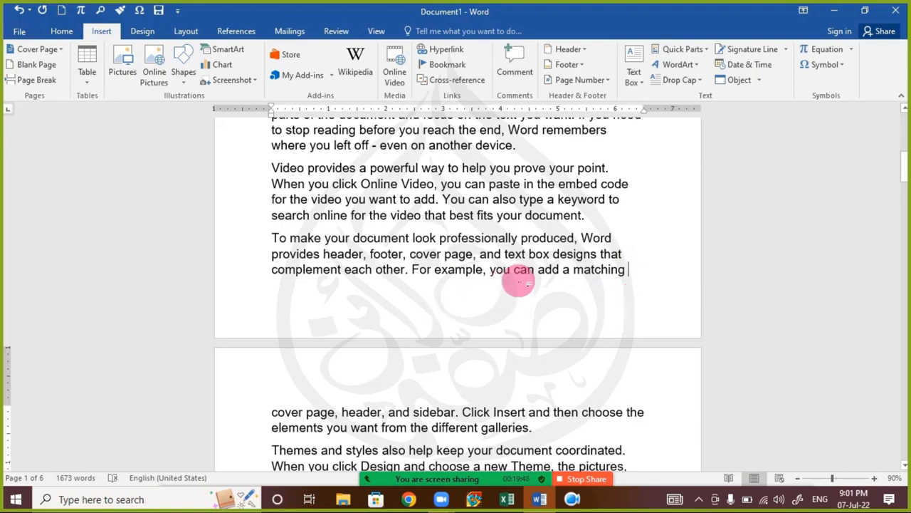
pyautogui.scroll(-5, 551, 291)
pyautogui.scroll(3, 549, 295)
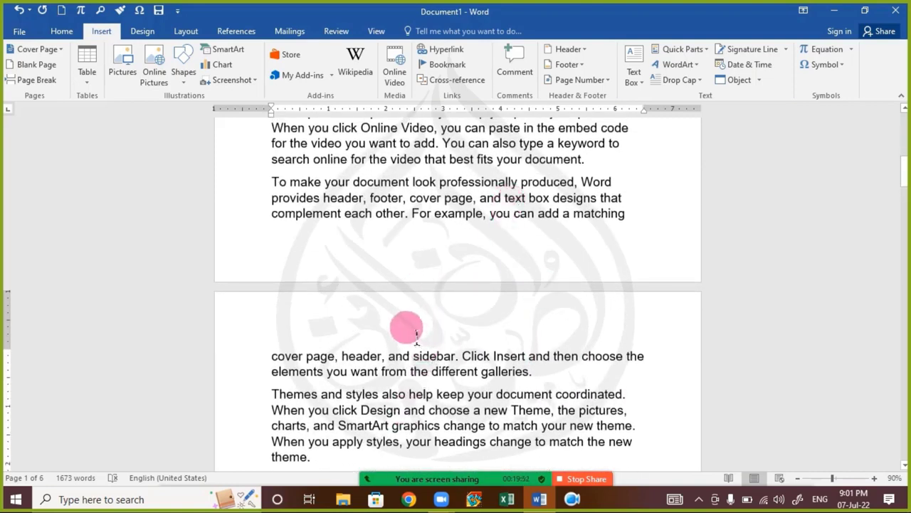
pyautogui.click(30, 66)
# Step: Insert a second blank page further on in the text
pyautogui.scroll(2, 418, 260)
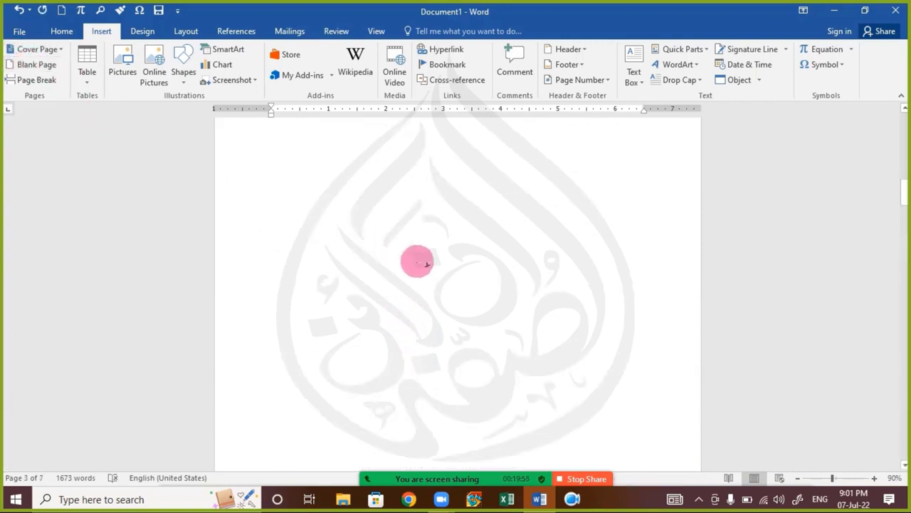
pyautogui.scroll(5, 429, 265)
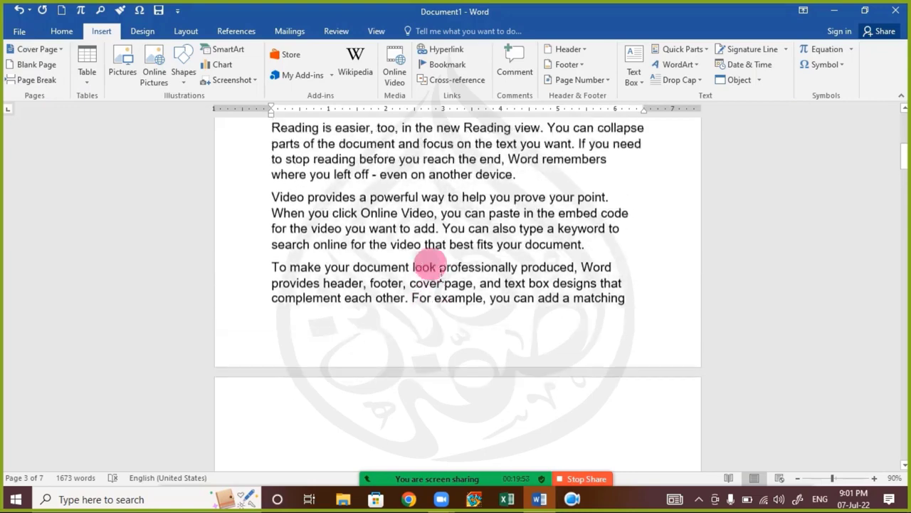
pyautogui.scroll(-12, 436, 268)
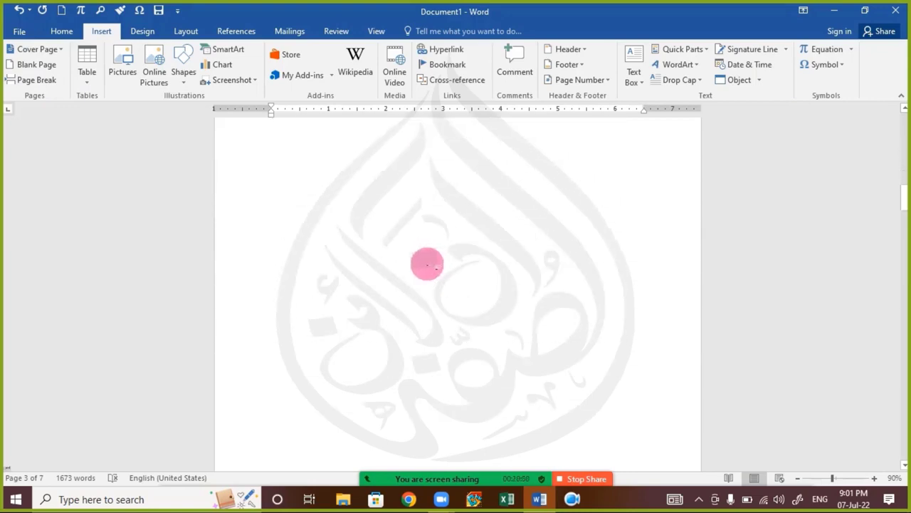
pyautogui.scroll(-6, 432, 269)
pyautogui.scroll(1, 428, 258)
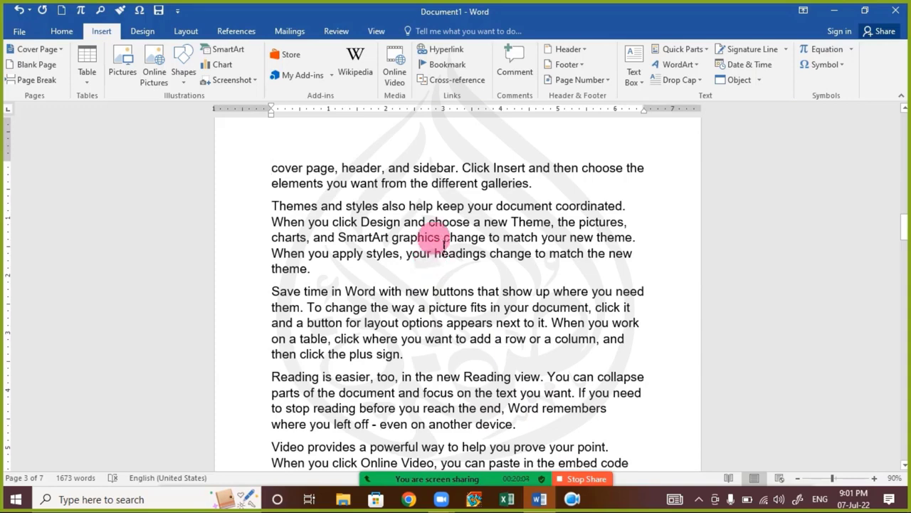
pyautogui.scroll(-4, 431, 263)
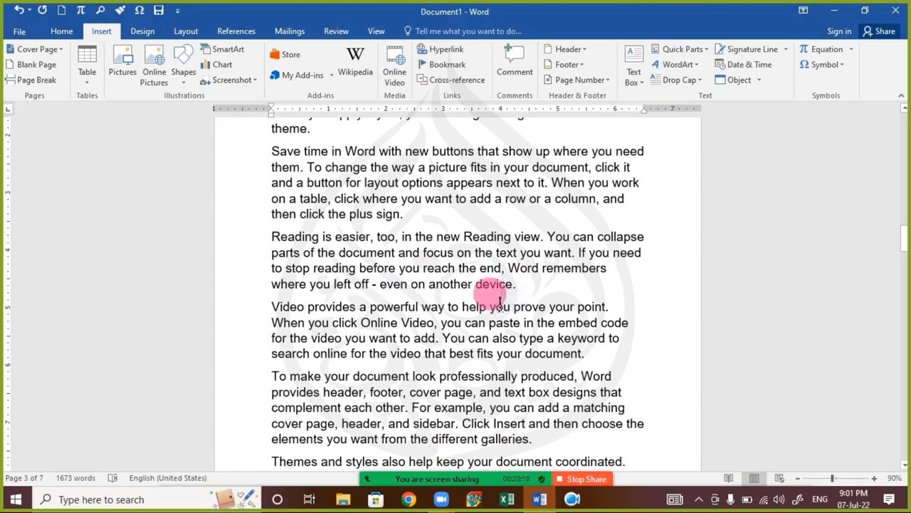
pyautogui.click(44, 65)
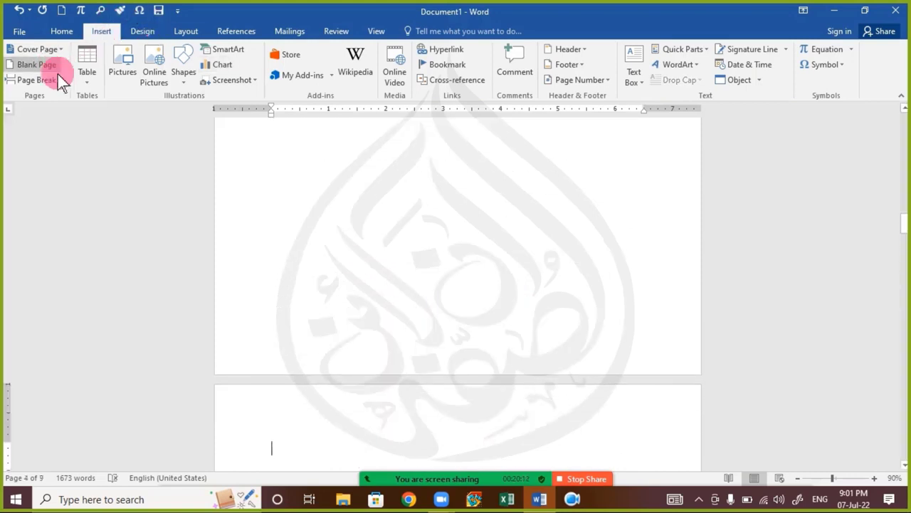
# Step: Place the cursor before 'Video provides a powerful way' and open the Zoom meeting chat
pyautogui.scroll(-8, 451, 274)
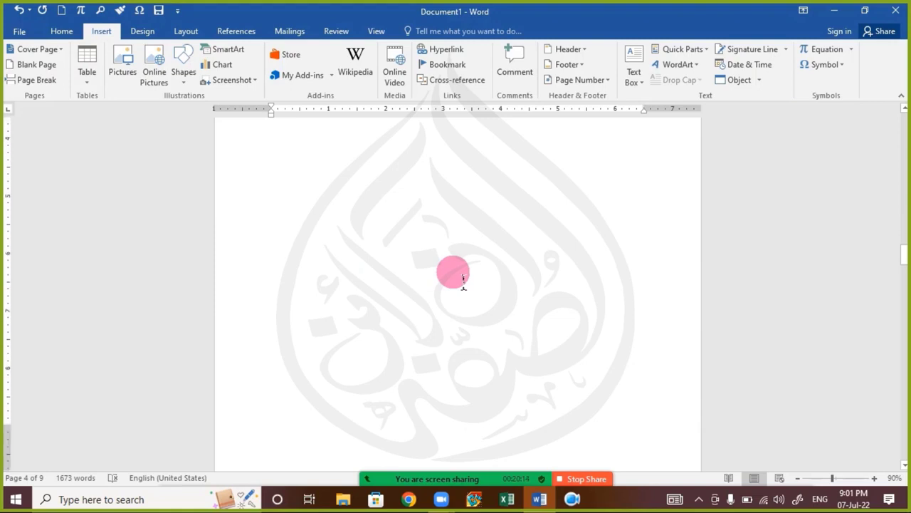
pyautogui.scroll(-3, 463, 279)
pyautogui.scroll(2, 461, 282)
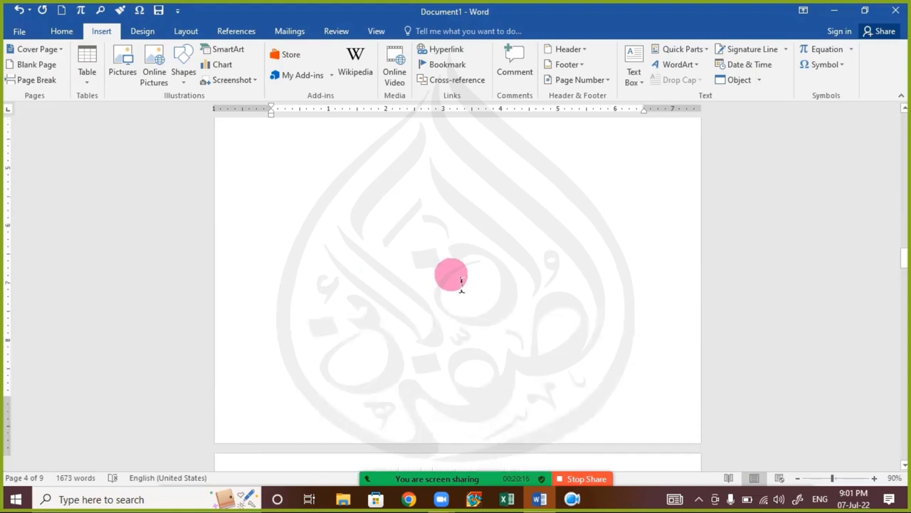
pyautogui.scroll(15, 461, 279)
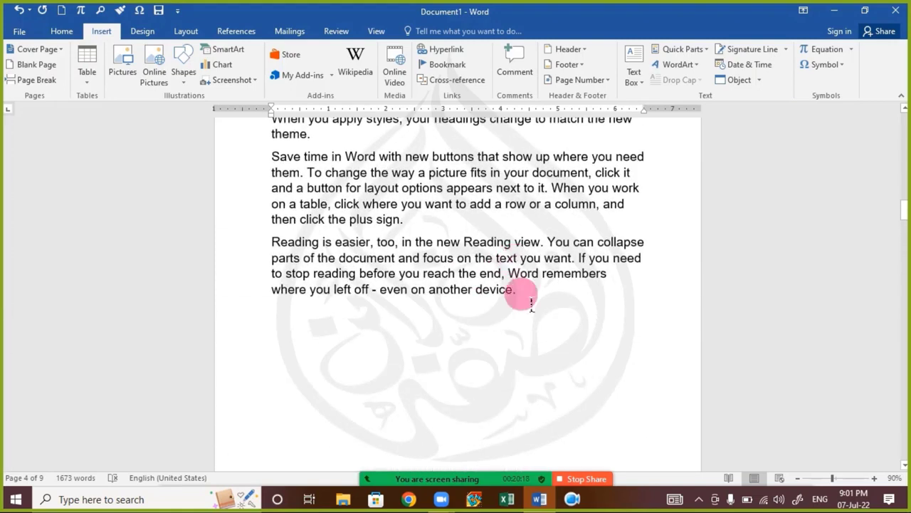
pyautogui.scroll(8, 463, 331)
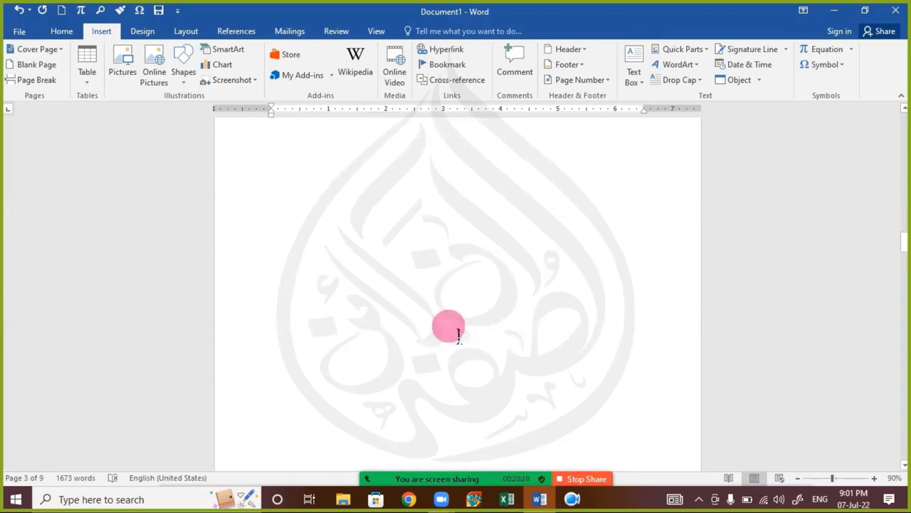
pyautogui.scroll(-6, 458, 335)
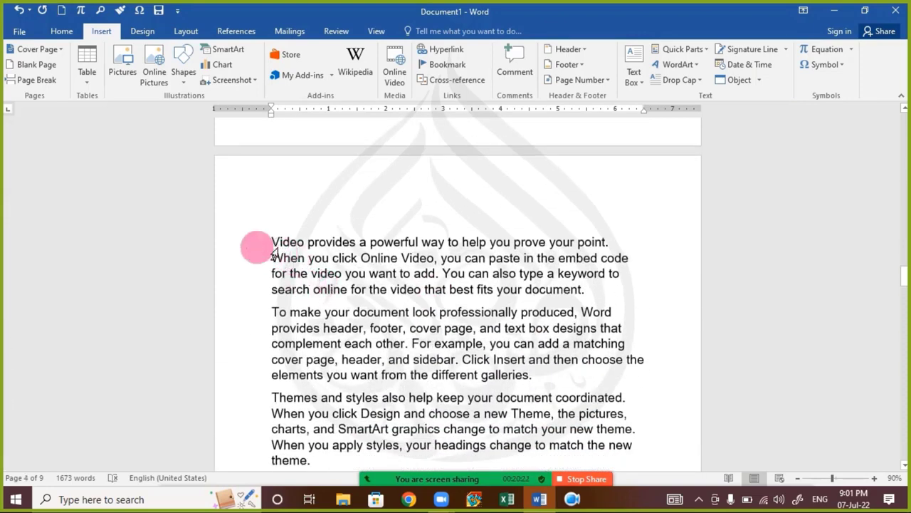
pyautogui.click(273, 251)
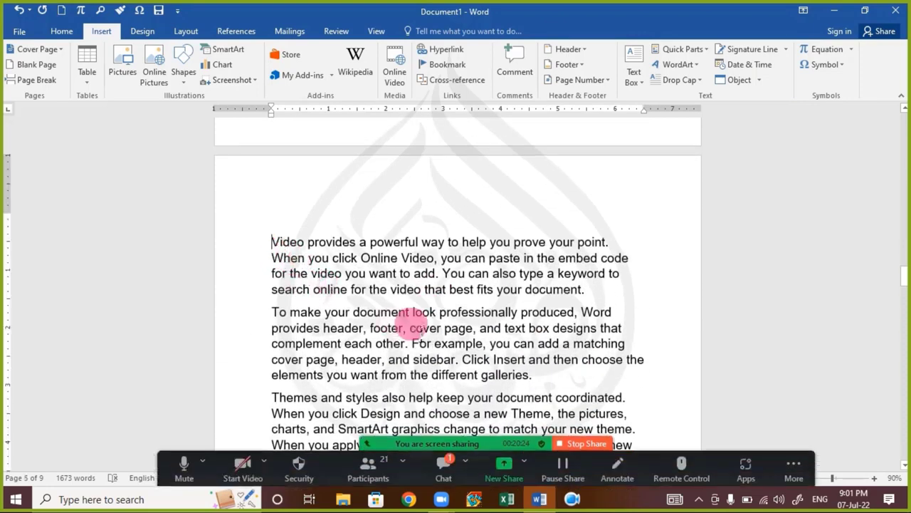
pyautogui.click(443, 463)
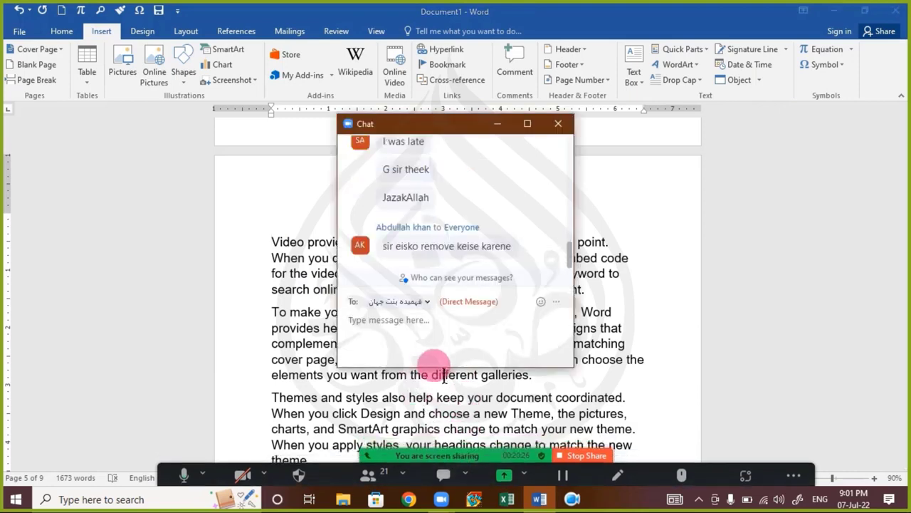
pyautogui.click(456, 349)
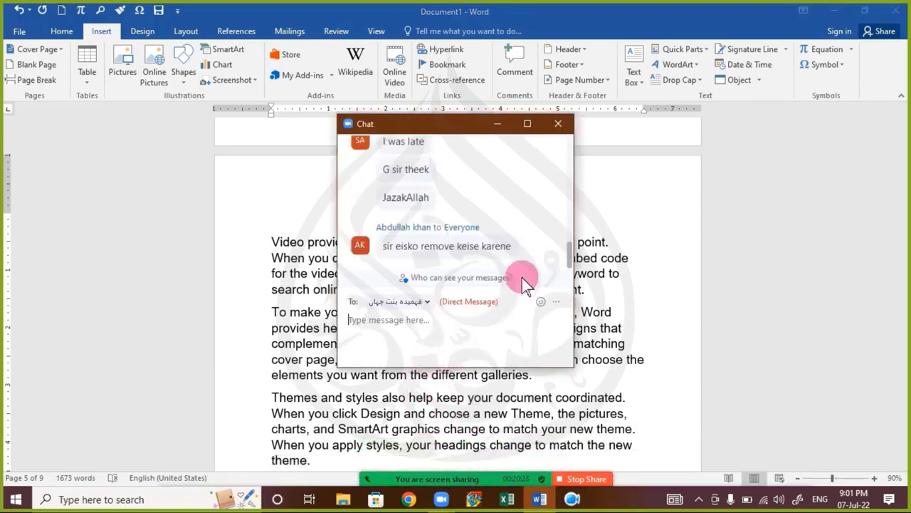
pyautogui.click(557, 124)
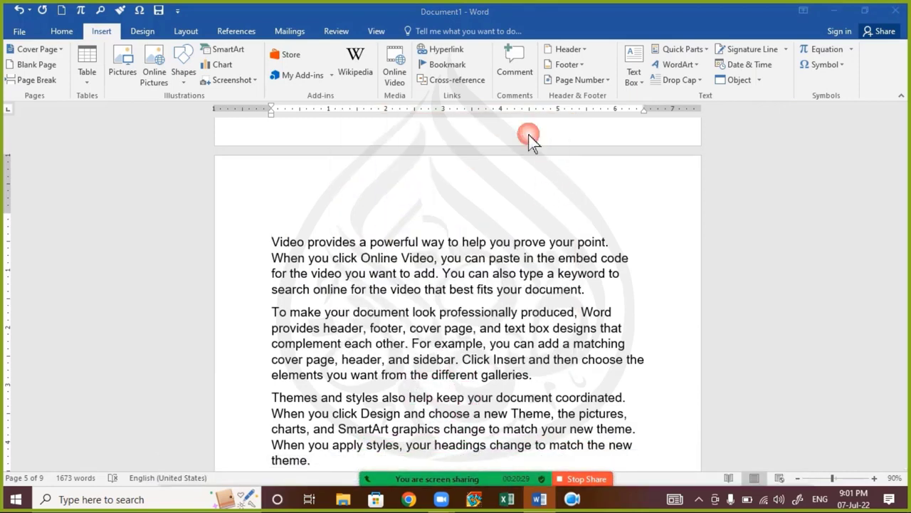
pyautogui.click(272, 245)
pyautogui.click(490, 360)
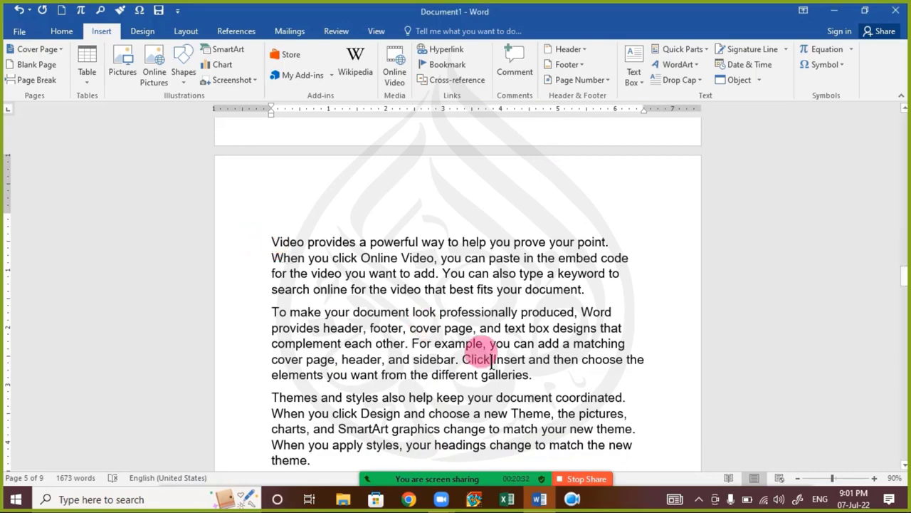
pyautogui.scroll(-1, 491, 363)
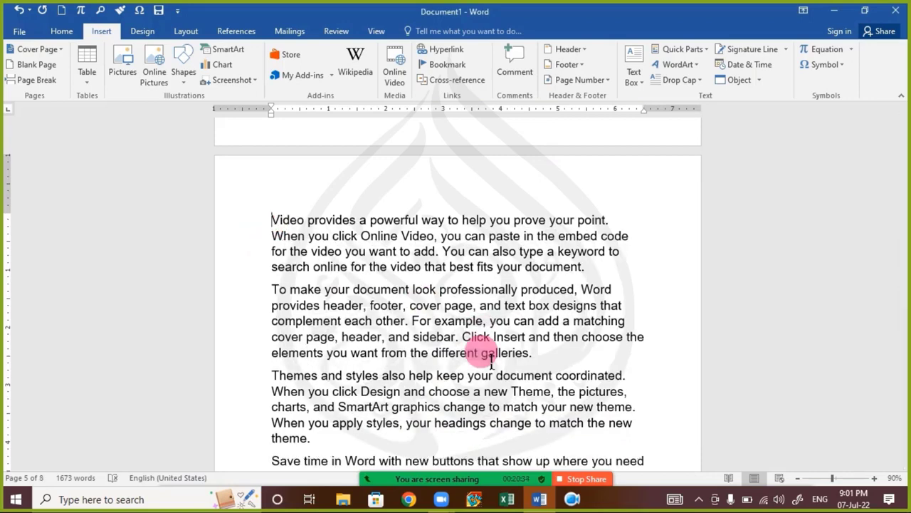
pyautogui.scroll(-3, 491, 359)
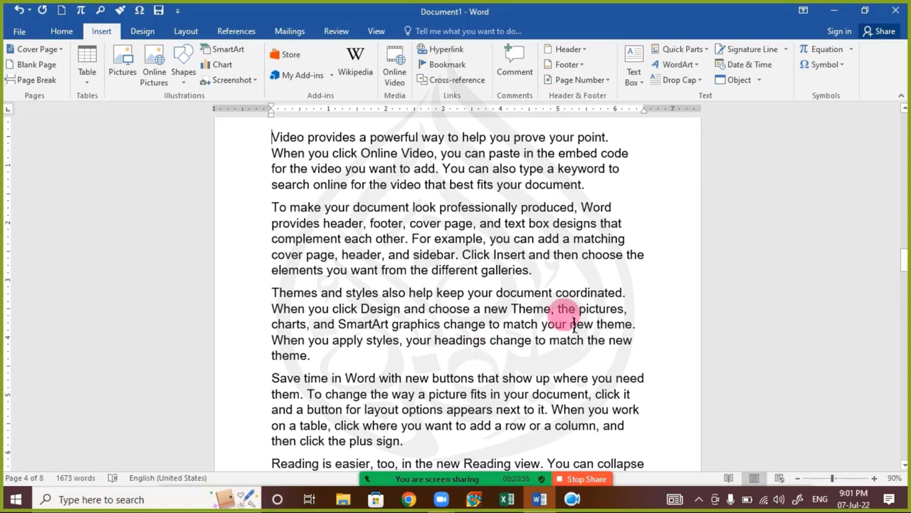
pyautogui.scroll(12, 530, 314)
pyautogui.scroll(6, 520, 313)
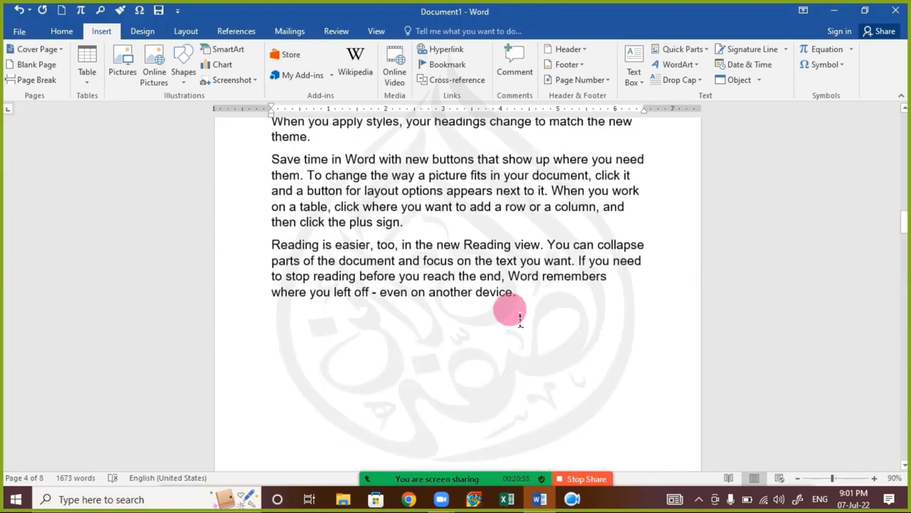
pyautogui.scroll(-9, 495, 324)
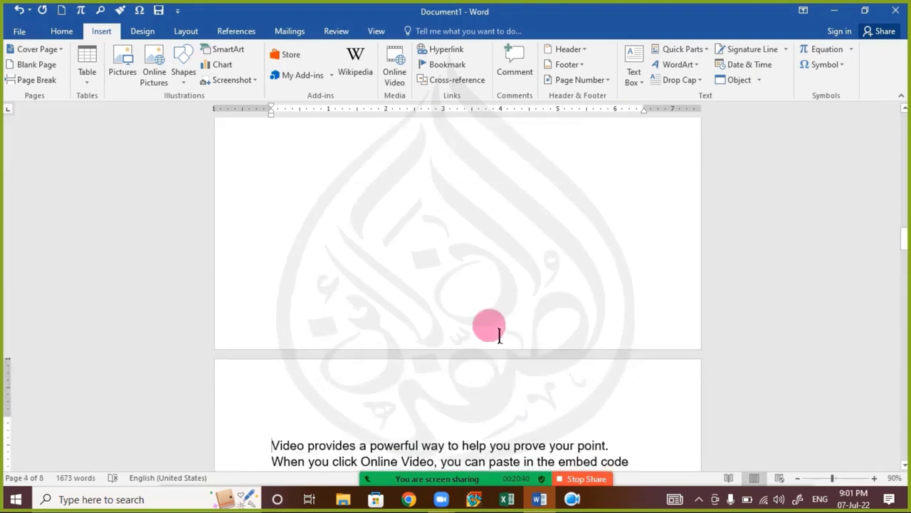
pyautogui.press('BackSpace')
pyautogui.press('BackSpace')
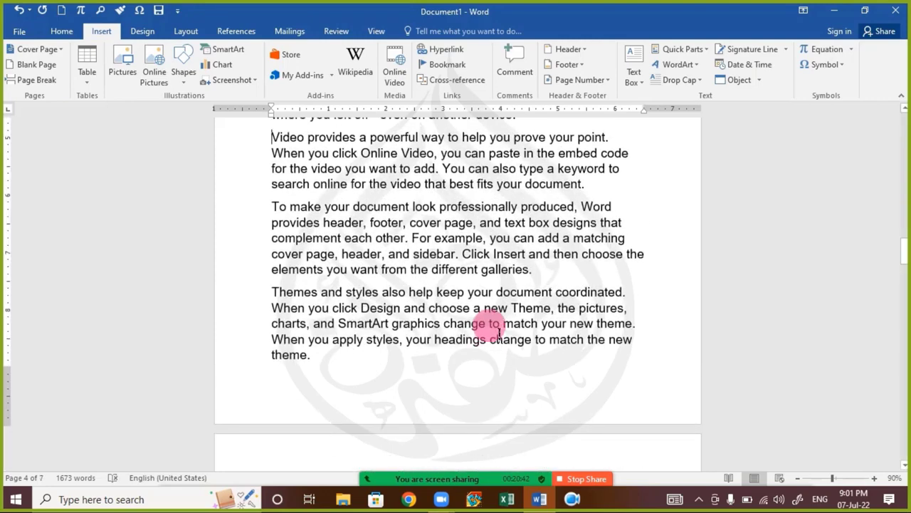
pyautogui.scroll(4, 534, 267)
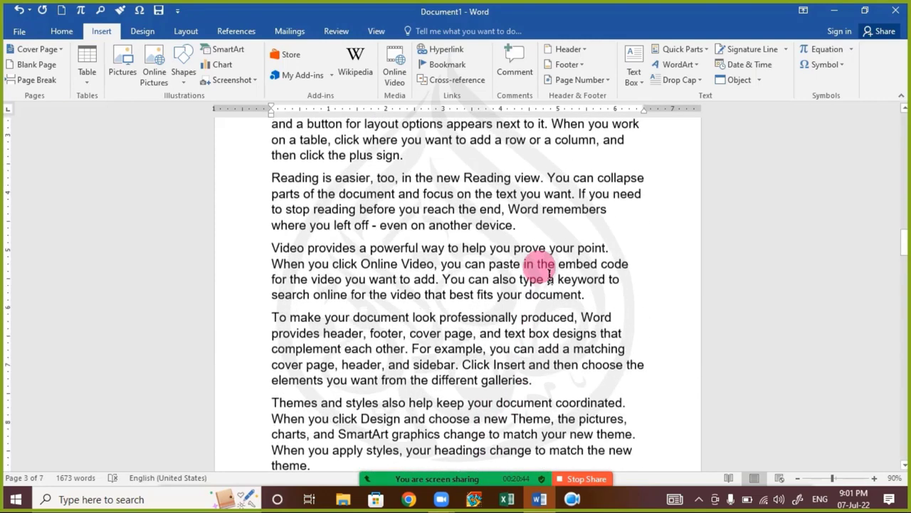
pyautogui.scroll(15, 539, 324)
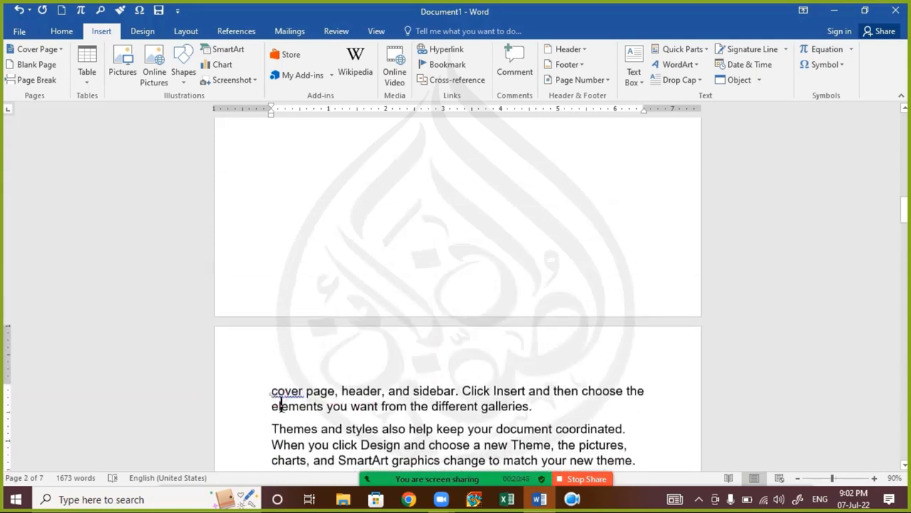
pyautogui.scroll(-12, 412, 427)
pyautogui.scroll(1, 413, 395)
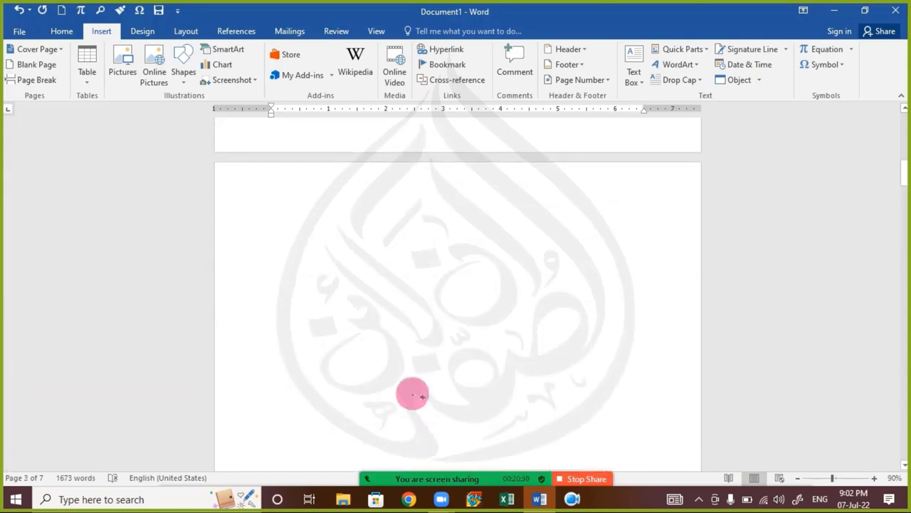
# Step: In multi-page view, delete the page break before the 'cover page, header, and sidebar' text
pyautogui.keyDown('ctrl'); pyautogui.scroll(-4, 421, 356); pyautogui.keyUp('ctrl')
pyautogui.keyDown('ctrl'); pyautogui.scroll(-1, 422, 356); pyautogui.keyUp('ctrl')
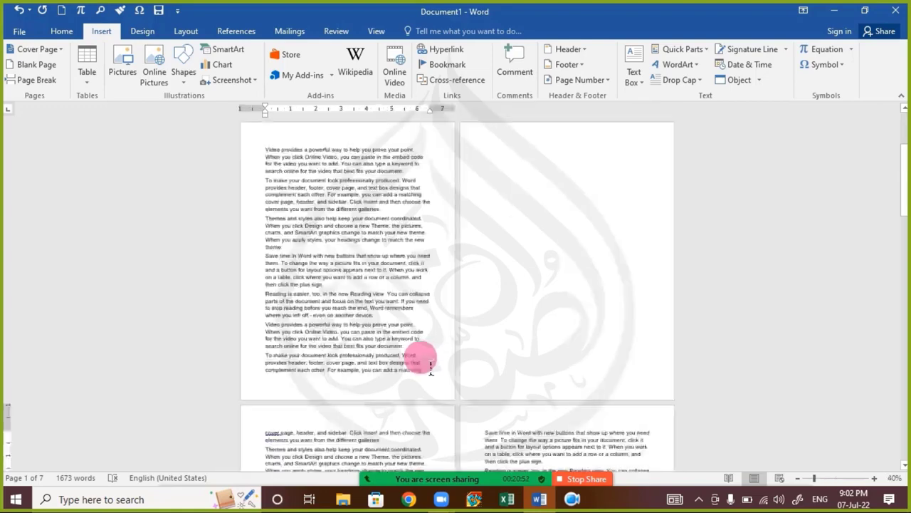
pyautogui.scroll(-1, 393, 377)
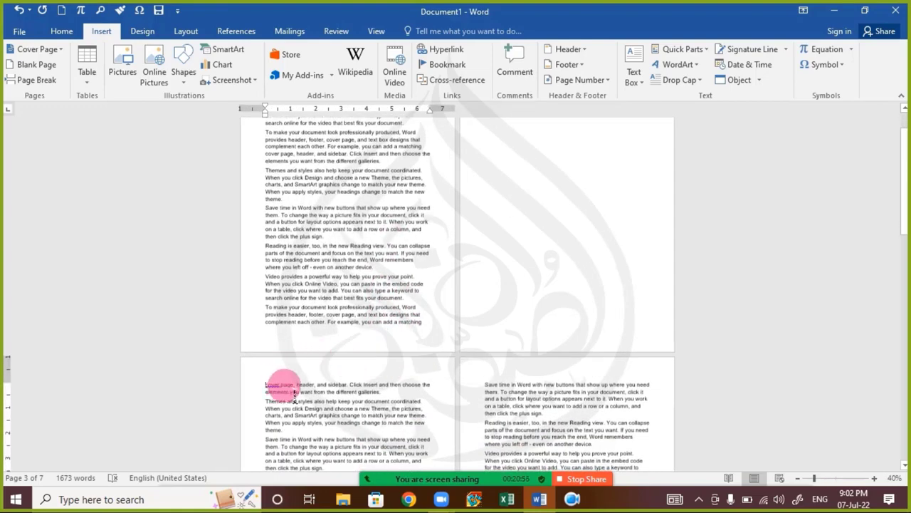
pyautogui.keyDown('ctrl'); pyautogui.scroll(2, 285, 391); pyautogui.keyUp('ctrl')
pyautogui.scroll(1, 376, 313)
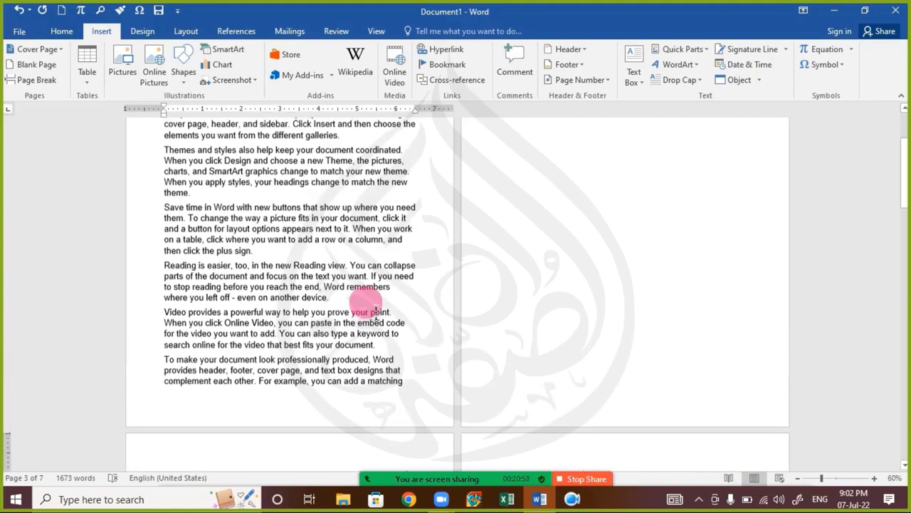
pyautogui.scroll(5, 375, 313)
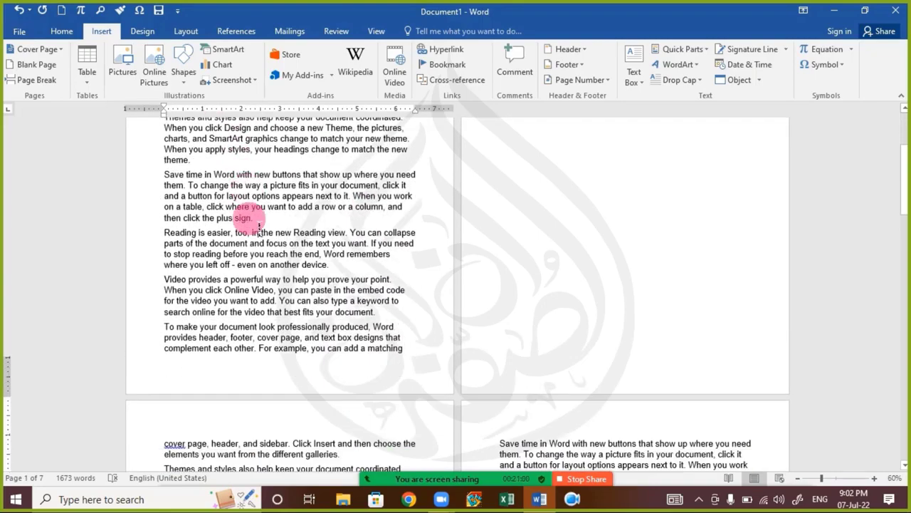
pyautogui.scroll(-1, 396, 326)
pyautogui.scroll(-5, 506, 158)
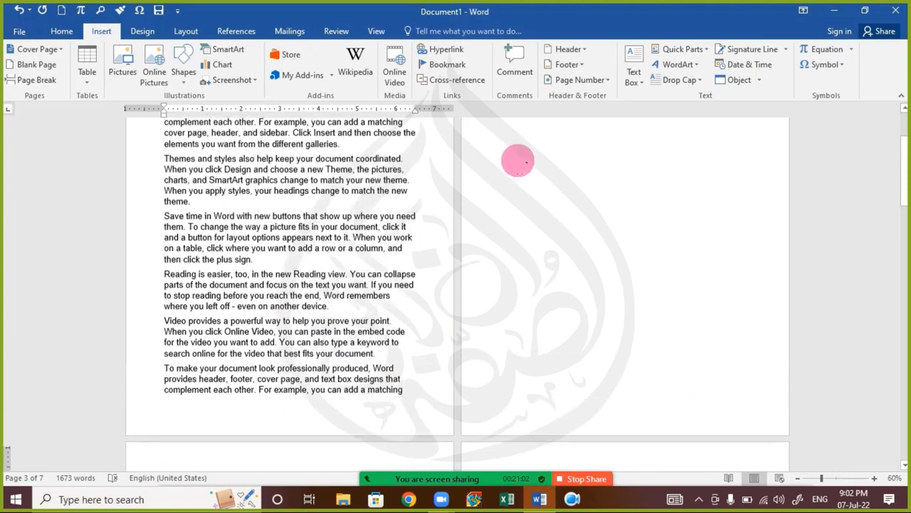
pyautogui.scroll(5, 534, 143)
pyautogui.scroll(-2, 319, 271)
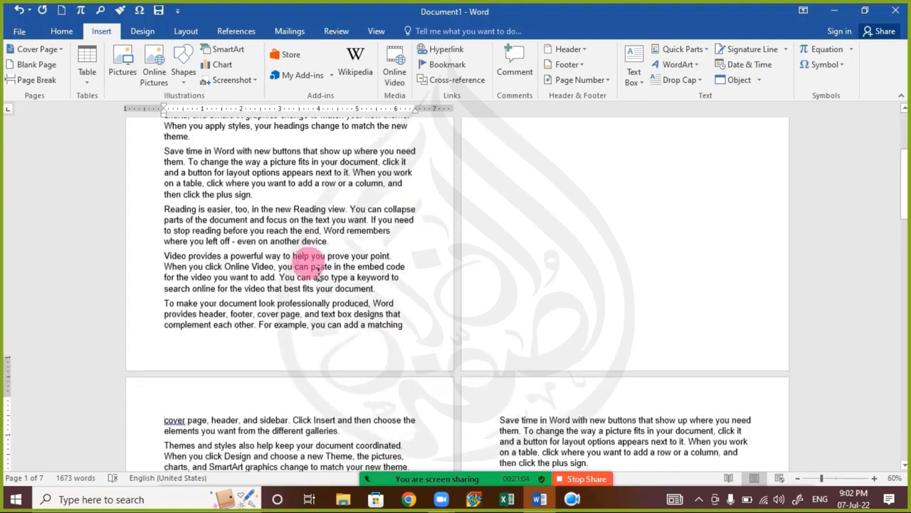
pyautogui.scroll(-1, 318, 271)
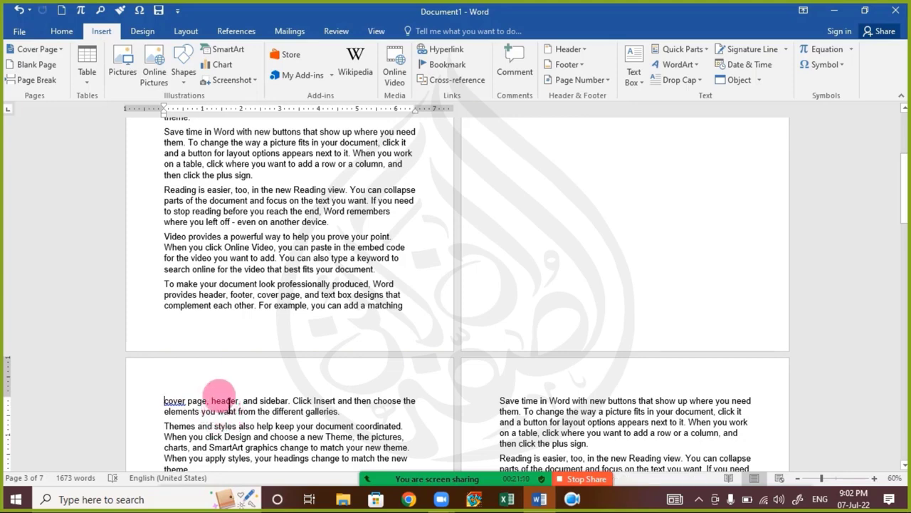
pyautogui.press('BackSpace')
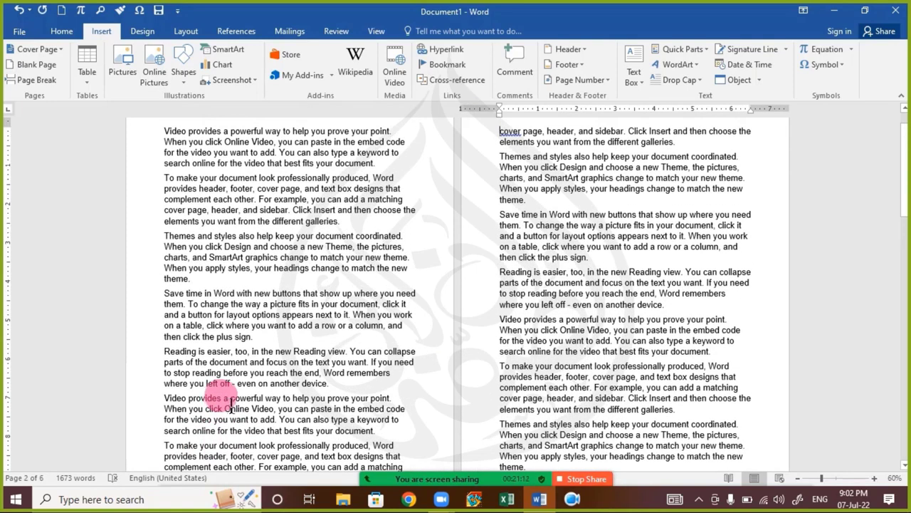
pyautogui.scroll(1, 346, 392)
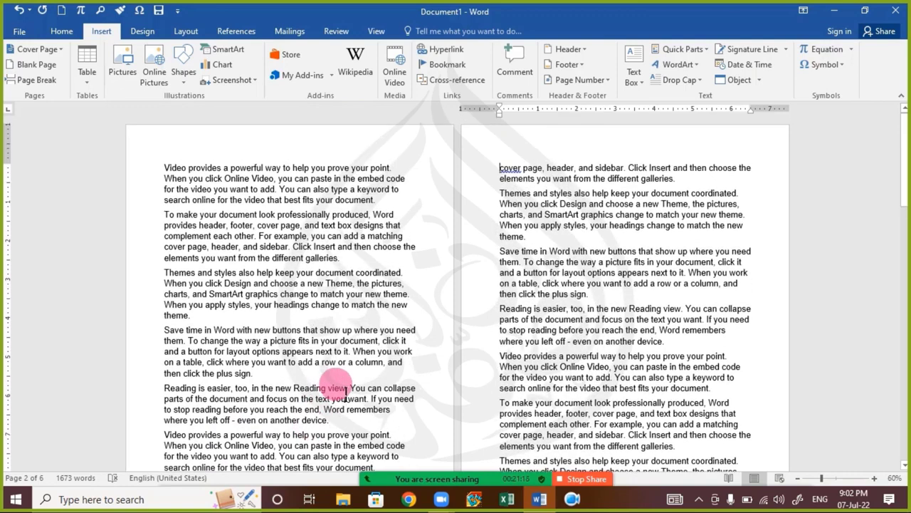
# Step: Open and close the Zoom meeting chat twice, then stop sharing the Word document
pyautogui.click(311, 294)
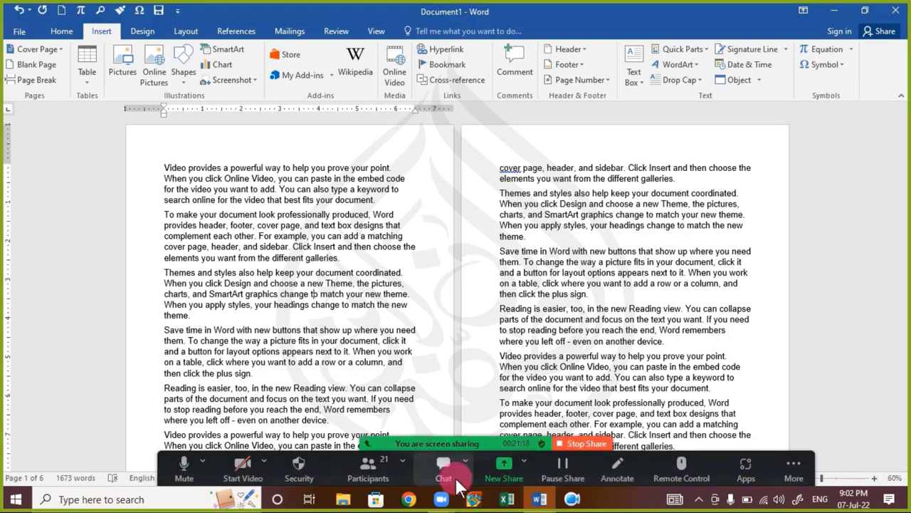
pyautogui.click(449, 474)
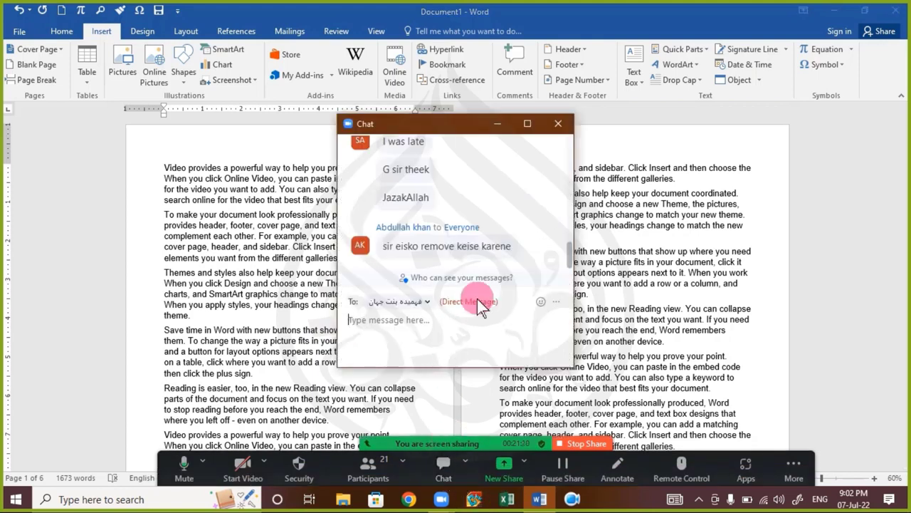
pyautogui.click(558, 124)
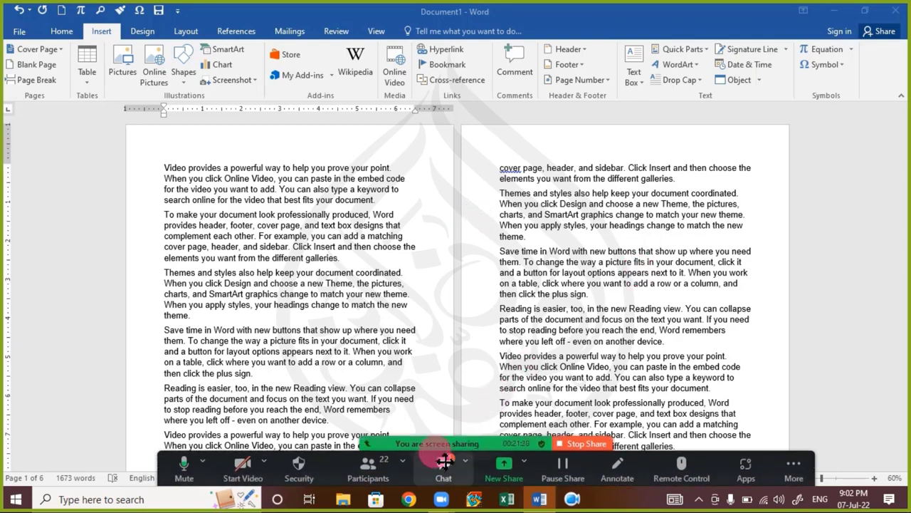
pyautogui.click(444, 466)
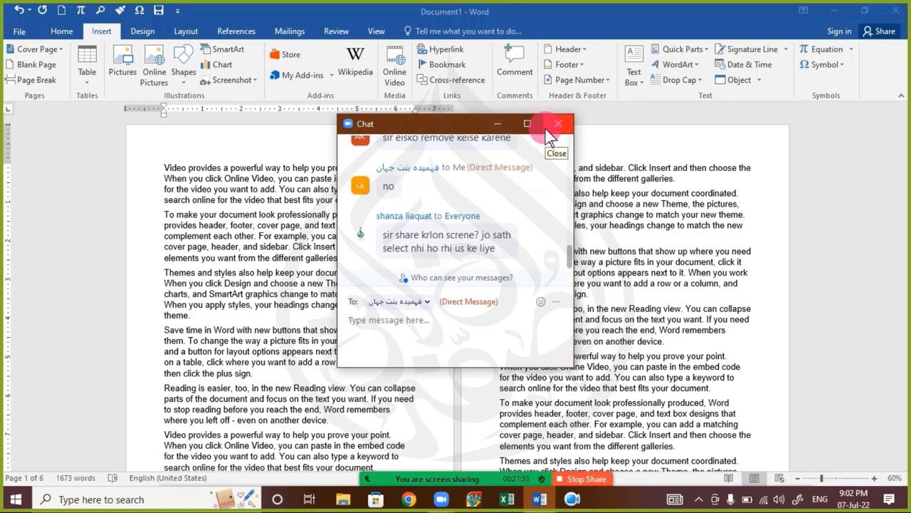
pyautogui.click(557, 124)
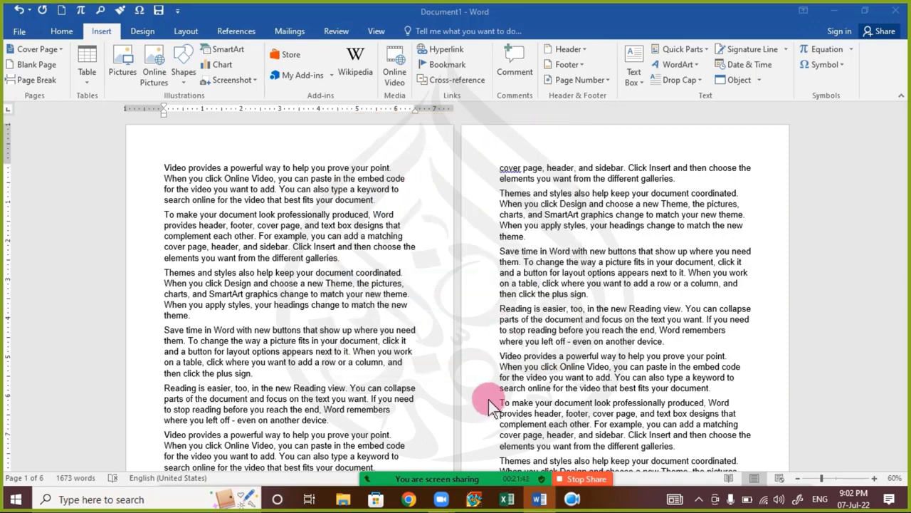
pyautogui.click(584, 478)
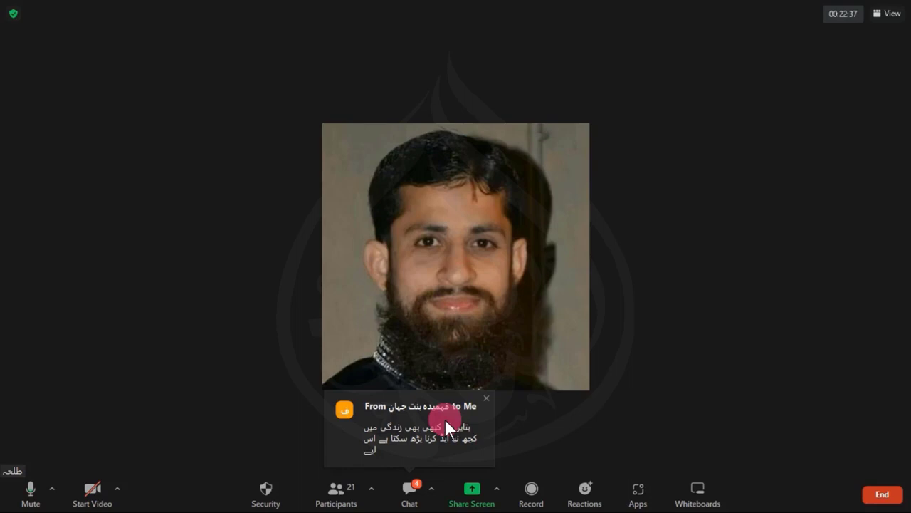
pyautogui.click(420, 487)
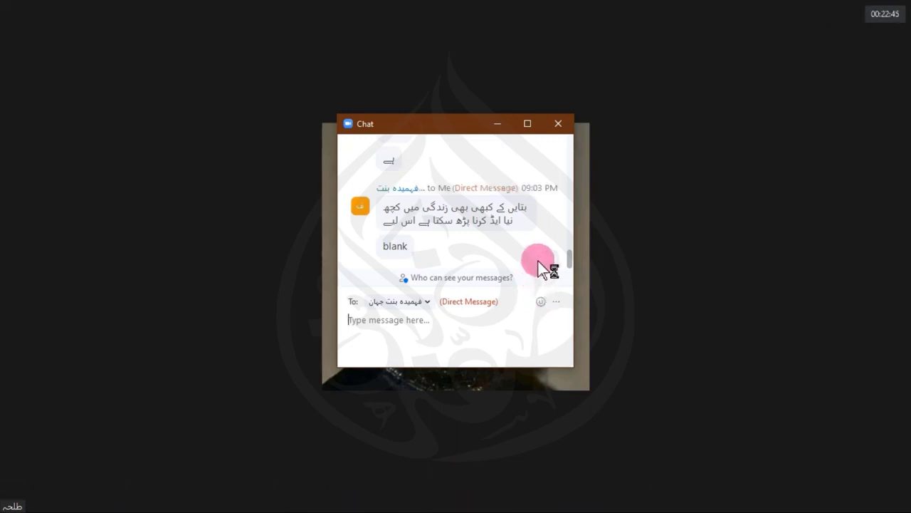
pyautogui.scroll(3, 531, 252)
pyautogui.scroll(6, 531, 250)
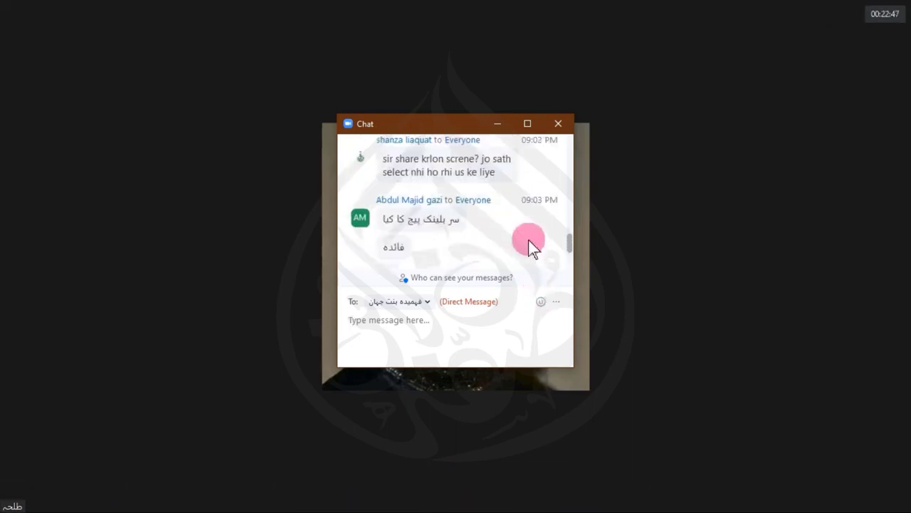
pyautogui.click(555, 132)
pyautogui.click(417, 491)
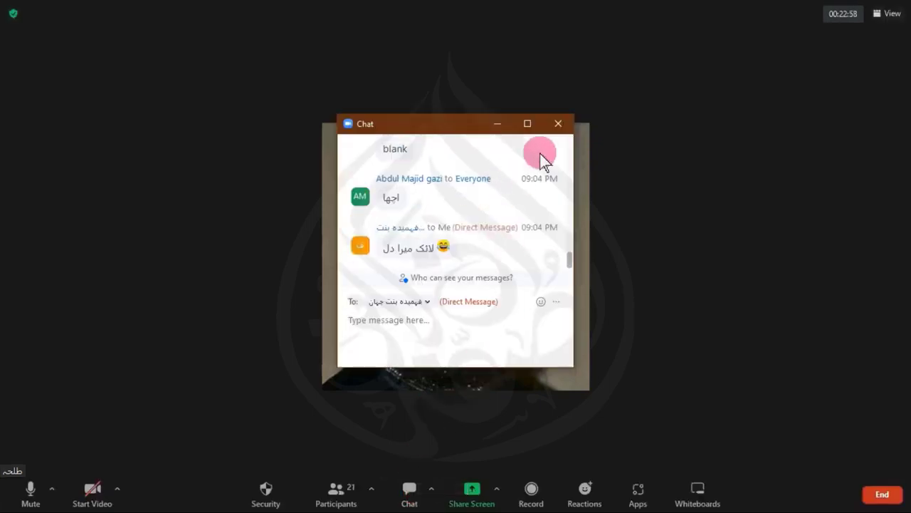
pyautogui.click(557, 125)
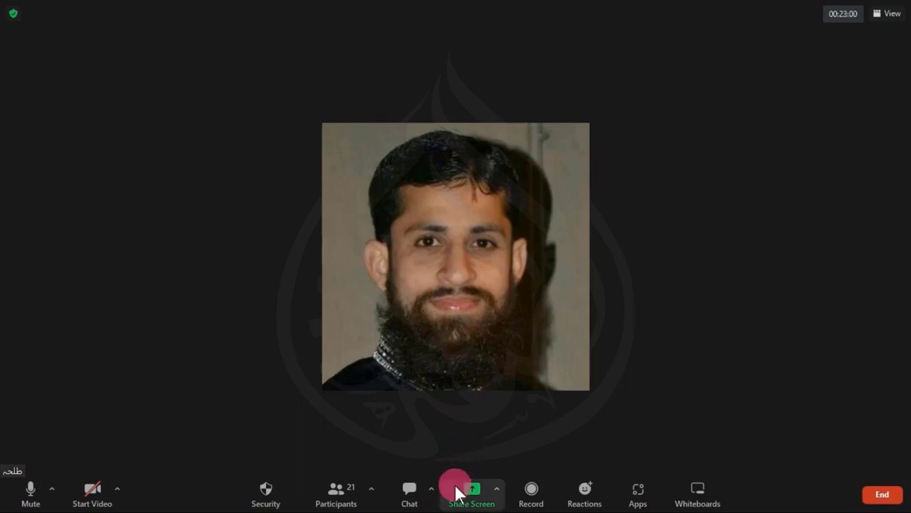
pyautogui.click(496, 489)
pyautogui.click(505, 454)
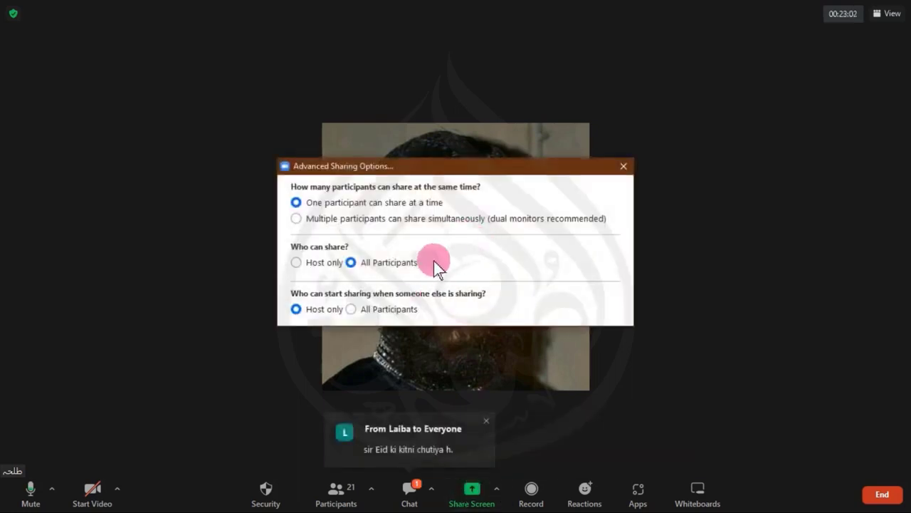
pyautogui.click(624, 167)
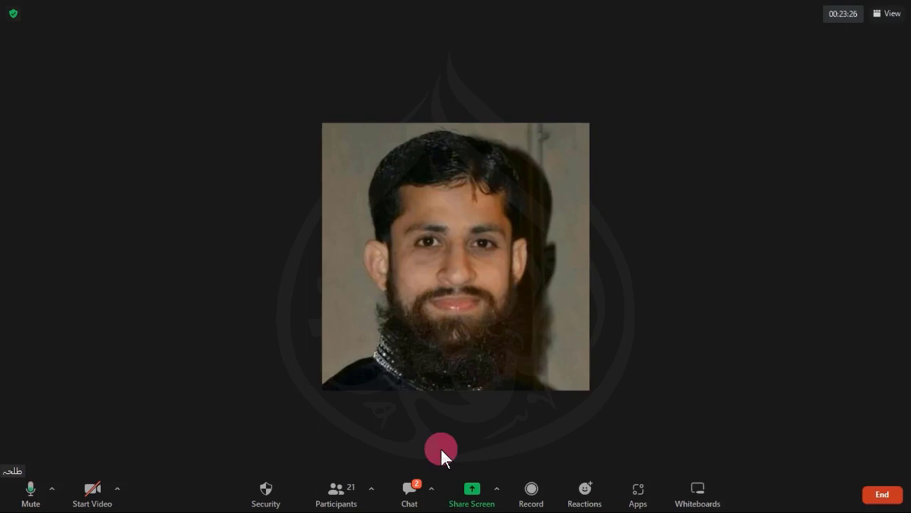
pyautogui.click(402, 491)
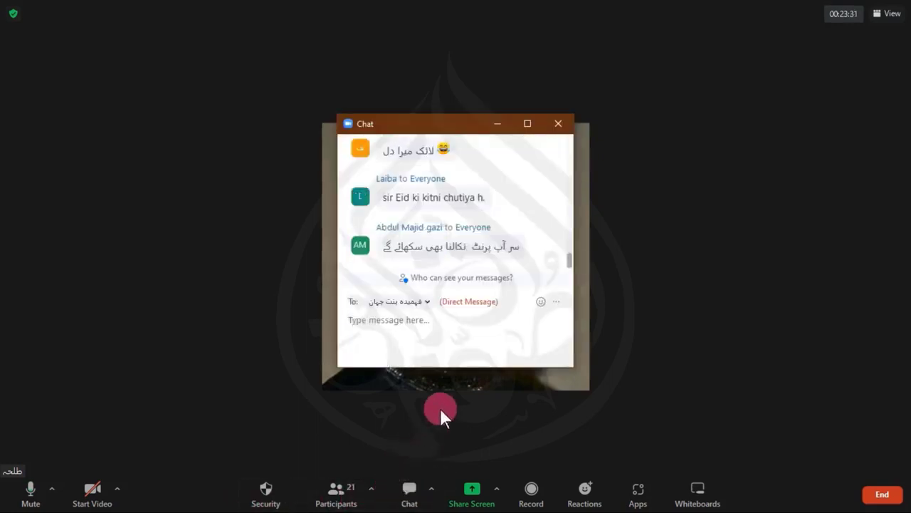
pyautogui.click(563, 130)
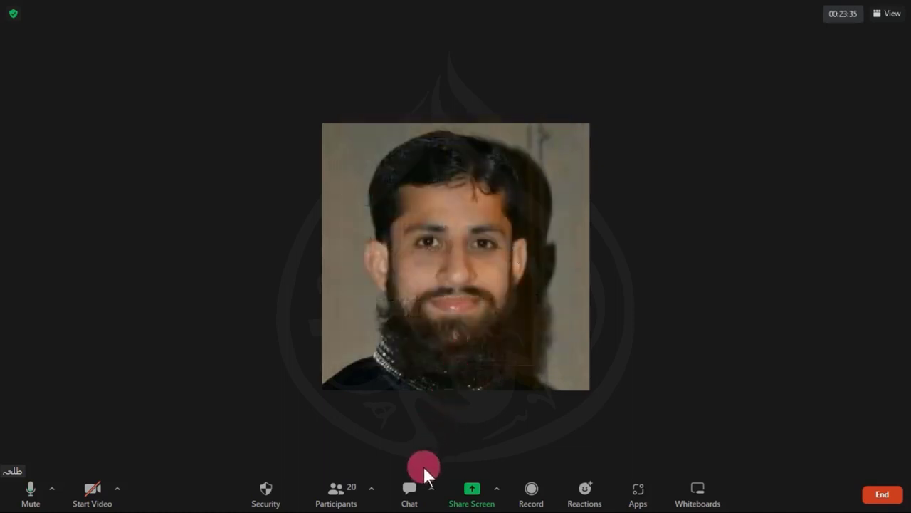